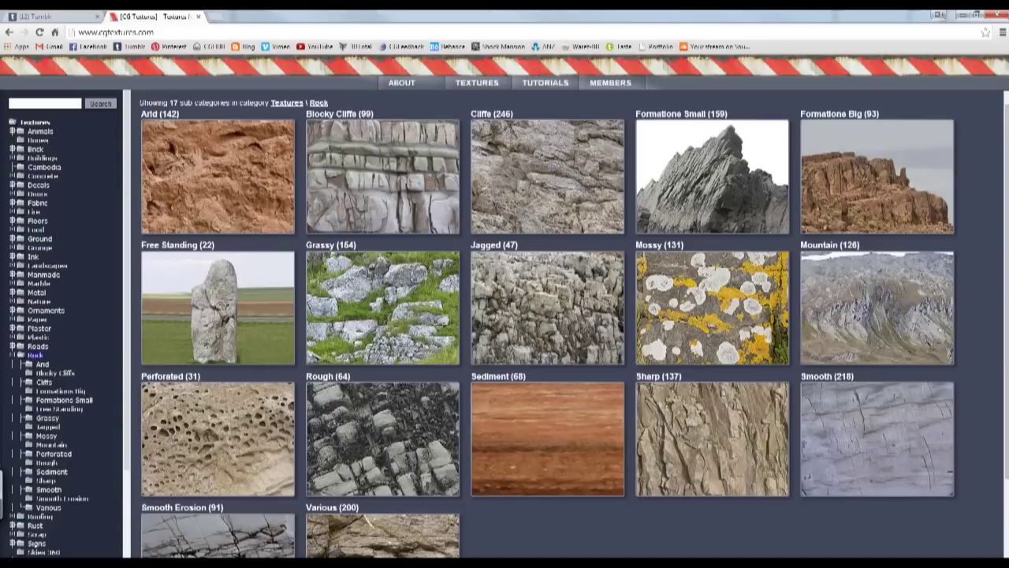
Browse the rock texture categories for reference on different rock types and their shapes
scroll(574, 324, down, 1)
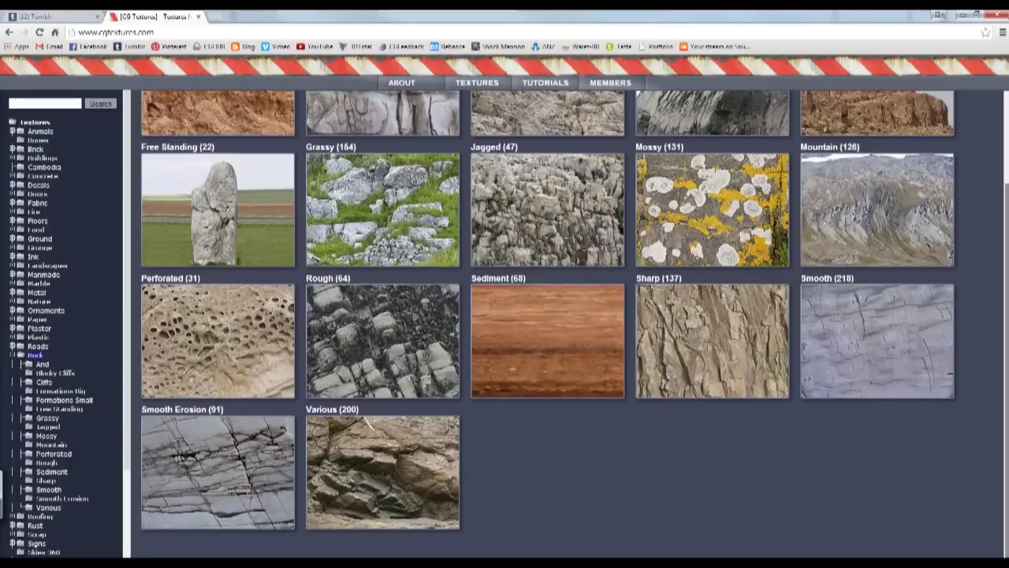
scroll(574, 323, up, 1)
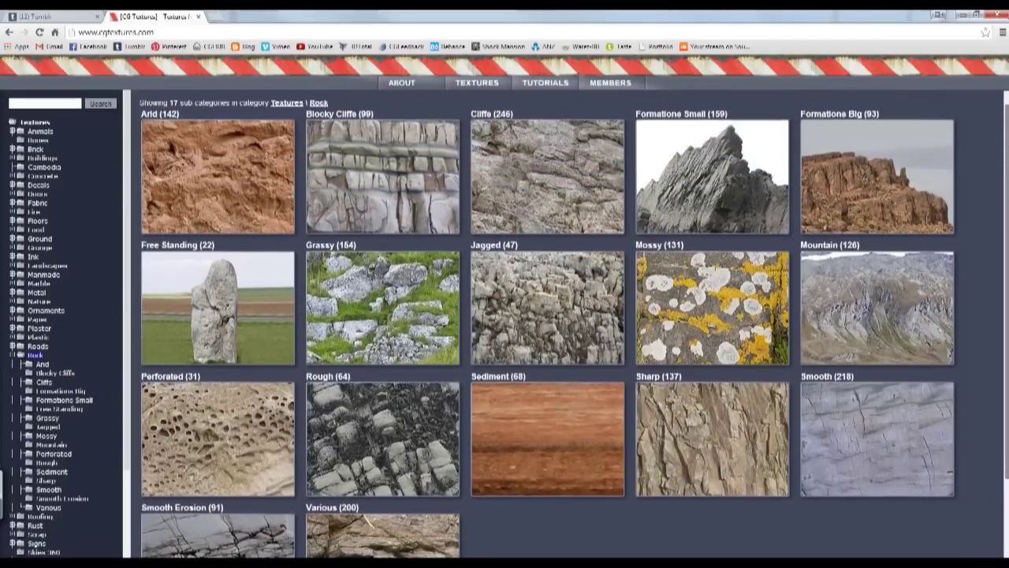
drag(1007, 291, 1007, 298)
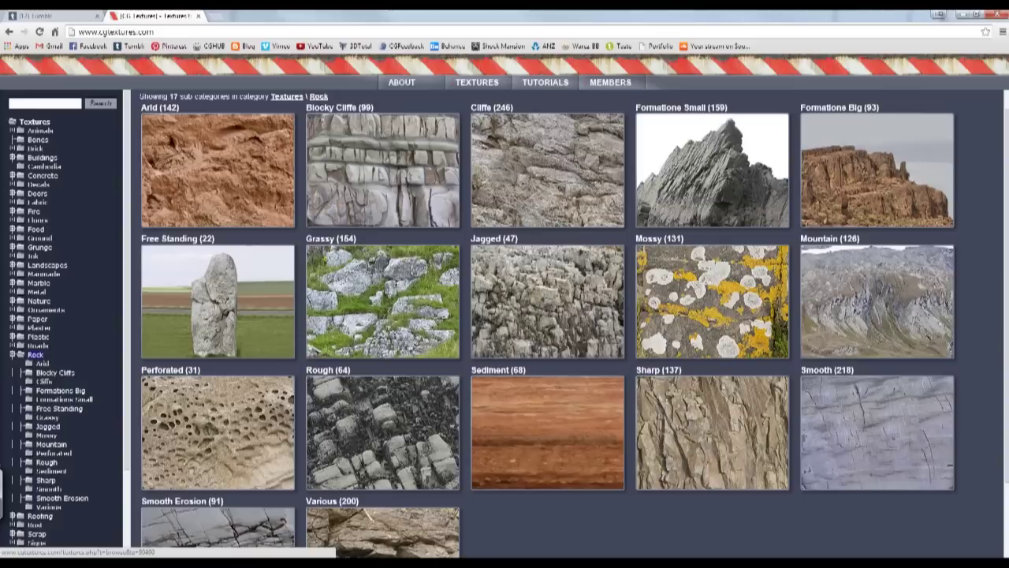
scroll(574, 323, down, 1)
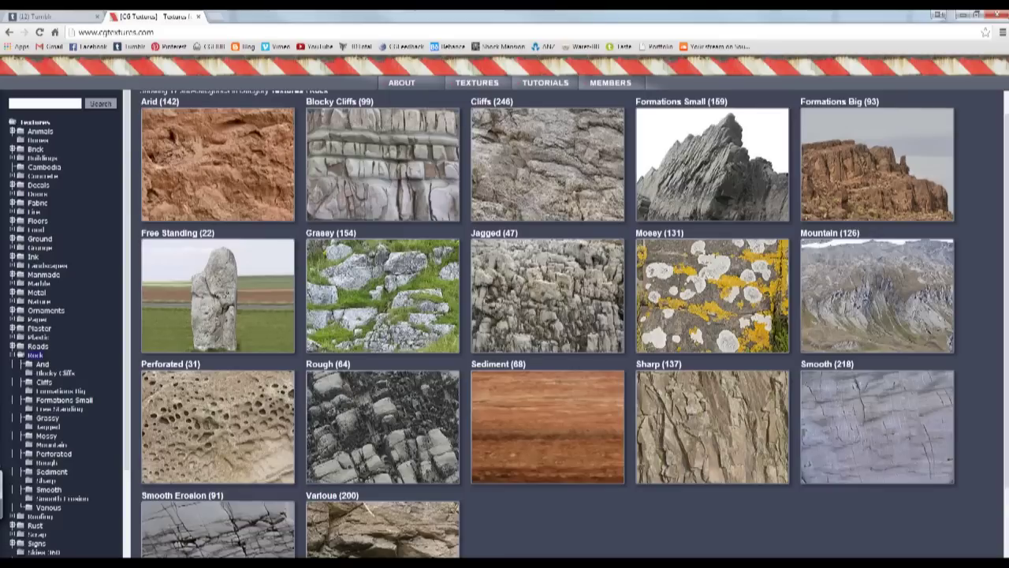
scroll(574, 324, down, 2)
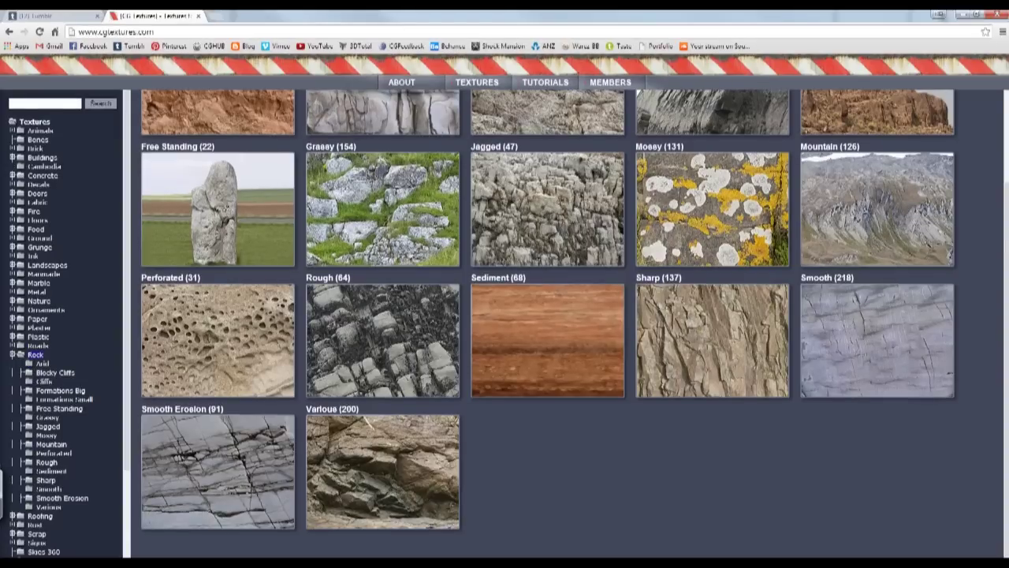
scroll(552, 315, up, 3)
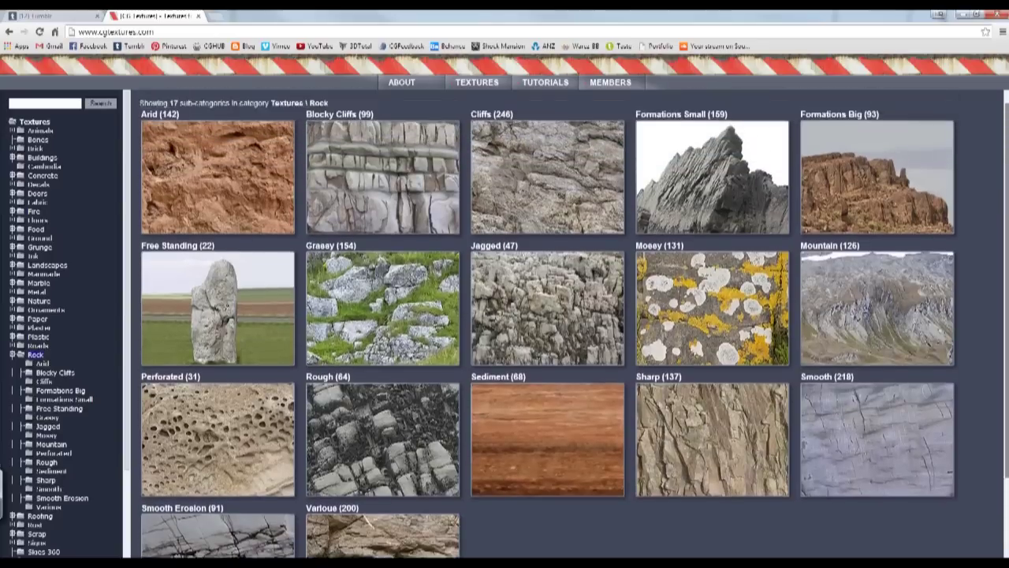
scroll(552, 315, down, 1)
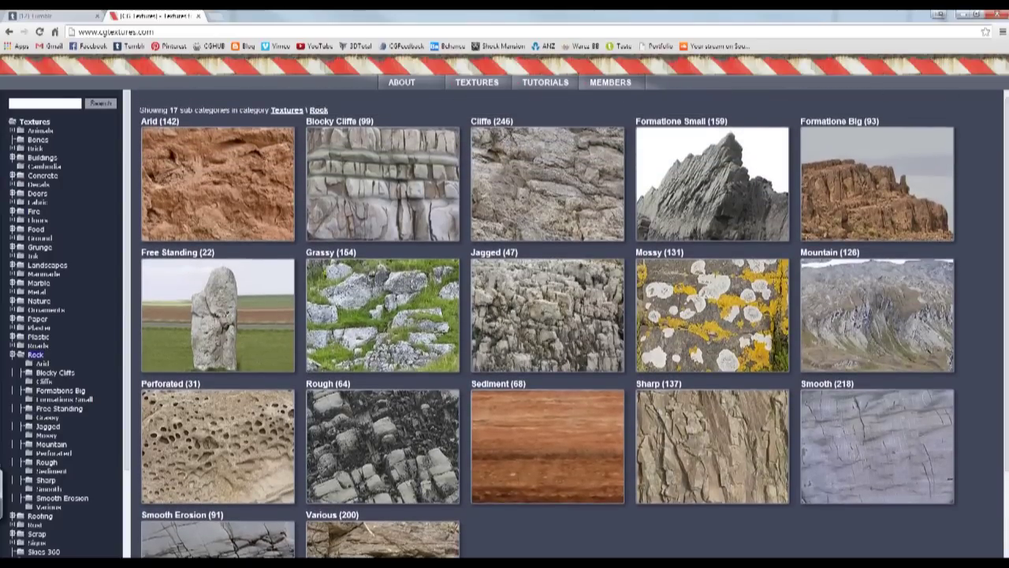
scroll(552, 316, down, 1)
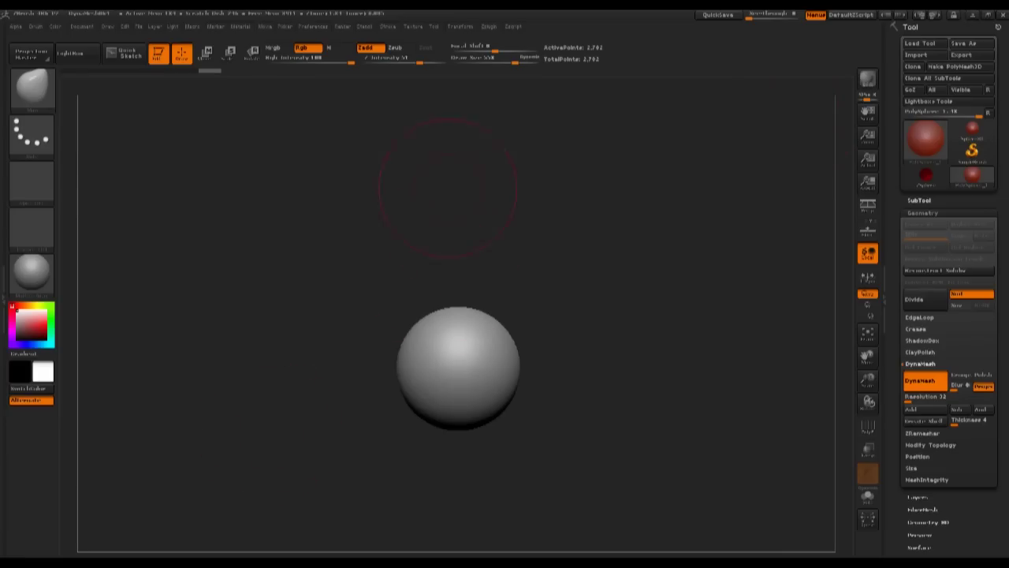
alt+drag(631, 290, 582, 224)
click(928, 398)
alt+drag(624, 392, 629, 395)
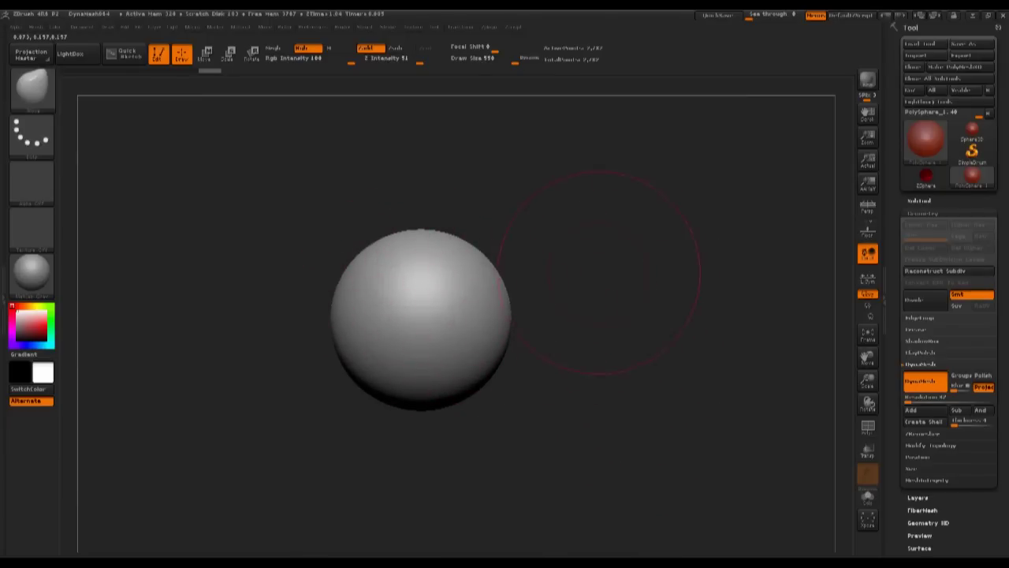
alt+drag(597, 272, 586, 285)
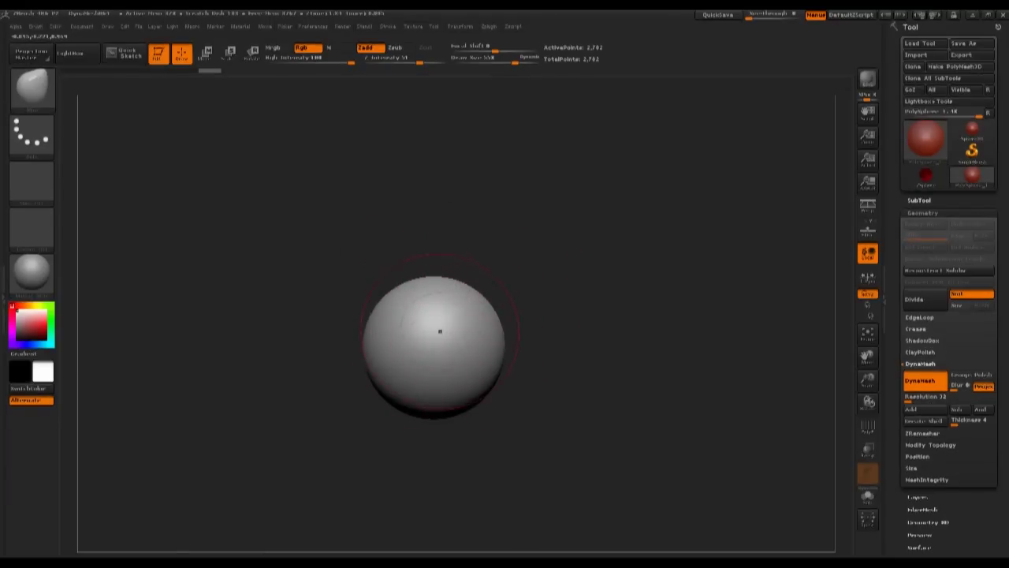
mouse_move(576, 276)
alt+mouse_down()
mouse_move(623, 260)
mouse_move(620, 228)
mouse_move(576, 274)
alt+mouse_up()
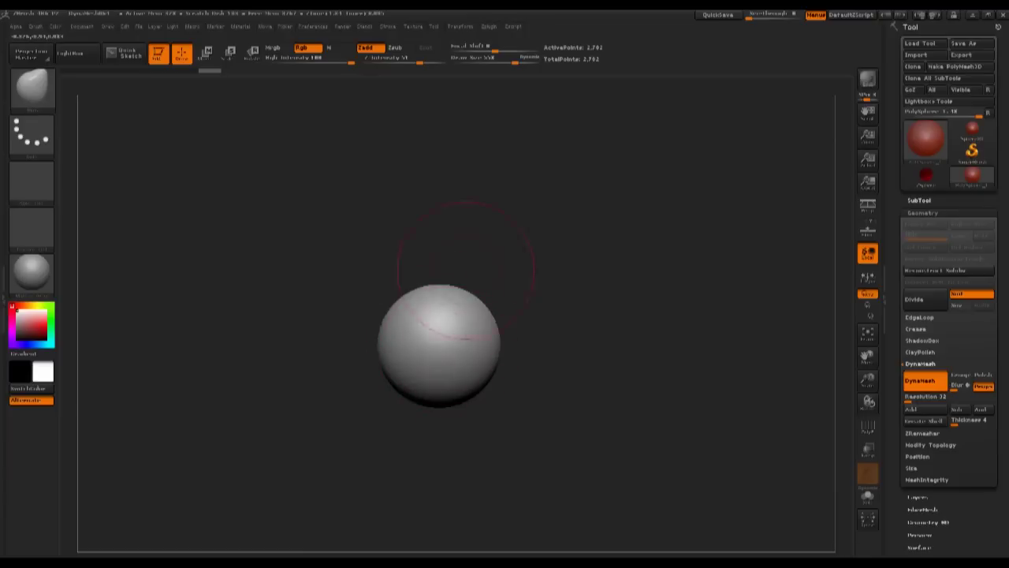
Enlarge the Move brush and stretch the sphere up, down and sideways into a rough tapered rock mass
mouse_move(567, 258)
alt+mouse_down()
mouse_move(589, 260)
mouse_move(595, 242)
mouse_move(520, 306)
alt+mouse_up()
key(s)
drag(459, 362, 544, 265)
mouse_move(448, 320)
mouse_down()
mouse_move(434, 305)
mouse_move(405, 316)
mouse_move(388, 304)
mouse_up()
drag(440, 416, 446, 460)
mouse_move(483, 379)
mouse_down()
mouse_move(511, 388)
mouse_move(500, 397)
mouse_up()
drag(400, 395, 411, 390)
mouse_move(678, 377)
mouse_down()
mouse_move(567, 375)
mouse_move(585, 413)
mouse_move(579, 403)
mouse_up()
drag(580, 347, 597, 321)
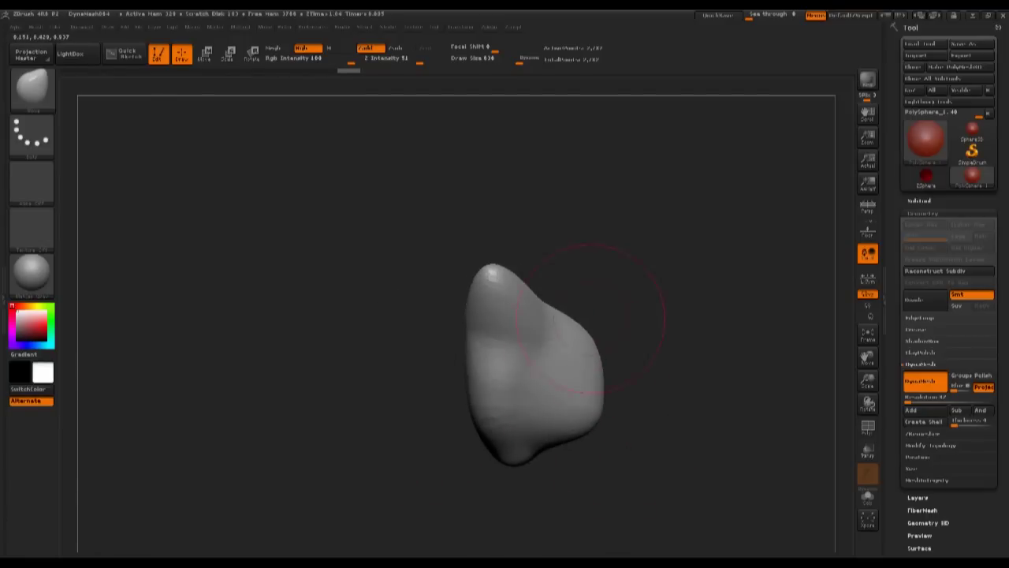
Reshape the rock mass from other angles, raising its upper edge and pushing its sides into uneven bulges
drag(676, 304, 592, 310)
drag(517, 302, 511, 278)
mouse_move(686, 316)
mouse_down()
mouse_move(599, 323)
mouse_move(658, 260)
mouse_move(733, 303)
mouse_up()
drag(526, 355, 507, 369)
drag(490, 307, 472, 301)
drag(538, 388, 527, 399)
drag(685, 295, 645, 340)
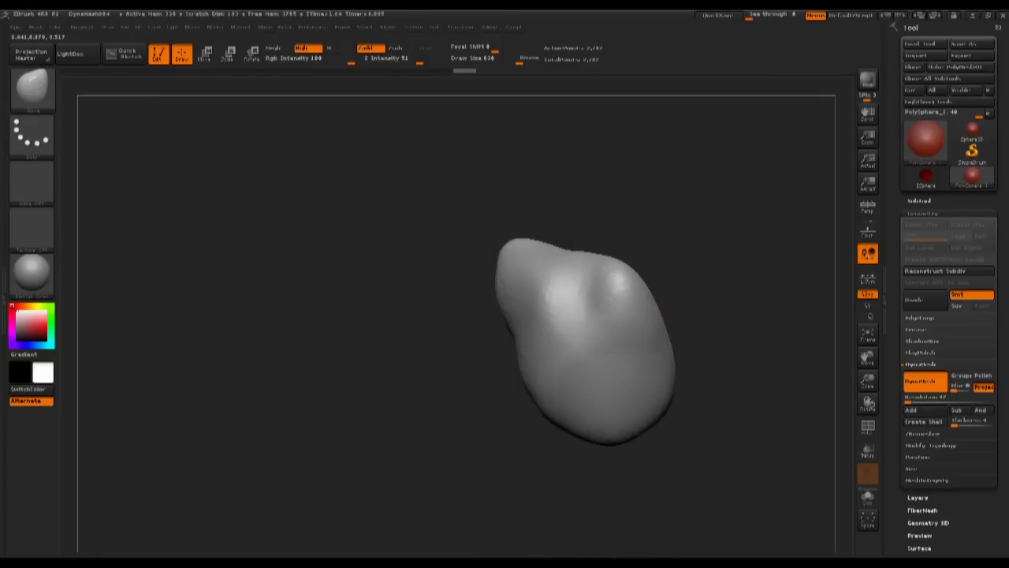
Pull one side of the rock out into a long protrusion with a larger Move brush and raise the top
mouse_move(693, 277)
mouse_down()
mouse_move(684, 269)
mouse_move(653, 289)
mouse_up()
key(])
drag(488, 320, 410, 310)
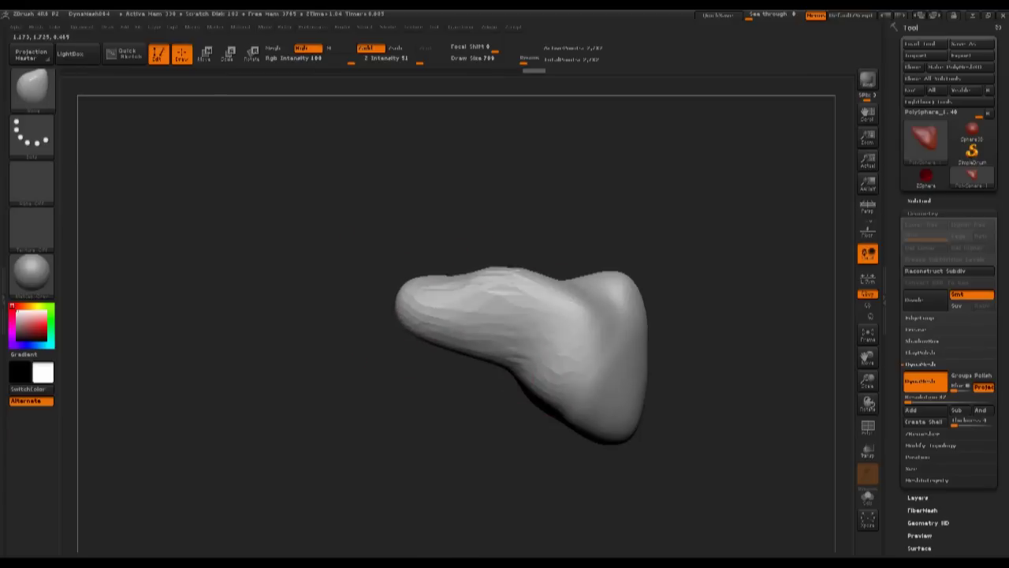
drag(552, 277, 559, 232)
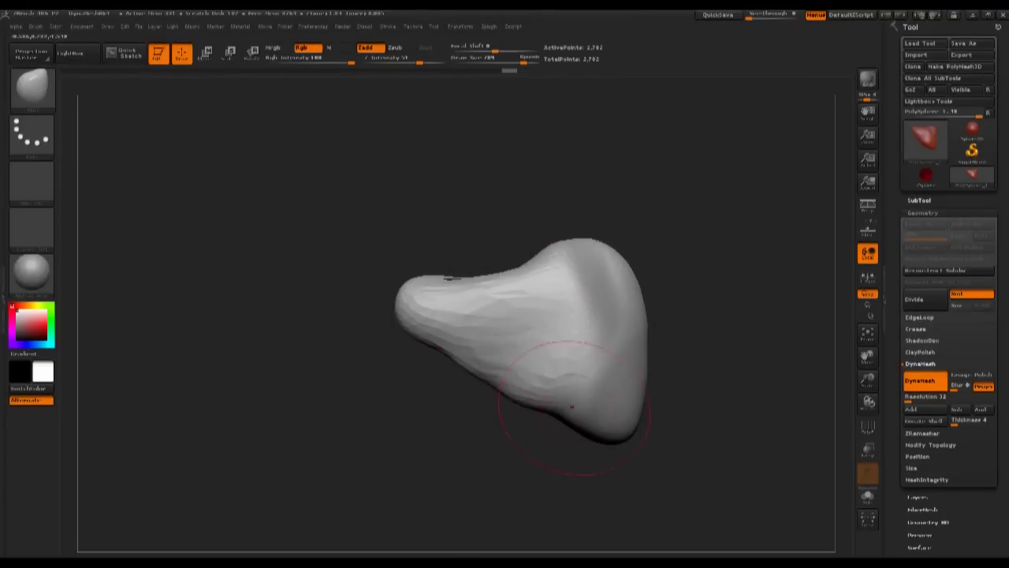
Refine the contours of the top and the long protrusion, and remesh the stretched form with DynaMesh
drag(544, 262, 566, 267)
drag(467, 280, 465, 265)
drag(502, 230, 513, 227)
drag(416, 286, 426, 296)
drag(426, 331, 428, 325)
drag(473, 212, 506, 202)
drag(455, 264, 453, 277)
ctrl+drag(457, 188, 487, 194)
Reshape the rock's peak and sides with the Move brush into a narrow, curved profile
alt+drag(748, 180, 667, 207)
drag(647, 197, 714, 206)
alt+drag(678, 237, 648, 306)
drag(575, 277, 602, 279)
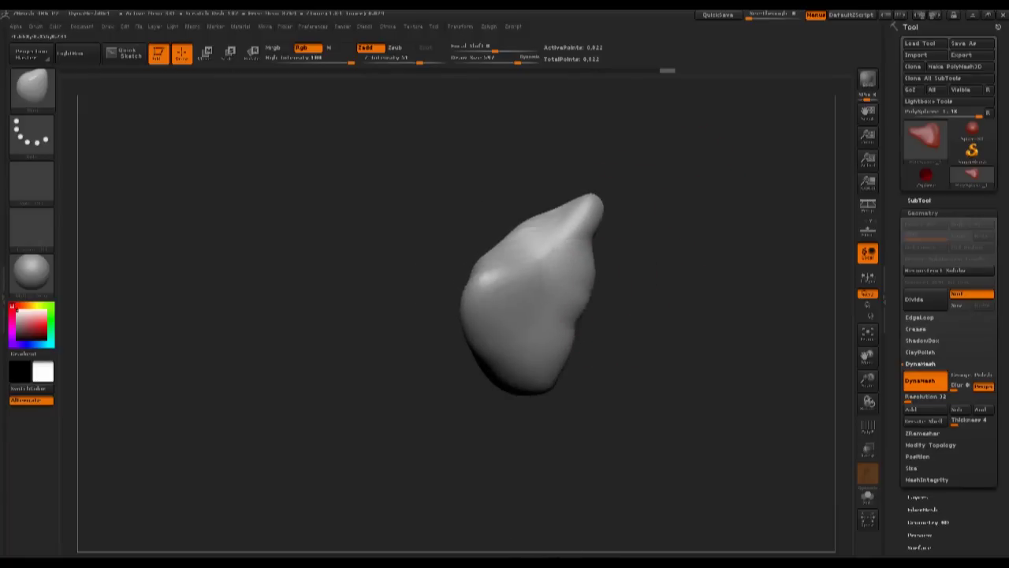
drag(593, 233, 604, 236)
mouse_move(599, 275)
mouse_down()
mouse_move(585, 287)
mouse_move(607, 322)
mouse_move(558, 337)
mouse_up()
mouse_move(635, 288)
mouse_down()
mouse_move(552, 328)
mouse_move(654, 276)
mouse_move(619, 293)
mouse_move(615, 311)
mouse_move(658, 257)
mouse_up()
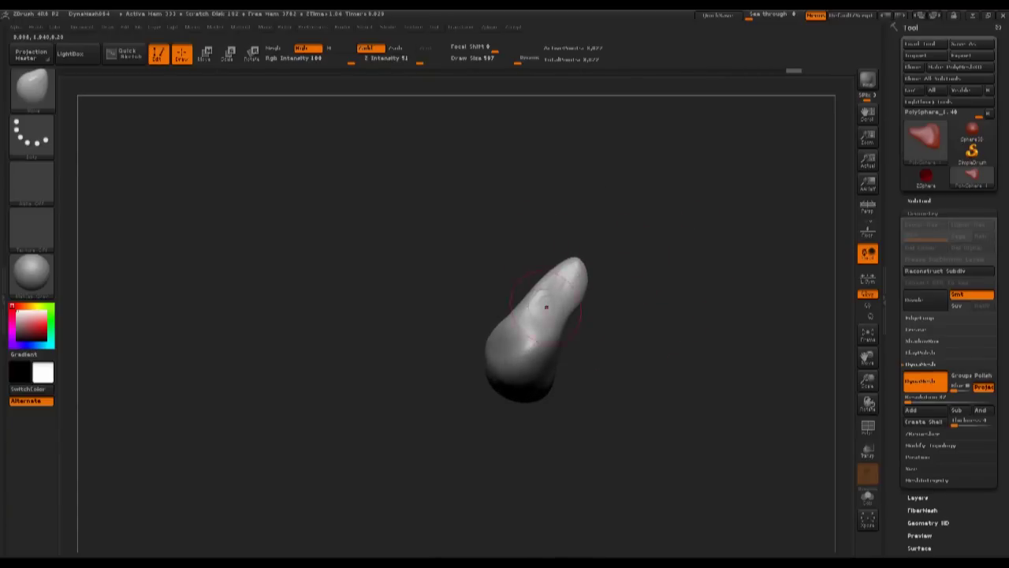
mouse_move(600, 269)
mouse_down()
mouse_move(662, 253)
mouse_move(596, 309)
mouse_up()
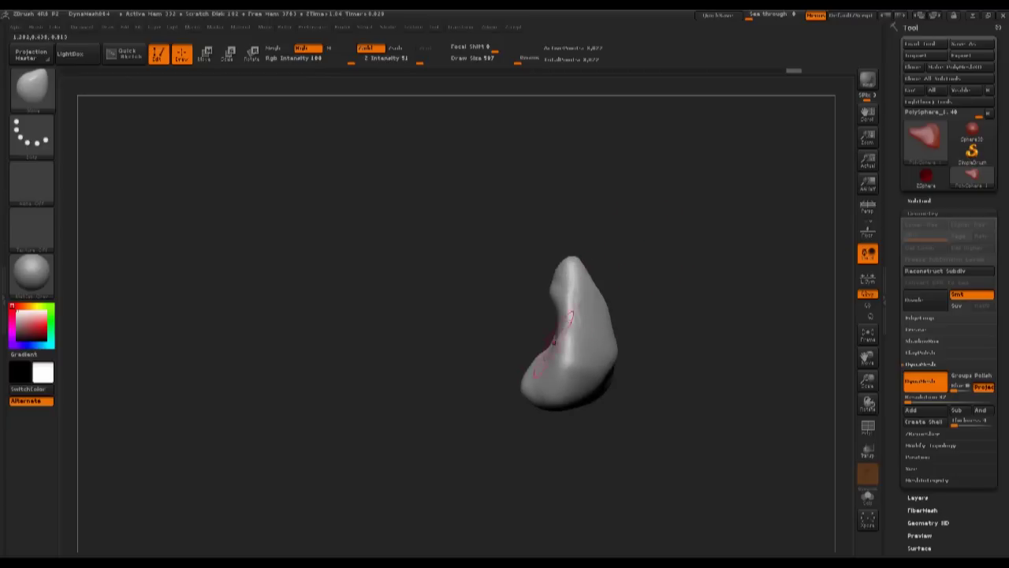
drag(522, 369, 655, 276)
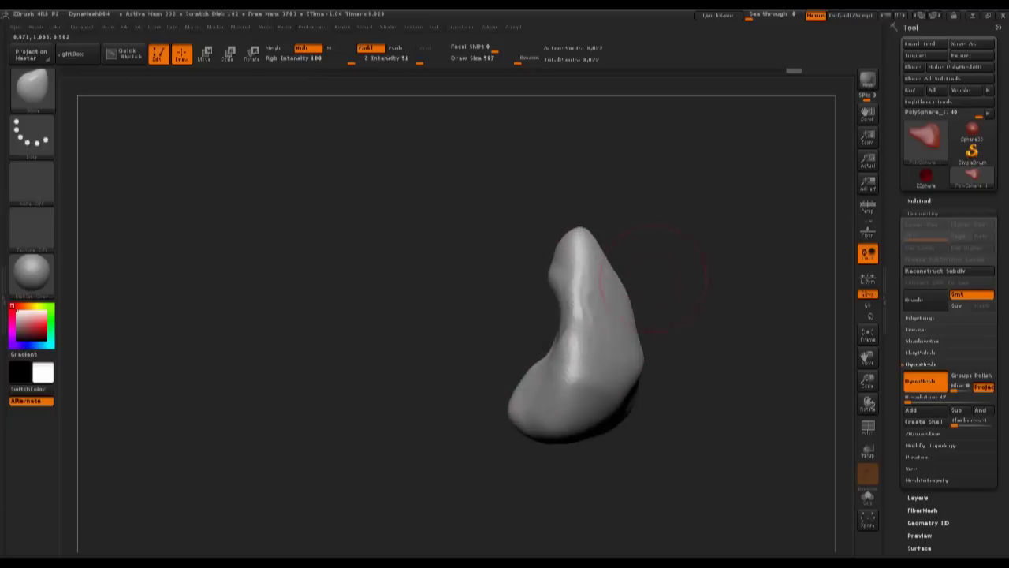
drag(559, 233, 603, 304)
Push the lower edges of the rock upward and adjust the slope beneath the peak
mouse_move(706, 256)
alt+mouse_down()
mouse_move(750, 219)
mouse_move(653, 265)
alt+mouse_up()
alt+drag(671, 315, 686, 276)
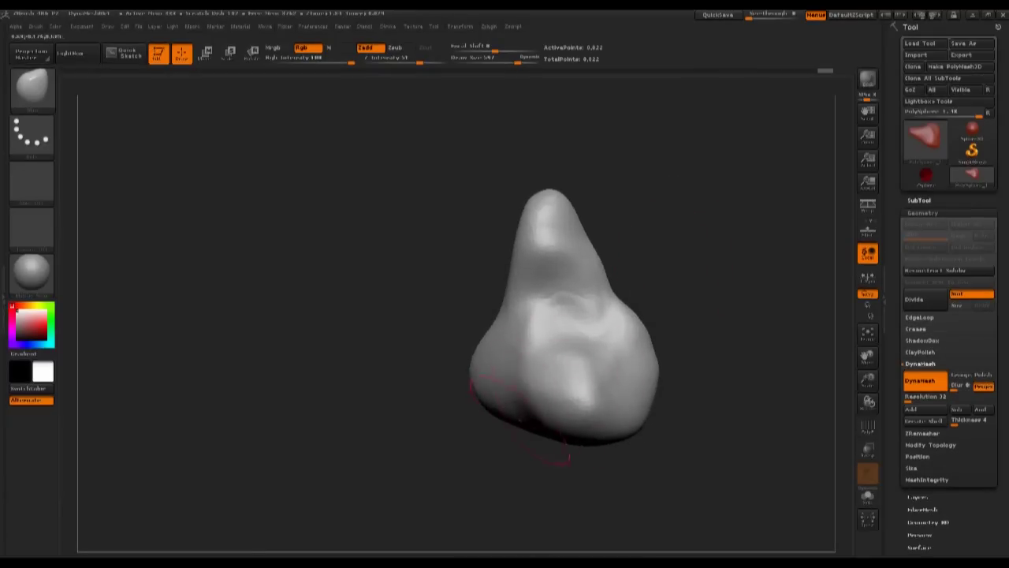
drag(658, 292, 700, 278)
drag(500, 423, 508, 403)
mouse_move(631, 260)
mouse_down()
mouse_move(679, 237)
mouse_move(671, 264)
mouse_up()
drag(478, 430, 487, 413)
mouse_move(631, 276)
mouse_down()
mouse_move(619, 410)
mouse_move(646, 236)
mouse_move(651, 256)
mouse_up()
drag(480, 317, 470, 323)
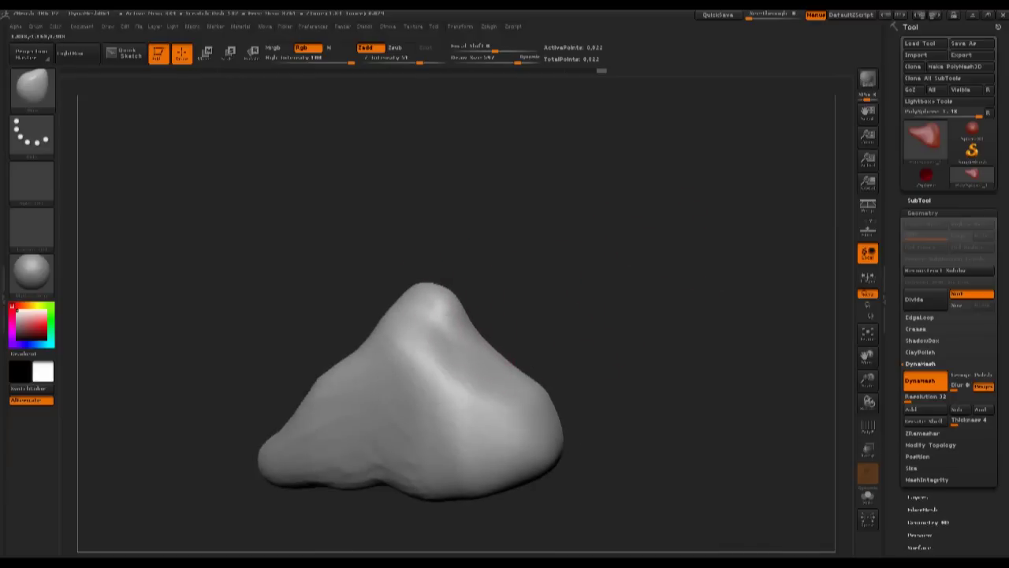
Resize the Move brush and pull the underside beside the long protrusion down into a more even base
mouse_move(528, 389)
mouse_down()
mouse_move(597, 281)
mouse_move(674, 247)
mouse_up()
key(s)
drag(443, 413, 438, 431)
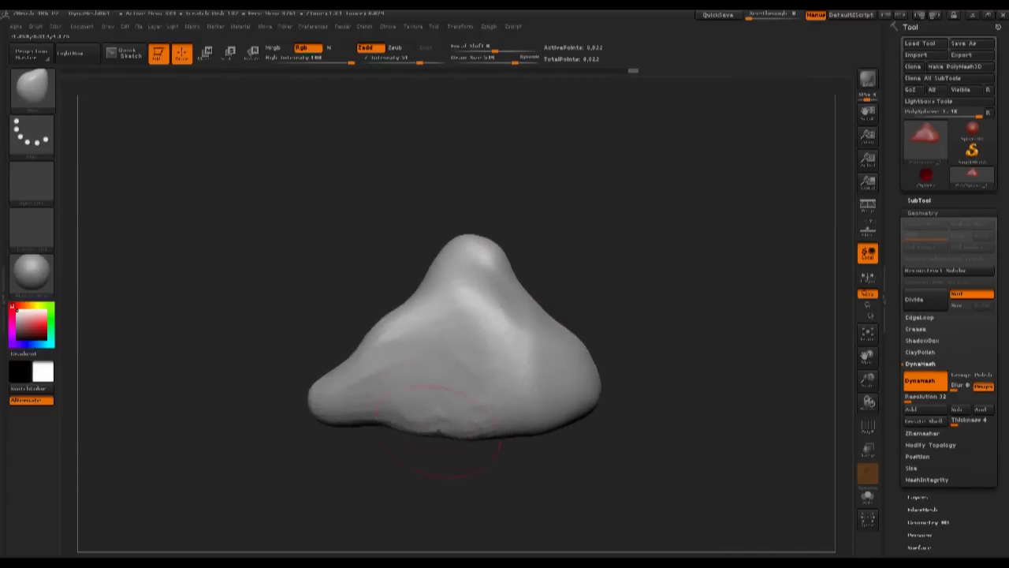
drag(374, 412, 371, 434)
Adjust the width of the rock's upper body by moving its side contours from the narrow end view
drag(562, 277, 661, 230)
mouse_move(661, 231)
alt+mouse_down()
mouse_move(610, 248)
mouse_move(552, 311)
mouse_move(617, 315)
mouse_move(649, 219)
mouse_move(554, 299)
mouse_move(570, 295)
alt+mouse_up()
drag(416, 344, 392, 354)
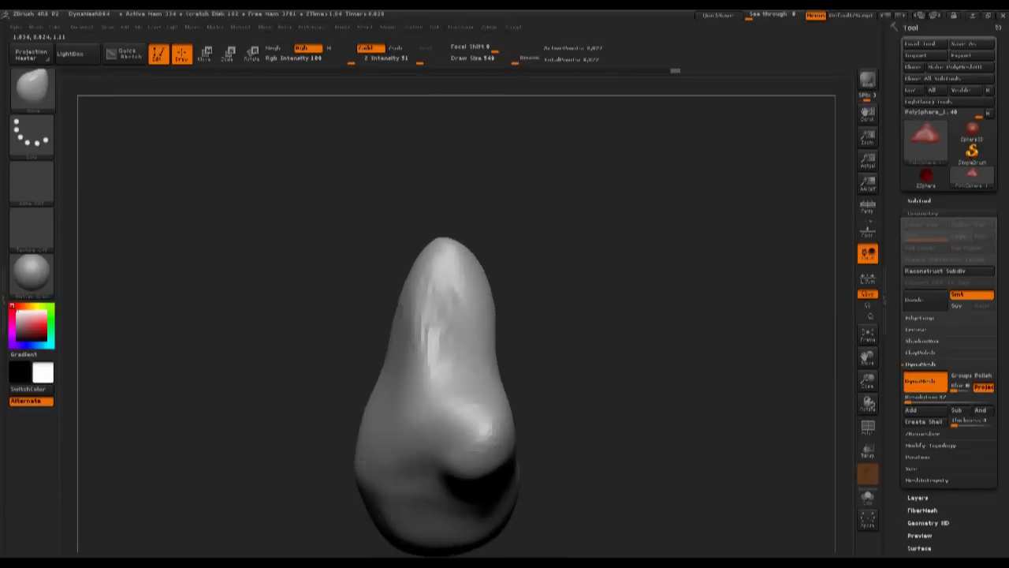
drag(496, 310, 509, 310)
drag(347, 303, 375, 304)
mouse_move(563, 315)
alt+mouse_down()
mouse_move(563, 271)
mouse_move(547, 282)
alt+mouse_up()
mouse_move(486, 299)
alt+mouse_down()
mouse_move(483, 323)
mouse_move(505, 312)
mouse_move(473, 305)
alt+mouse_up()
Resize the Move brush and push in the rock's side and lower base corners
key(s)
drag(489, 361, 485, 342)
mouse_move(595, 290)
mouse_down()
mouse_move(592, 311)
mouse_move(520, 306)
mouse_up()
mouse_move(554, 236)
mouse_down()
mouse_move(633, 202)
mouse_move(625, 235)
mouse_up()
drag(604, 378, 596, 381)
mouse_move(676, 371)
mouse_down()
mouse_move(601, 385)
mouse_move(638, 322)
mouse_move(683, 333)
mouse_up()
key(s)
click(599, 428)
drag(608, 427, 599, 425)
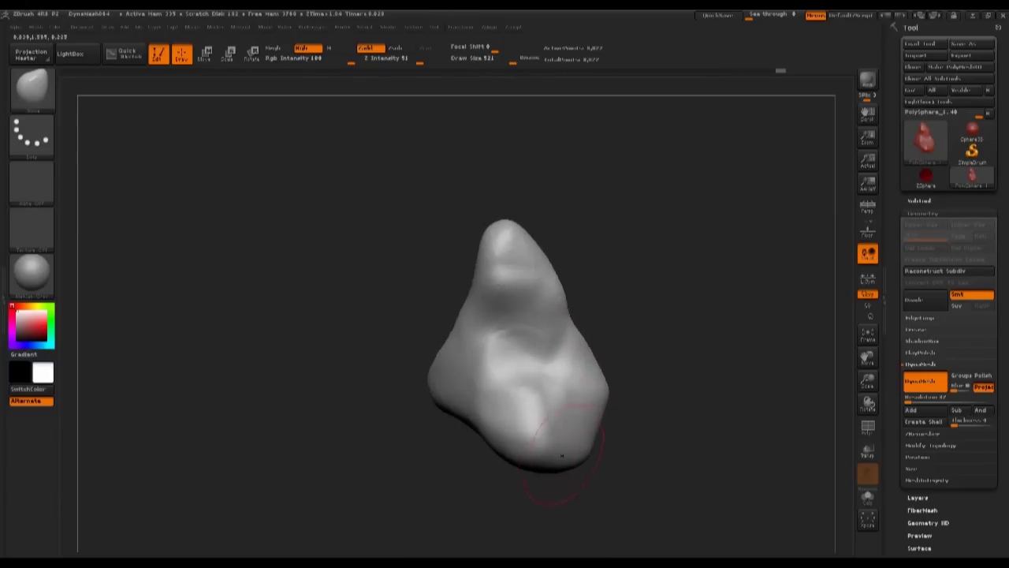
drag(559, 468, 571, 452)
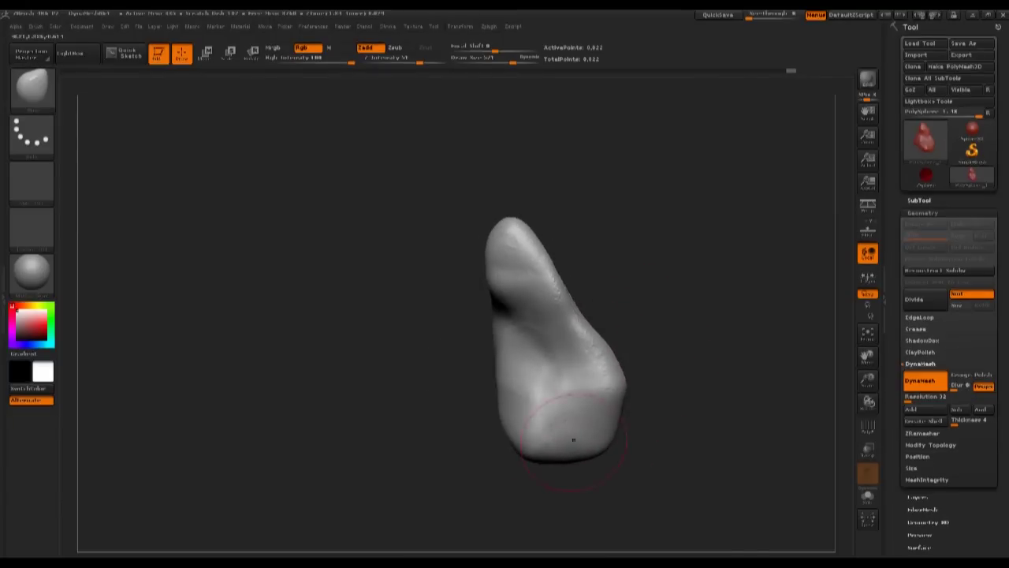
Pull out the lower base corner and build up the sloping back ridge below the peak
key(s)
drag(528, 420, 518, 432)
mouse_move(683, 295)
alt+mouse_down()
mouse_move(682, 323)
mouse_move(702, 335)
alt+mouse_up()
mouse_move(663, 240)
alt+mouse_down()
mouse_move(654, 293)
mouse_move(631, 303)
alt+mouse_up()
key(s)
drag(581, 359, 587, 357)
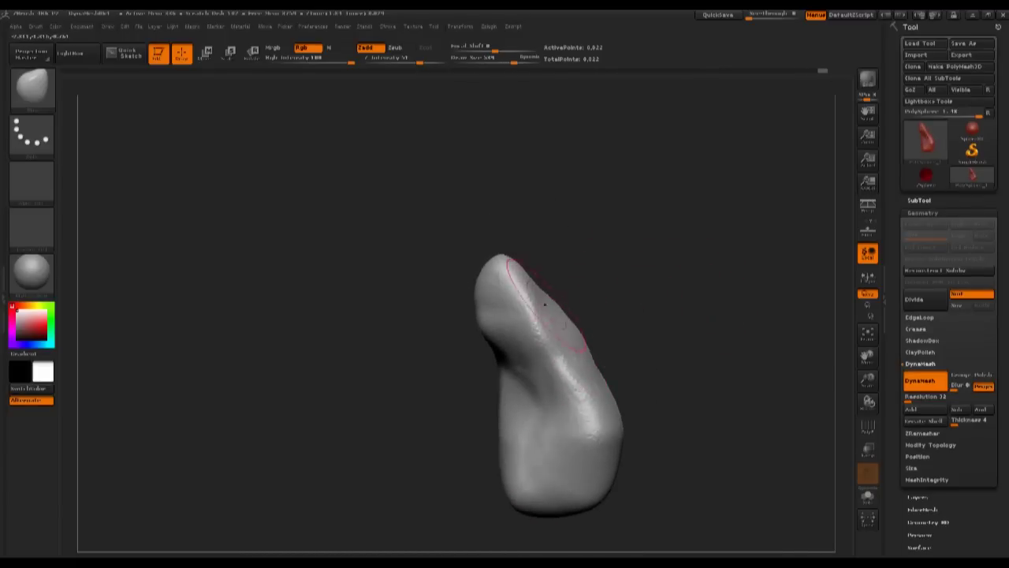
drag(545, 304, 558, 298)
drag(583, 352, 591, 345)
Refine the back ridge and push in the front contour of the lower body
drag(663, 339, 683, 339)
drag(587, 322, 580, 325)
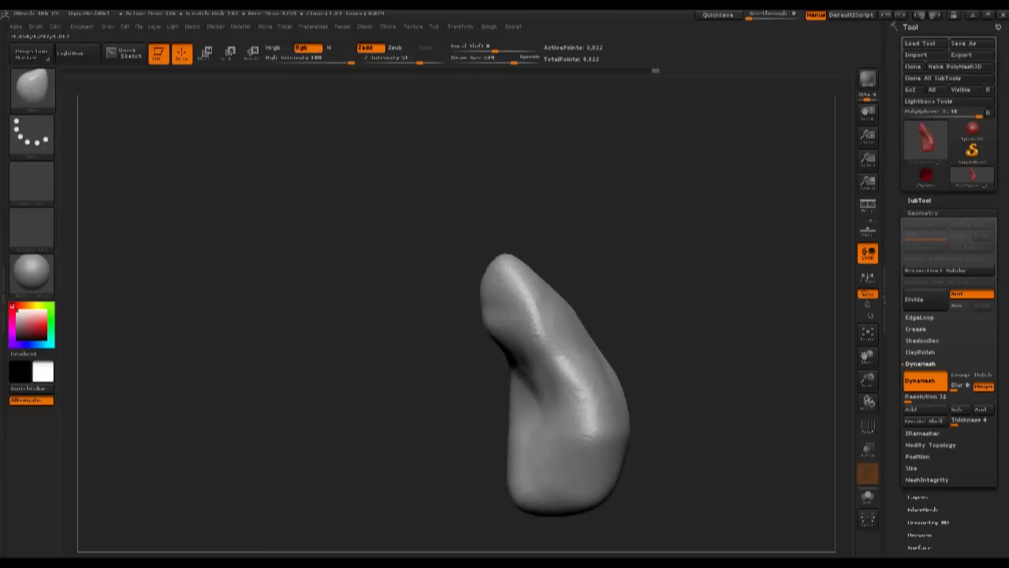
drag(514, 387, 524, 385)
mouse_move(678, 347)
mouse_down()
mouse_move(722, 347)
mouse_move(678, 347)
mouse_up()
drag(609, 353, 618, 346)
Adjust the rock's underside and remesh the form with DynaMesh
drag(637, 300, 671, 277)
mouse_move(686, 299)
mouse_down()
mouse_move(716, 284)
mouse_move(716, 260)
mouse_up()
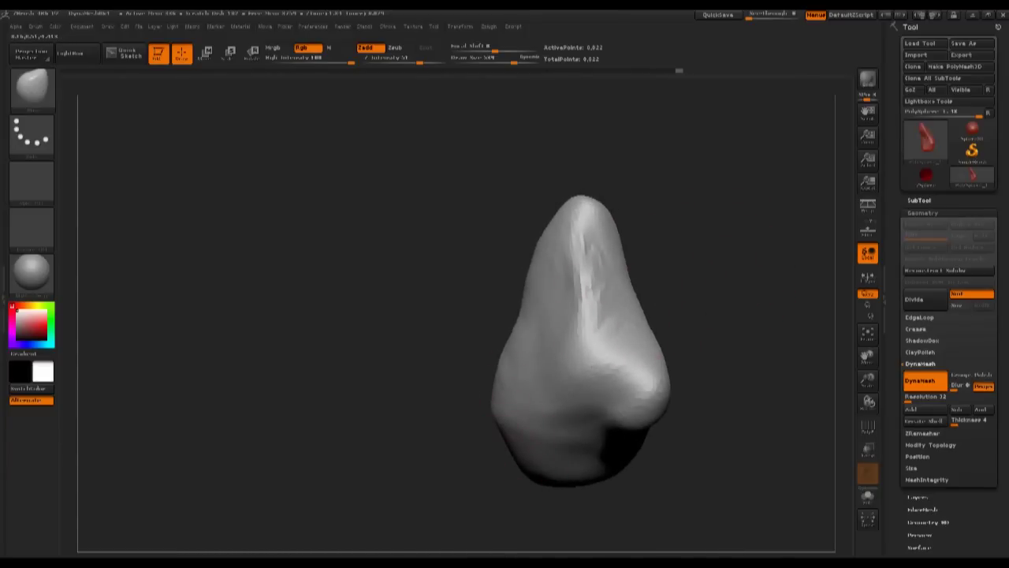
mouse_move(459, 434)
alt+mouse_down()
mouse_move(463, 384)
mouse_move(517, 407)
alt+mouse_up()
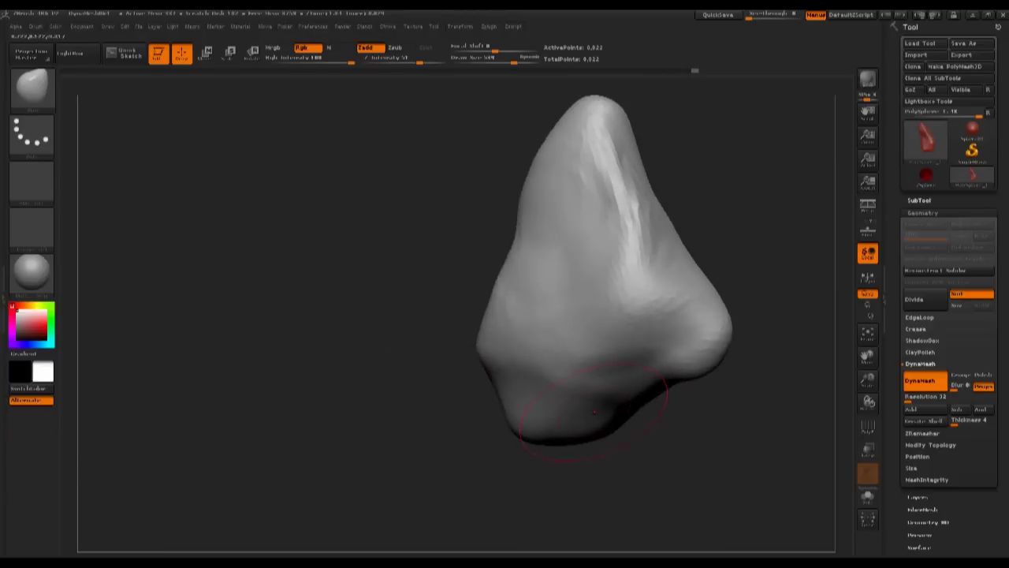
mouse_move(585, 433)
alt+mouse_down()
mouse_move(615, 412)
mouse_move(585, 427)
alt+mouse_up()
mouse_move(694, 326)
mouse_down()
mouse_move(686, 273)
mouse_move(661, 274)
mouse_move(740, 258)
mouse_move(706, 269)
mouse_move(694, 296)
mouse_up()
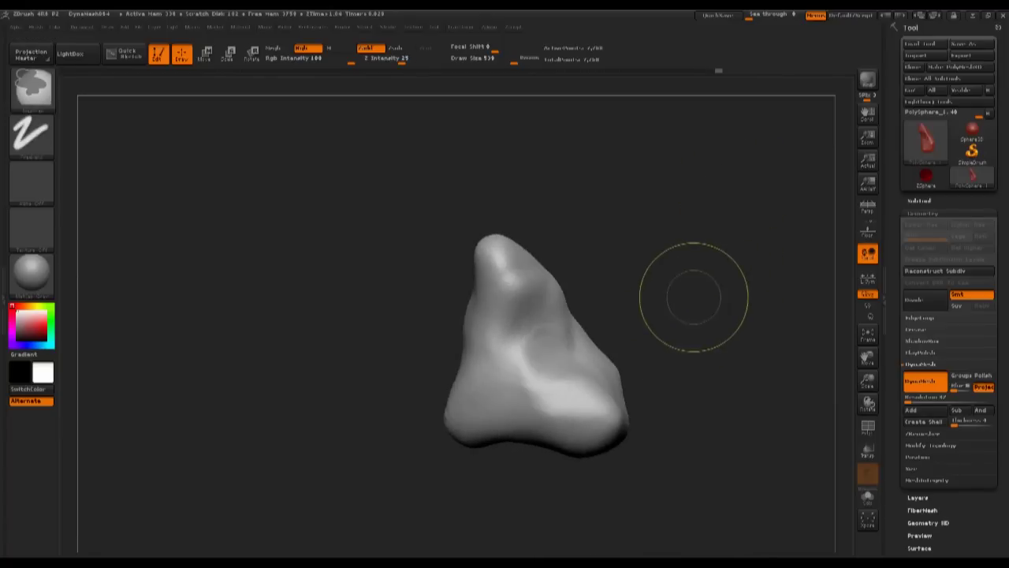
Shape the rock's lower side corner into a more angular bulge with a smaller Move brush
alt+drag(675, 254, 607, 270)
mouse_move(716, 189)
mouse_down()
mouse_move(698, 204)
mouse_move(665, 281)
mouse_move(697, 276)
mouse_move(694, 262)
mouse_move(717, 254)
mouse_move(681, 258)
mouse_move(675, 273)
mouse_up()
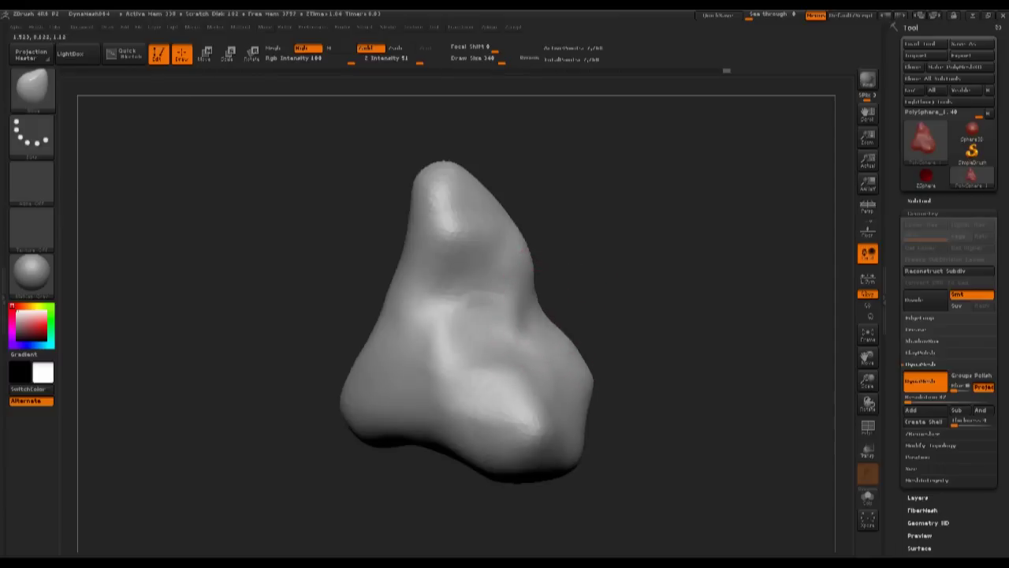
mouse_move(623, 314)
mouse_down()
mouse_move(558, 339)
mouse_move(563, 384)
mouse_up()
alt+drag(596, 329, 594, 306)
mouse_move(694, 286)
mouse_down()
mouse_move(703, 282)
mouse_move(658, 303)
mouse_move(623, 294)
mouse_move(643, 290)
mouse_up()
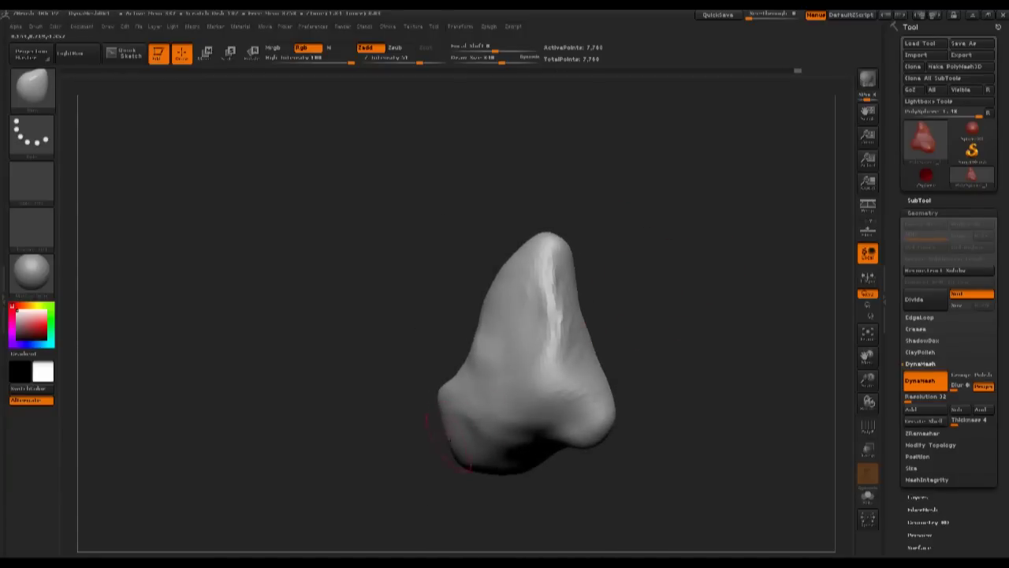
mouse_move(741, 299)
mouse_down()
mouse_move(709, 227)
mouse_move(692, 233)
mouse_up()
mouse_move(597, 357)
mouse_down()
mouse_move(562, 330)
mouse_move(548, 376)
mouse_move(531, 349)
mouse_move(552, 339)
mouse_move(592, 345)
mouse_move(580, 351)
mouse_move(640, 230)
mouse_up()
Apply the Flat Color material and examine the rock's silhouette
click(31, 272)
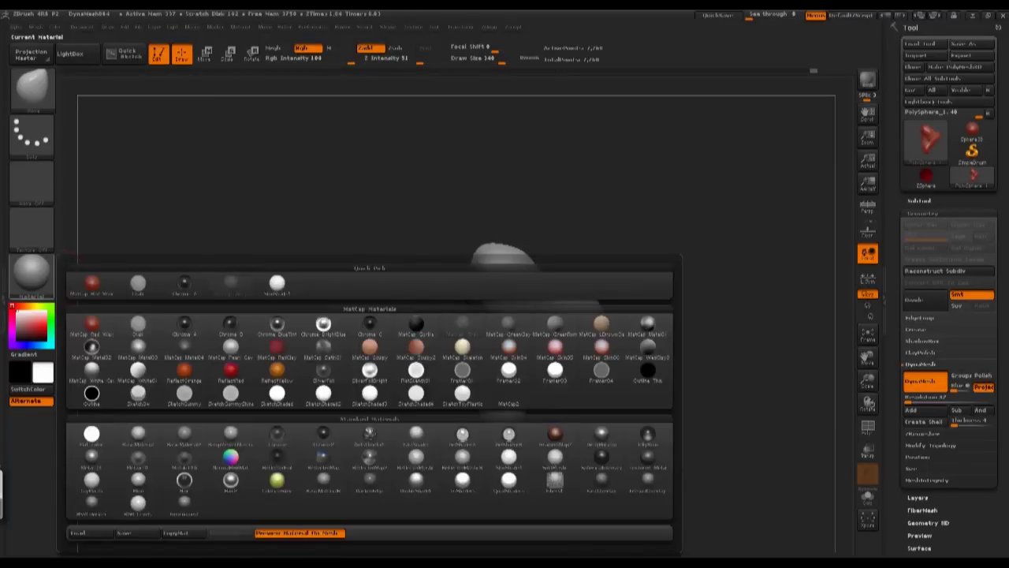
click(92, 436)
mouse_move(710, 260)
mouse_down()
mouse_move(686, 234)
mouse_move(596, 254)
mouse_move(654, 359)
mouse_up()
mouse_move(601, 193)
alt+mouse_down()
mouse_move(665, 311)
mouse_move(661, 335)
mouse_move(657, 317)
alt+mouse_up()
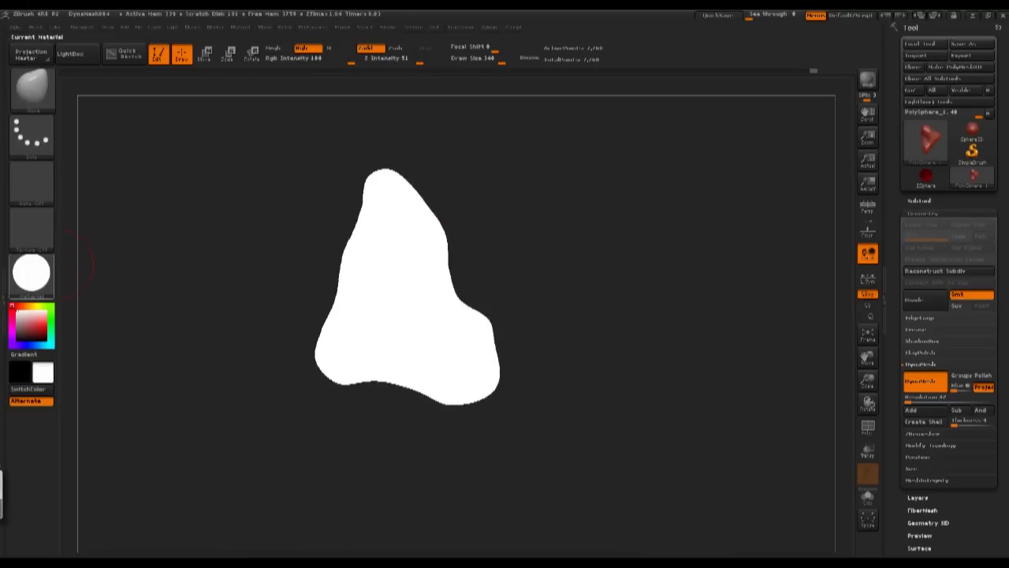
Restore the gray shaded material on the rock and inspect its form from several angles
click(36, 272)
click(463, 324)
mouse_move(659, 253)
mouse_down()
mouse_move(634, 232)
mouse_move(620, 241)
mouse_move(651, 276)
mouse_move(713, 268)
mouse_move(631, 264)
mouse_move(626, 247)
mouse_move(667, 229)
mouse_move(583, 249)
mouse_up()
mouse_move(678, 229)
mouse_down()
mouse_move(608, 247)
mouse_move(438, 357)
mouse_up()
drag(663, 265, 672, 282)
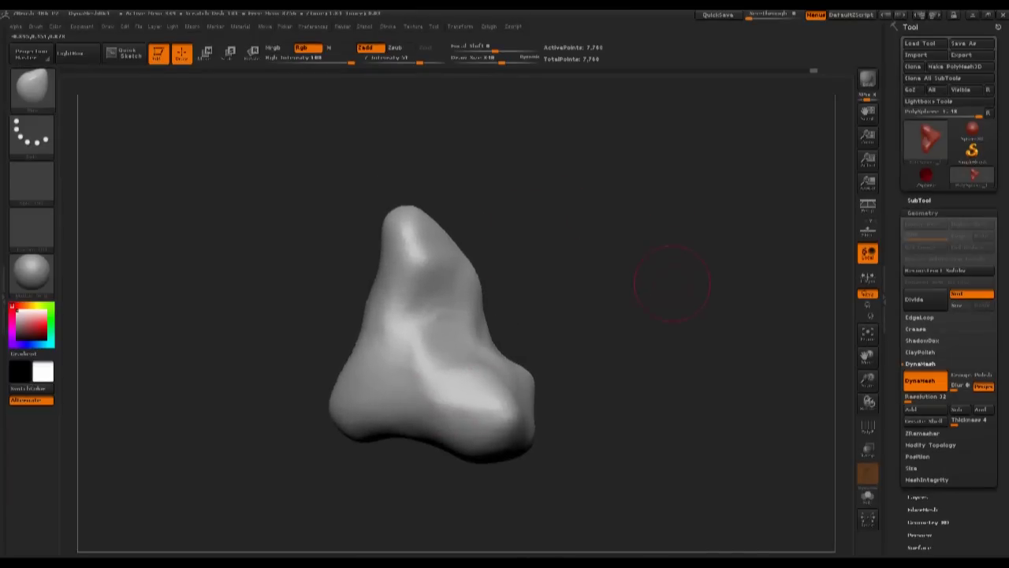
drag(556, 237, 559, 262)
drag(589, 305, 627, 245)
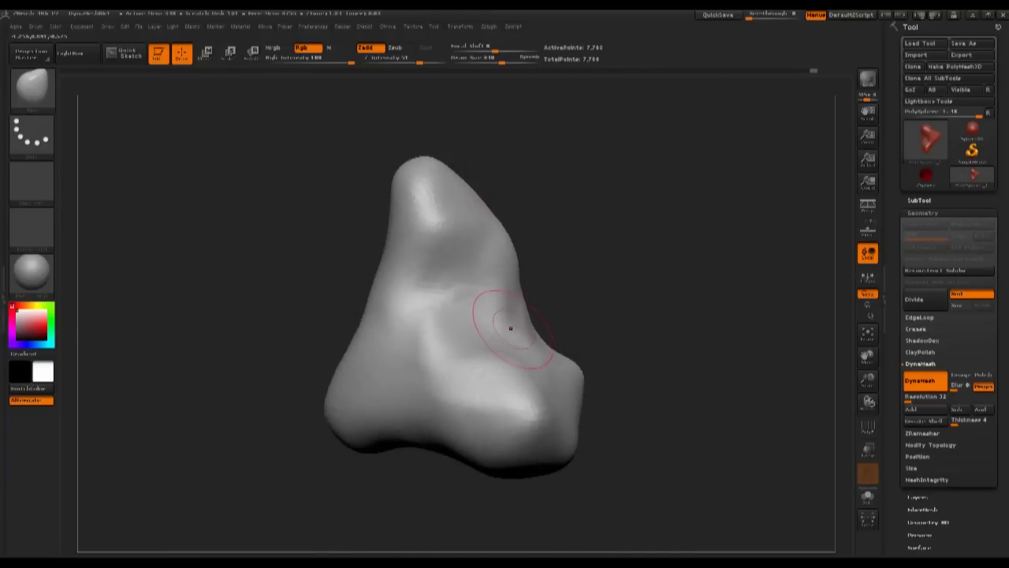
drag(597, 237, 789, 233)
drag(437, 253, 469, 257)
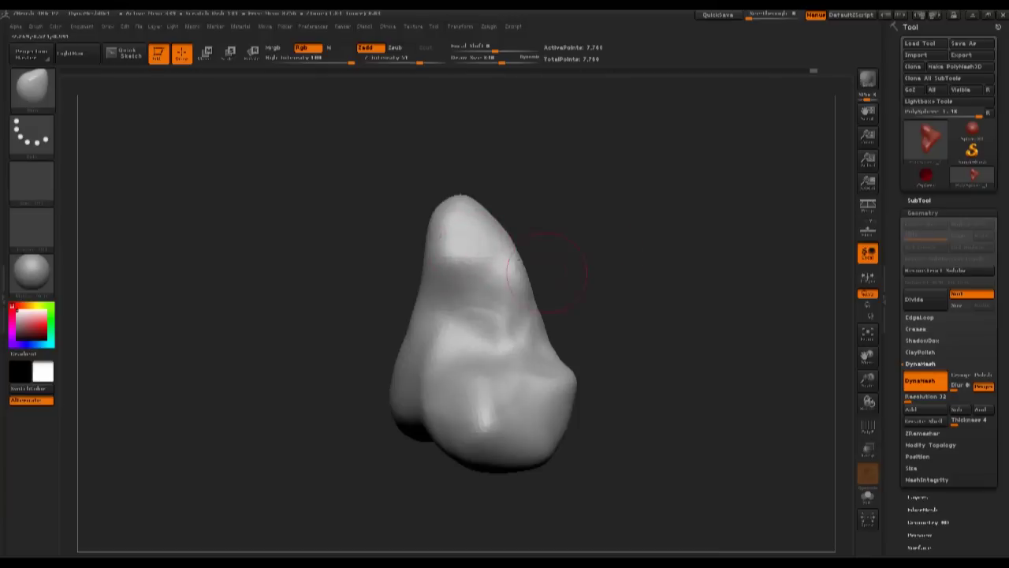
mouse_move(546, 272)
mouse_down()
mouse_move(593, 230)
mouse_move(602, 263)
mouse_up()
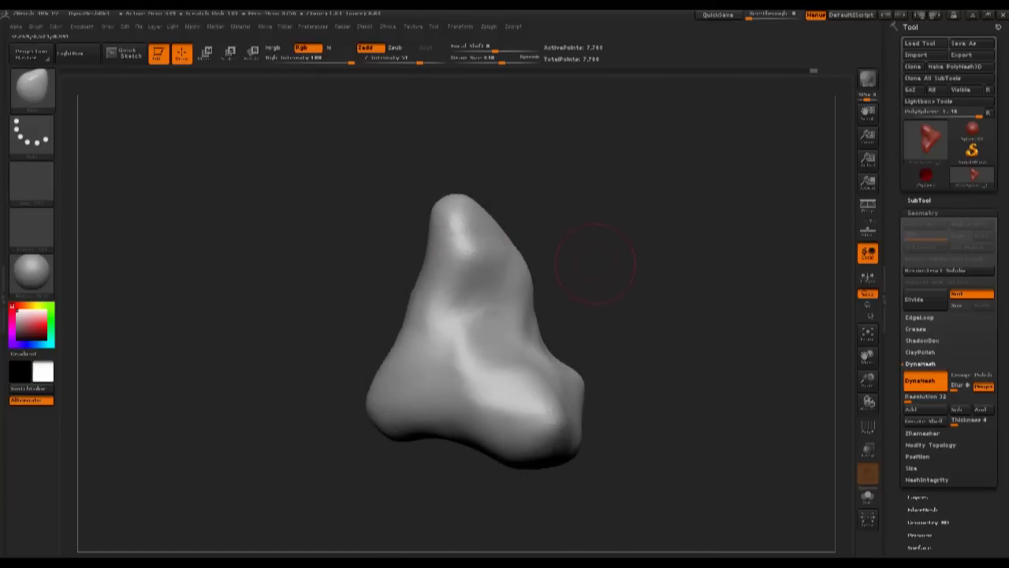
Load the TrimSmoothBorder brush from the Trim folder of the brush library
key(comma)
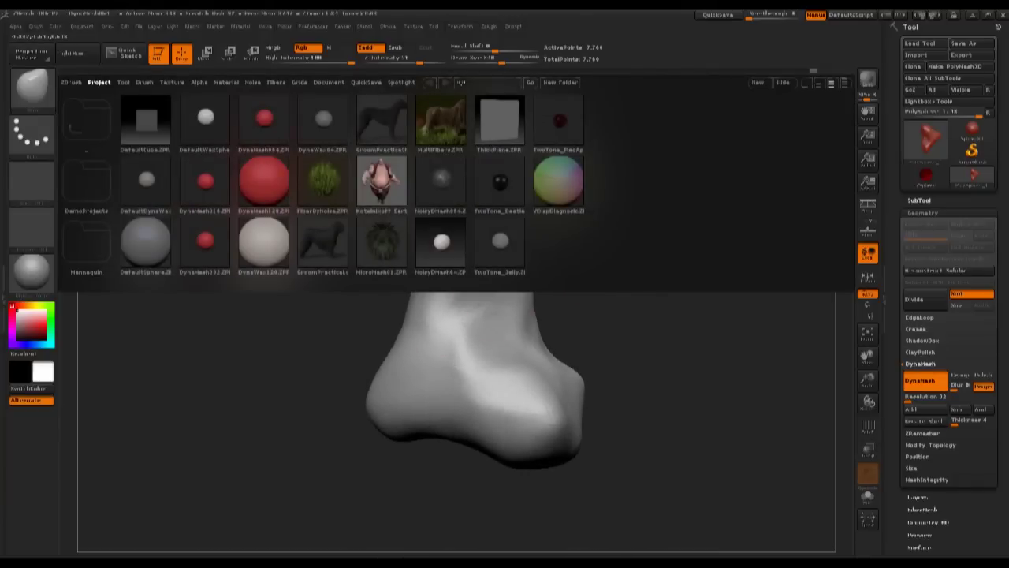
click(144, 82)
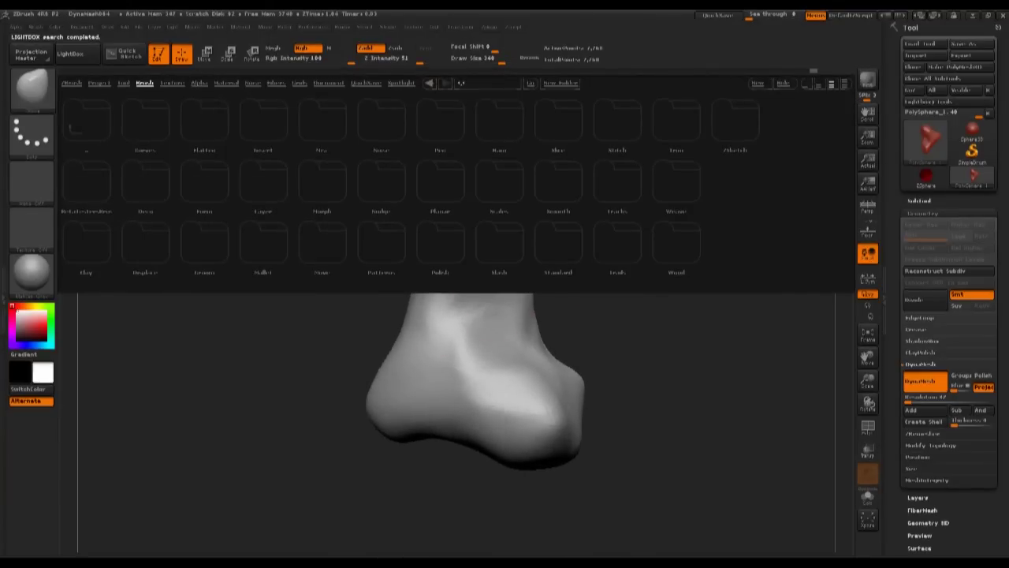
double_click(678, 126)
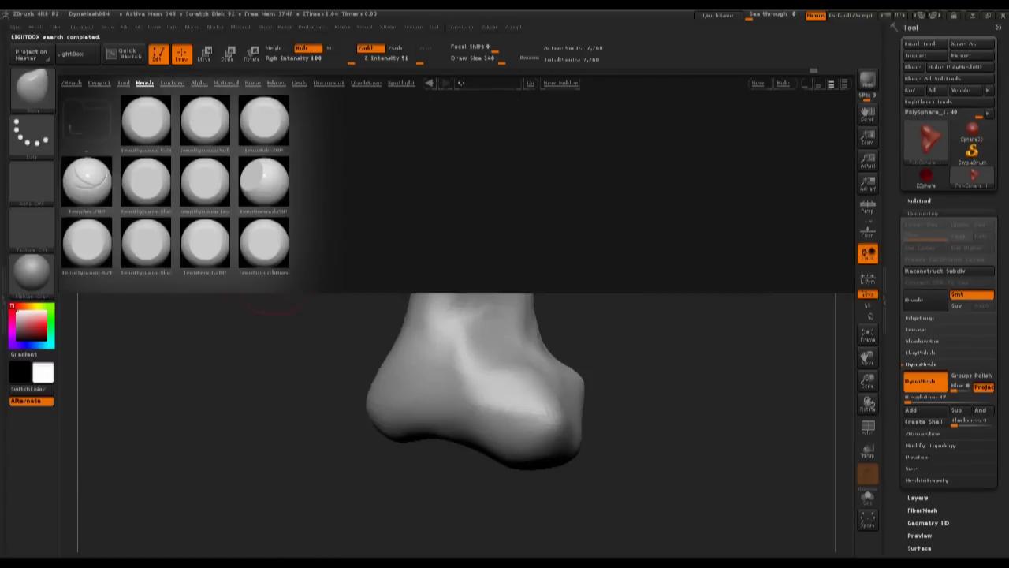
double_click(265, 243)
Trim flat planes along the ridge of the rock's narrow, concave side with the TrimSmoothBorder brush
mouse_move(615, 261)
mouse_down()
mouse_move(655, 256)
mouse_move(642, 237)
mouse_move(619, 247)
mouse_move(665, 255)
mouse_move(544, 284)
mouse_up()
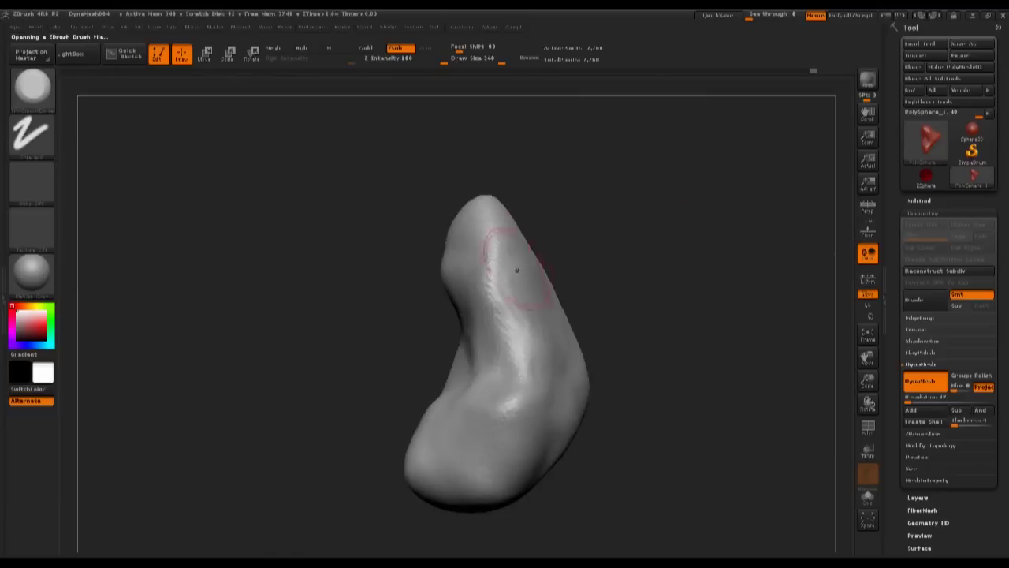
drag(522, 350, 519, 398)
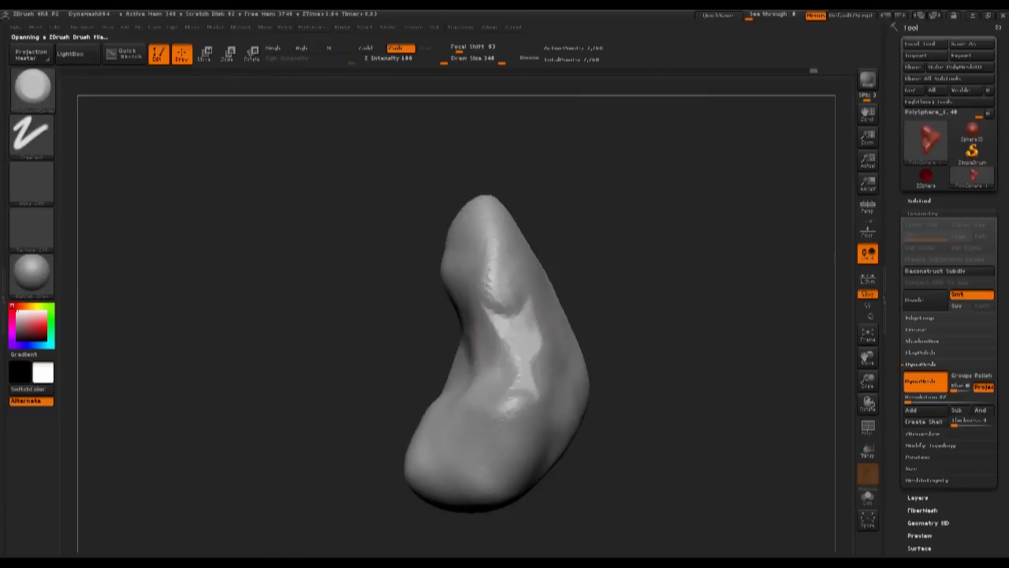
mouse_move(609, 196)
alt+mouse_down()
mouse_move(579, 220)
mouse_move(504, 229)
alt+mouse_up()
mouse_move(537, 339)
mouse_down()
mouse_move(562, 368)
mouse_move(545, 412)
mouse_up()
mouse_move(660, 320)
alt+mouse_down()
mouse_move(633, 281)
mouse_move(587, 285)
alt+mouse_up()
mouse_move(583, 343)
mouse_down()
mouse_move(601, 382)
mouse_move(580, 347)
mouse_up()
Cut broad flat facets into the rock's lower face and just below its tip
drag(670, 288, 597, 293)
drag(625, 316, 637, 336)
mouse_move(623, 291)
mouse_down()
mouse_move(590, 243)
mouse_move(587, 252)
mouse_up()
drag(530, 221, 631, 201)
drag(565, 275, 563, 178)
alt+drag(643, 178, 636, 303)
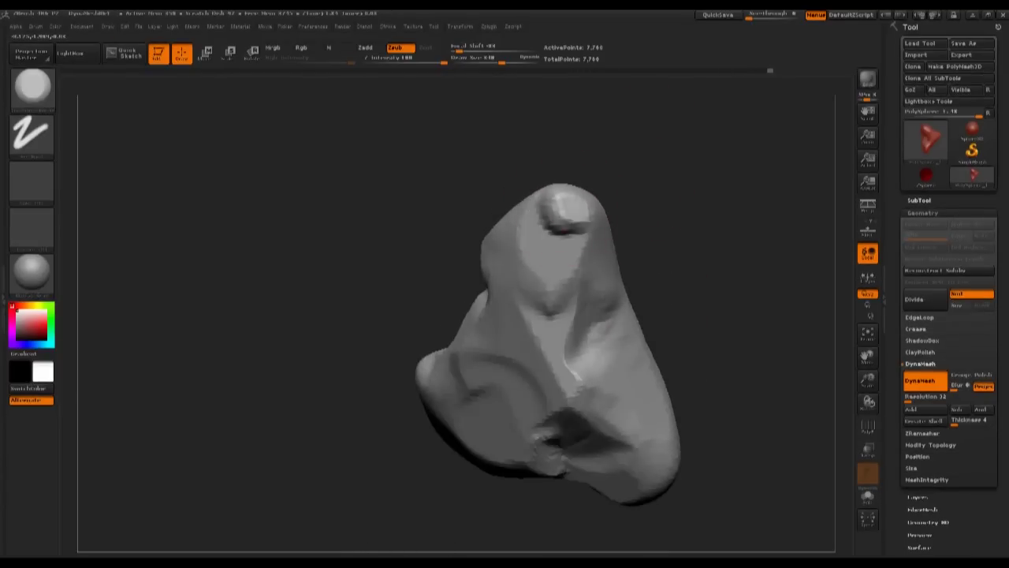
Flatten the tip's edge, the lower corner and the side of the long lower lobe into distinct planes
mouse_move(589, 201)
mouse_down()
mouse_move(693, 154)
mouse_move(661, 161)
mouse_up()
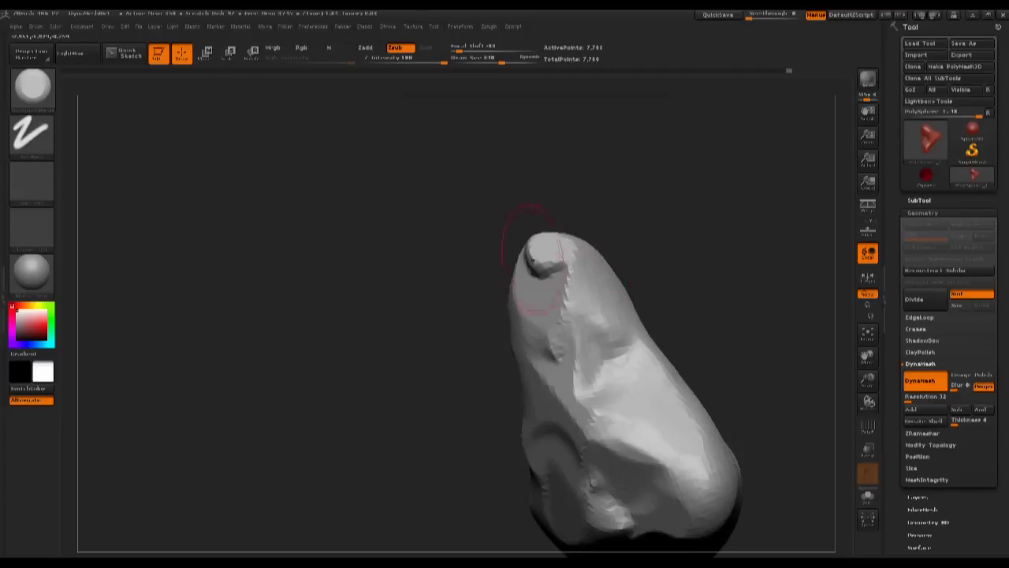
mouse_move(749, 245)
mouse_down()
mouse_move(761, 213)
mouse_move(681, 215)
mouse_up()
mouse_move(606, 367)
mouse_down()
mouse_move(603, 304)
mouse_move(618, 331)
mouse_move(591, 392)
mouse_up()
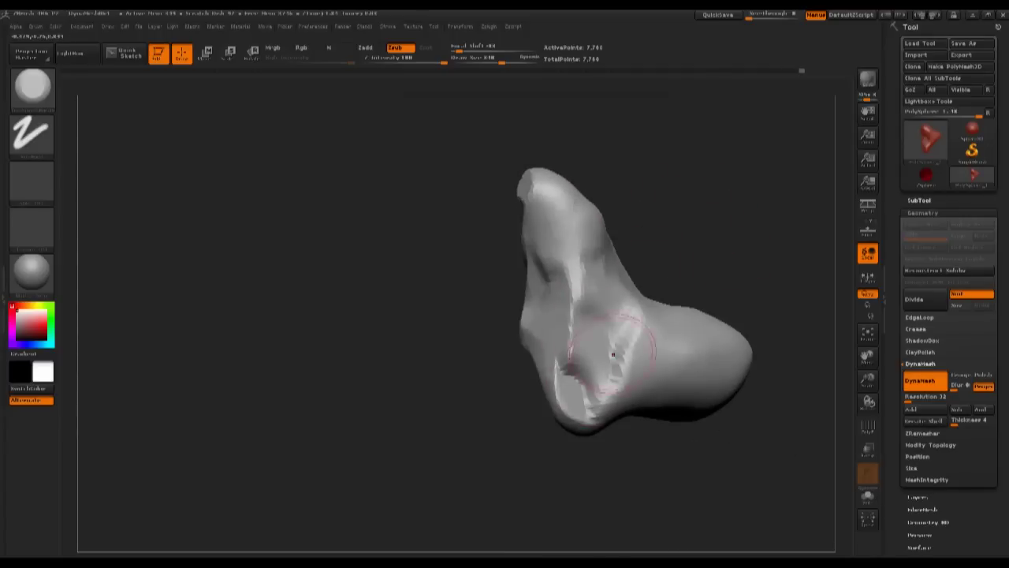
drag(706, 256, 753, 257)
drag(671, 347, 694, 357)
mouse_move(635, 347)
mouse_down()
mouse_move(745, 339)
mouse_move(750, 377)
mouse_up()
mouse_move(749, 244)
alt+mouse_down()
mouse_move(651, 256)
mouse_move(642, 287)
alt+mouse_up()
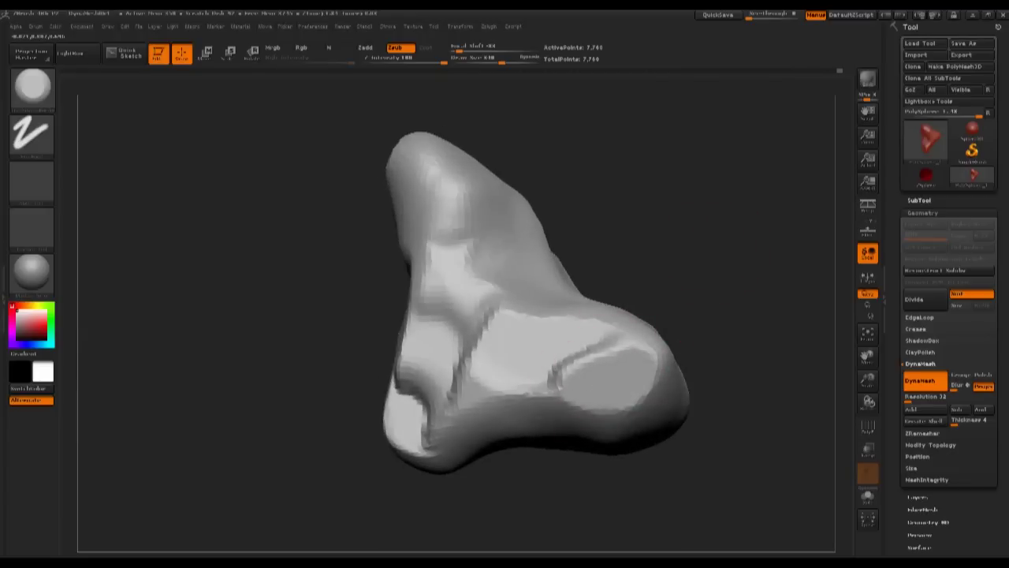
Trim the smooth upper slope and the middle of the rock into flat planes
mouse_move(665, 214)
mouse_down()
mouse_move(676, 169)
mouse_move(660, 260)
mouse_up()
drag(546, 235, 516, 257)
drag(680, 224, 613, 224)
drag(572, 295, 539, 219)
alt+drag(662, 213, 671, 231)
drag(713, 319, 574, 238)
mouse_move(463, 294)
mouse_down()
mouse_move(442, 265)
mouse_move(509, 291)
mouse_move(488, 317)
mouse_up()
Facet the rounded tip and its underside, and flatten the adjoining broad face
mouse_move(632, 169)
alt+mouse_down()
mouse_move(635, 195)
mouse_move(702, 224)
alt+mouse_up()
drag(439, 314, 432, 245)
mouse_move(521, 172)
alt+mouse_down()
mouse_move(523, 241)
mouse_move(444, 291)
mouse_move(461, 301)
alt+mouse_up()
mouse_move(595, 196)
mouse_down()
mouse_move(541, 264)
mouse_move(620, 180)
mouse_up()
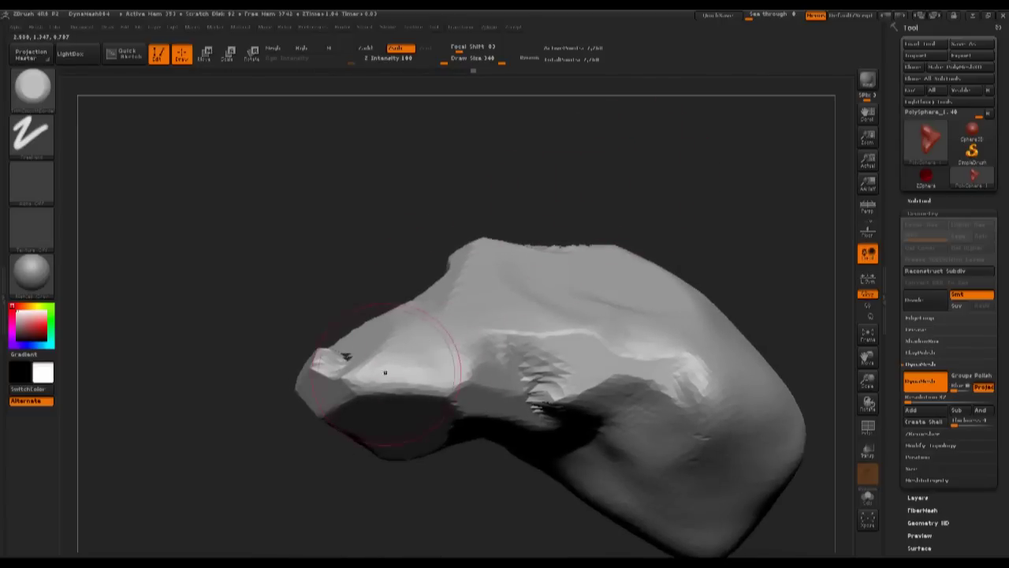
drag(389, 376, 444, 334)
mouse_move(663, 205)
mouse_down()
mouse_move(687, 180)
mouse_move(725, 192)
mouse_move(662, 225)
mouse_up()
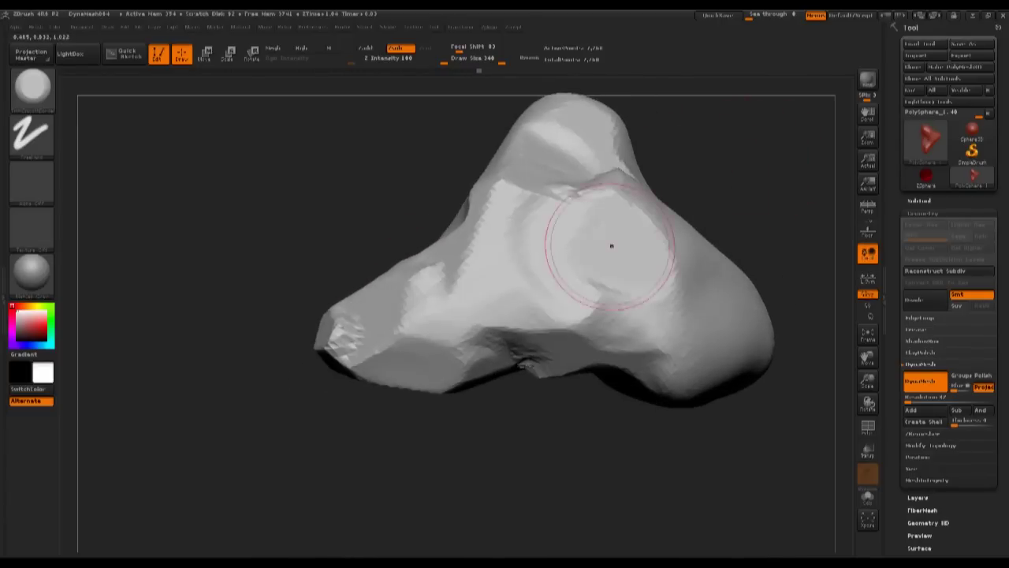
drag(490, 291, 500, 236)
mouse_move(806, 207)
alt+mouse_down()
mouse_move(683, 205)
mouse_move(661, 154)
alt+mouse_up()
Try to trim a flat plane into the rounded lower lobe
mouse_move(576, 341)
mouse_down()
mouse_move(584, 334)
mouse_move(578, 355)
mouse_up()
drag(696, 175, 674, 235)
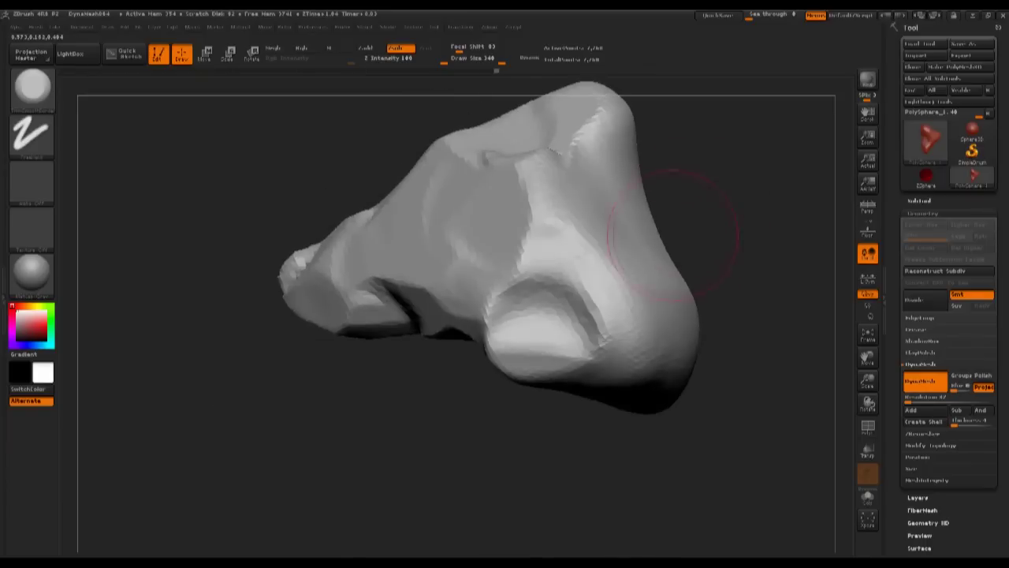
drag(710, 177, 705, 174)
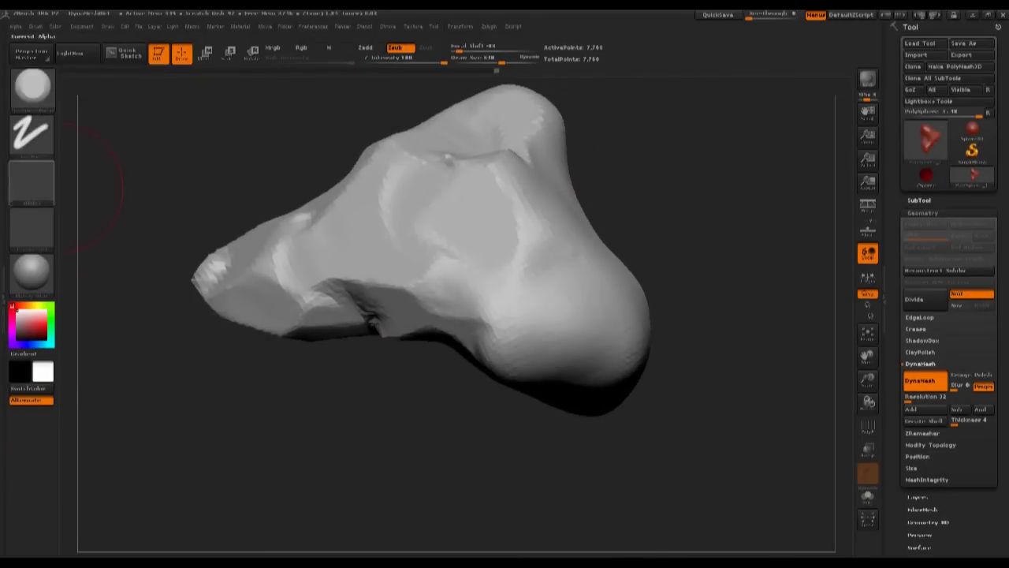
Assign a square alpha to the trim brush and cut flat facets into the rounded lower lobe
click(31, 181)
click(184, 189)
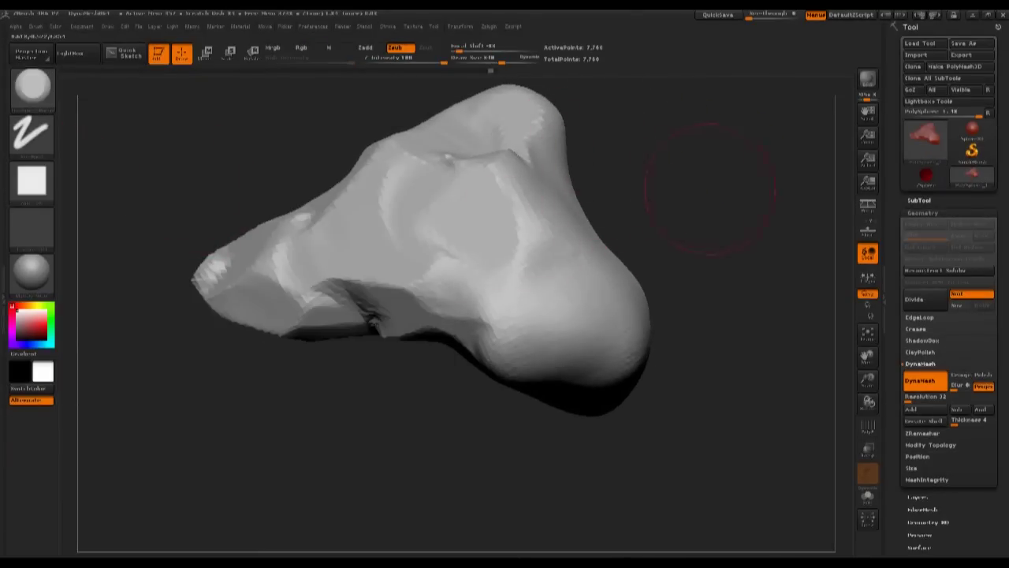
drag(709, 189, 579, 307)
mouse_move(505, 327)
mouse_down()
mouse_move(544, 347)
mouse_move(474, 387)
mouse_move(544, 379)
mouse_up()
drag(702, 323, 608, 327)
mouse_move(575, 347)
mouse_down()
mouse_move(581, 328)
mouse_move(556, 296)
mouse_up()
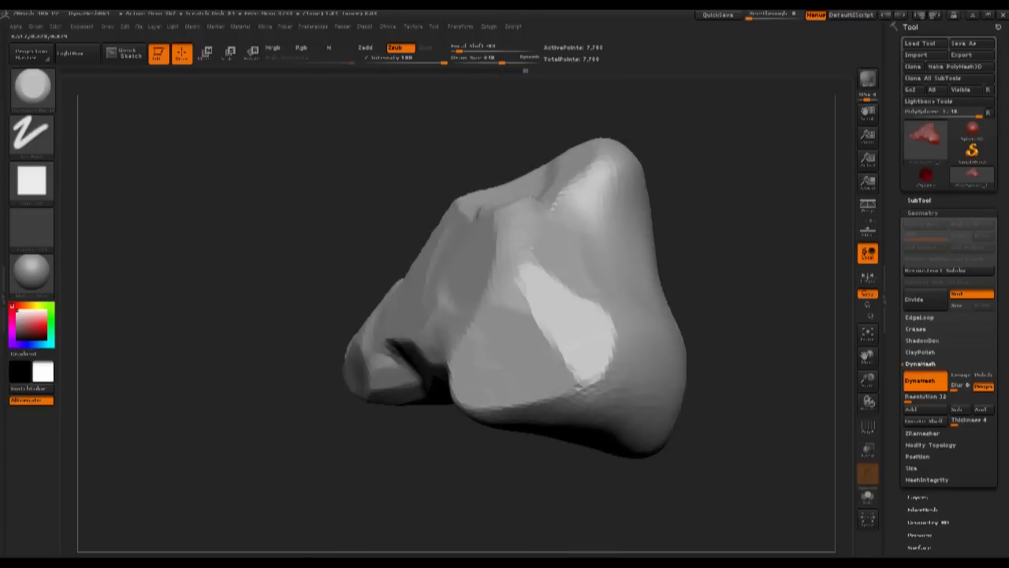
Chisel hard planes around the protruding rounded end and the ridge beside it
mouse_move(647, 174)
mouse_down()
mouse_move(611, 240)
mouse_move(535, 300)
mouse_move(557, 366)
mouse_up()
mouse_move(644, 94)
alt+mouse_down()
mouse_move(613, 275)
mouse_move(580, 319)
alt+mouse_up()
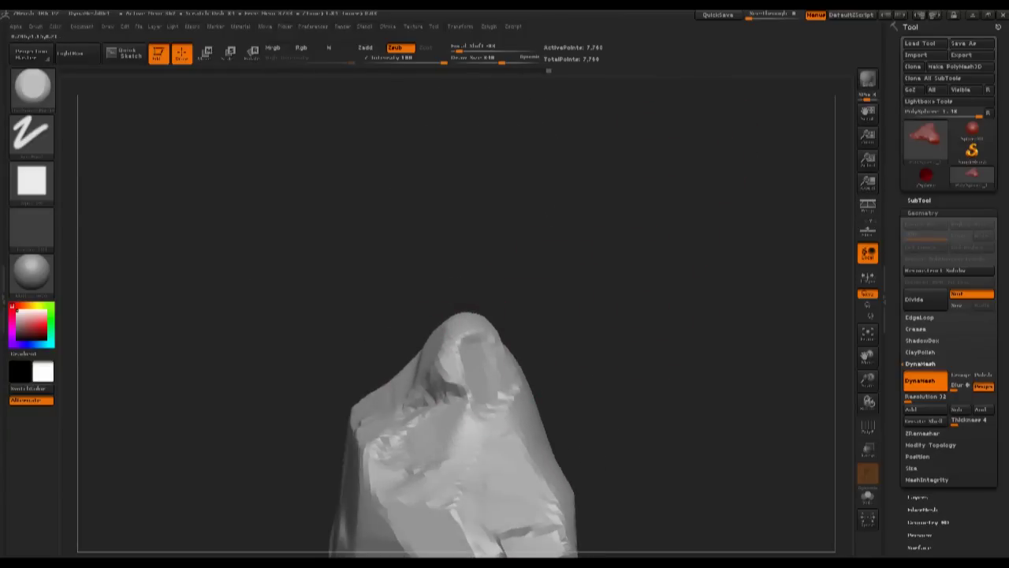
drag(461, 361, 467, 316)
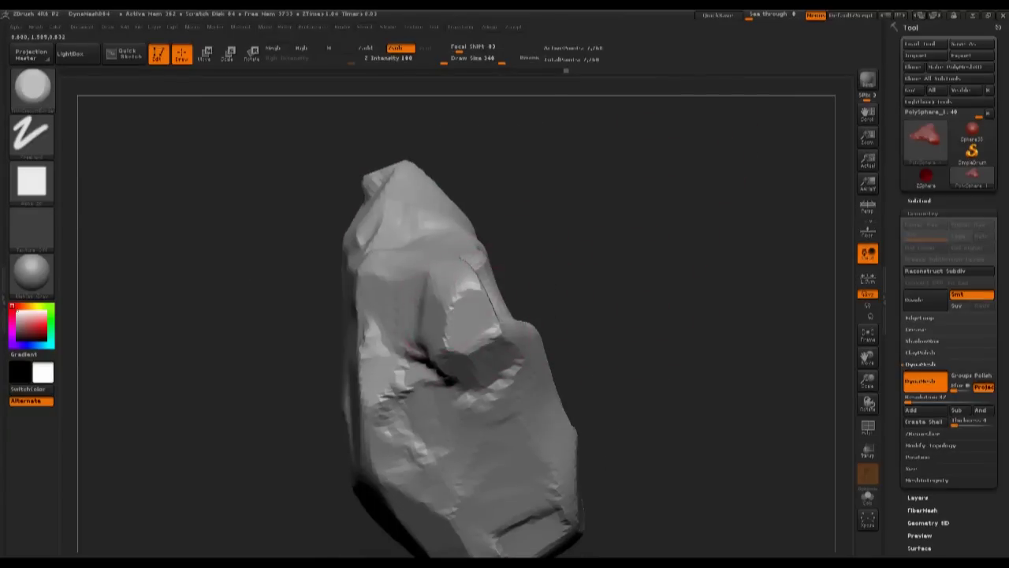
drag(478, 272, 456, 314)
drag(631, 315, 694, 237)
mouse_move(582, 289)
mouse_down()
mouse_move(475, 291)
mouse_move(491, 277)
mouse_up()
Reduce the trim brush size and break up the lower lobe and its side with smaller facets
mouse_move(331, 316)
alt+mouse_down()
mouse_move(315, 257)
mouse_move(323, 219)
mouse_move(755, 226)
mouse_move(680, 207)
mouse_move(736, 214)
mouse_move(710, 221)
mouse_move(513, 363)
alt+mouse_up()
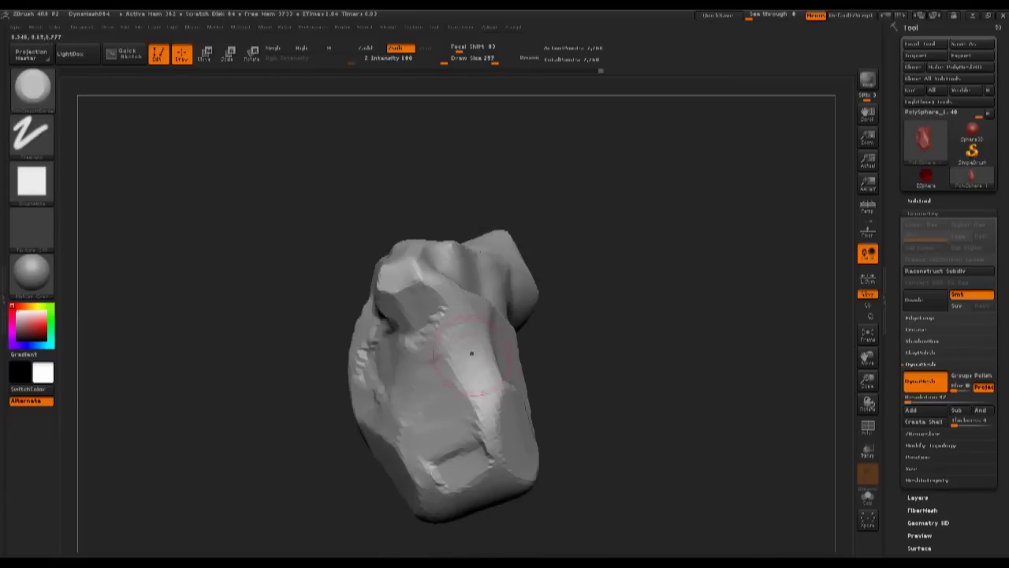
mouse_move(588, 371)
mouse_down()
mouse_move(609, 310)
mouse_move(574, 276)
mouse_move(534, 314)
mouse_up()
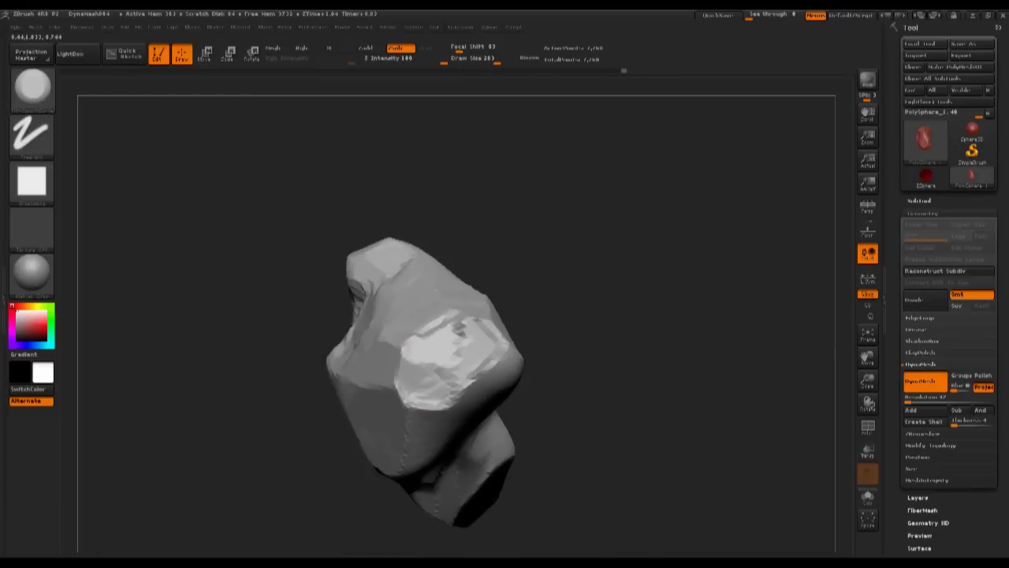
mouse_move(519, 285)
mouse_down()
mouse_move(592, 225)
mouse_move(487, 335)
mouse_move(604, 214)
mouse_move(671, 218)
mouse_move(715, 265)
mouse_move(607, 244)
mouse_up()
mouse_move(512, 286)
mouse_down()
mouse_move(504, 236)
mouse_move(705, 167)
mouse_move(568, 279)
mouse_up()
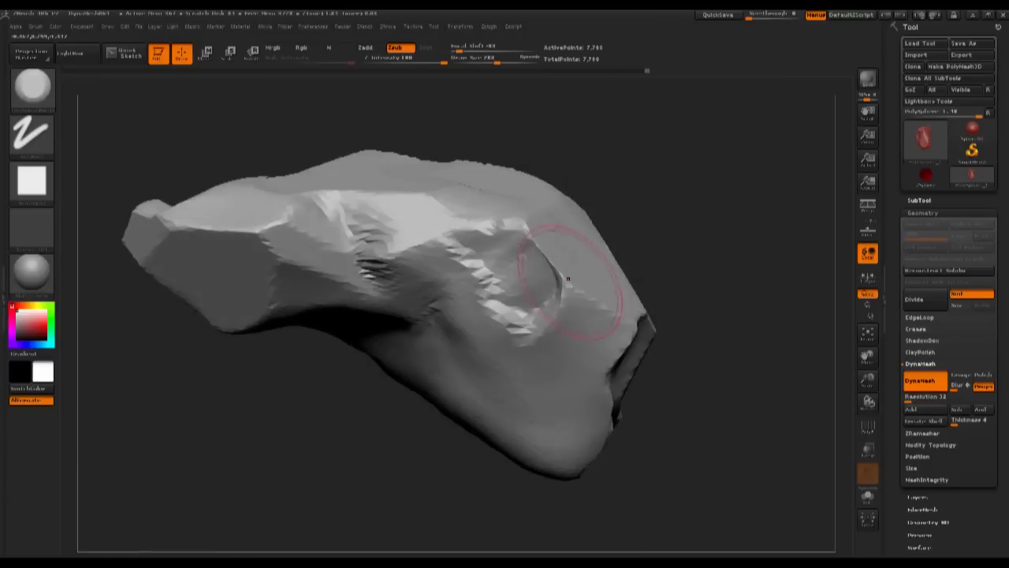
drag(541, 244, 555, 286)
mouse_move(555, 286)
ctrl+right_down()
mouse_move(551, 371)
mouse_move(542, 324)
ctrl+right_up()
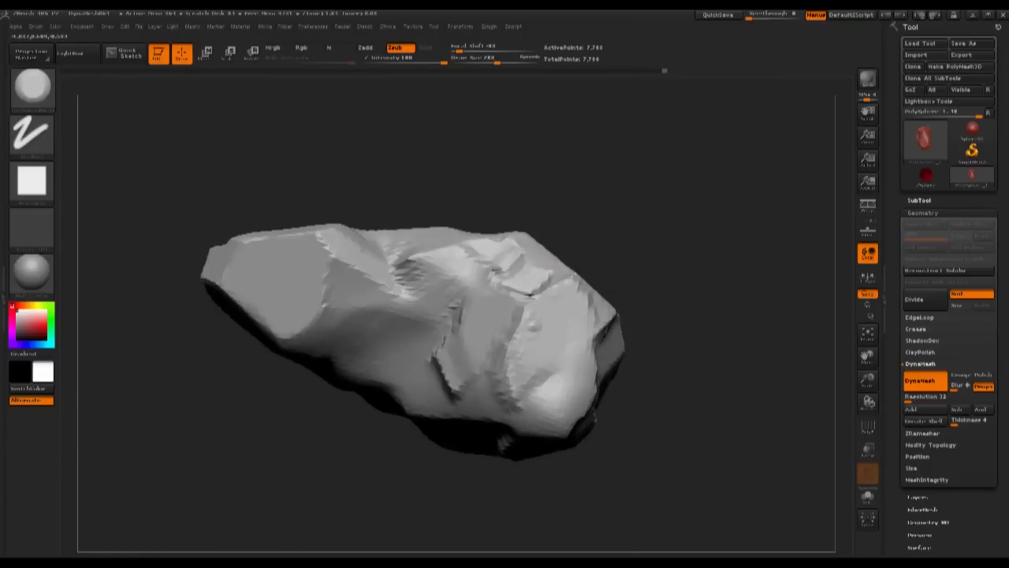
Trim angular planes across the rock's underside, lower corner and adjoining ridges
mouse_move(426, 363)
mouse_down()
mouse_move(466, 323)
mouse_move(480, 289)
mouse_up()
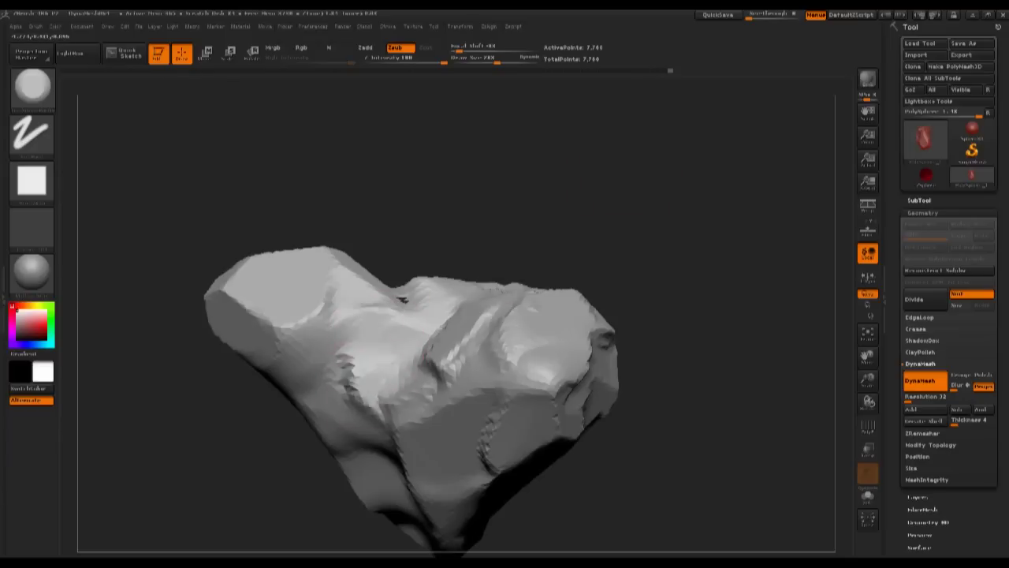
drag(613, 236, 453, 370)
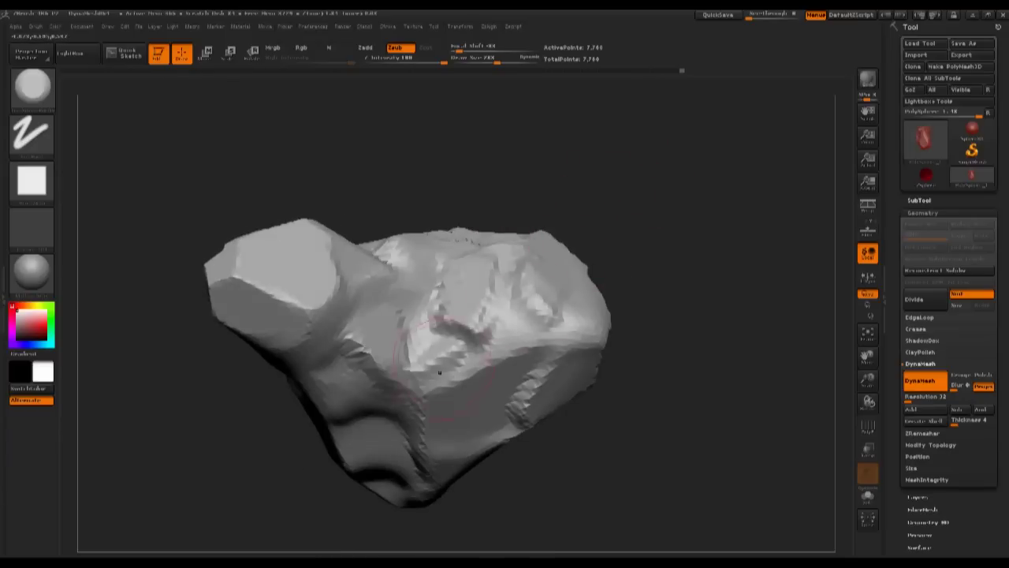
mouse_move(680, 159)
alt+mouse_down()
mouse_move(642, 197)
mouse_move(623, 308)
alt+mouse_up()
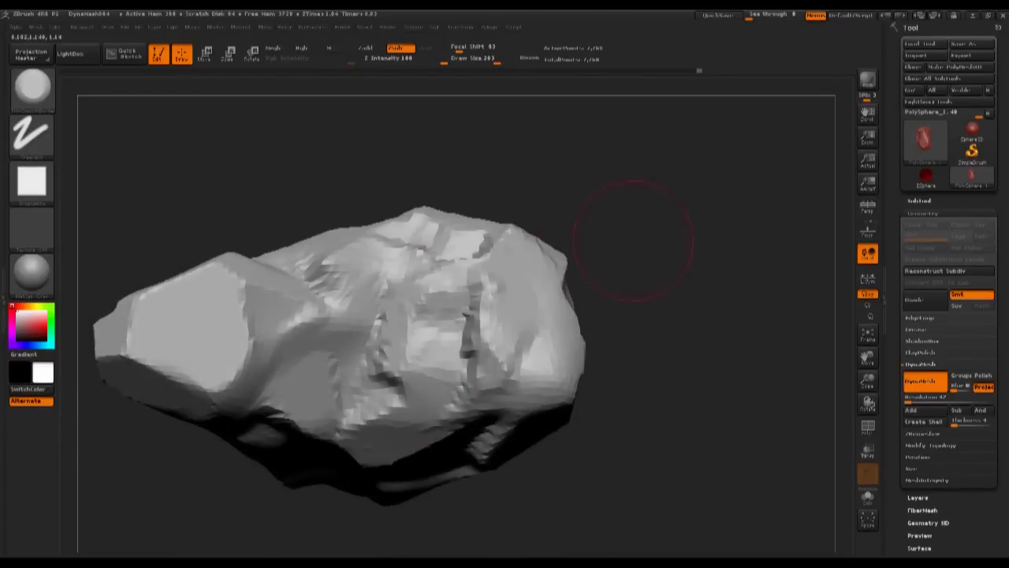
drag(633, 239, 588, 261)
mouse_move(670, 260)
alt+mouse_down()
mouse_move(694, 203)
mouse_move(552, 378)
alt+mouse_up()
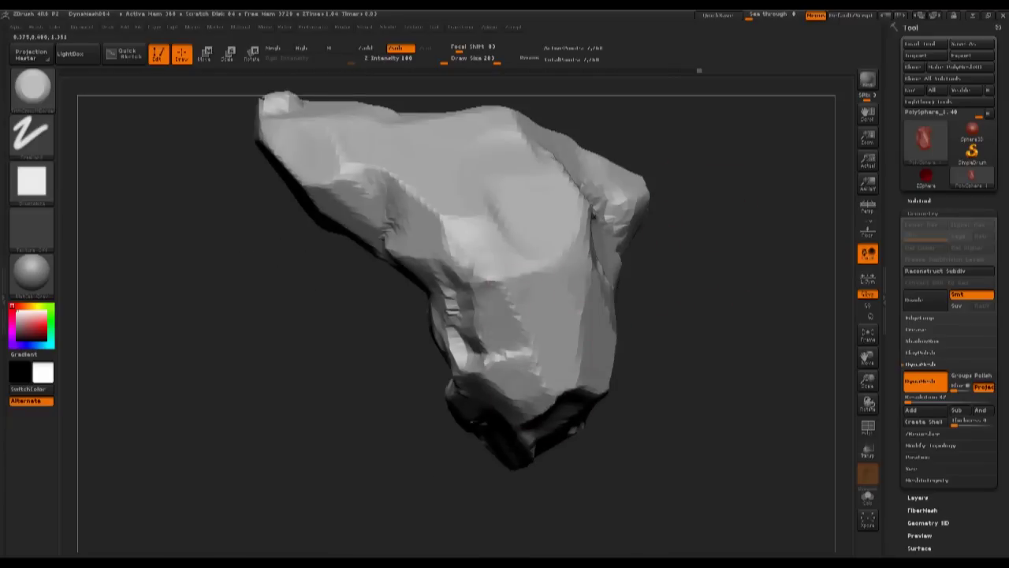
mouse_move(635, 221)
mouse_down()
mouse_move(675, 191)
mouse_move(465, 369)
mouse_up()
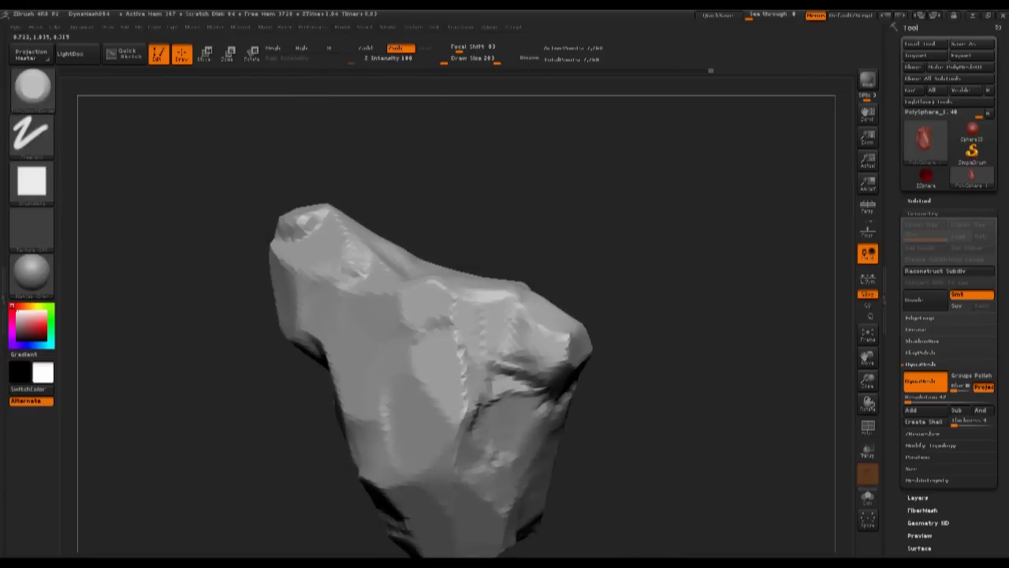
Add flat facets to the neck below the tip and along the neighbouring side ridges
mouse_move(654, 260)
mouse_down()
mouse_move(694, 229)
mouse_move(623, 276)
mouse_move(662, 248)
mouse_move(676, 275)
mouse_move(670, 197)
mouse_move(666, 252)
mouse_move(646, 241)
mouse_move(649, 260)
mouse_move(708, 237)
mouse_up()
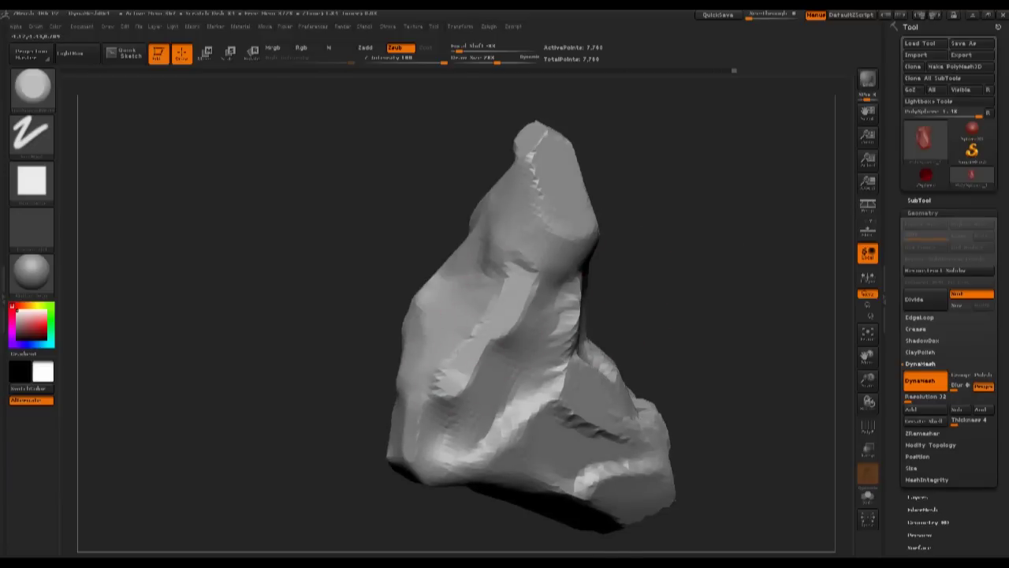
drag(521, 226, 516, 203)
drag(694, 260, 654, 295)
drag(570, 246, 582, 272)
mouse_move(694, 237)
alt+mouse_down()
mouse_move(688, 287)
mouse_move(710, 316)
mouse_move(740, 312)
alt+mouse_up()
drag(463, 251, 482, 224)
mouse_move(615, 260)
mouse_down()
mouse_move(654, 276)
mouse_move(670, 268)
mouse_up()
Sharpen the upper side facets, remesh the rock with DynaMesh and reduce the trim brush size
drag(456, 207, 449, 237)
alt+drag(599, 299, 584, 253)
drag(446, 209, 439, 231)
mouse_move(584, 276)
mouse_down()
mouse_move(622, 268)
mouse_move(674, 189)
mouse_move(653, 213)
mouse_up()
drag(620, 248, 670, 260)
alt+drag(670, 261, 678, 316)
mouse_move(608, 308)
mouse_down()
mouse_move(604, 263)
mouse_move(593, 332)
mouse_up()
key(bracketleft)
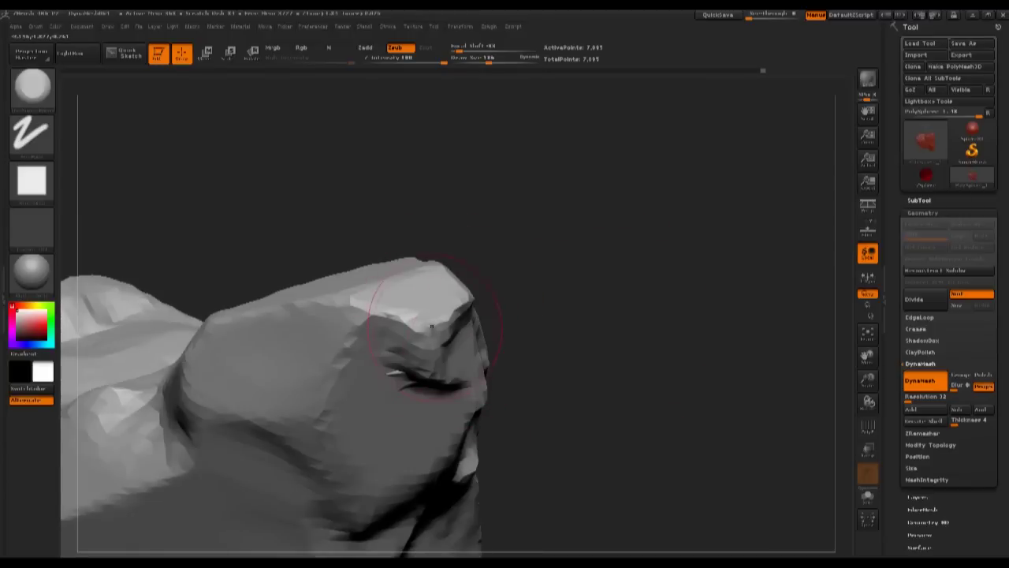
Smooth the rough end of the rock and trim it into clean flat planes
drag(631, 331, 560, 308)
mouse_move(418, 339)
shift+mouse_down()
mouse_move(453, 406)
mouse_move(424, 353)
shift+mouse_up()
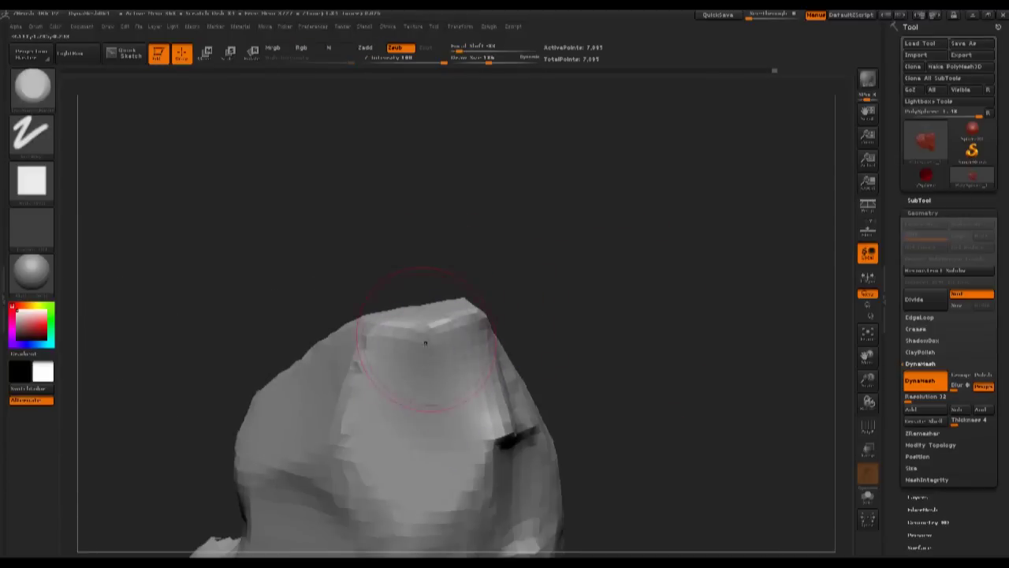
drag(587, 239, 489, 264)
mouse_move(470, 314)
mouse_down()
mouse_move(552, 218)
mouse_move(628, 165)
mouse_move(575, 165)
mouse_move(623, 190)
mouse_move(660, 174)
mouse_move(623, 177)
mouse_move(643, 174)
mouse_move(612, 225)
mouse_move(666, 227)
mouse_move(670, 268)
mouse_move(702, 236)
mouse_move(729, 244)
mouse_up()
mouse_move(441, 364)
mouse_down()
mouse_move(407, 306)
mouse_move(418, 273)
mouse_move(394, 286)
mouse_move(384, 327)
mouse_move(417, 248)
mouse_move(440, 274)
mouse_up()
Remesh the rock with DynaMesh at resolution 64 and trim finer facets across its sides and broad face
mouse_move(587, 229)
mouse_down()
mouse_move(680, 162)
mouse_move(701, 311)
mouse_up()
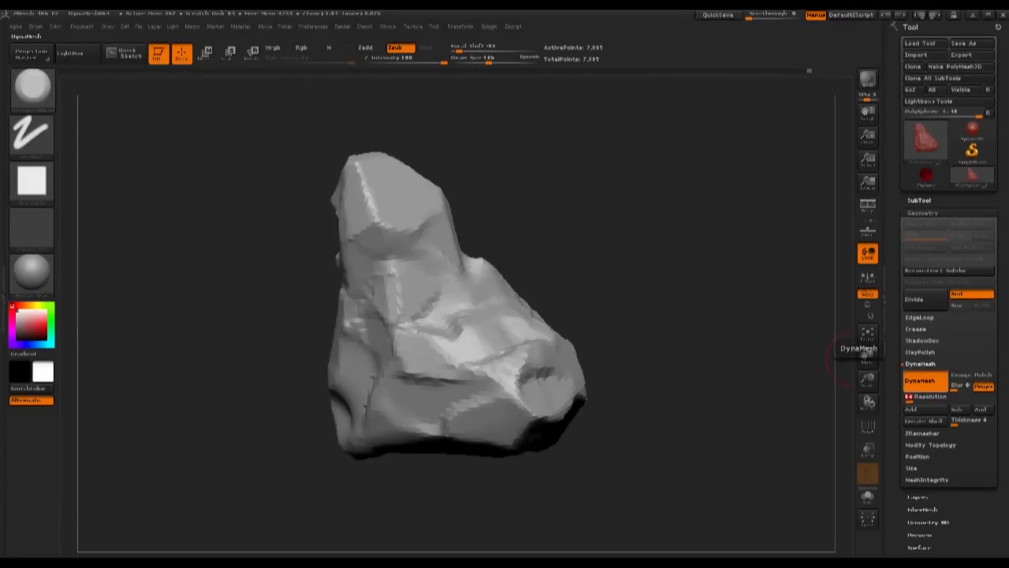
ctrl+drag(737, 309, 700, 231)
mouse_move(627, 261)
mouse_down()
mouse_move(564, 315)
mouse_move(626, 289)
mouse_move(511, 404)
mouse_move(525, 400)
mouse_move(522, 410)
mouse_up()
drag(624, 357, 567, 347)
drag(667, 340, 670, 318)
mouse_move(584, 374)
mouse_down()
mouse_move(591, 354)
mouse_move(570, 349)
mouse_move(563, 325)
mouse_up()
mouse_move(623, 244)
mouse_down()
mouse_move(653, 218)
mouse_move(563, 333)
mouse_up()
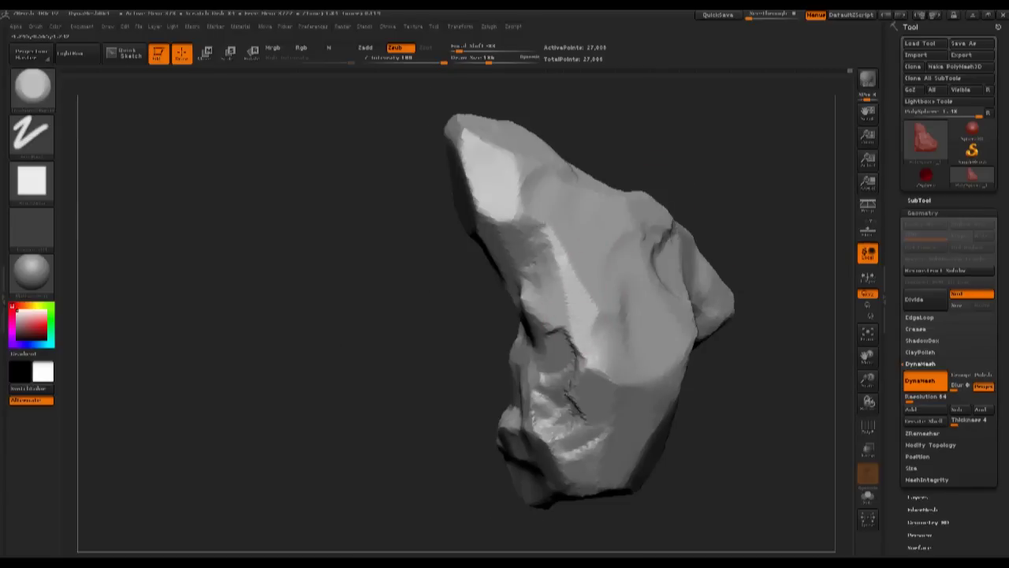
drag(575, 286, 601, 260)
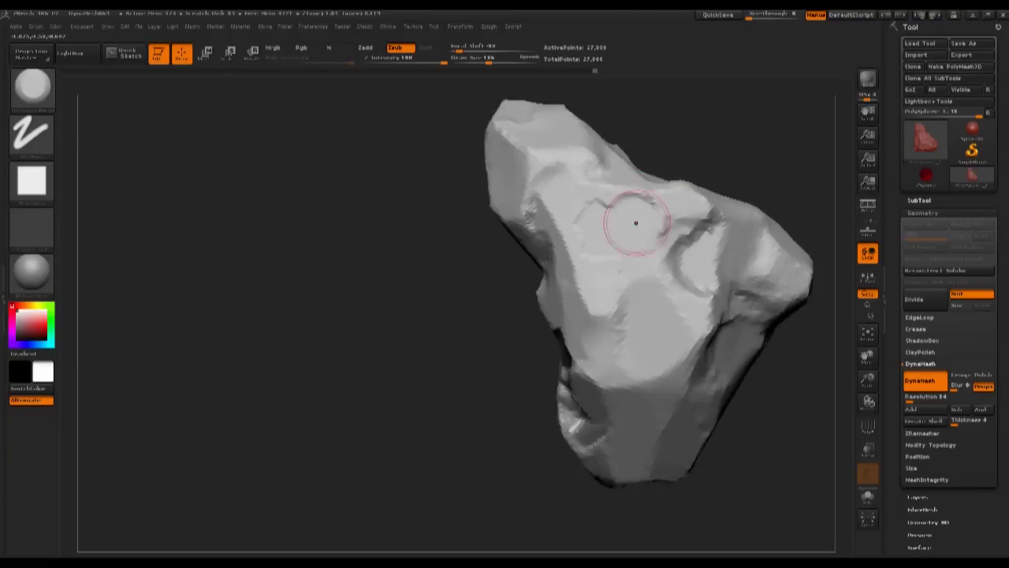
Flatten the raised ridges and rough hollows across the rock's broad face into angular planes
drag(677, 243, 665, 256)
alt+drag(722, 146, 659, 178)
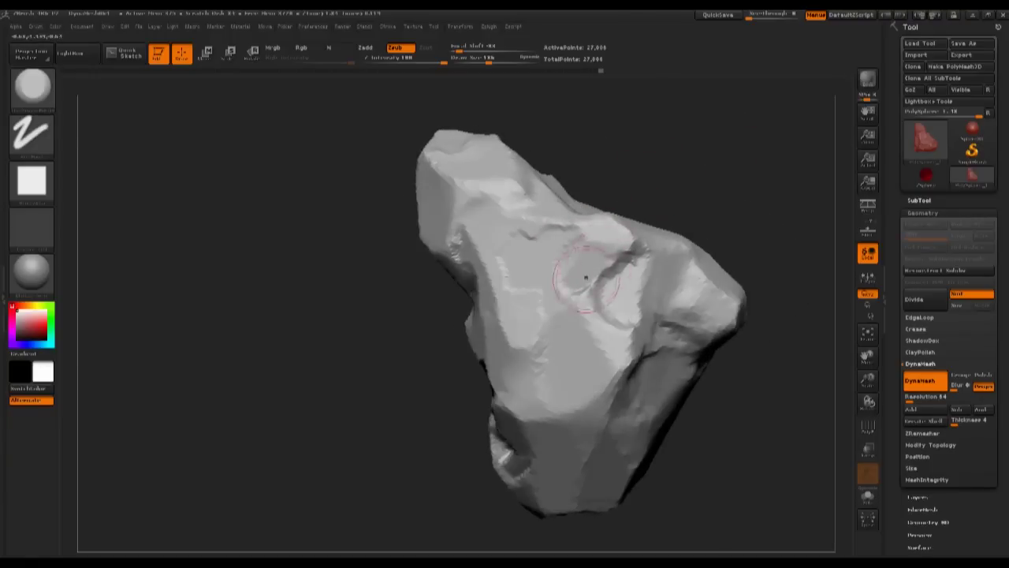
drag(592, 276, 605, 265)
alt+drag(703, 193, 627, 237)
mouse_move(600, 329)
mouse_down()
mouse_move(588, 355)
mouse_move(597, 400)
mouse_up()
drag(705, 303, 694, 237)
mouse_move(619, 343)
mouse_down()
mouse_move(590, 322)
mouse_move(603, 354)
mouse_move(556, 371)
mouse_move(517, 346)
mouse_move(495, 359)
mouse_up()
drag(743, 339, 579, 371)
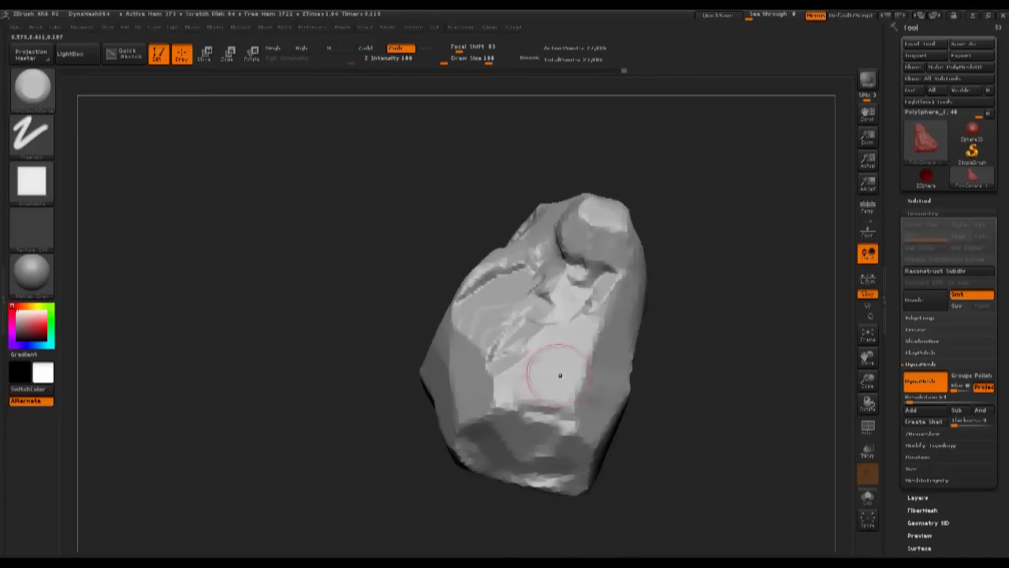
Trim hard facets into the blunt lower end and along the slope rising from it towards the tip
drag(640, 312, 600, 323)
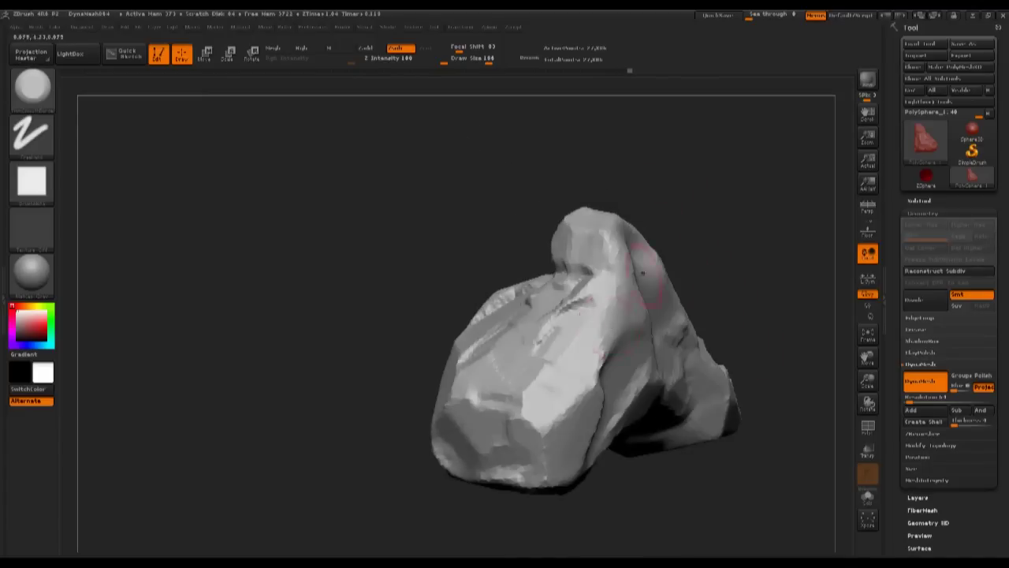
drag(582, 374, 548, 406)
mouse_move(760, 277)
alt+mouse_down()
mouse_move(721, 243)
mouse_move(706, 170)
alt+mouse_up()
drag(507, 384, 489, 380)
drag(536, 354, 584, 348)
drag(550, 405, 534, 432)
mouse_move(505, 509)
mouse_down()
mouse_move(485, 501)
mouse_move(545, 497)
mouse_up()
drag(513, 387, 485, 418)
drag(541, 377, 530, 422)
drag(578, 347, 612, 291)
Cut flat planes into the sides adjoining the blunt end and sharpen the edges between them
drag(694, 201, 714, 244)
drag(548, 320, 568, 320)
mouse_move(757, 197)
mouse_down()
mouse_move(710, 169)
mouse_move(725, 198)
mouse_move(672, 223)
mouse_move(687, 226)
mouse_up()
mouse_move(612, 316)
mouse_down()
mouse_move(645, 366)
mouse_move(555, 272)
mouse_up()
mouse_move(700, 165)
alt+mouse_down()
mouse_move(669, 198)
mouse_move(672, 224)
alt+mouse_up()
drag(575, 317, 656, 430)
drag(702, 262, 667, 230)
drag(631, 382, 637, 426)
Trim stepped facets down the long narrow side below the tip and flatten its central ridge
mouse_move(769, 303)
alt+mouse_down()
mouse_move(660, 277)
mouse_move(735, 225)
alt+mouse_up()
drag(533, 347, 422, 243)
alt+drag(670, 150, 633, 198)
mouse_move(749, 130)
mouse_down()
mouse_move(672, 160)
mouse_move(484, 266)
mouse_up()
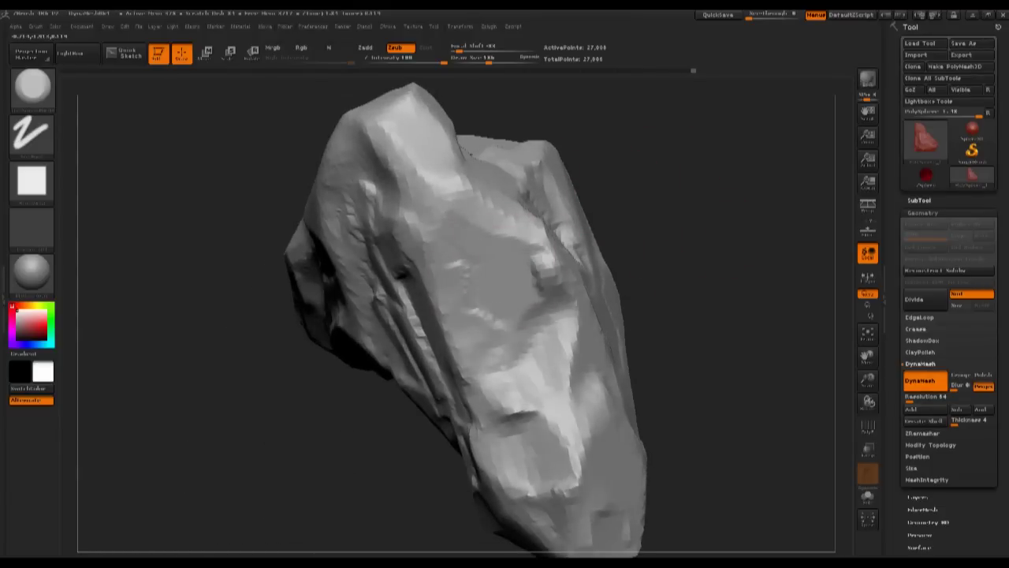
mouse_move(686, 237)
mouse_down()
mouse_move(727, 184)
mouse_move(694, 246)
mouse_up()
drag(548, 341, 560, 353)
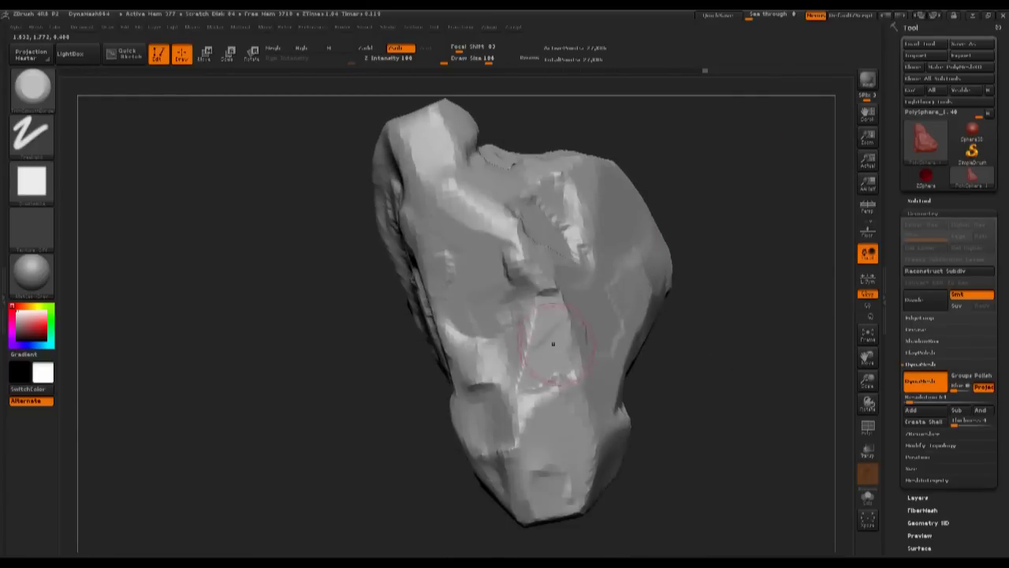
mouse_move(639, 355)
mouse_down()
mouse_move(739, 266)
mouse_move(744, 153)
mouse_move(682, 138)
mouse_move(687, 198)
mouse_move(541, 328)
mouse_up()
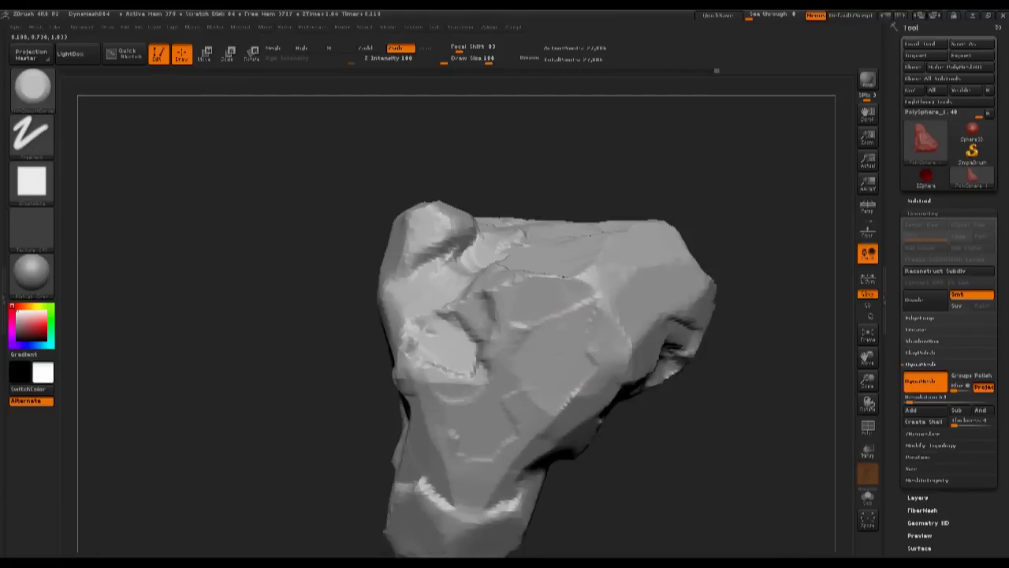
Flatten the planes between the tip and the wide shoulder and cut shallow ledges along the upper surface
mouse_move(762, 203)
mouse_down()
mouse_move(634, 289)
mouse_move(621, 285)
mouse_up()
mouse_move(739, 190)
alt+mouse_down()
mouse_move(726, 207)
mouse_move(721, 154)
alt+mouse_up()
mouse_move(714, 206)
mouse_down()
mouse_move(641, 241)
mouse_move(629, 177)
mouse_move(552, 251)
mouse_up()
drag(652, 209, 473, 383)
mouse_move(595, 261)
mouse_down()
mouse_move(670, 206)
mouse_move(683, 165)
mouse_move(630, 228)
mouse_up()
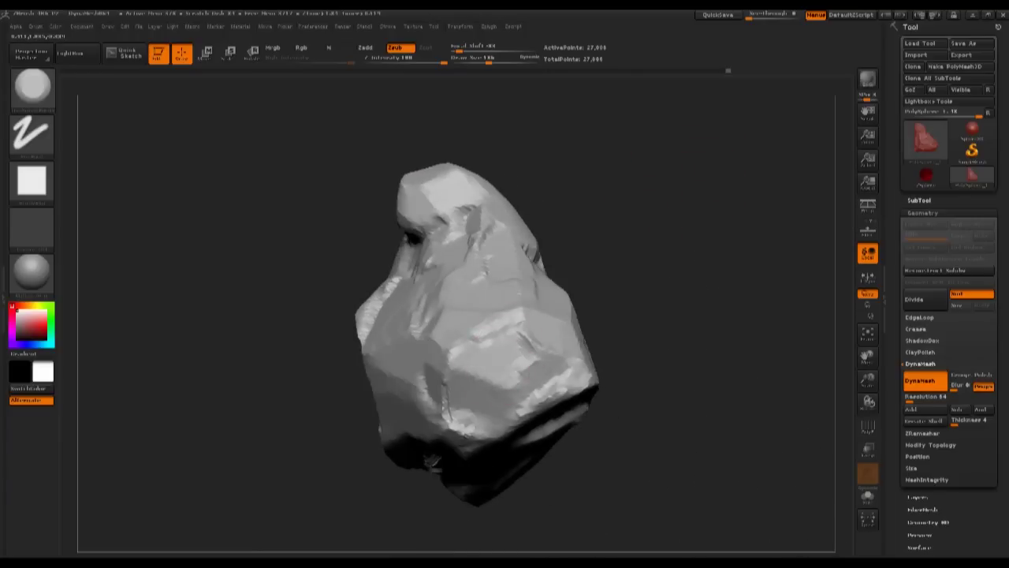
mouse_move(631, 228)
mouse_down()
mouse_move(663, 276)
mouse_move(658, 315)
mouse_move(647, 231)
mouse_up()
mouse_move(694, 266)
mouse_down()
mouse_move(680, 198)
mouse_move(522, 265)
mouse_up()
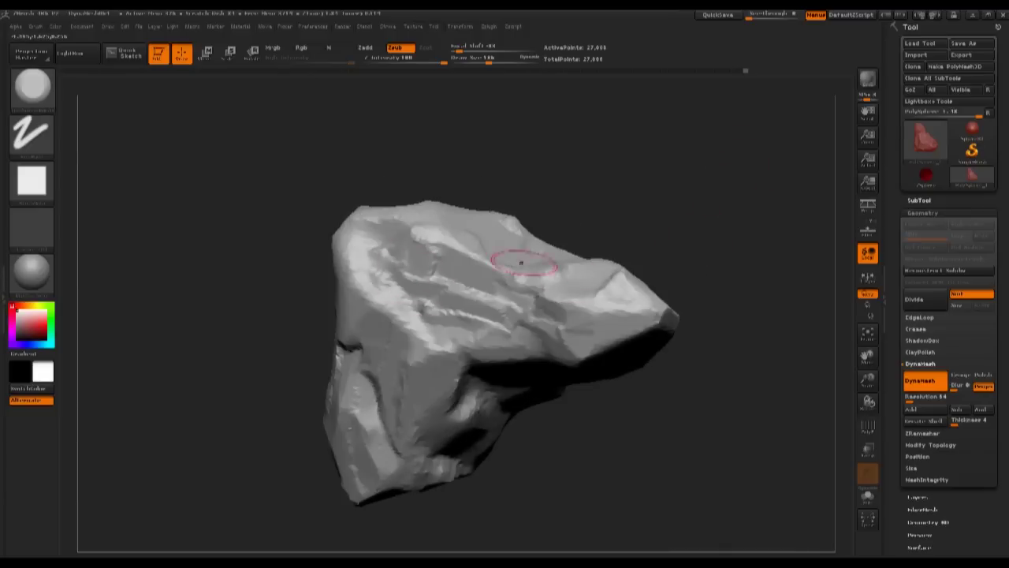
Carve angular planes into the underside and the large side face between the tip and the base
mouse_move(670, 221)
mouse_down()
mouse_move(733, 139)
mouse_move(654, 241)
mouse_move(690, 203)
mouse_up()
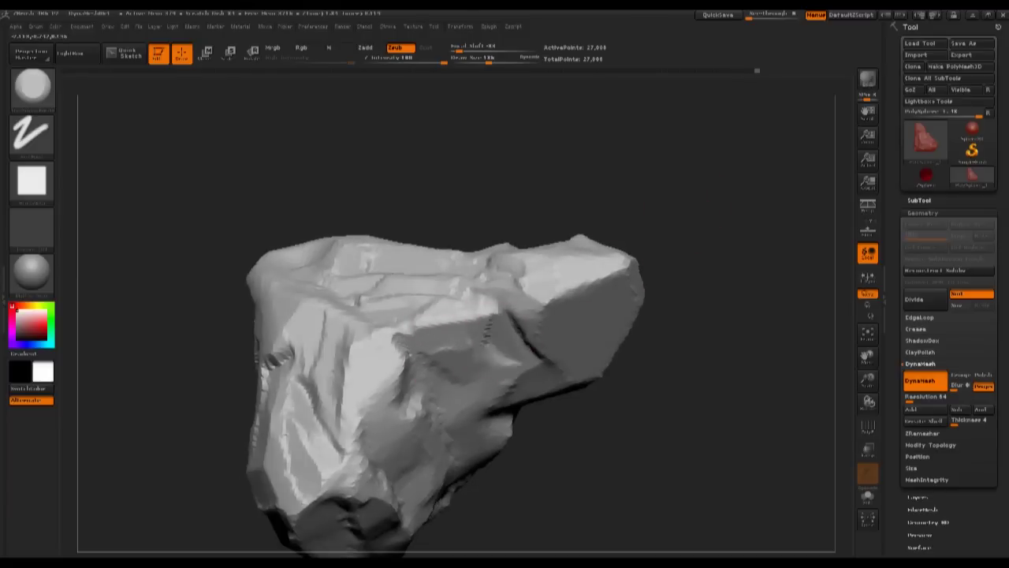
drag(690, 203, 676, 191)
mouse_move(566, 296)
mouse_down()
mouse_move(717, 214)
mouse_move(769, 201)
mouse_move(716, 230)
mouse_up()
mouse_move(583, 319)
mouse_down()
mouse_move(743, 232)
mouse_move(717, 218)
mouse_move(554, 331)
mouse_up()
mouse_move(676, 288)
mouse_down()
mouse_move(683, 207)
mouse_move(712, 256)
mouse_up()
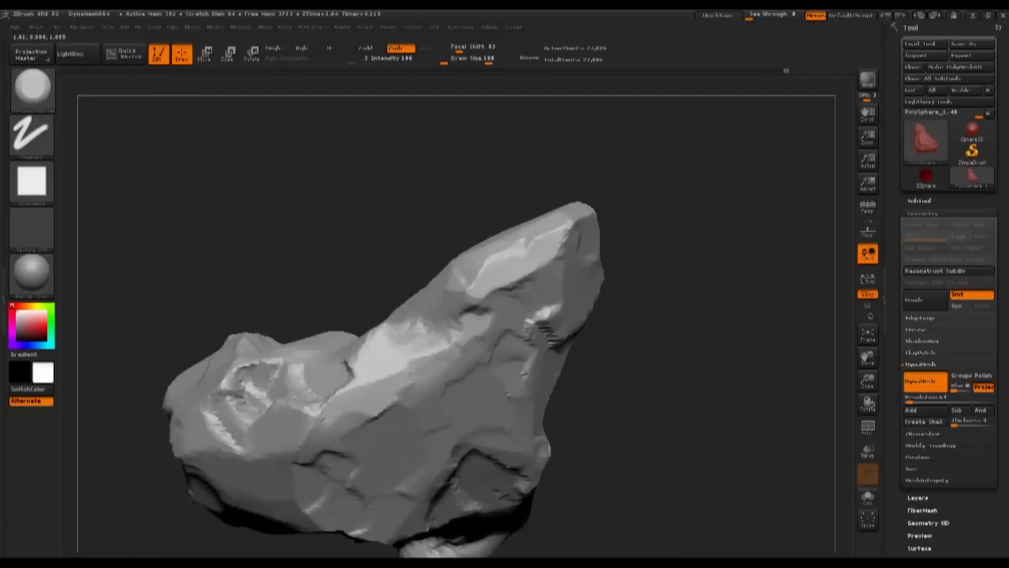
mouse_move(676, 304)
mouse_down()
mouse_move(671, 289)
mouse_move(413, 338)
mouse_move(444, 334)
mouse_up()
Enlarge the trim brush to draw size 304, cut broad planes into the side hollow and remesh with DynaMesh
key(s)
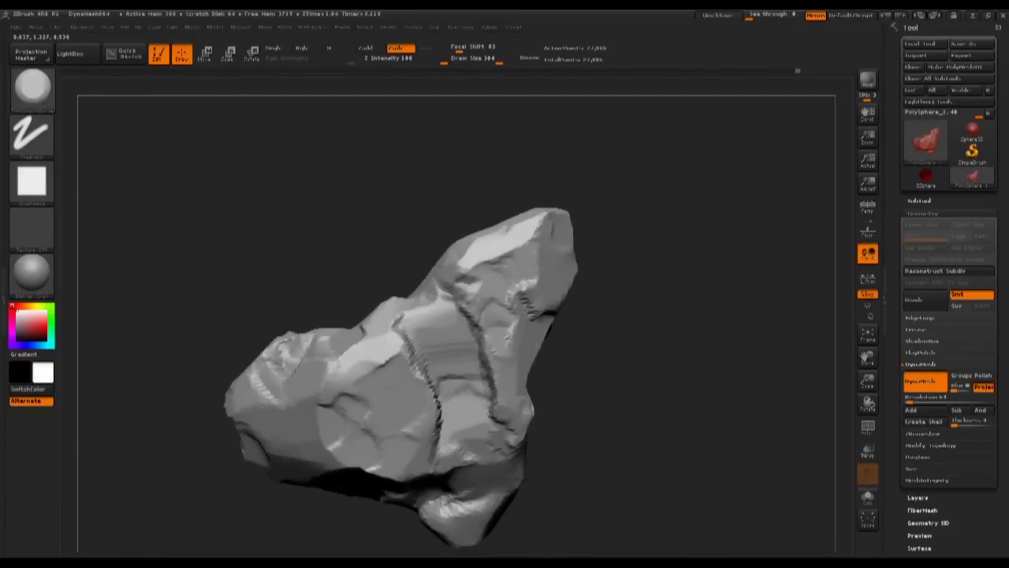
mouse_move(670, 315)
mouse_down()
mouse_move(662, 276)
mouse_move(674, 339)
mouse_move(677, 305)
mouse_move(654, 296)
mouse_up()
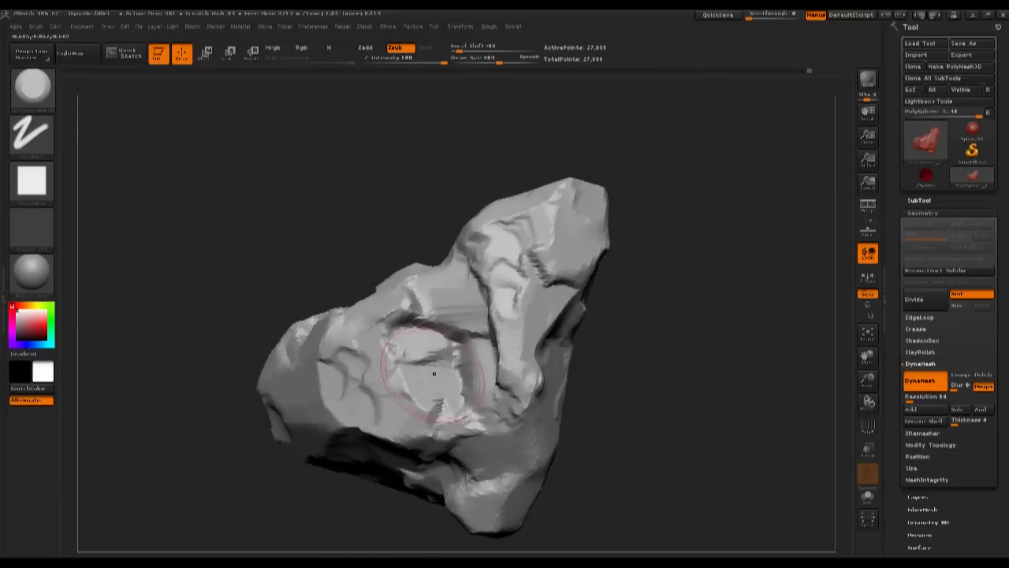
ctrl+drag(686, 261, 721, 295)
drag(705, 245, 762, 217)
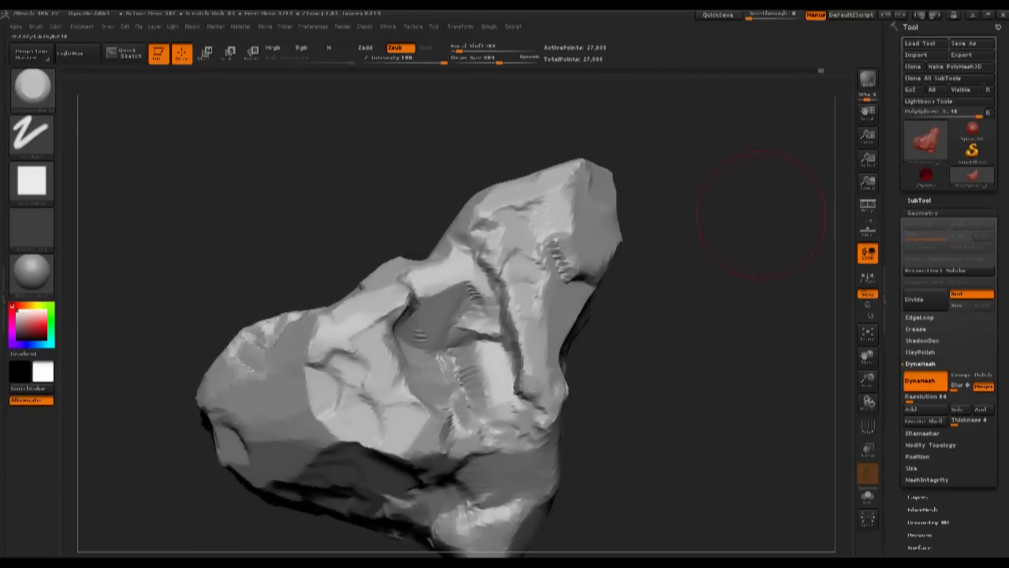
drag(707, 323, 695, 324)
Reduce the trim brush size and clean up the jagged edges inside the side hollow with smaller facets
key(s)
drag(490, 339, 481, 339)
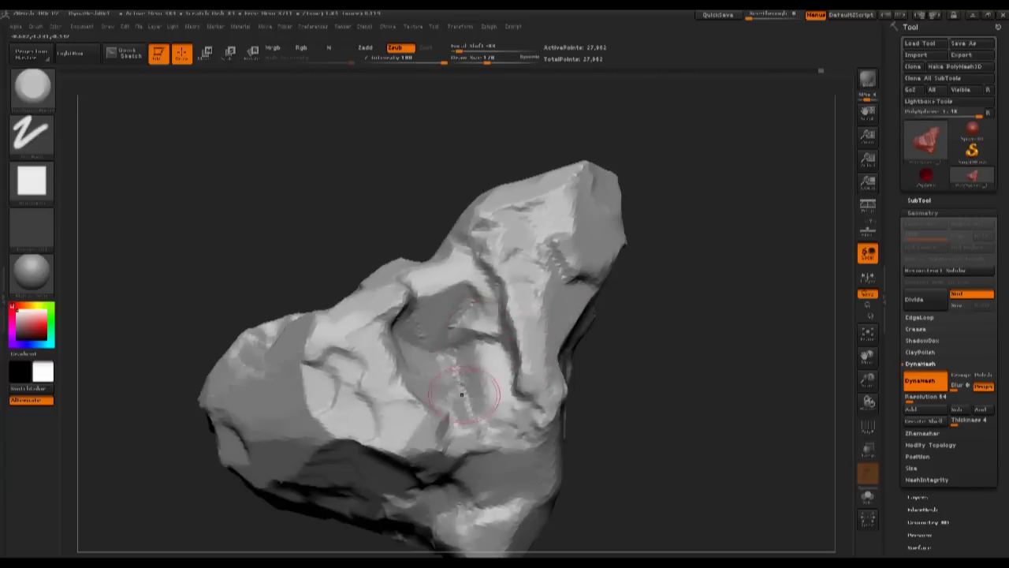
drag(477, 299, 530, 394)
drag(603, 426, 544, 398)
mouse_move(714, 355)
alt+mouse_down()
mouse_move(694, 292)
mouse_move(772, 345)
mouse_move(800, 339)
mouse_move(719, 305)
mouse_move(771, 272)
mouse_move(741, 343)
alt+mouse_up()
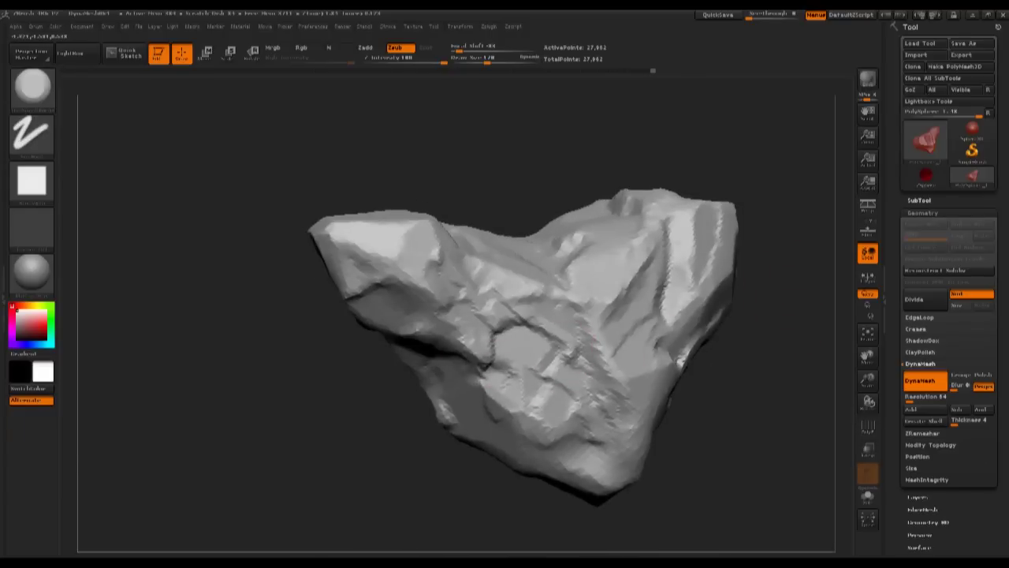
Trim further flat facets across the hollowed side and the face around it
alt+drag(701, 410, 643, 365)
alt+drag(574, 155, 599, 213)
drag(599, 213, 600, 257)
alt+drag(769, 114, 713, 180)
Remesh the rock with DynaMesh, subdivide it once and reduce the trim brush to draw size 110
ctrl+drag(734, 178, 704, 231)
alt+drag(651, 281, 703, 209)
key(ctrl+d)
mouse_move(437, 300)
mouse_down()
mouse_move(421, 317)
mouse_move(410, 313)
mouse_up()
key(s)
key(s)
drag(416, 300, 425, 319)
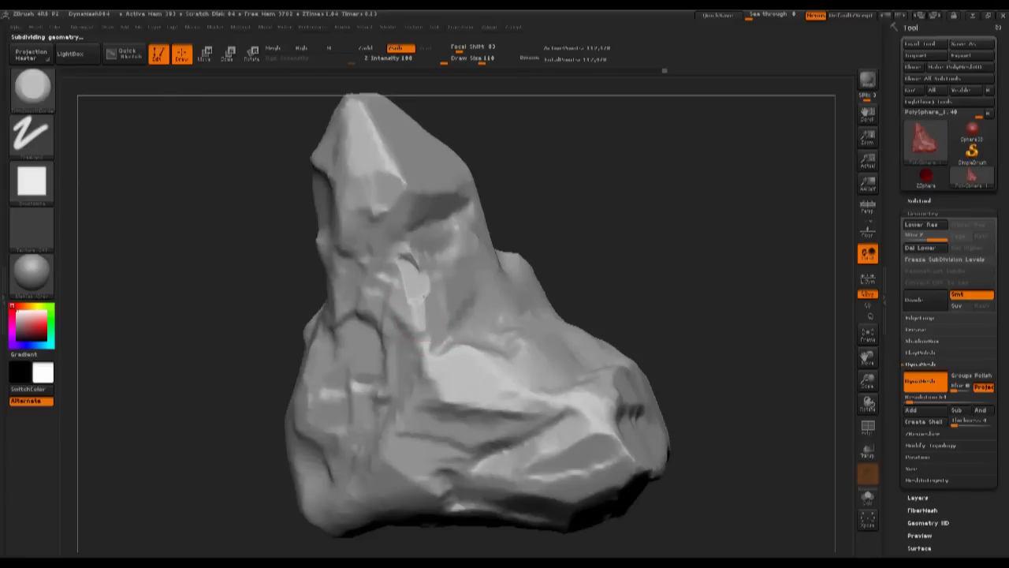
Chip small sharp facets into the ledge and neck just below the rock's tip
drag(391, 224, 406, 207)
drag(568, 213, 505, 167)
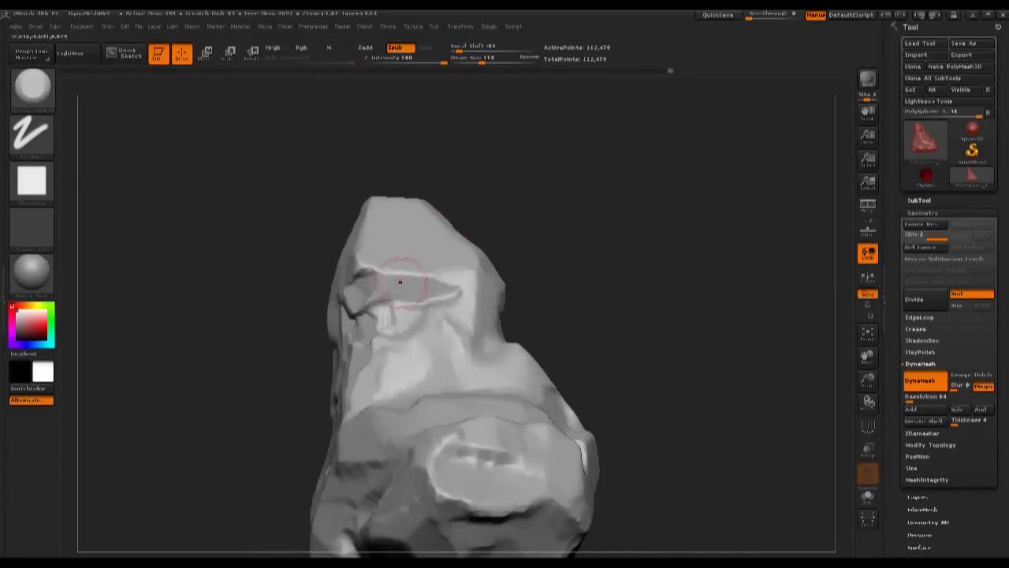
mouse_move(512, 194)
mouse_down()
mouse_move(490, 224)
mouse_move(487, 268)
mouse_up()
drag(471, 202, 464, 169)
mouse_move(517, 180)
mouse_down()
mouse_move(512, 225)
mouse_move(490, 249)
mouse_up()
mouse_move(505, 207)
mouse_down()
mouse_move(424, 291)
mouse_move(484, 243)
mouse_move(385, 342)
mouse_up()
mouse_move(400, 305)
mouse_down()
mouse_move(362, 317)
mouse_move(374, 332)
mouse_move(364, 339)
mouse_move(342, 323)
mouse_move(261, 348)
mouse_up()
drag(351, 220, 422, 190)
drag(335, 345, 287, 281)
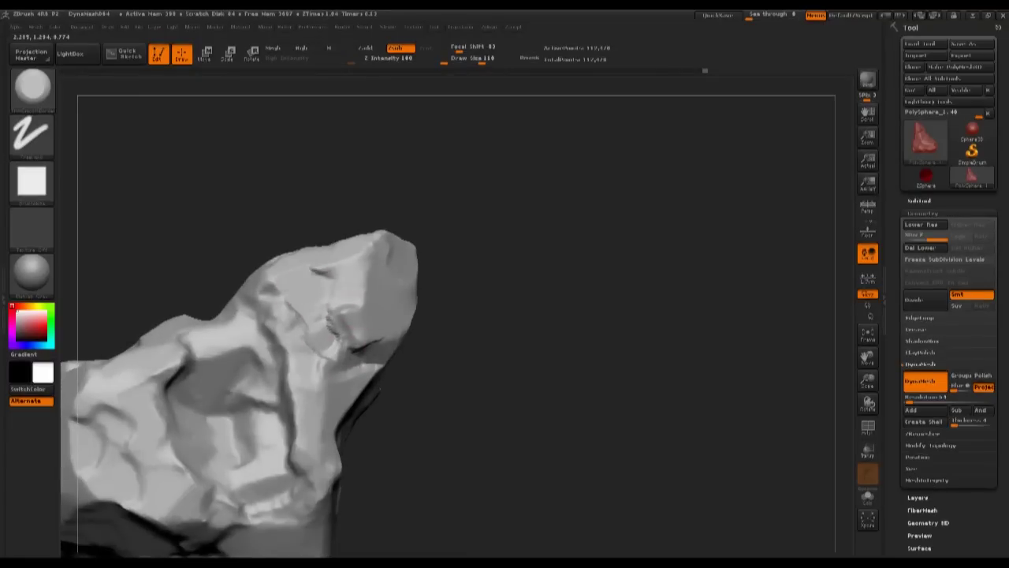
Trim small flat chips on the side below the tip and inside the neighbouring hollow
drag(340, 298, 359, 287)
mouse_move(429, 167)
mouse_down()
mouse_move(473, 196)
mouse_move(508, 175)
mouse_move(522, 222)
mouse_up()
drag(331, 322, 365, 327)
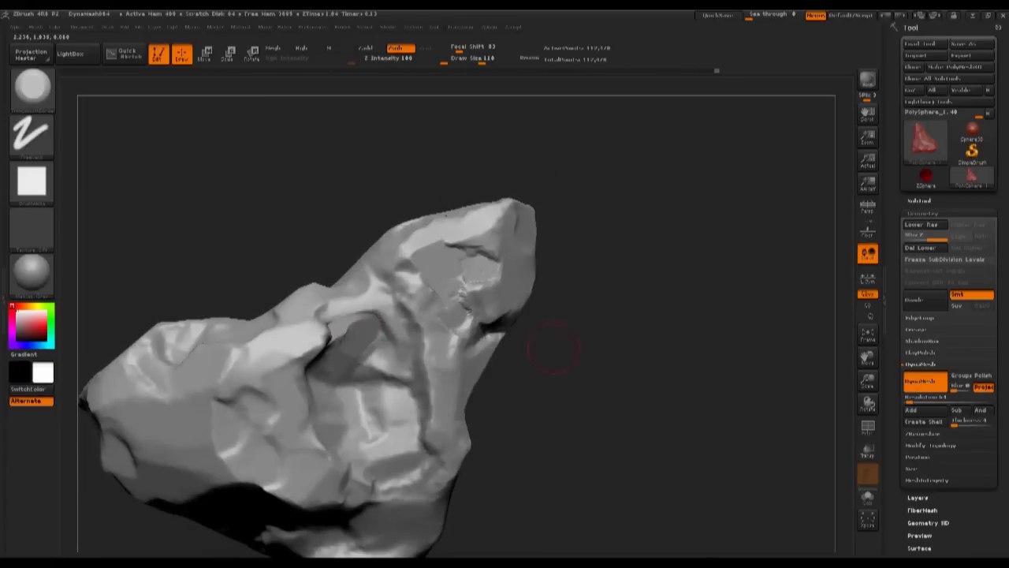
drag(554, 347, 507, 271)
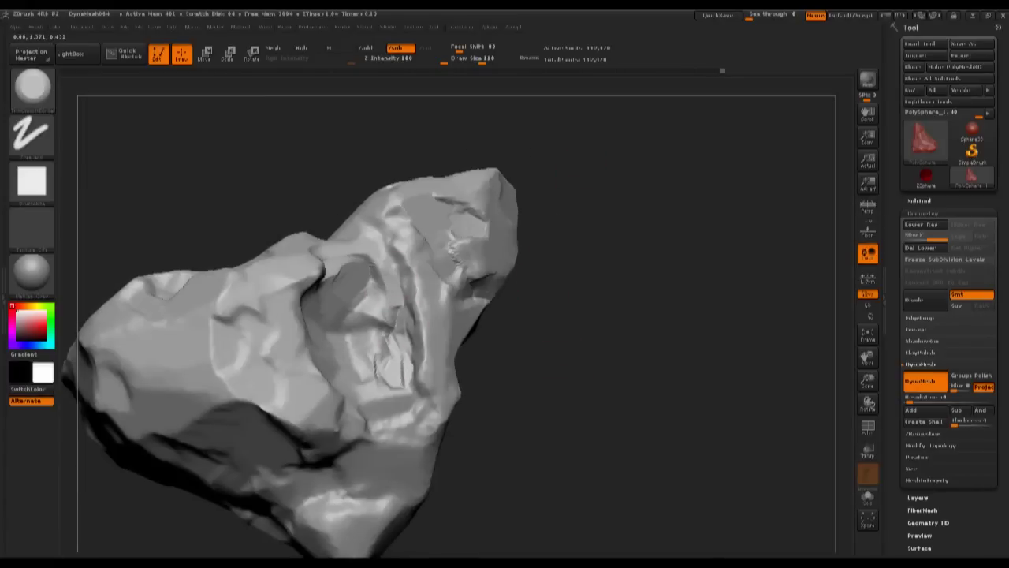
mouse_move(569, 344)
mouse_down()
mouse_move(617, 298)
mouse_move(611, 274)
mouse_up()
Break up the broad side beside the hollow with small chipped facets and sharpen its lower edge
mouse_move(304, 339)
mouse_down()
mouse_move(254, 328)
mouse_move(313, 316)
mouse_up()
drag(312, 375, 264, 370)
drag(267, 499, 407, 357)
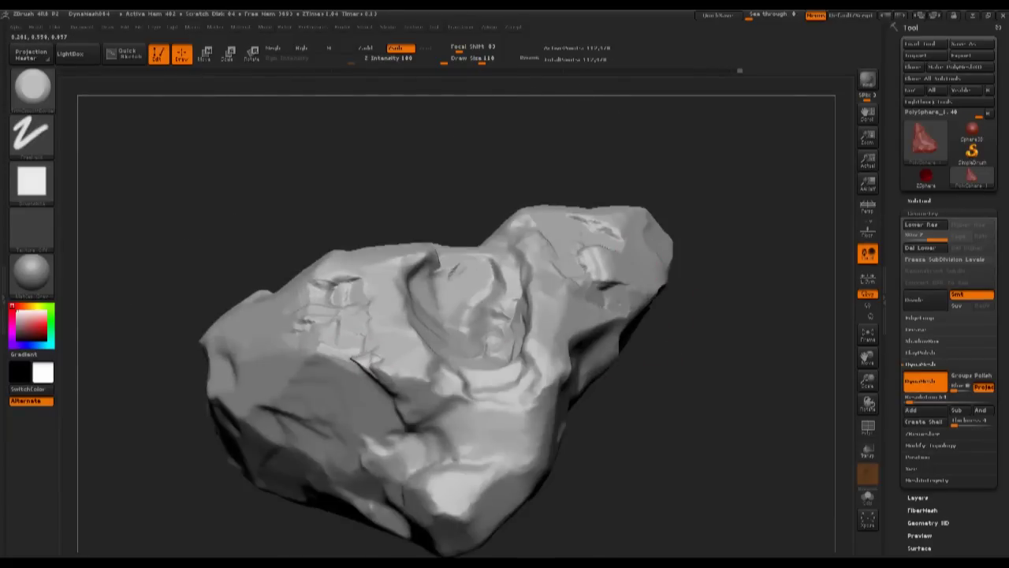
drag(348, 355, 353, 323)
mouse_move(417, 193)
alt+mouse_down()
mouse_move(421, 219)
mouse_move(379, 254)
alt+mouse_up()
mouse_move(362, 353)
mouse_down()
mouse_move(385, 351)
mouse_move(408, 419)
mouse_up()
mouse_move(537, 248)
mouse_down()
mouse_move(574, 190)
mouse_move(553, 199)
mouse_up()
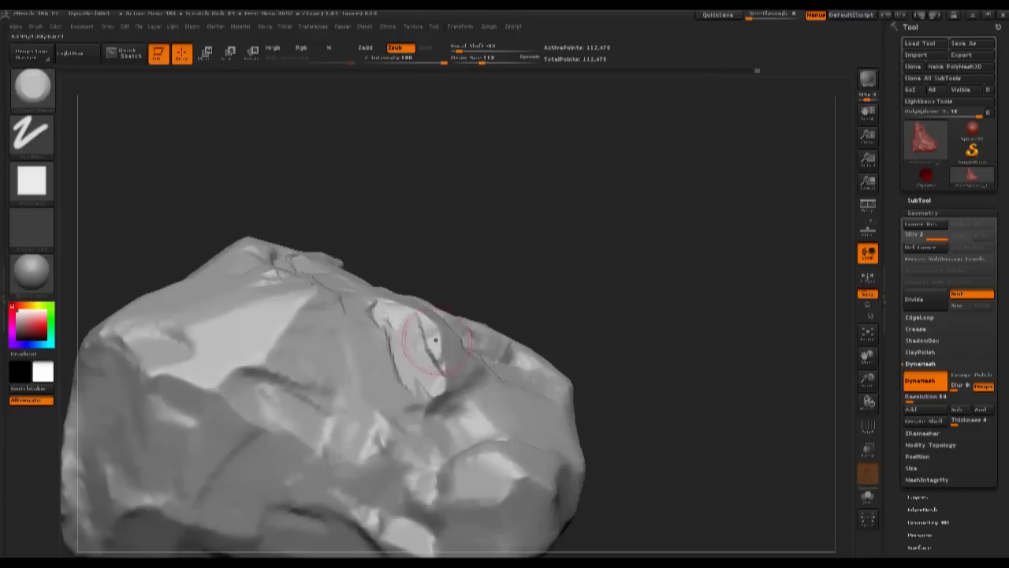
Enlarge the trim brush to draw size 179 and cut angular chips into the base end of the rock
mouse_move(339, 213)
alt+mouse_down()
mouse_move(339, 185)
mouse_move(497, 158)
mouse_move(504, 197)
alt+mouse_up()
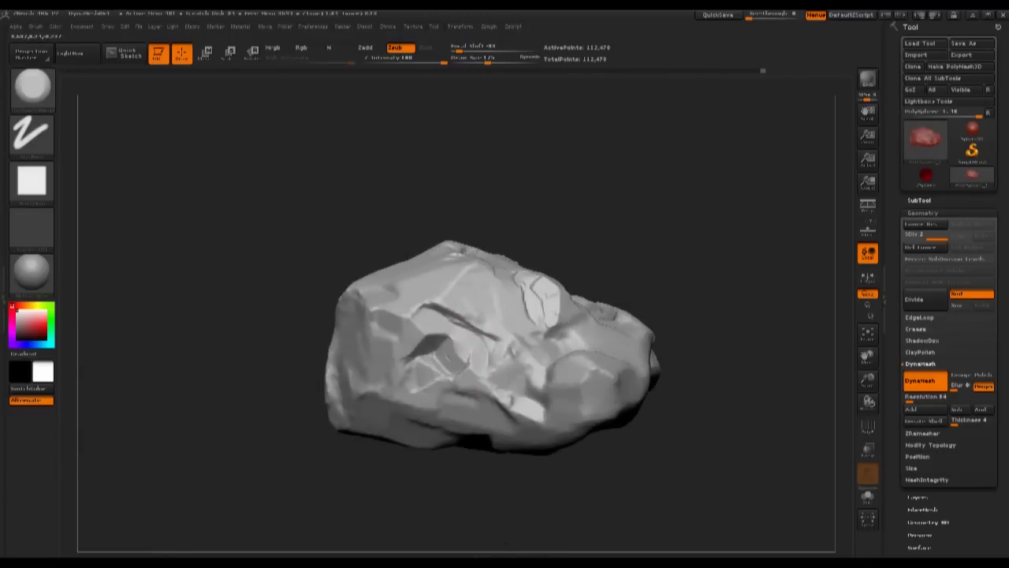
alt+drag(627, 175, 634, 315)
mouse_move(418, 319)
mouse_down()
mouse_move(369, 407)
mouse_move(361, 451)
mouse_move(333, 438)
mouse_move(338, 387)
mouse_move(356, 360)
mouse_up()
mouse_move(517, 260)
mouse_down()
mouse_move(581, 180)
mouse_move(597, 225)
mouse_move(564, 142)
mouse_up()
mouse_move(371, 347)
mouse_down()
mouse_move(372, 292)
mouse_move(386, 259)
mouse_up()
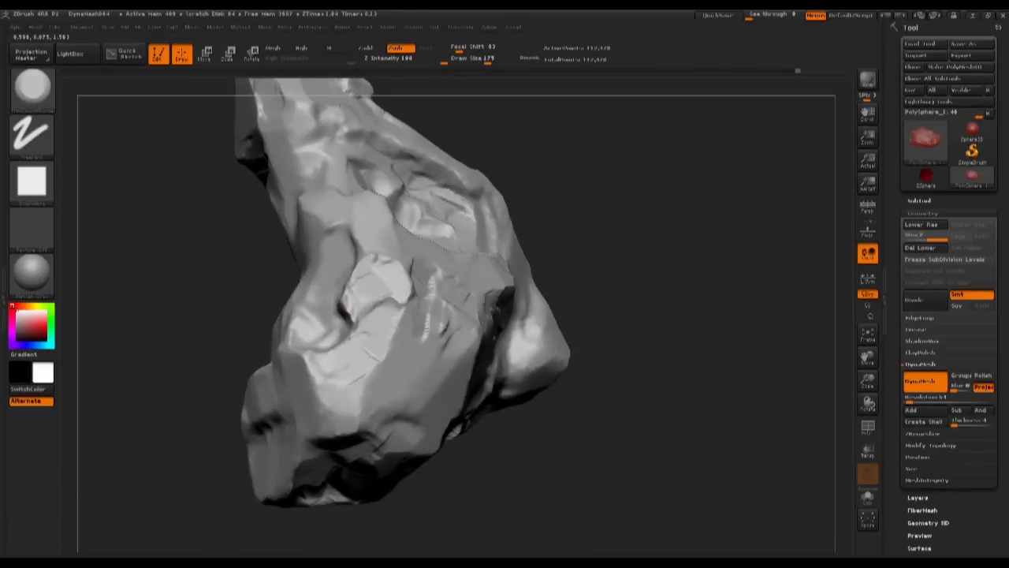
right_drag(386, 259, 394, 339)
Trim the rounded areas along the rock's long side into flat, overlapping planes
drag(557, 158, 533, 229)
mouse_move(387, 432)
mouse_down()
mouse_move(381, 396)
mouse_move(388, 411)
mouse_up()
mouse_move(643, 209)
mouse_down()
mouse_move(619, 203)
mouse_move(518, 285)
mouse_up()
mouse_move(409, 264)
mouse_down()
mouse_move(389, 275)
mouse_move(383, 319)
mouse_up()
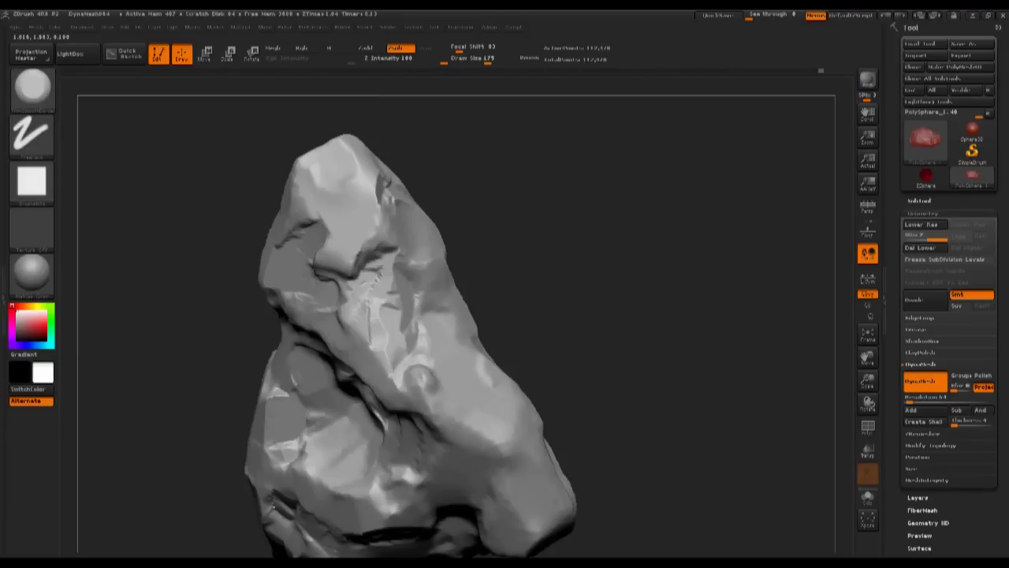
drag(461, 344, 477, 367)
mouse_move(587, 316)
mouse_down()
mouse_move(544, 320)
mouse_move(514, 303)
mouse_up()
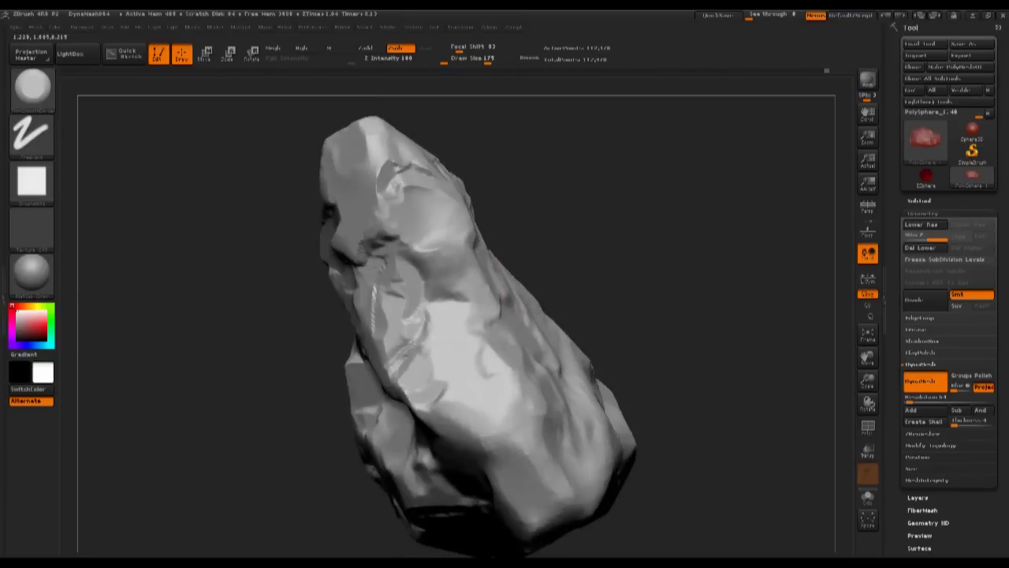
drag(627, 276, 516, 333)
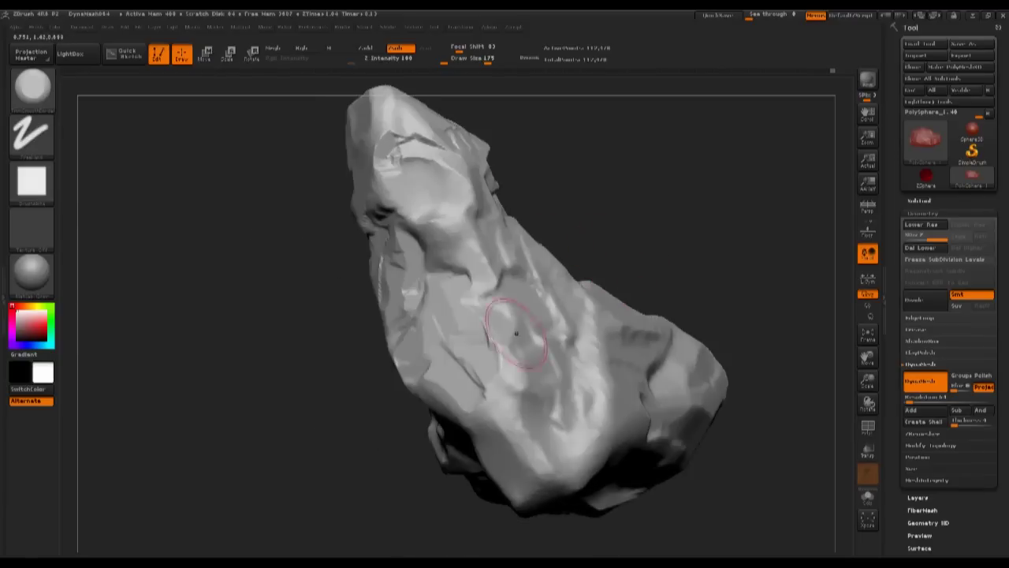
Cut angular facets around the tip and down the front ridge below it
mouse_move(629, 163)
mouse_down()
mouse_move(608, 214)
mouse_move(475, 360)
mouse_up()
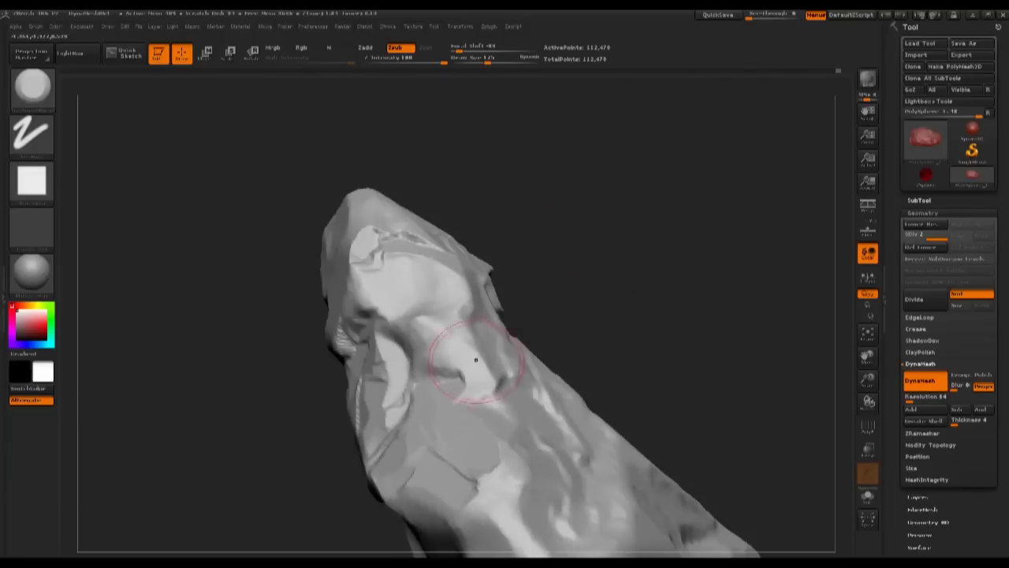
mouse_move(516, 273)
mouse_down()
mouse_move(608, 130)
mouse_move(613, 168)
mouse_move(573, 223)
mouse_up()
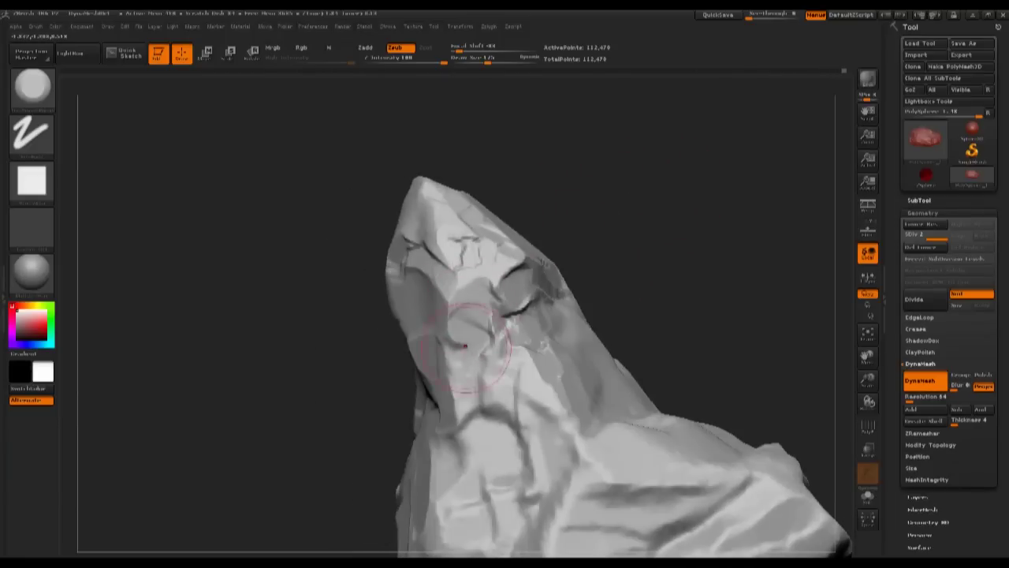
mouse_move(646, 237)
mouse_down()
mouse_move(592, 165)
mouse_move(580, 193)
mouse_move(536, 158)
mouse_up()
mouse_move(473, 236)
mouse_down()
mouse_move(548, 350)
mouse_move(575, 338)
mouse_up()
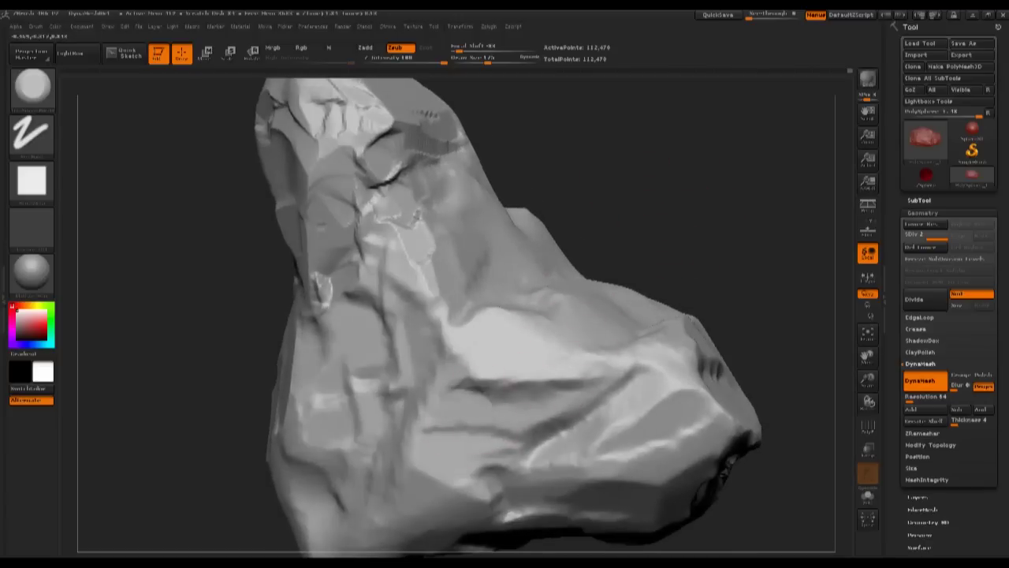
mouse_move(537, 426)
mouse_down()
mouse_move(579, 410)
mouse_move(590, 395)
mouse_up()
mouse_move(409, 454)
mouse_down()
mouse_move(379, 316)
mouse_move(344, 325)
mouse_up()
Carve flat planes and sharp steps into the smooth slope between the neck and the wide base
mouse_move(630, 197)
alt+mouse_down()
mouse_move(615, 260)
mouse_move(658, 193)
mouse_move(647, 260)
alt+mouse_up()
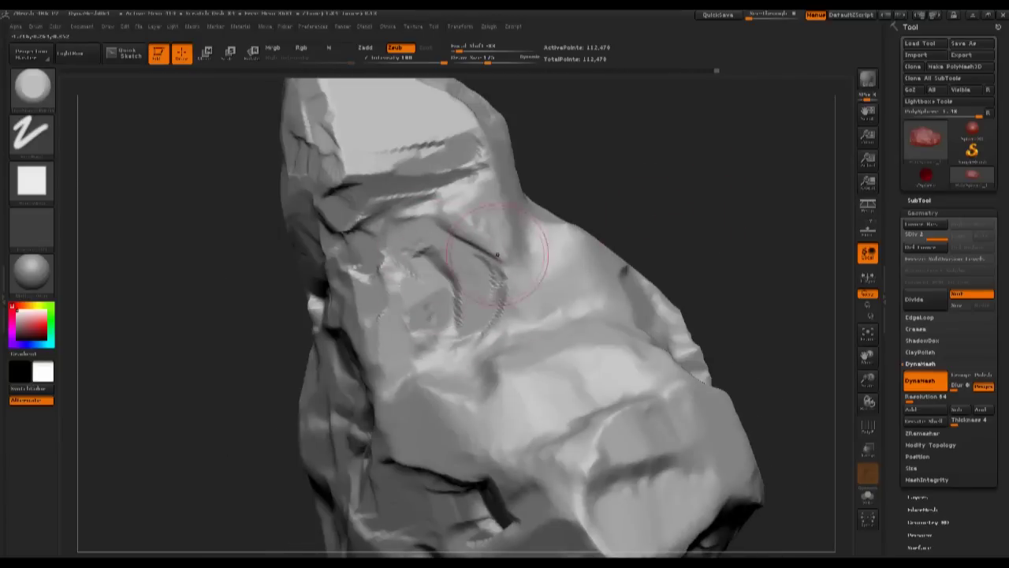
drag(471, 256, 495, 291)
mouse_move(614, 225)
mouse_down()
mouse_move(489, 241)
mouse_move(482, 320)
mouse_up()
mouse_move(355, 339)
mouse_down()
mouse_move(496, 367)
mouse_move(517, 347)
mouse_up()
alt+drag(631, 260, 619, 217)
drag(504, 410, 466, 426)
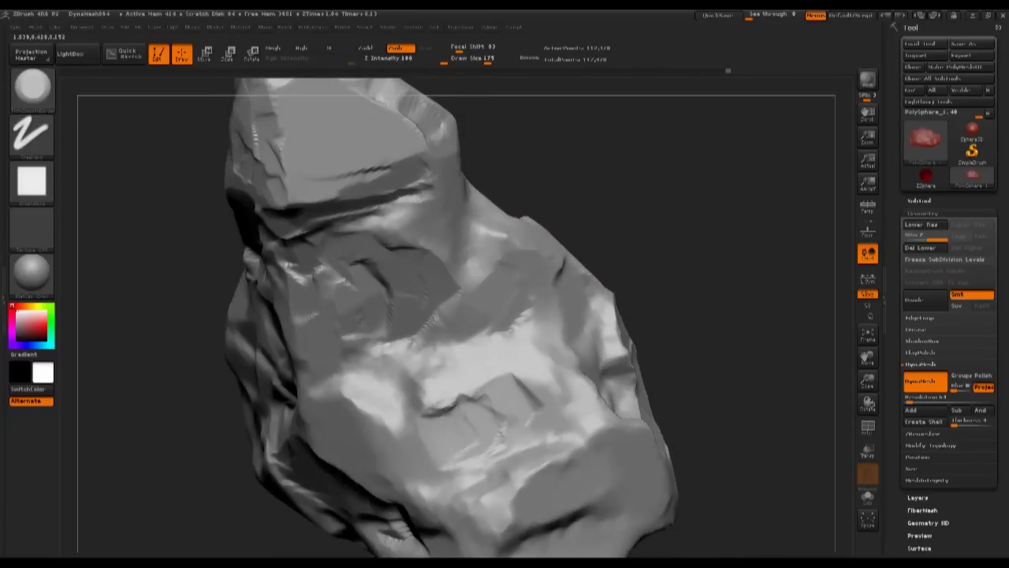
Trim the soft bumps on the outer side and the tip end into hard planes
drag(684, 256, 550, 304)
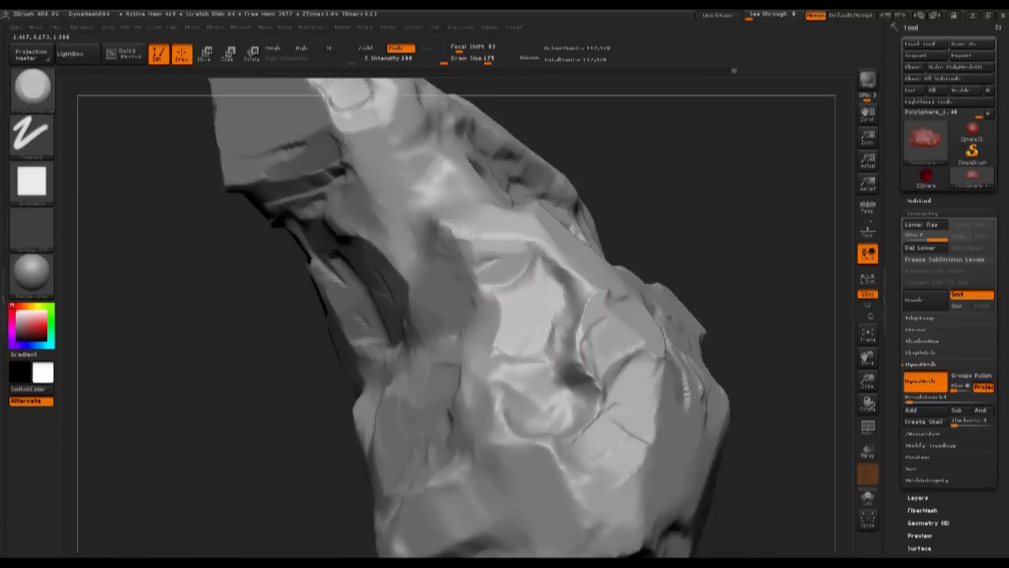
drag(611, 187, 535, 353)
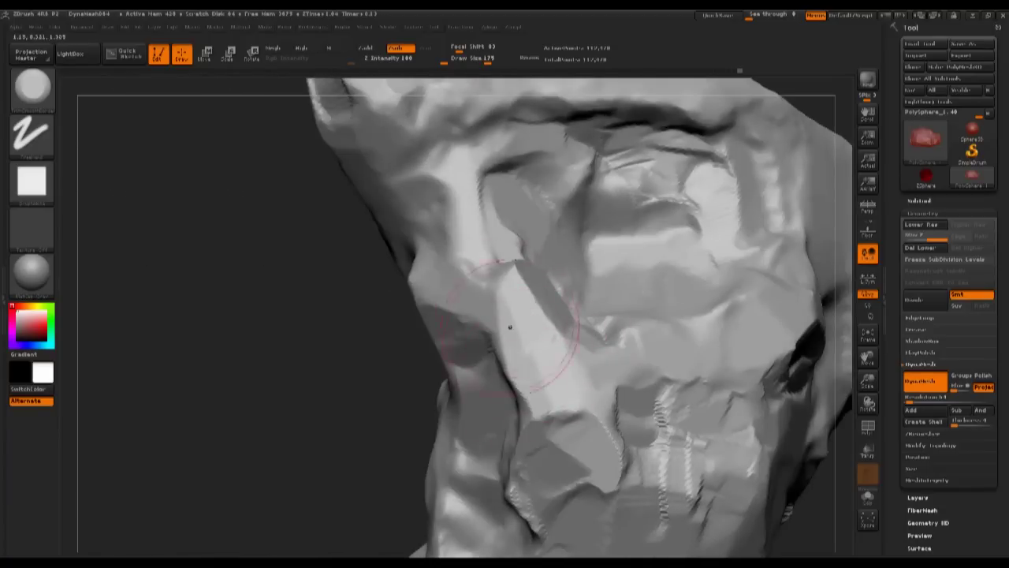
mouse_move(289, 347)
mouse_down()
mouse_move(294, 422)
mouse_move(304, 384)
mouse_move(293, 410)
mouse_move(315, 398)
mouse_up()
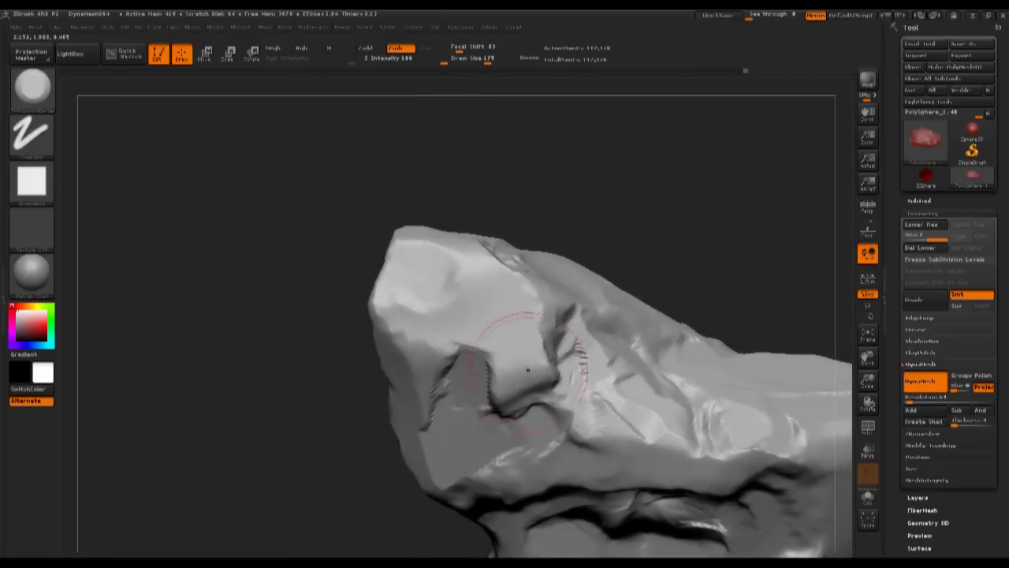
Trim the rounded bulge at the rock's tip into flat facets and chip the adjoining end face
drag(509, 339, 468, 325)
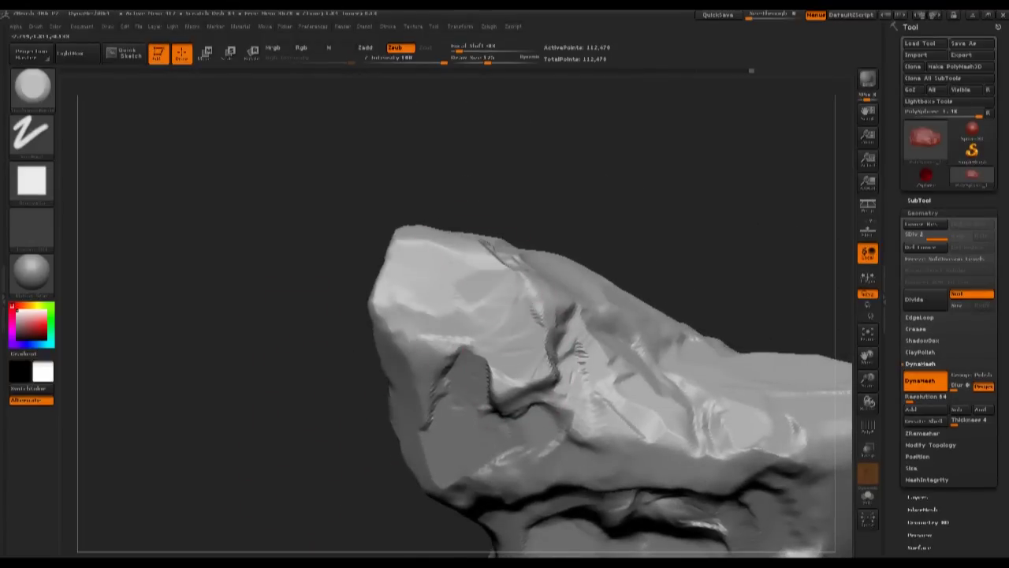
drag(498, 147, 430, 292)
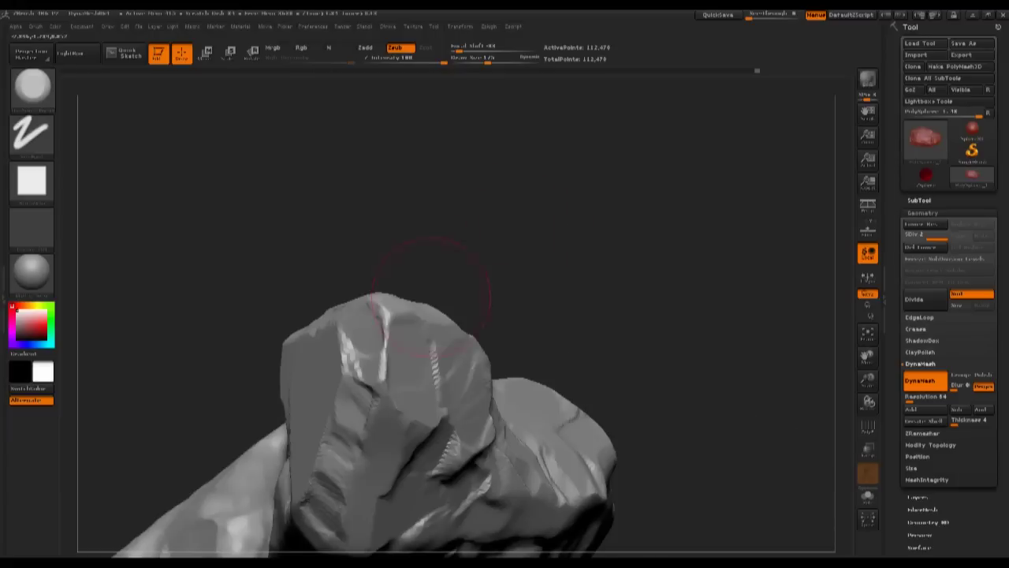
drag(390, 386, 386, 391)
mouse_move(662, 169)
mouse_down()
mouse_move(642, 197)
mouse_move(512, 207)
mouse_move(450, 198)
mouse_move(407, 355)
mouse_up()
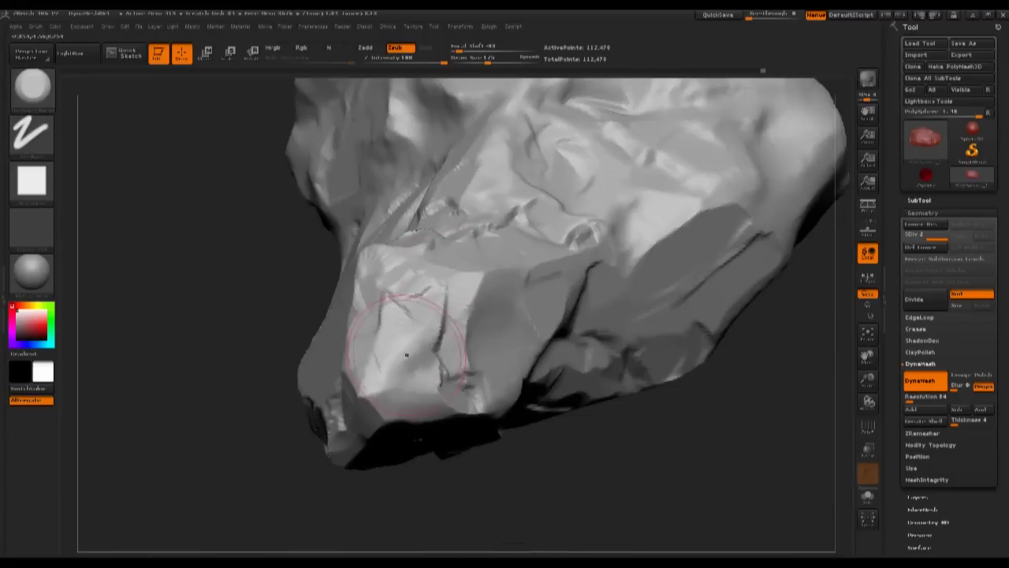
mouse_move(434, 285)
mouse_down()
mouse_move(180, 293)
mouse_move(379, 270)
mouse_move(661, 189)
mouse_move(637, 203)
mouse_move(592, 280)
mouse_up()
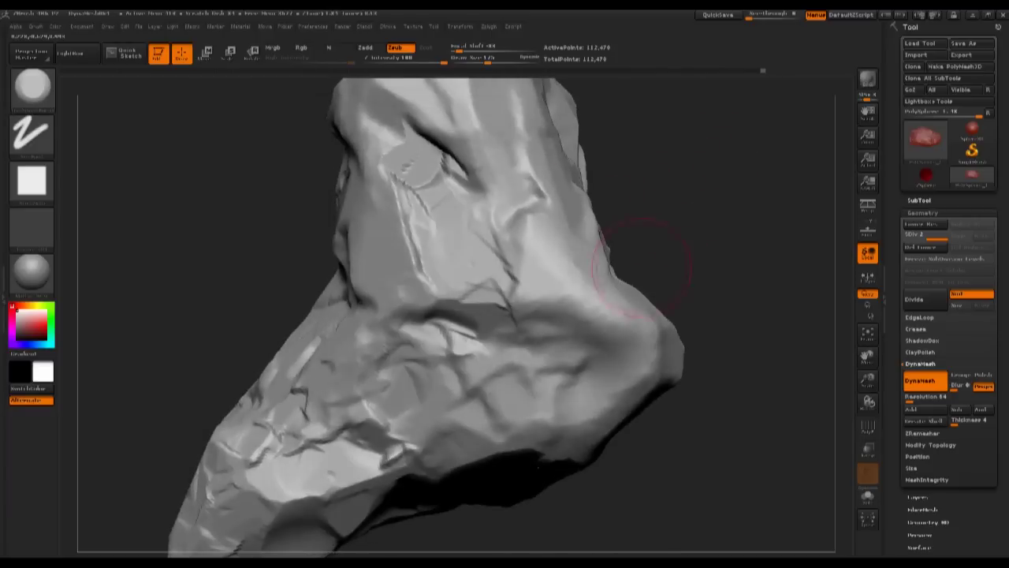
Flatten the smooth slope and hollow beside the pointed outer corner into hard planes
mouse_move(528, 276)
mouse_down()
mouse_move(541, 225)
mouse_move(599, 308)
mouse_up()
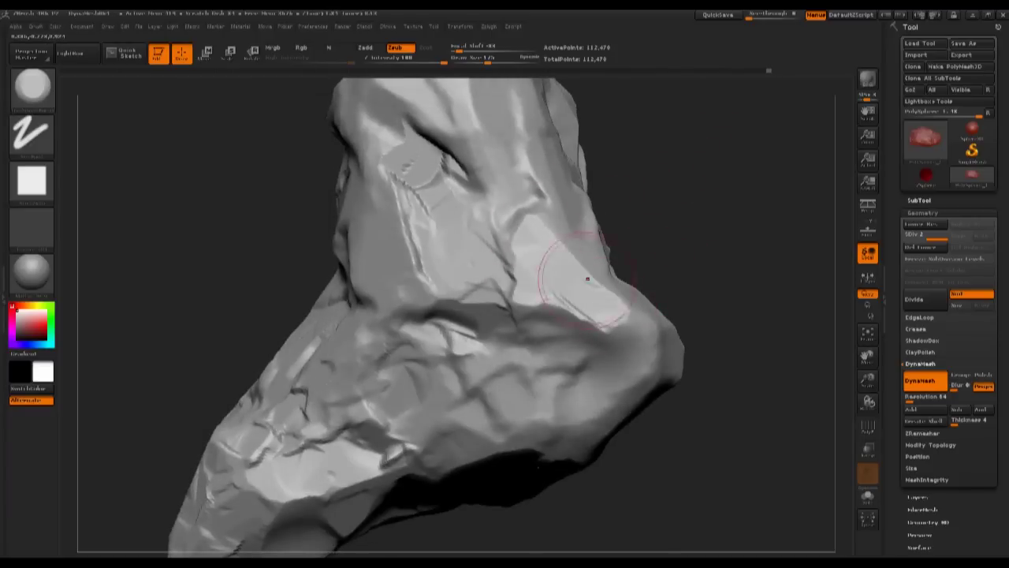
mouse_move(726, 228)
mouse_down()
mouse_move(623, 245)
mouse_move(552, 291)
mouse_move(617, 308)
mouse_move(692, 238)
mouse_move(611, 264)
mouse_up()
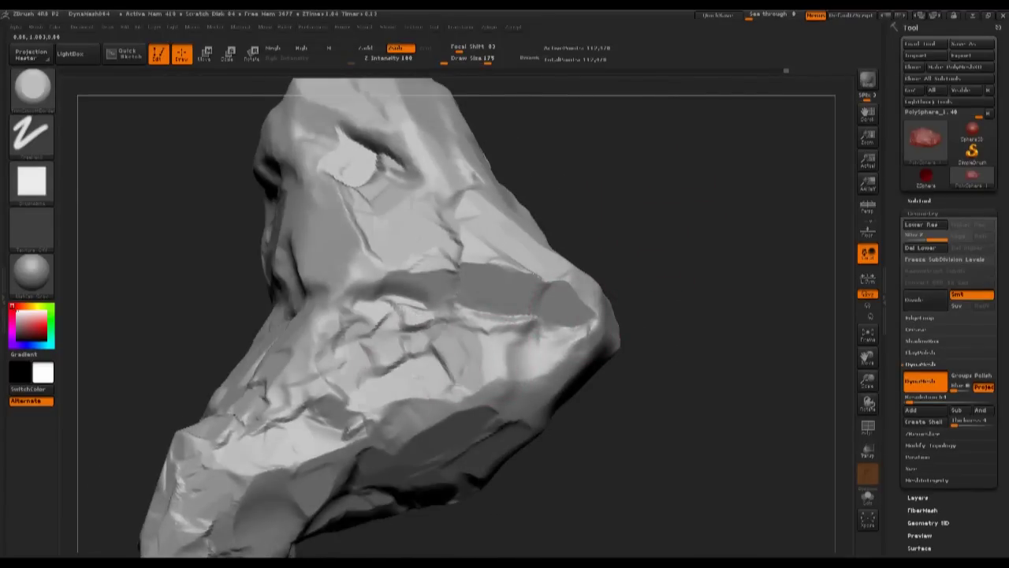
drag(562, 221, 671, 272)
mouse_move(338, 317)
mouse_down()
mouse_move(289, 290)
mouse_move(261, 216)
mouse_move(288, 251)
mouse_up()
drag(529, 188, 449, 361)
Cut overlapping flat planes and a sharp notch into the soft surface around the blunt end
mouse_move(552, 205)
mouse_down()
mouse_move(536, 261)
mouse_move(599, 237)
mouse_up()
mouse_move(353, 317)
mouse_down()
mouse_move(335, 283)
mouse_move(327, 312)
mouse_move(314, 319)
mouse_move(337, 365)
mouse_up()
drag(378, 410, 406, 426)
mouse_move(593, 227)
alt+mouse_down()
mouse_move(582, 268)
mouse_move(497, 316)
alt+mouse_up()
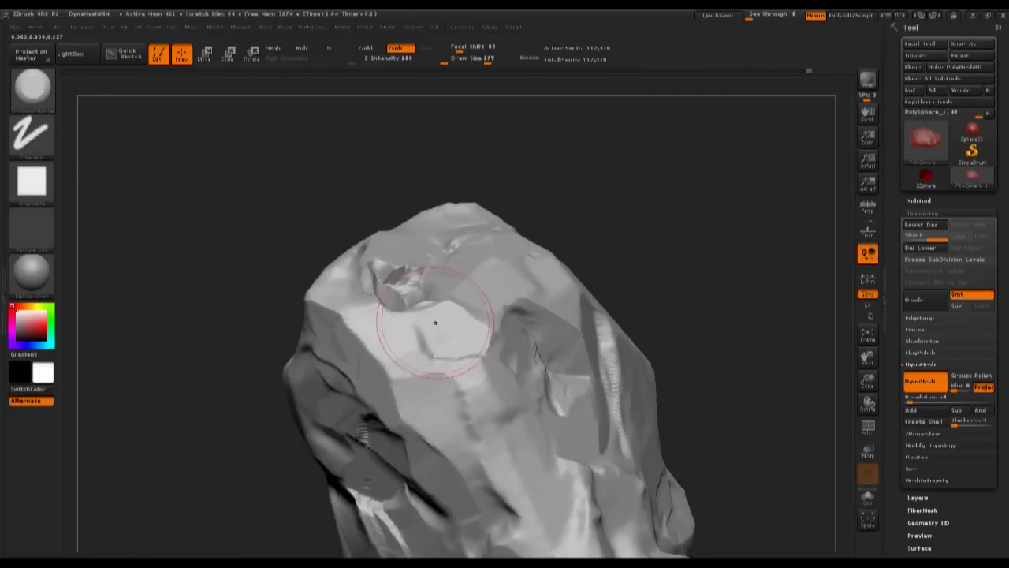
alt+drag(539, 147, 527, 255)
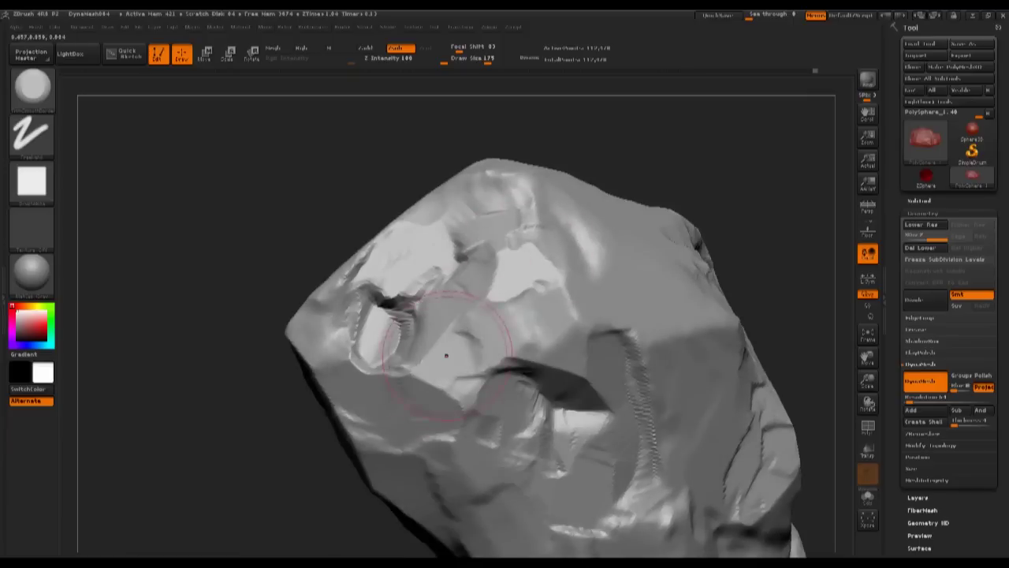
drag(447, 356, 512, 272)
Carve facets across the broad side of the blunt end and flatten the rounded knob below it
alt+drag(631, 162, 608, 103)
drag(631, 276, 588, 304)
mouse_move(604, 355)
alt+mouse_down()
mouse_move(595, 330)
mouse_move(642, 226)
alt+mouse_up()
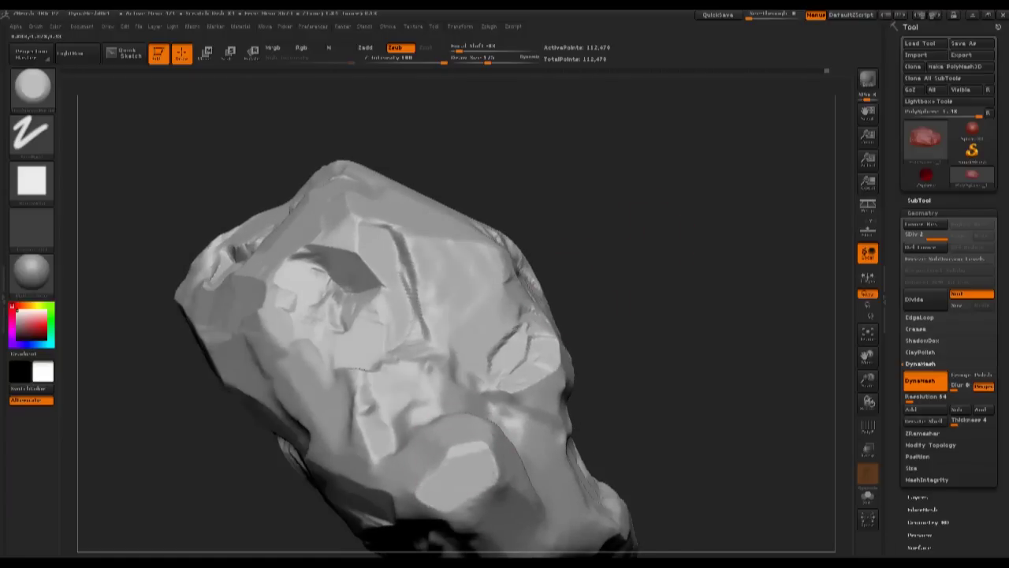
drag(453, 478, 478, 474)
mouse_move(658, 426)
mouse_down()
mouse_move(619, 347)
mouse_move(648, 357)
mouse_move(619, 394)
mouse_move(603, 395)
mouse_up()
mouse_move(702, 315)
alt+mouse_down()
mouse_move(690, 196)
mouse_move(781, 191)
mouse_move(700, 180)
alt+mouse_up()
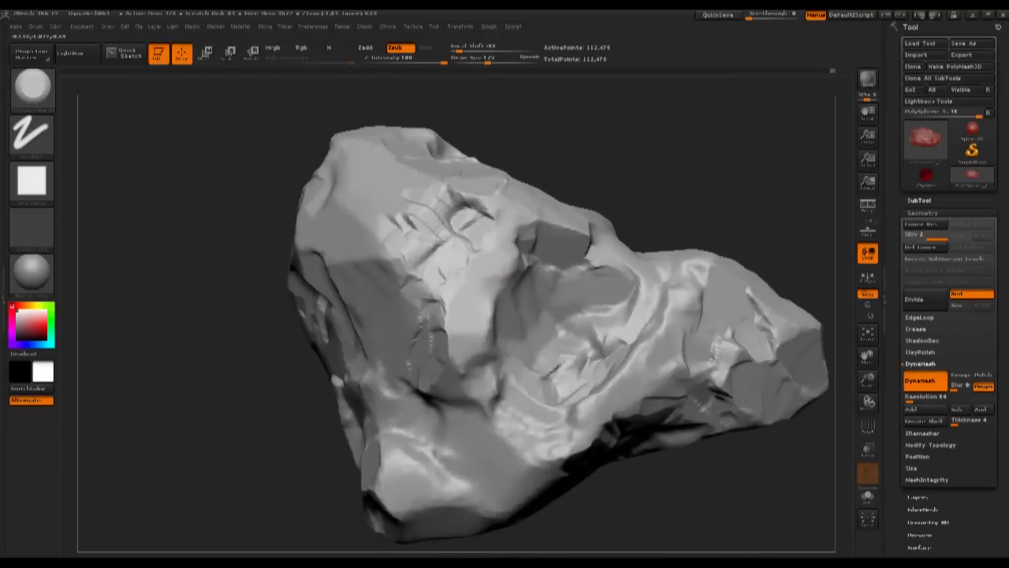
Chip angular planes into the raised face beside the rock's central hollow
mouse_move(489, 280)
mouse_down()
mouse_move(502, 264)
mouse_move(495, 253)
mouse_up()
drag(757, 433, 730, 469)
mouse_move(417, 276)
mouse_down()
mouse_move(448, 331)
mouse_move(503, 339)
mouse_up()
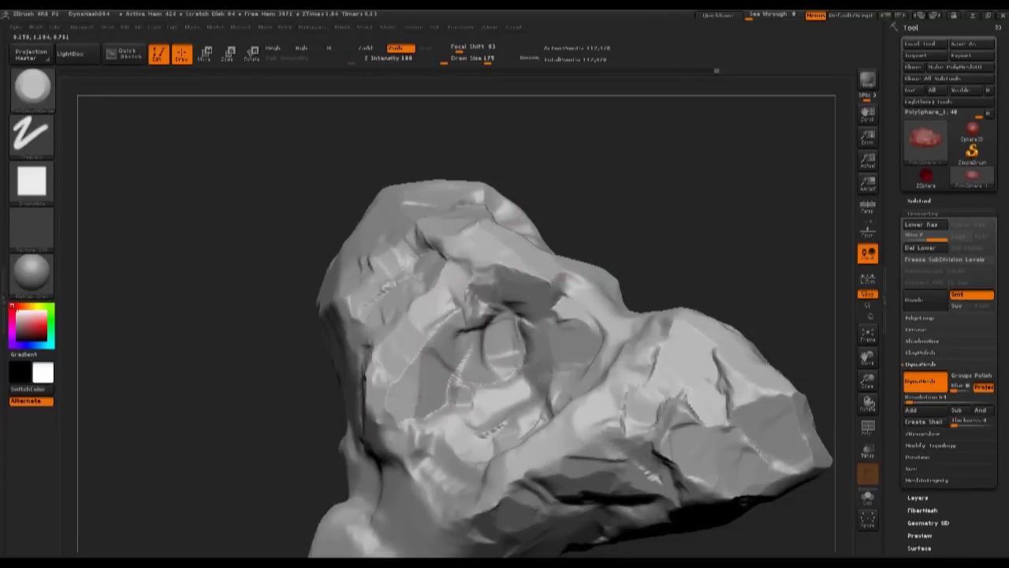
alt+drag(587, 251, 578, 310)
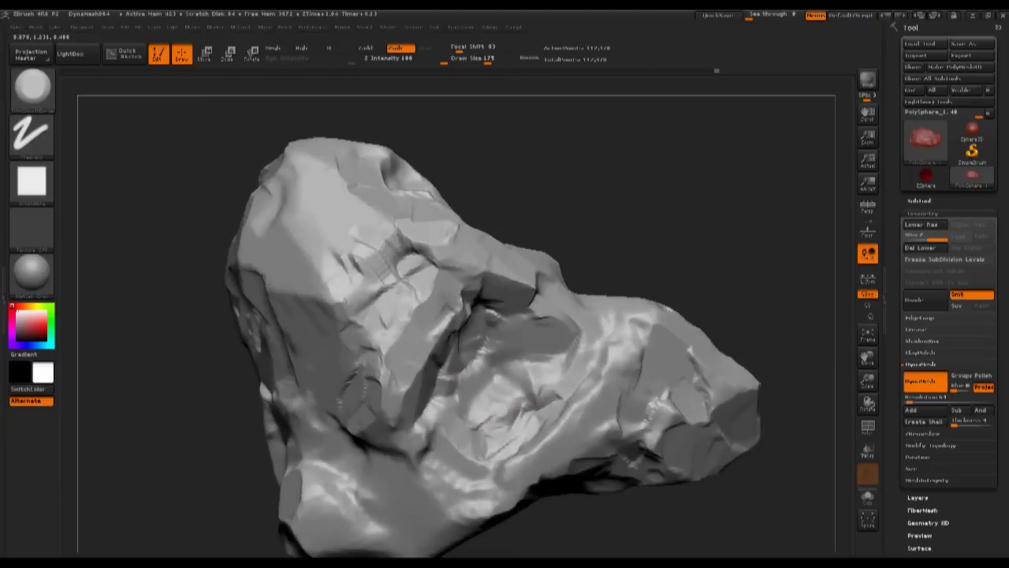
Break the smooth lower rim of the central hollow and the slope beneath it into facets
drag(661, 232, 685, 242)
drag(468, 462, 466, 402)
mouse_move(630, 481)
mouse_down()
mouse_move(617, 454)
mouse_move(583, 432)
mouse_up()
drag(370, 421, 383, 433)
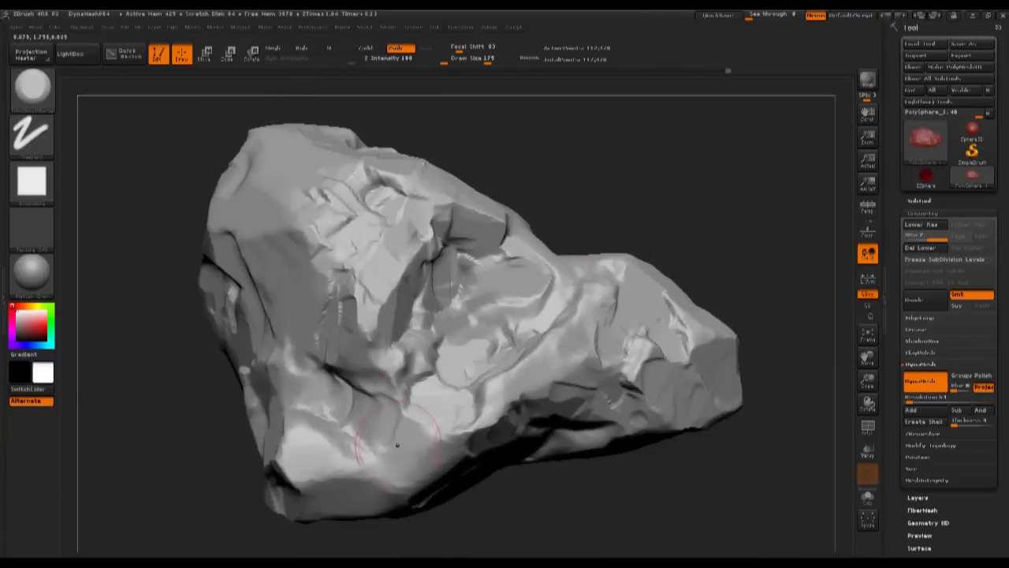
mouse_move(667, 219)
mouse_down()
mouse_move(679, 246)
mouse_move(729, 240)
mouse_up()
drag(534, 283, 544, 256)
Chip small planes into the narrow end and the soft area above its ledge
drag(609, 197, 592, 268)
drag(510, 222, 522, 325)
mouse_move(539, 257)
mouse_down()
mouse_move(551, 257)
mouse_move(518, 363)
mouse_up()
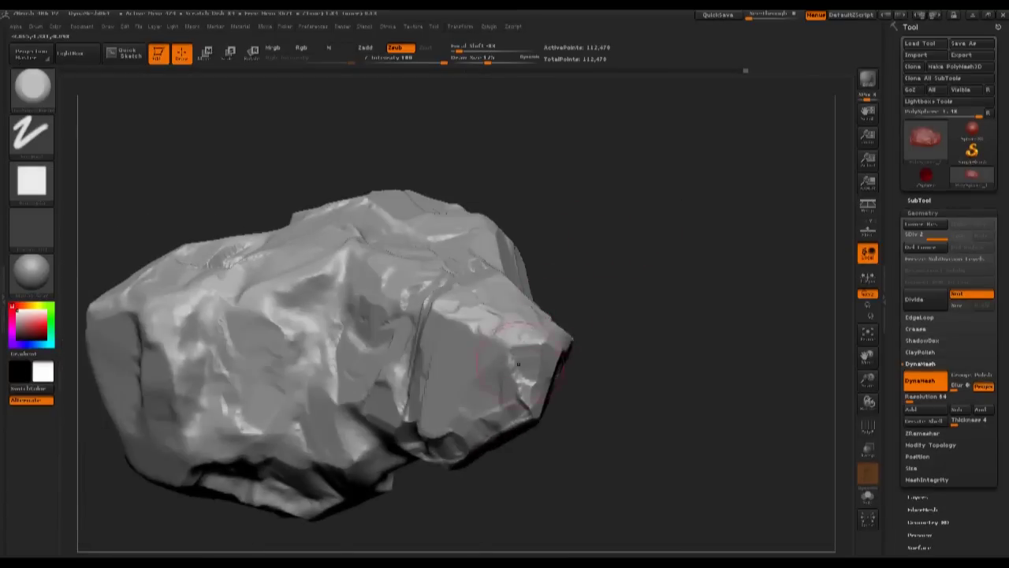
mouse_move(590, 269)
alt+mouse_down()
mouse_move(599, 338)
mouse_move(700, 187)
mouse_move(575, 244)
mouse_move(540, 205)
mouse_move(582, 198)
mouse_move(559, 124)
mouse_move(505, 182)
mouse_move(551, 293)
mouse_move(619, 292)
mouse_move(560, 402)
alt+mouse_up()
drag(560, 229, 575, 197)
alt+drag(647, 197, 631, 225)
drag(561, 414, 499, 448)
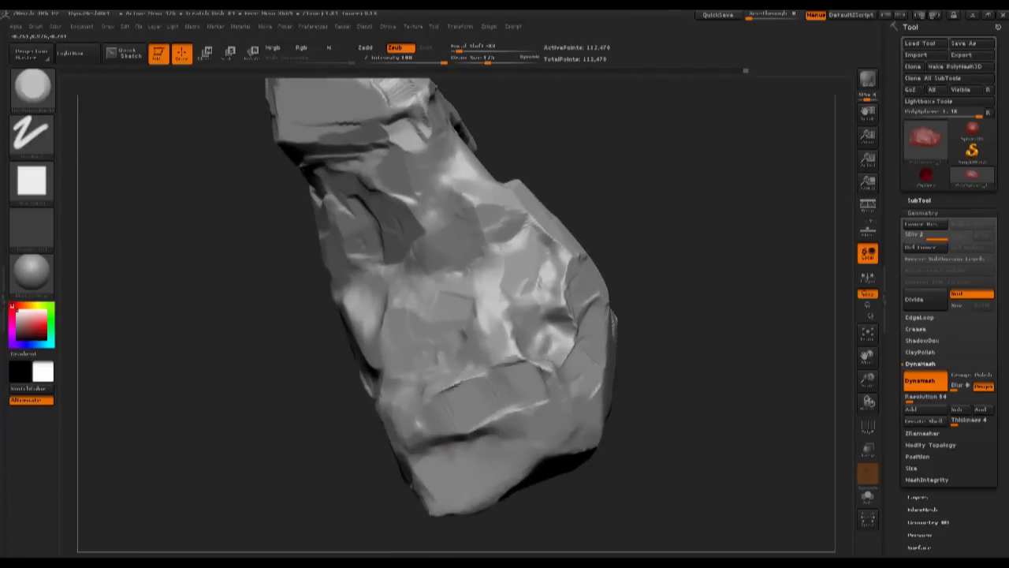
Trim the smooth neck area and the rounded ridge beside the deep hollow into flat planes
mouse_move(426, 219)
mouse_down()
mouse_move(423, 180)
mouse_move(443, 179)
mouse_up()
mouse_move(296, 189)
mouse_down()
mouse_move(523, 214)
mouse_move(552, 229)
mouse_up()
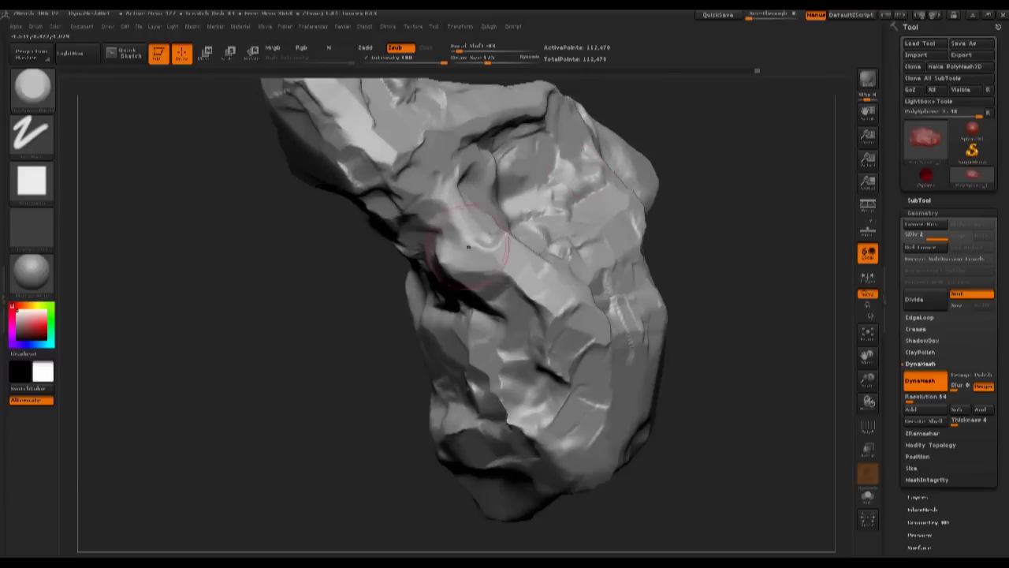
drag(468, 246, 501, 272)
mouse_move(695, 206)
mouse_down()
mouse_move(521, 264)
mouse_move(378, 264)
mouse_up()
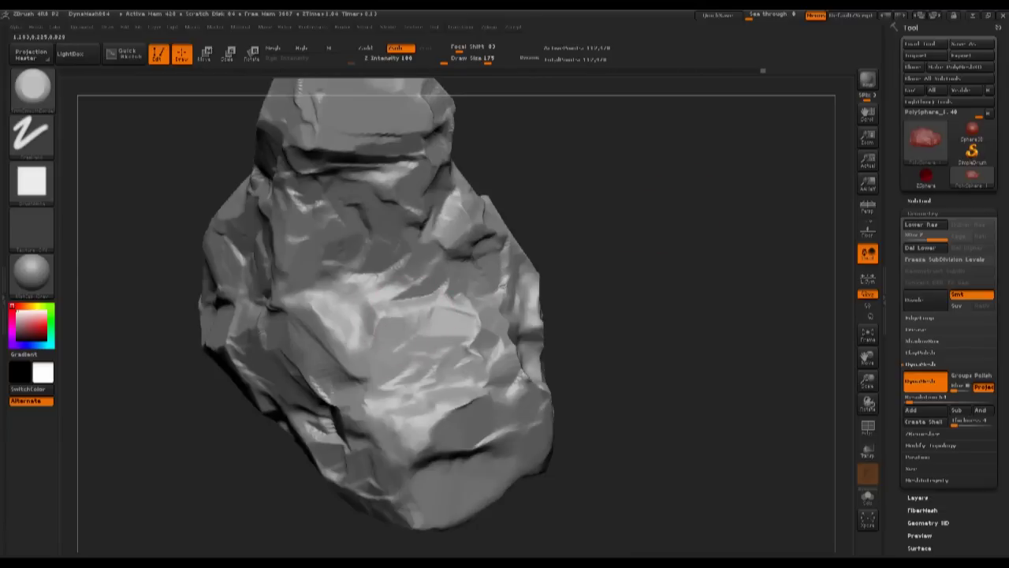
Carve layered facets across the soft, bulging face above the end ledge
drag(442, 306, 444, 353)
drag(378, 356, 405, 423)
drag(493, 525, 464, 378)
mouse_move(394, 402)
mouse_down()
mouse_move(401, 440)
mouse_move(418, 446)
mouse_up()
drag(706, 212, 544, 253)
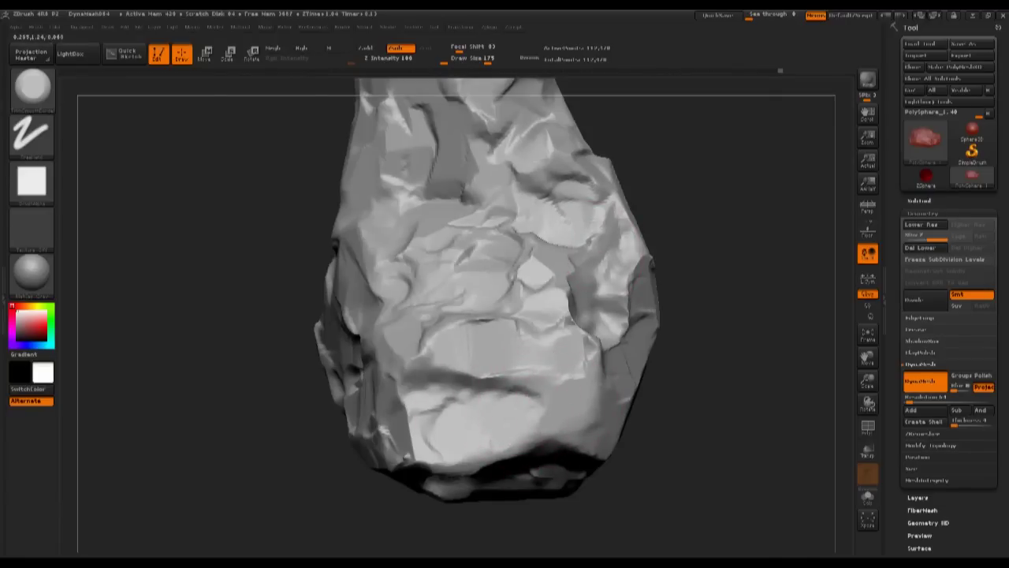
Cut flat planes and sharp breaks into the end ledge and the surfaces around it
drag(714, 228, 647, 272)
drag(694, 395, 670, 315)
mouse_move(473, 335)
mouse_down()
mouse_move(406, 335)
mouse_move(394, 354)
mouse_move(433, 383)
mouse_move(517, 404)
mouse_up()
mouse_move(663, 332)
mouse_down()
mouse_move(676, 214)
mouse_move(485, 315)
mouse_up()
mouse_move(468, 353)
mouse_down()
mouse_move(465, 314)
mouse_move(530, 290)
mouse_move(538, 345)
mouse_move(562, 395)
mouse_move(607, 316)
mouse_up()
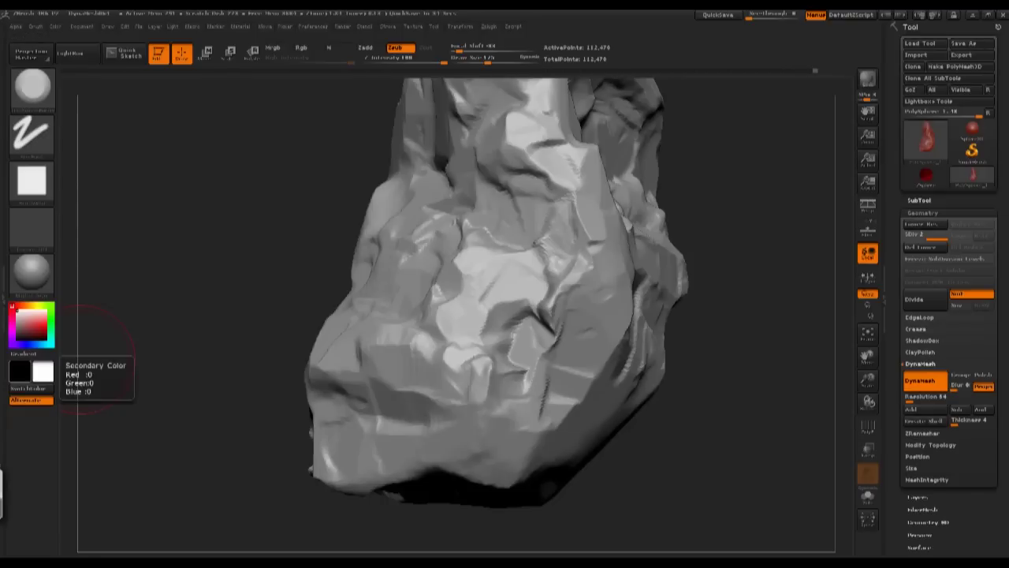
Trim the front of the wide base into broad angular planes below the central ridge
mouse_move(808, 237)
alt+mouse_down()
mouse_move(765, 268)
mouse_move(737, 327)
mouse_move(715, 296)
mouse_move(654, 296)
alt+mouse_up()
mouse_move(710, 261)
alt+mouse_down()
mouse_move(737, 304)
mouse_move(762, 221)
mouse_move(797, 216)
alt+mouse_up()
mouse_move(532, 312)
mouse_down()
mouse_move(466, 389)
mouse_move(394, 430)
mouse_up()
mouse_move(426, 343)
mouse_down()
mouse_move(375, 379)
mouse_move(430, 386)
mouse_move(465, 375)
mouse_up()
drag(744, 304, 537, 367)
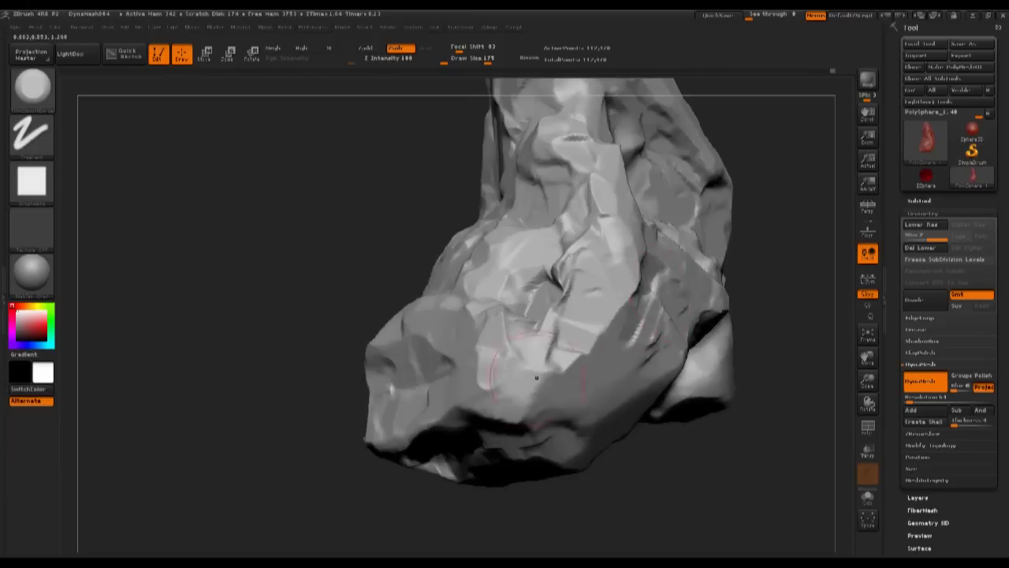
Chip the lower edge and the long side of the base into stepped facets
mouse_move(746, 324)
mouse_down()
mouse_move(701, 303)
mouse_move(623, 347)
mouse_up()
mouse_move(586, 383)
mouse_down()
mouse_move(615, 381)
mouse_move(570, 418)
mouse_move(587, 446)
mouse_up()
mouse_move(604, 410)
mouse_down()
mouse_move(651, 392)
mouse_move(686, 418)
mouse_up()
mouse_move(461, 264)
alt+mouse_down()
mouse_move(300, 221)
mouse_move(347, 307)
alt+mouse_up()
mouse_move(581, 357)
mouse_down()
mouse_move(564, 441)
mouse_move(539, 438)
mouse_up()
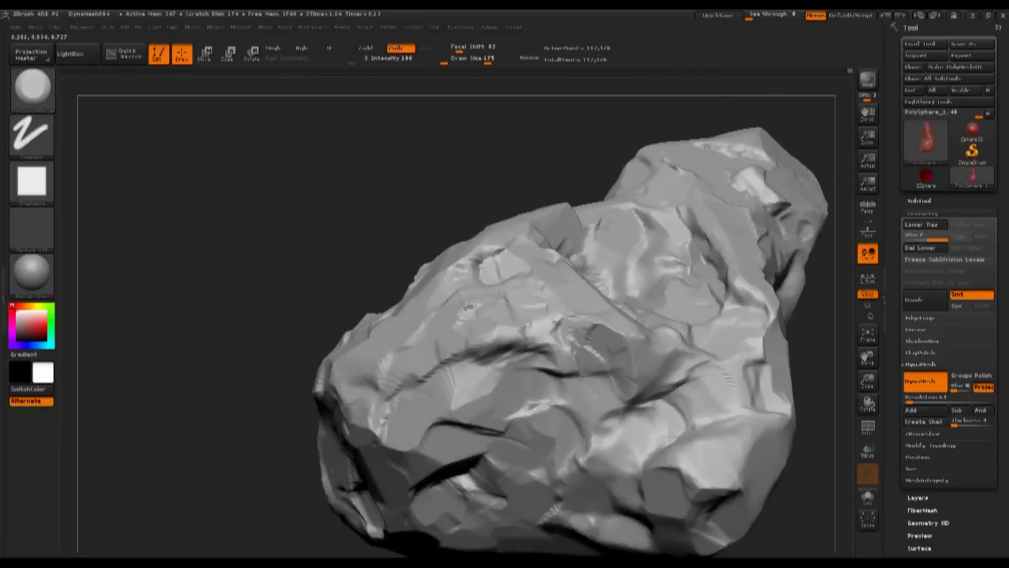
Cut hard-edged chips around the cracks on the broad face and along its smooth lower side
drag(595, 410, 599, 423)
mouse_move(347, 213)
mouse_down()
mouse_move(276, 198)
mouse_move(320, 213)
mouse_up()
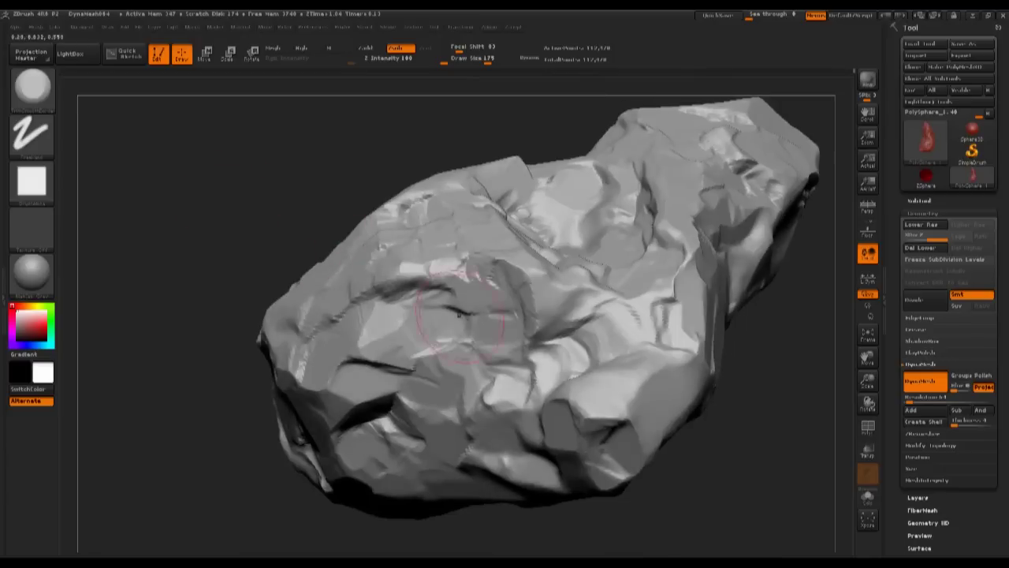
drag(767, 388, 631, 394)
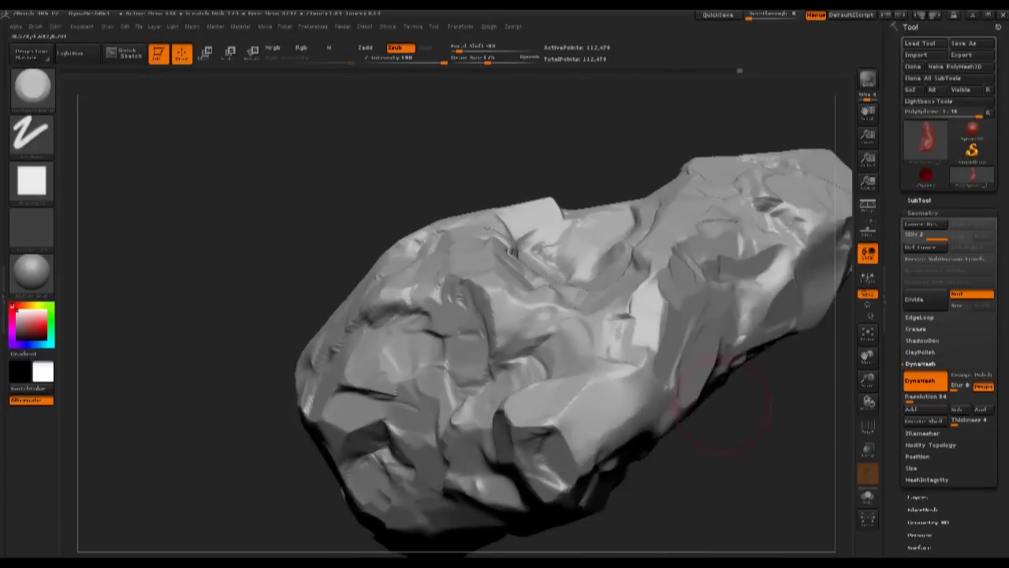
drag(700, 425, 552, 260)
drag(473, 292, 442, 283)
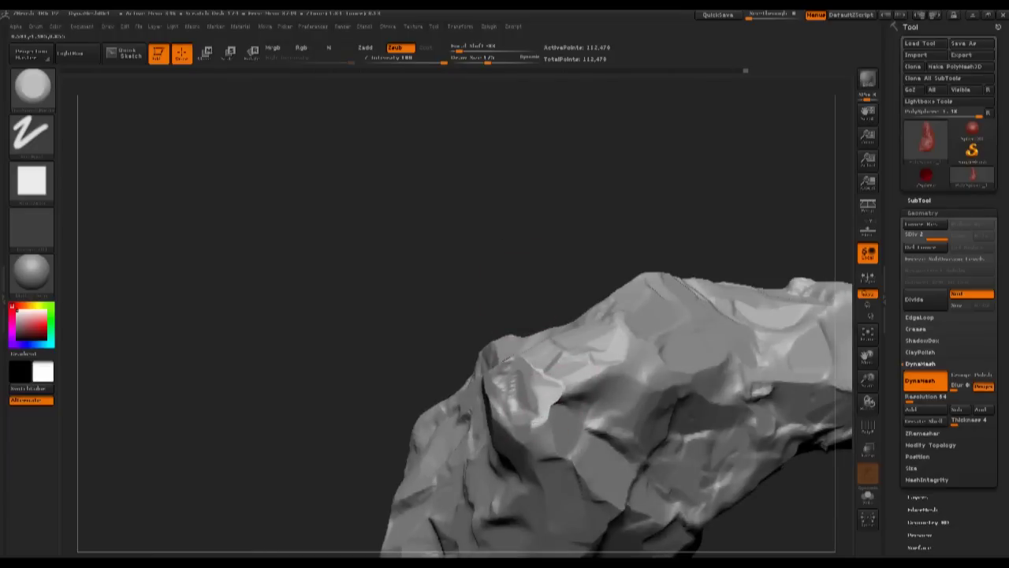
Flatten the protruding corner on the upper edge into small angular planes
drag(572, 378, 556, 386)
mouse_move(592, 236)
mouse_down()
mouse_move(557, 198)
mouse_move(588, 229)
mouse_up()
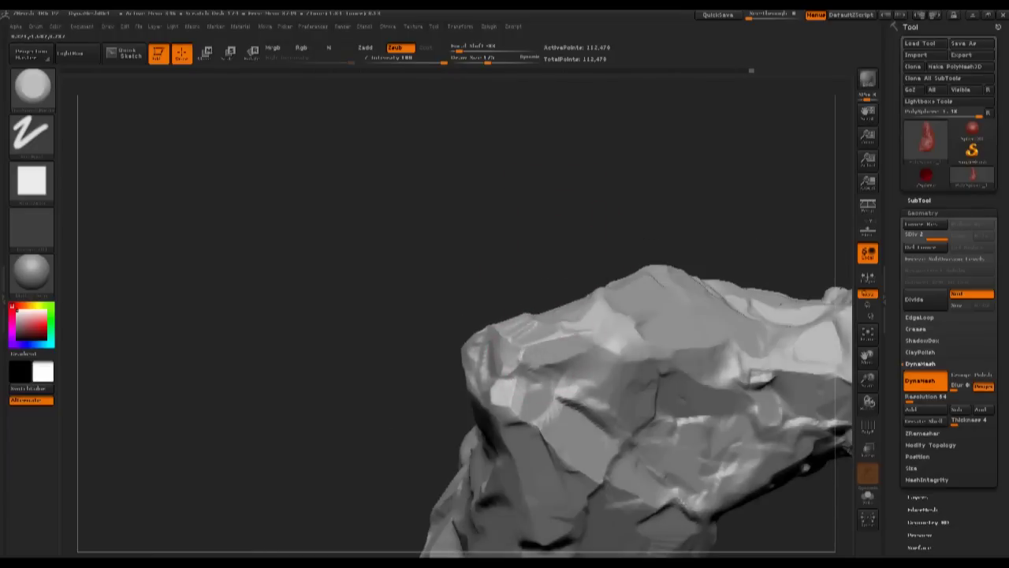
alt+drag(662, 237, 536, 110)
mouse_move(678, 198)
mouse_down()
mouse_move(546, 182)
mouse_move(542, 215)
mouse_up()
mouse_move(616, 118)
alt+mouse_down()
mouse_move(629, 189)
mouse_move(752, 209)
mouse_move(704, 333)
mouse_move(690, 294)
alt+mouse_up()
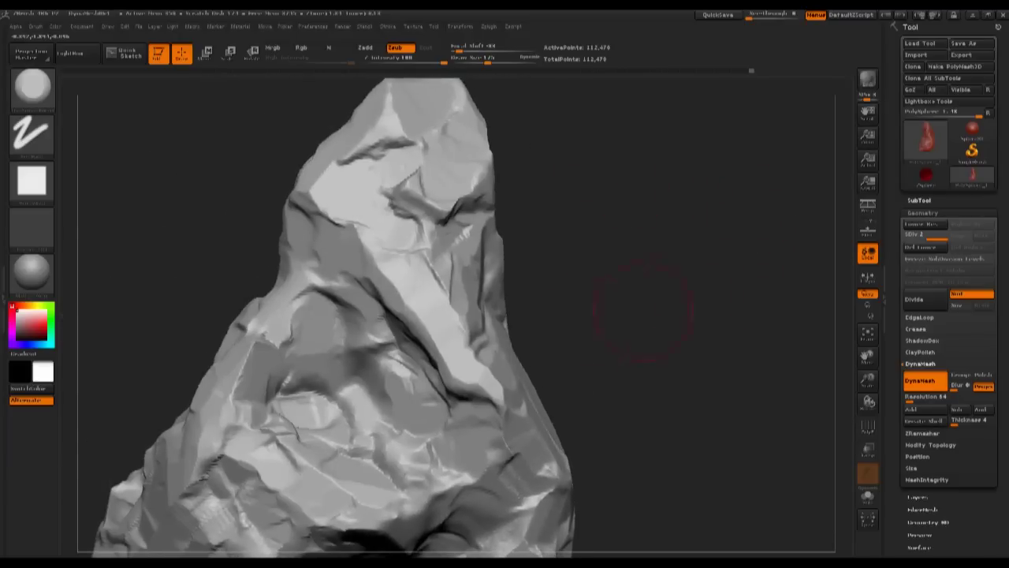
Trim flat planes along the diagonal ridge and crevice running down from the peak
drag(606, 251, 551, 282)
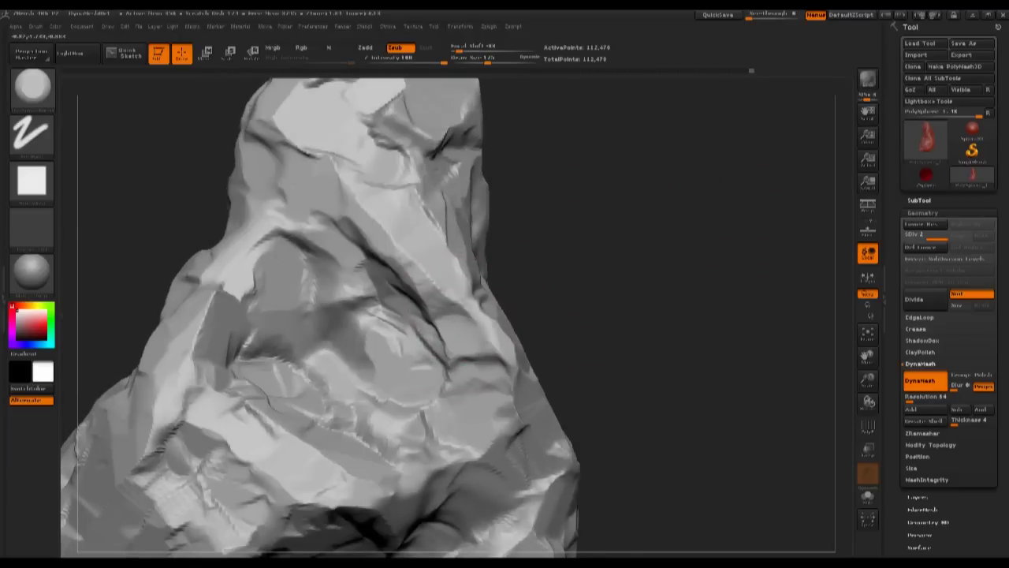
drag(593, 262, 427, 254)
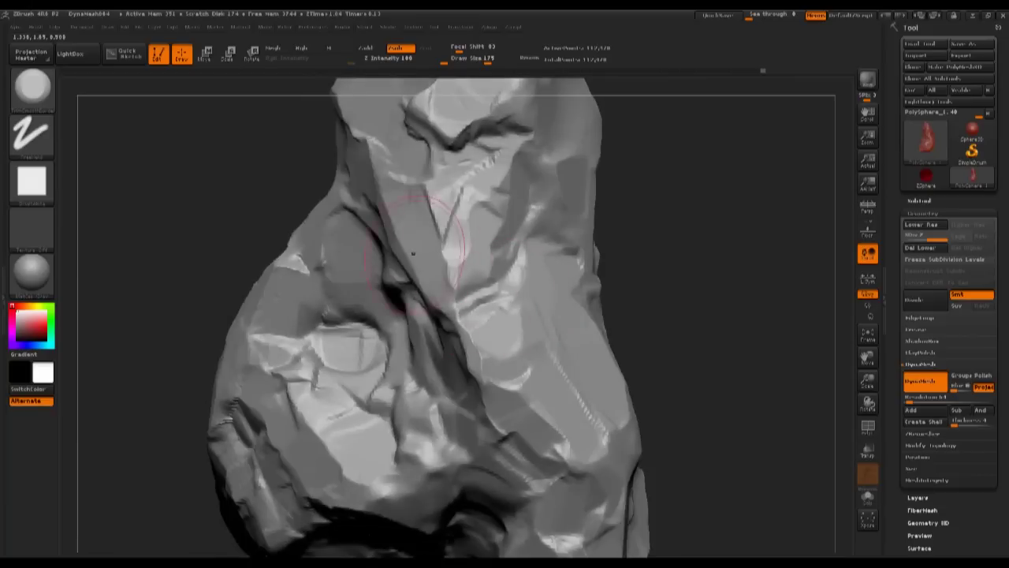
mouse_move(494, 294)
mouse_down()
mouse_move(444, 273)
mouse_move(541, 260)
mouse_move(604, 198)
mouse_move(682, 168)
mouse_move(710, 213)
mouse_up()
drag(359, 285, 320, 285)
Chip facets into the rounded forms on the rock's flank and the front of the base
mouse_move(189, 268)
alt+mouse_down()
mouse_move(213, 315)
mouse_move(277, 357)
mouse_move(638, 203)
mouse_move(757, 237)
mouse_move(796, 221)
alt+mouse_up()
drag(381, 280, 319, 382)
drag(366, 360, 378, 386)
drag(189, 370, 315, 327)
drag(372, 361, 382, 352)
drag(418, 310, 429, 274)
mouse_move(654, 214)
mouse_down()
mouse_move(725, 165)
mouse_move(470, 311)
mouse_up()
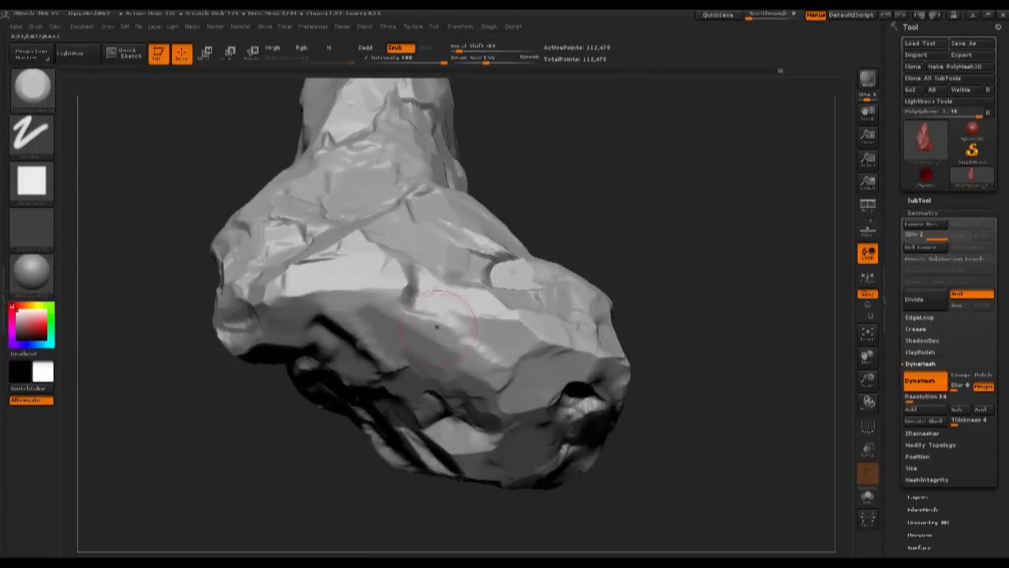
Sharpen the long front edge of the base with flat planes and trim the surface above it
drag(517, 336, 477, 322)
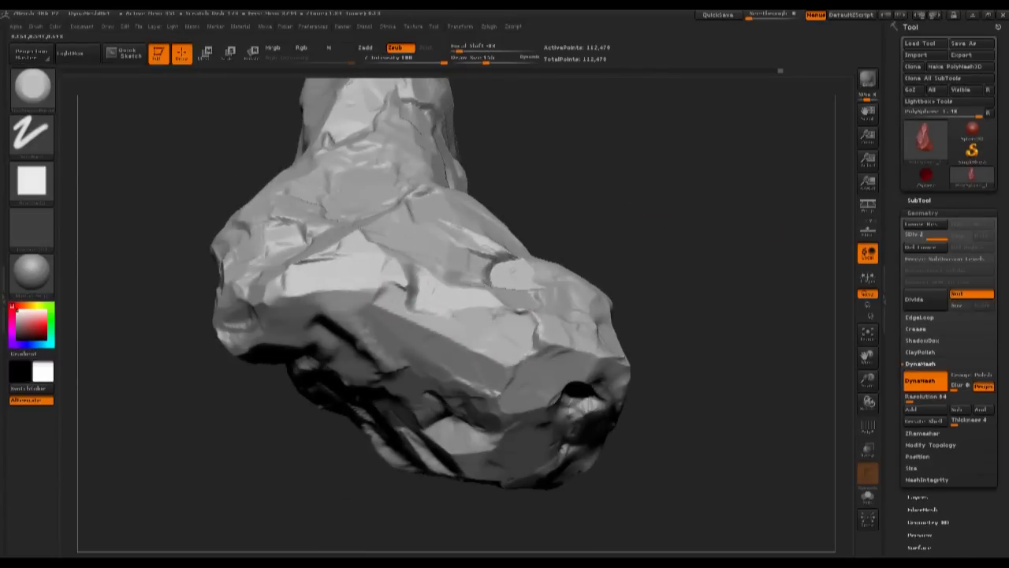
drag(630, 203, 607, 237)
mouse_move(509, 313)
mouse_down()
mouse_move(532, 333)
mouse_move(547, 319)
mouse_move(580, 322)
mouse_move(517, 307)
mouse_move(513, 339)
mouse_move(563, 314)
mouse_move(574, 293)
mouse_move(536, 290)
mouse_up()
mouse_move(671, 228)
mouse_down()
mouse_move(623, 270)
mouse_move(643, 277)
mouse_up()
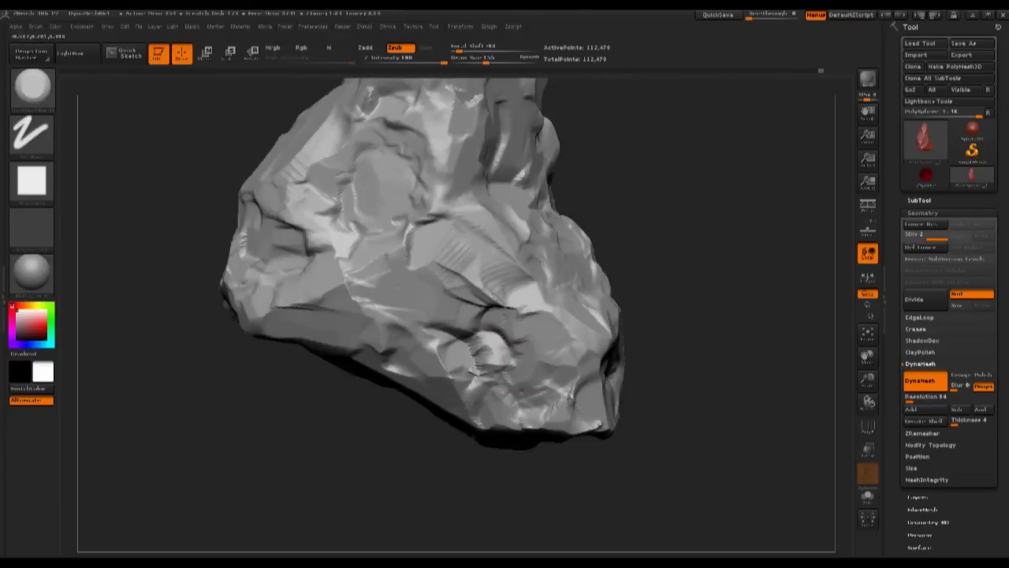
Flatten the rough patch near the base's lower corner and break the large flat side face into smaller chips
drag(517, 347, 531, 376)
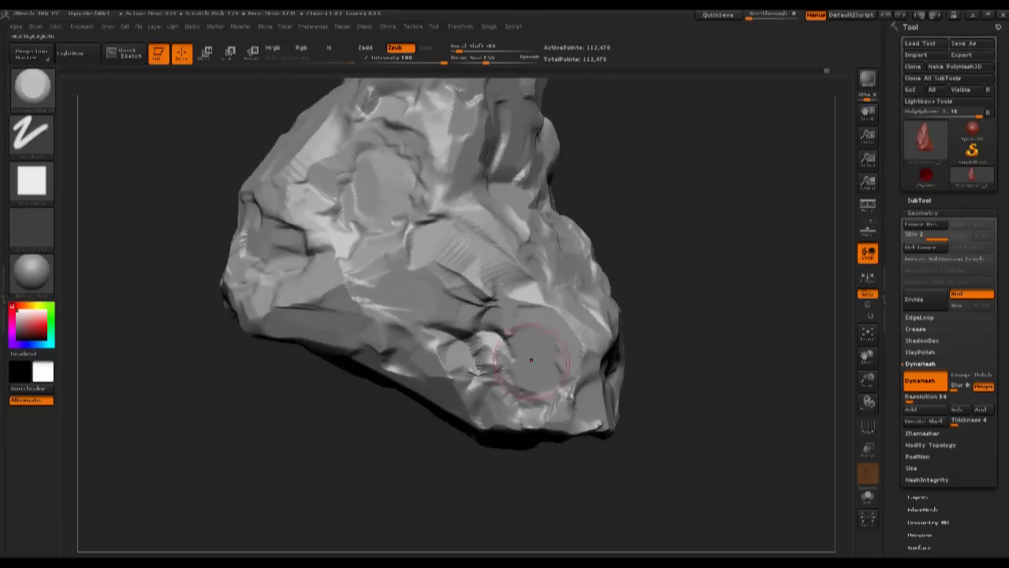
mouse_move(639, 311)
mouse_down()
mouse_move(541, 326)
mouse_move(568, 347)
mouse_up()
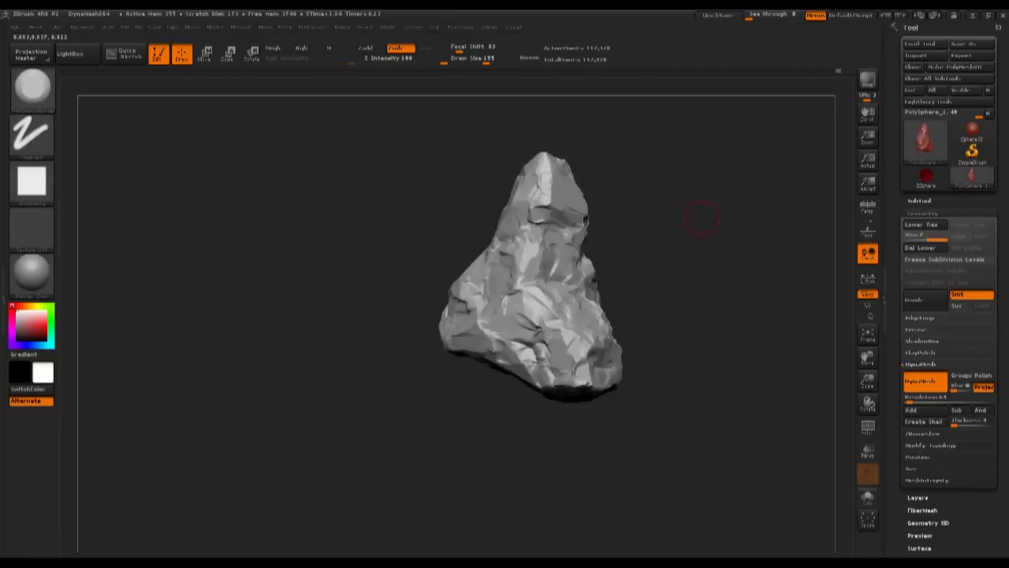
drag(701, 219, 422, 323)
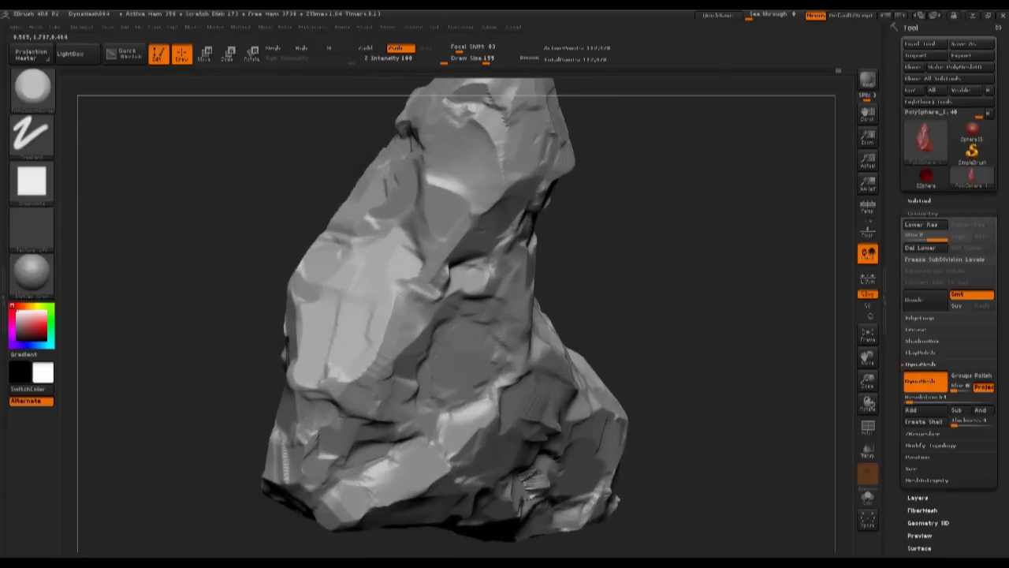
drag(375, 293, 530, 343)
drag(647, 304, 417, 354)
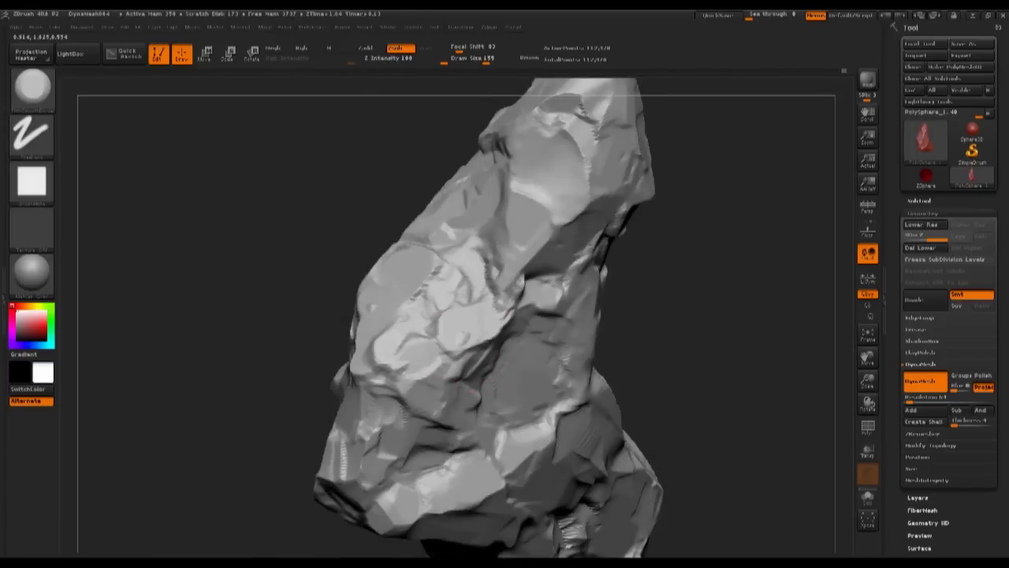
Flatten the dark hollow on the rock's flank and trim facets down the long narrow face below the peak
drag(490, 352, 532, 382)
drag(753, 213, 687, 224)
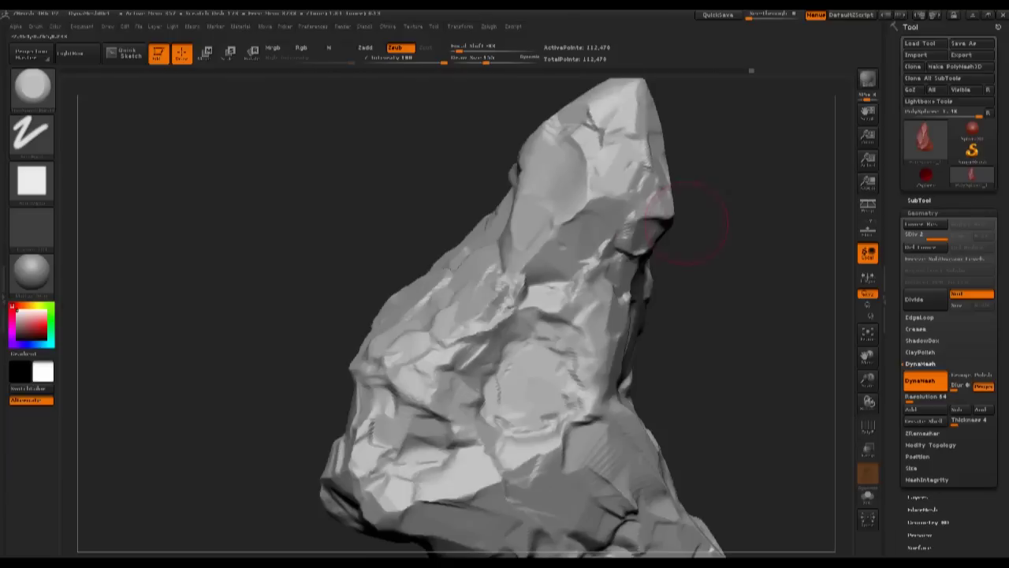
drag(349, 254, 412, 313)
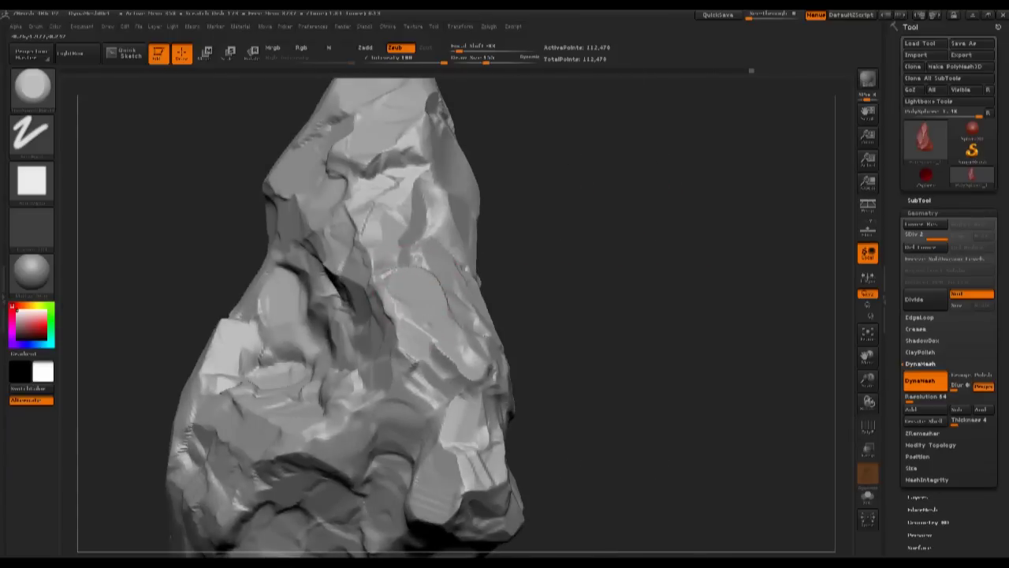
drag(547, 338, 523, 325)
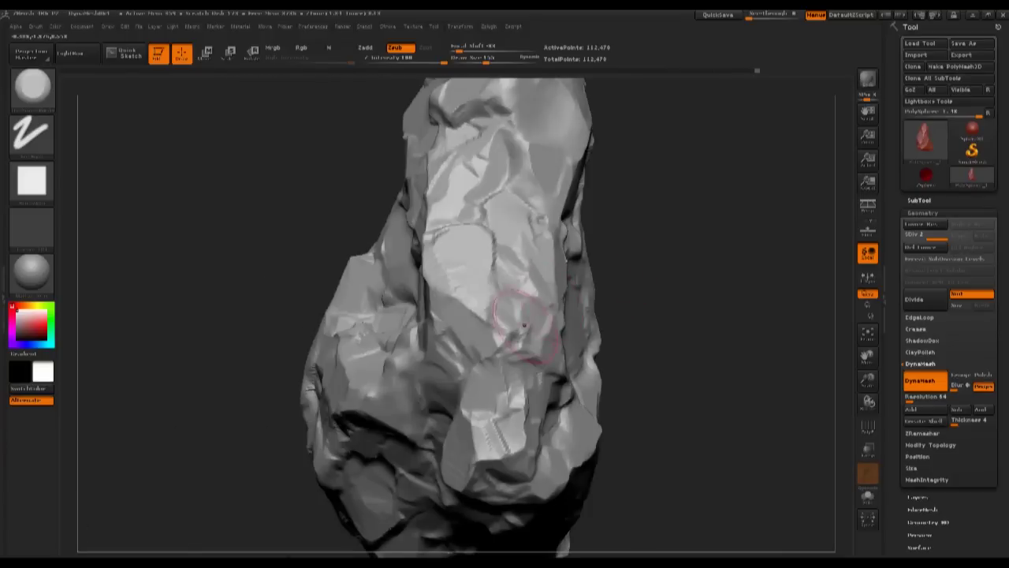
mouse_move(581, 281)
mouse_down()
mouse_move(553, 297)
mouse_move(534, 285)
mouse_move(543, 260)
mouse_move(557, 293)
mouse_up()
mouse_move(675, 251)
mouse_down()
mouse_move(543, 248)
mouse_move(623, 195)
mouse_up()
Chip a stepped band of small planes across the smooth faces of the rock's large protruding block
drag(604, 268, 544, 265)
mouse_move(619, 264)
mouse_down()
mouse_move(641, 220)
mouse_move(670, 241)
mouse_move(707, 216)
mouse_move(544, 268)
mouse_move(534, 235)
mouse_move(571, 202)
mouse_move(467, 270)
mouse_move(473, 264)
mouse_up()
mouse_move(553, 229)
mouse_down()
mouse_move(552, 270)
mouse_move(580, 355)
mouse_move(552, 394)
mouse_up()
mouse_move(444, 236)
mouse_down()
mouse_move(443, 257)
mouse_move(382, 246)
mouse_up()
mouse_move(536, 193)
mouse_down()
mouse_move(517, 228)
mouse_move(442, 264)
mouse_up()
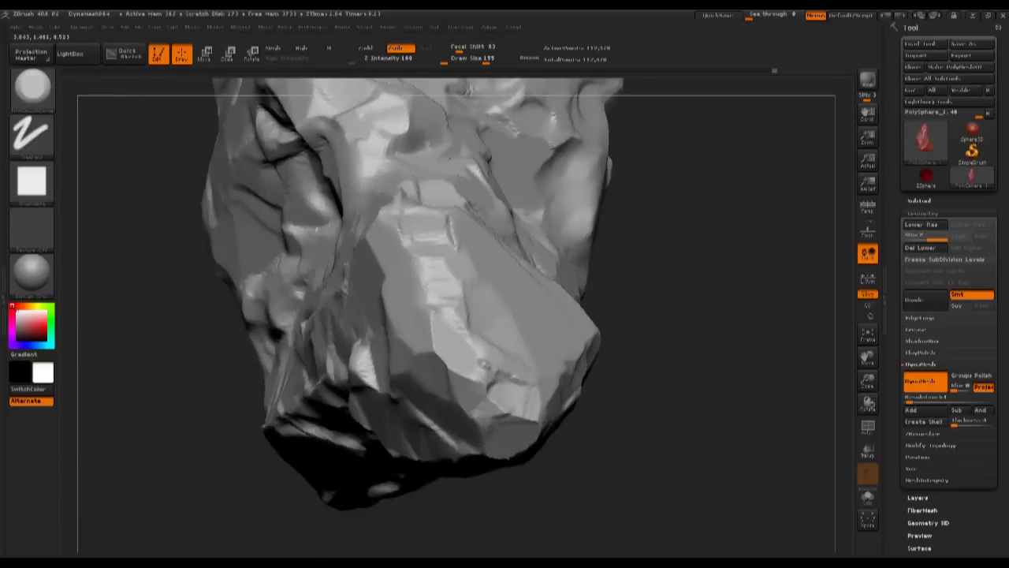
Trim angular chips along the edge of the flat-topped peak and down the flank beneath it
mouse_move(670, 379)
alt+mouse_down()
mouse_move(670, 315)
mouse_move(721, 252)
mouse_move(624, 156)
mouse_move(584, 189)
mouse_move(671, 170)
mouse_move(702, 221)
mouse_move(713, 276)
alt+mouse_up()
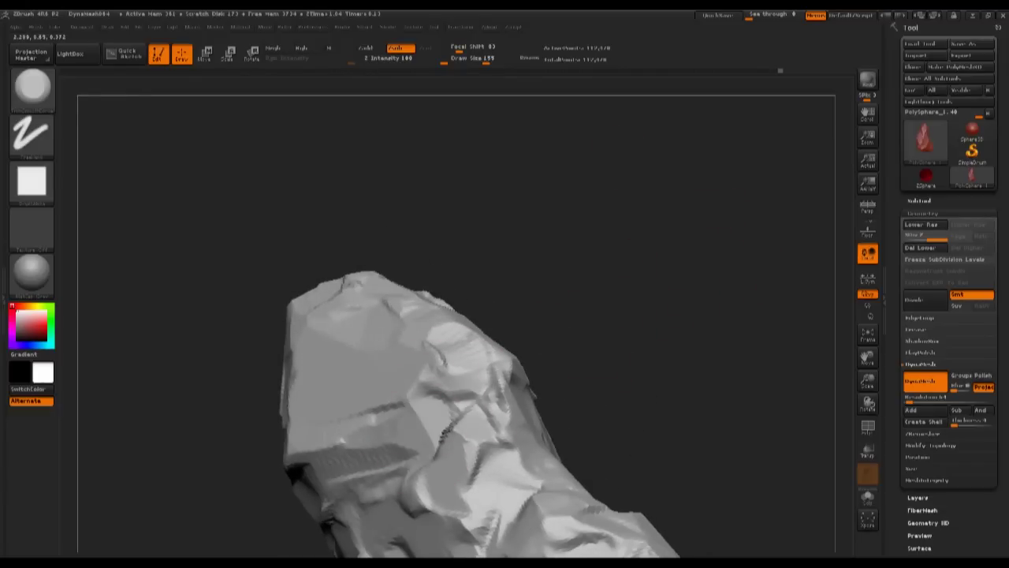
alt+drag(713, 276, 694, 229)
mouse_move(693, 229)
alt+mouse_down()
mouse_move(698, 256)
mouse_move(676, 202)
mouse_move(649, 289)
mouse_move(508, 377)
alt+mouse_up()
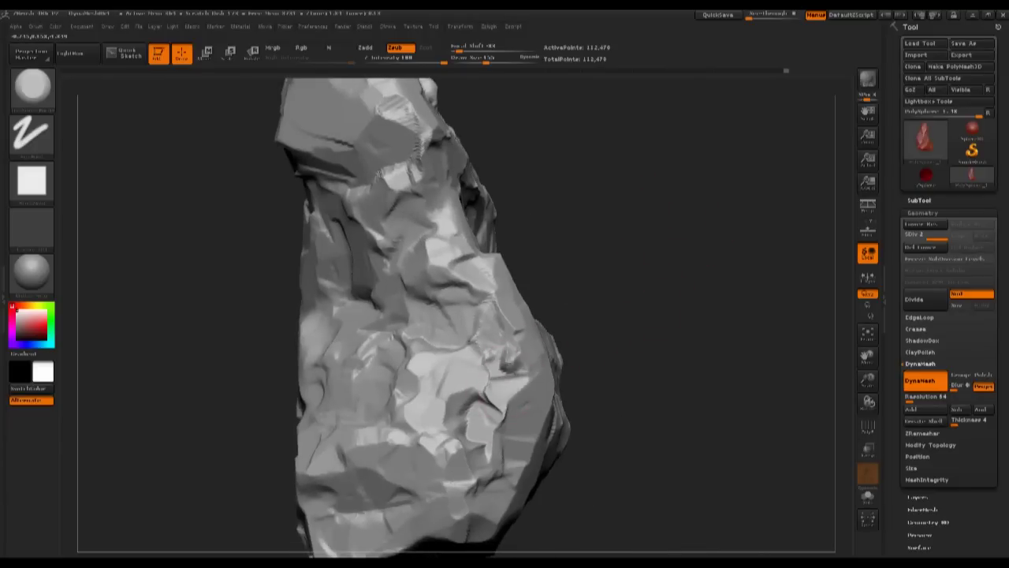
drag(654, 306, 691, 201)
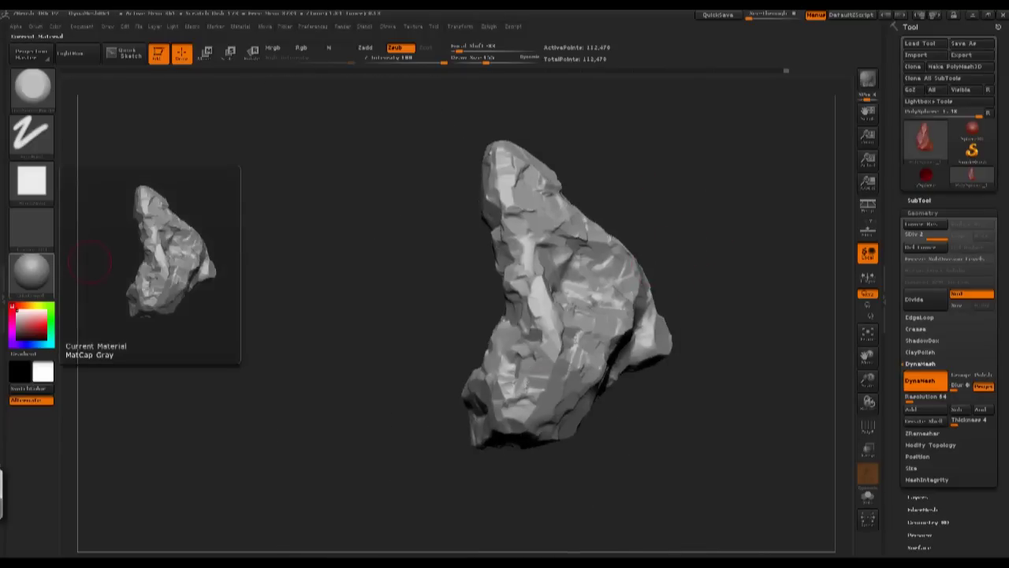
mouse_move(721, 201)
mouse_down()
mouse_move(637, 252)
mouse_move(680, 248)
mouse_move(564, 331)
mouse_up()
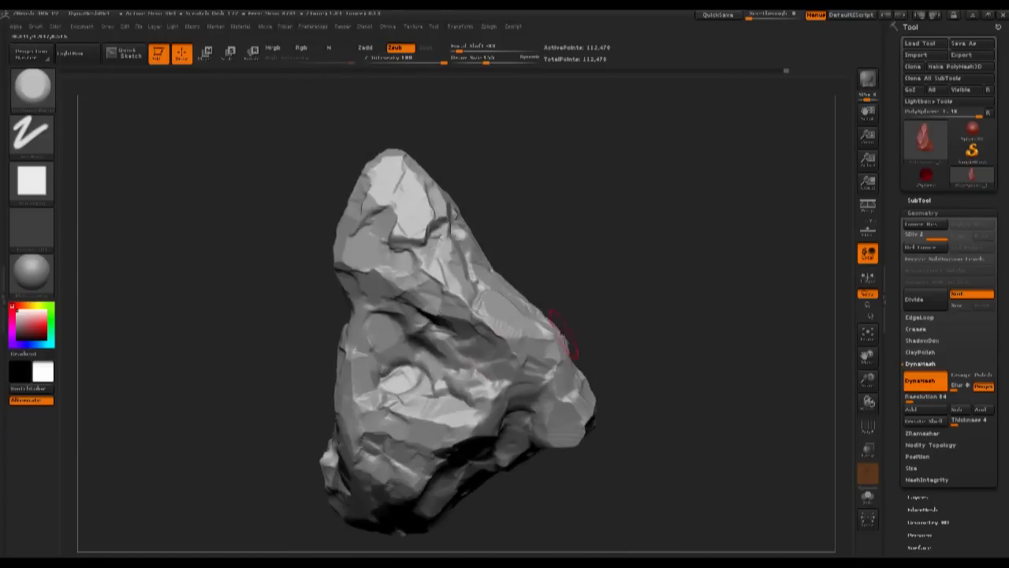
Resize the brush and break the broad flat front face into smaller chips and ledges
mouse_move(399, 335)
shift+mouse_down()
mouse_move(421, 359)
mouse_move(434, 347)
mouse_move(409, 364)
mouse_move(438, 371)
shift+mouse_up()
key(bracketright)
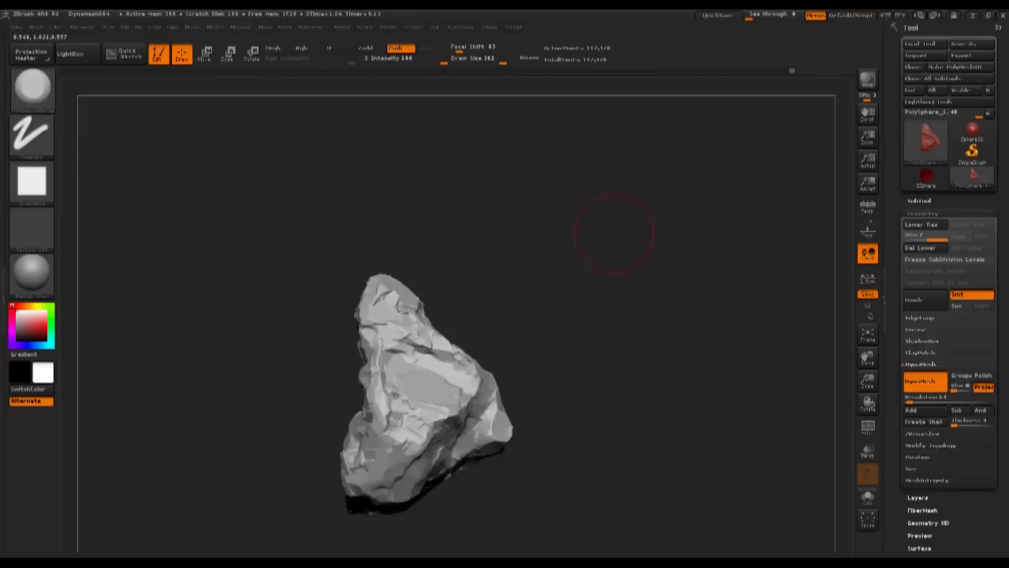
mouse_move(613, 234)
alt+mouse_down()
mouse_move(619, 276)
mouse_move(651, 296)
alt+mouse_up()
key(s)
drag(470, 341, 458, 340)
key(bracketleft)
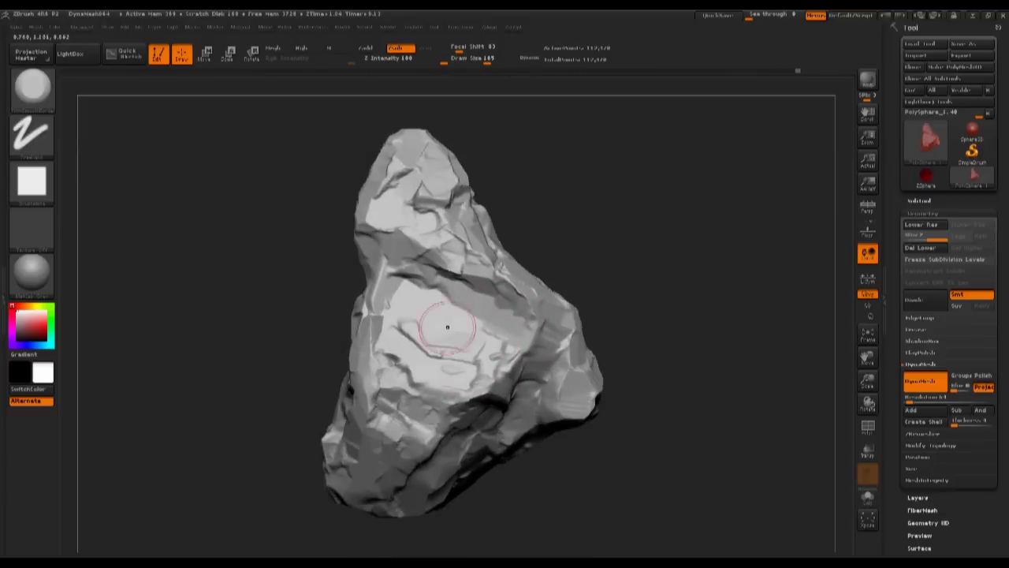
drag(487, 311, 516, 339)
Smooth the ridge beside the front face and trim facets along its cracks and bordering crevice
alt+drag(623, 244, 640, 296)
mouse_move(350, 253)
mouse_down()
mouse_move(342, 244)
mouse_move(330, 259)
mouse_up()
drag(580, 150, 564, 252)
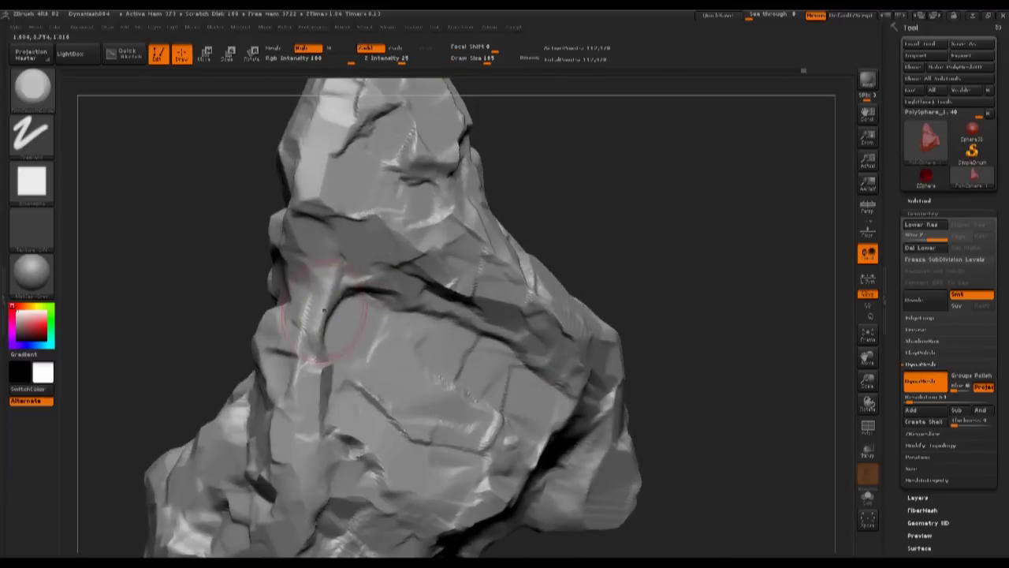
mouse_move(404, 335)
mouse_down()
mouse_move(367, 377)
mouse_move(375, 421)
mouse_up()
right_drag(379, 424, 437, 368)
drag(434, 339, 391, 322)
mouse_move(504, 301)
right_down()
mouse_move(544, 294)
mouse_move(592, 228)
mouse_move(629, 250)
right_up()
drag(507, 323, 544, 392)
Flatten the rounded hollow in the middle of the wide flank and chip the surfaces around it
mouse_move(556, 391)
right_down()
mouse_move(529, 329)
mouse_move(601, 247)
mouse_move(663, 229)
mouse_move(670, 258)
right_up()
alt+right_drag(670, 259, 536, 260)
mouse_move(536, 261)
ctrl+right_down()
mouse_move(544, 291)
mouse_move(521, 315)
mouse_move(562, 367)
ctrl+right_up()
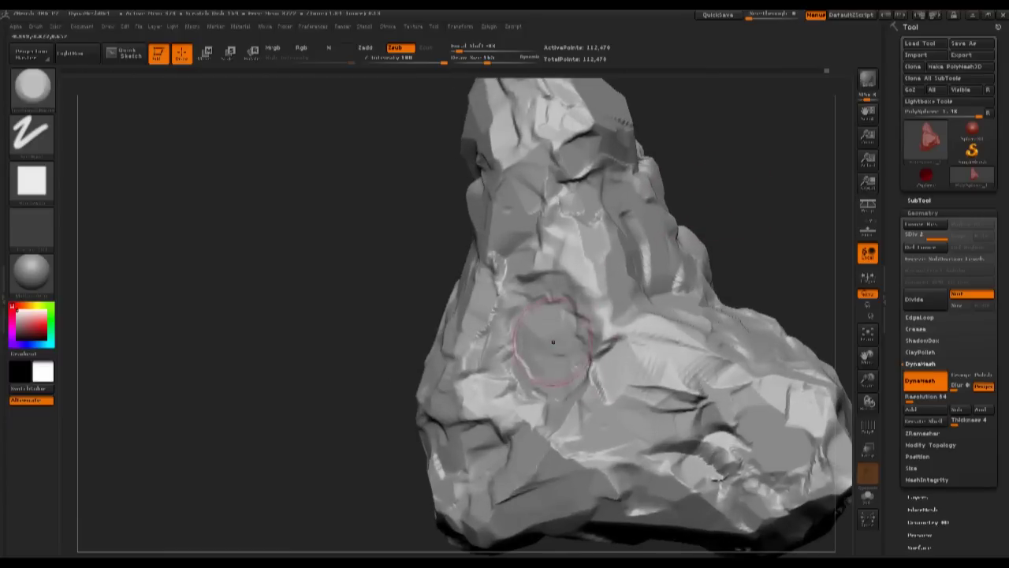
alt+right_drag(769, 214, 661, 167)
mouse_move(661, 167)
right_down()
mouse_move(619, 164)
mouse_move(671, 170)
right_up()
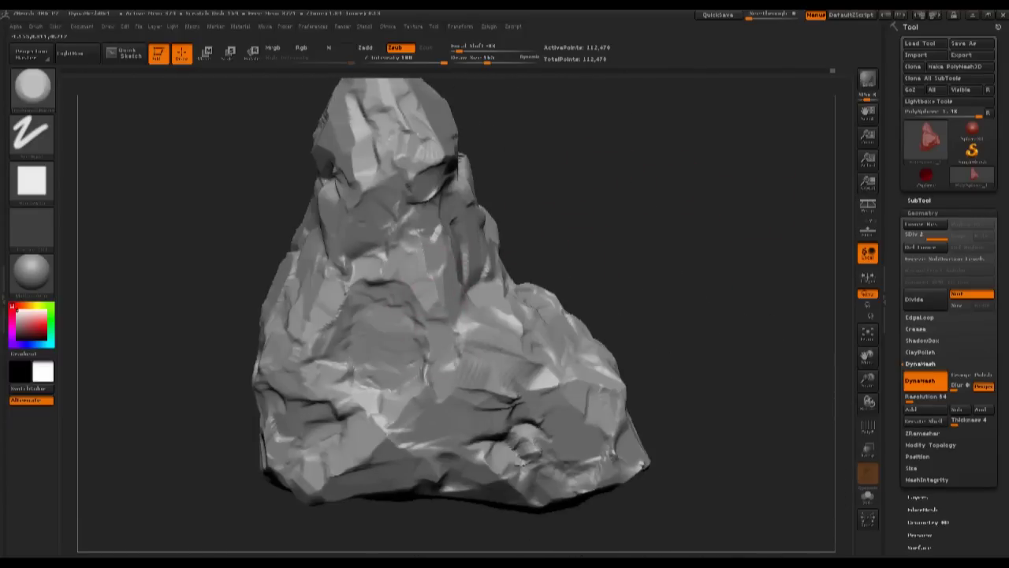
right_drag(467, 295, 479, 386)
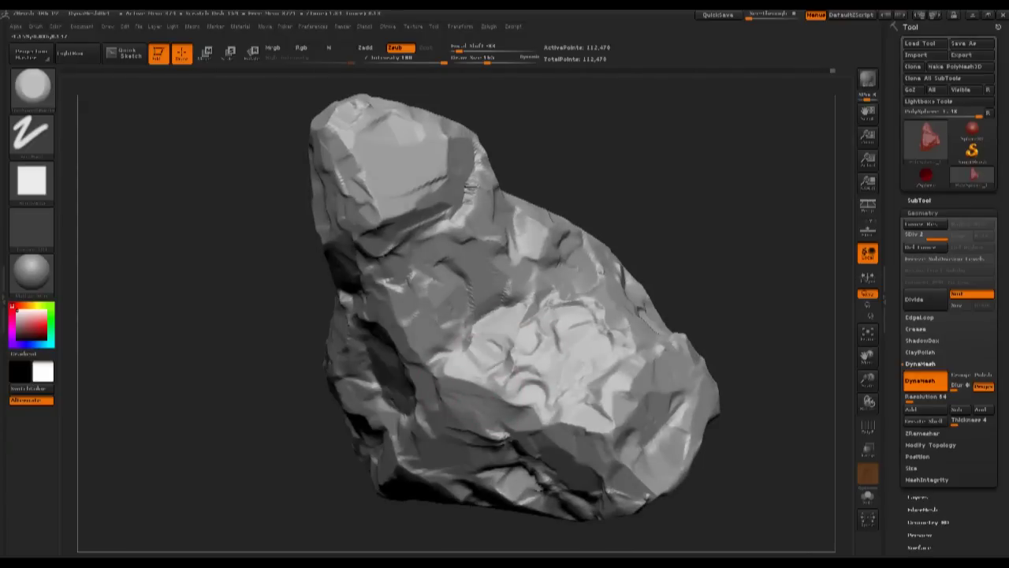
Break up the large flat plane on the peak and chip the ledge along its lower edge
mouse_move(567, 259)
right_down()
mouse_move(554, 334)
mouse_move(507, 207)
mouse_move(569, 272)
mouse_move(577, 316)
mouse_move(692, 197)
mouse_move(649, 223)
mouse_move(592, 176)
mouse_move(679, 263)
right_up()
right_drag(450, 347, 386, 359)
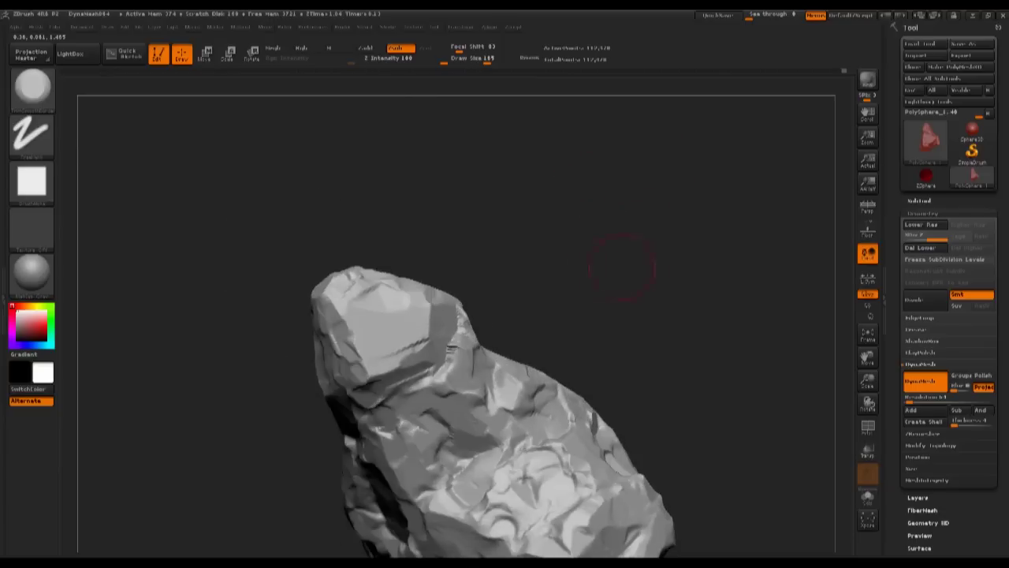
drag(378, 316, 377, 348)
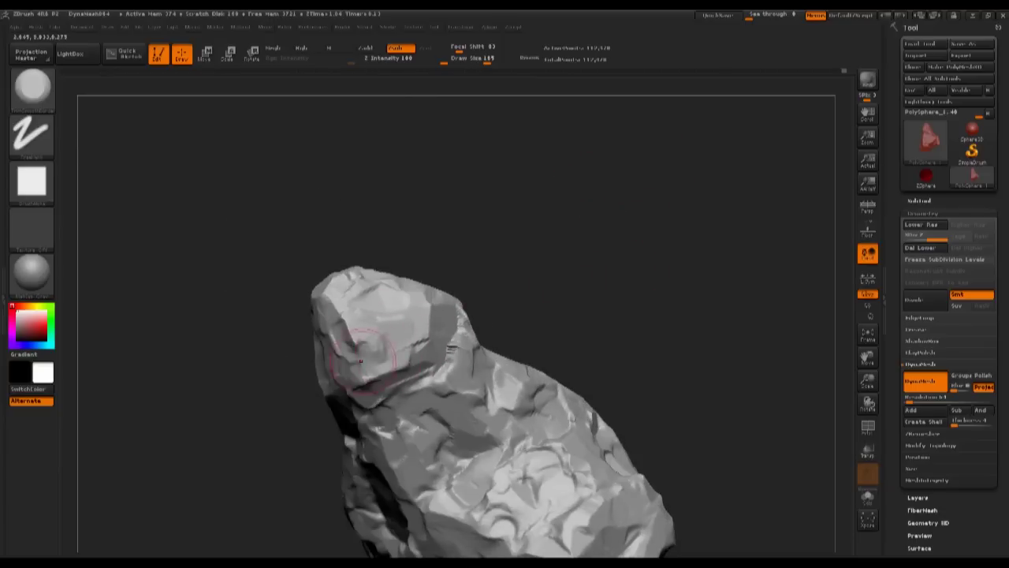
right_drag(483, 256, 428, 325)
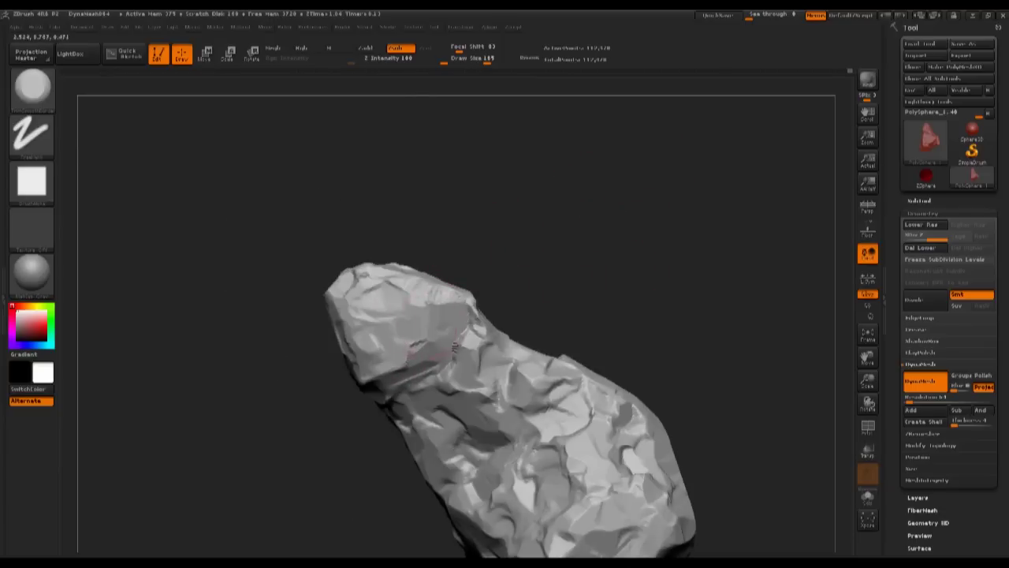
mouse_move(491, 239)
right_down()
mouse_move(666, 177)
mouse_move(659, 130)
mouse_move(658, 154)
mouse_move(616, 195)
right_up()
mouse_move(616, 195)
alt+mouse_down()
mouse_move(649, 179)
mouse_move(658, 201)
mouse_move(703, 175)
mouse_move(749, 169)
mouse_move(719, 180)
alt+mouse_up()
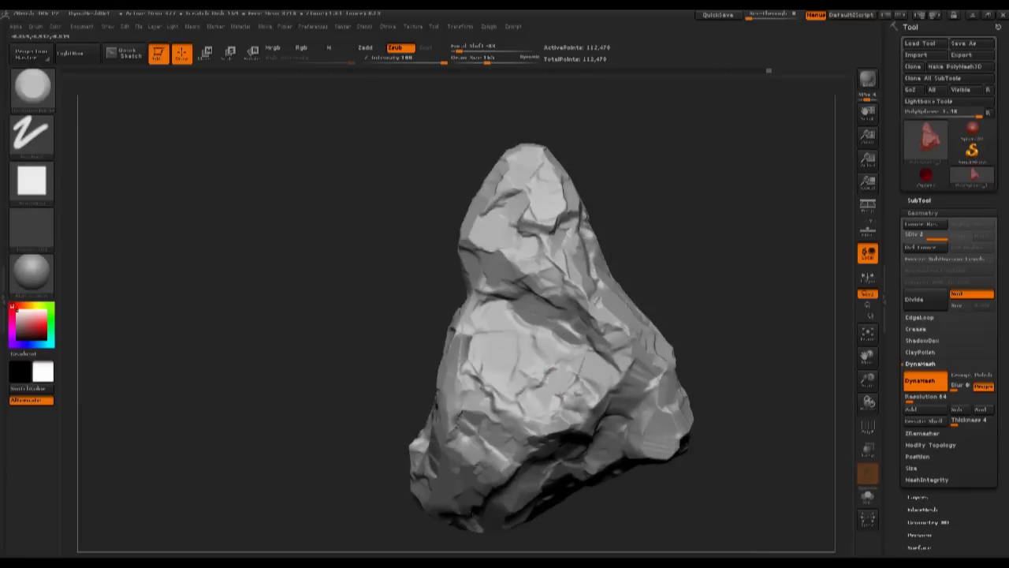
Trim facets around the recess on the opposite side of the peak and along its outer edge
mouse_move(735, 265)
alt+mouse_down()
mouse_move(624, 268)
mouse_move(741, 268)
alt+mouse_up()
right_drag(709, 284, 707, 179)
mouse_move(696, 220)
right_down()
mouse_move(712, 213)
mouse_move(744, 255)
mouse_move(707, 210)
right_up()
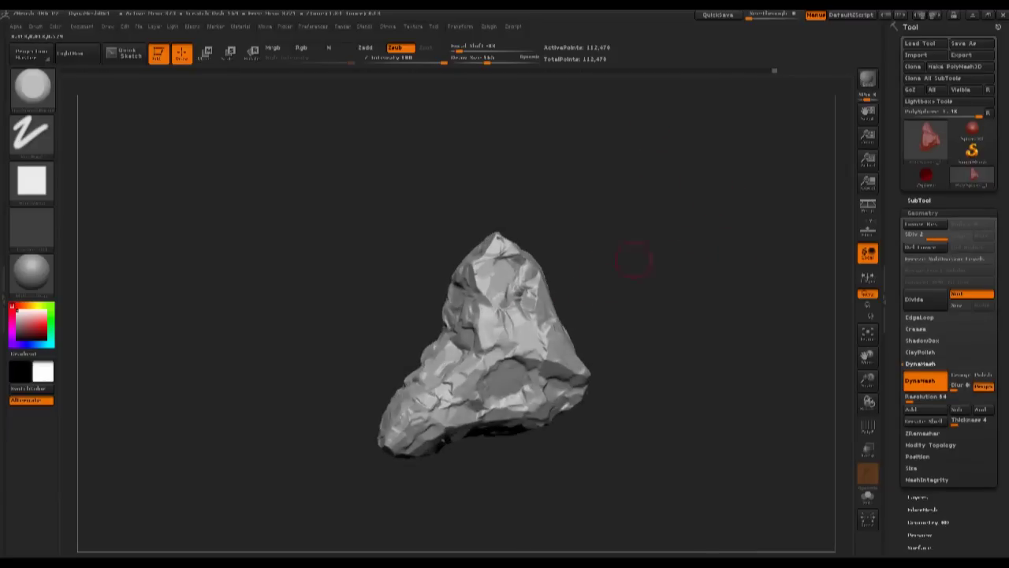
mouse_move(619, 236)
ctrl+right_down()
mouse_move(741, 167)
mouse_move(701, 357)
ctrl+right_up()
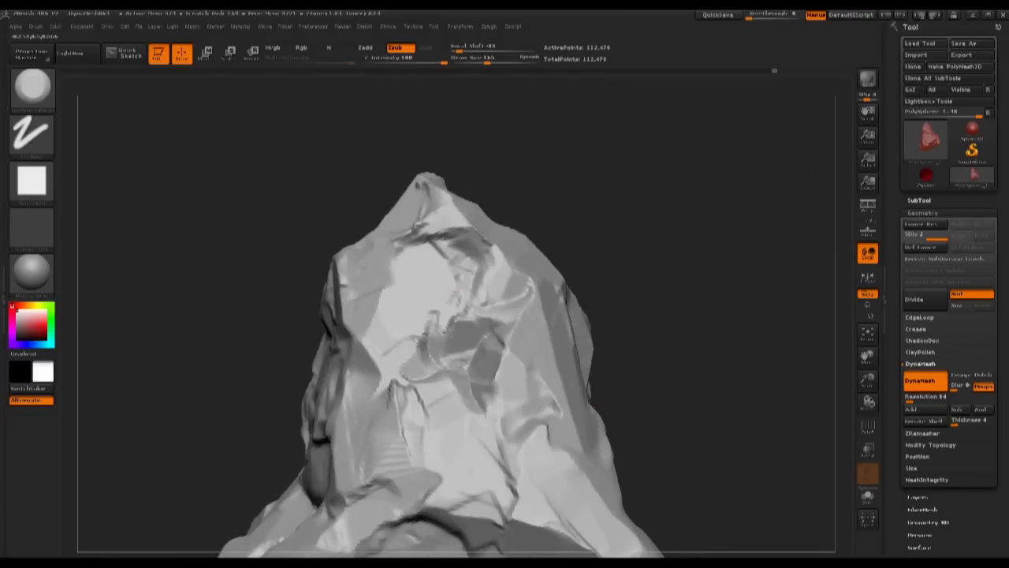
right_drag(367, 320, 474, 325)
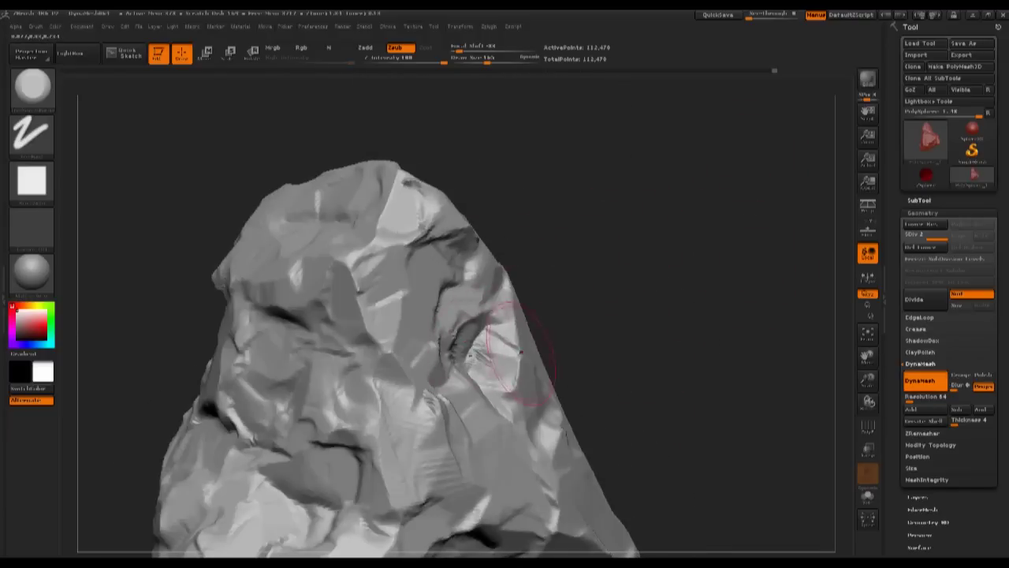
mouse_move(533, 308)
mouse_down()
mouse_move(641, 251)
mouse_move(655, 176)
mouse_move(604, 158)
mouse_up()
mouse_move(682, 177)
mouse_down()
mouse_move(638, 198)
mouse_move(546, 286)
mouse_up()
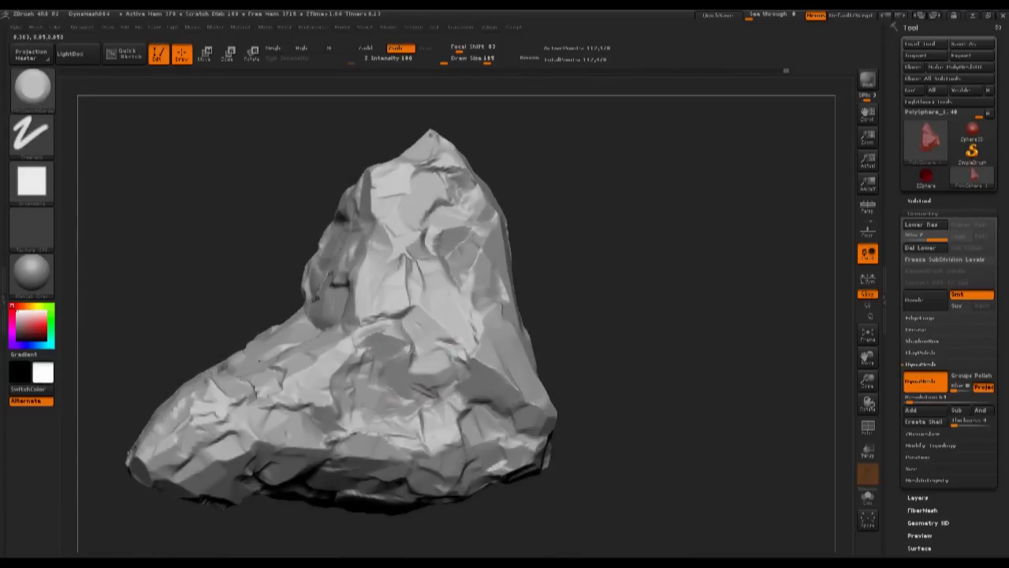
Examine the faceted rock from several sides for remaining smooth areas
mouse_move(642, 294)
alt+mouse_down()
mouse_move(586, 246)
mouse_move(609, 283)
mouse_move(687, 226)
mouse_move(656, 198)
mouse_move(701, 283)
mouse_move(659, 257)
alt+mouse_up()
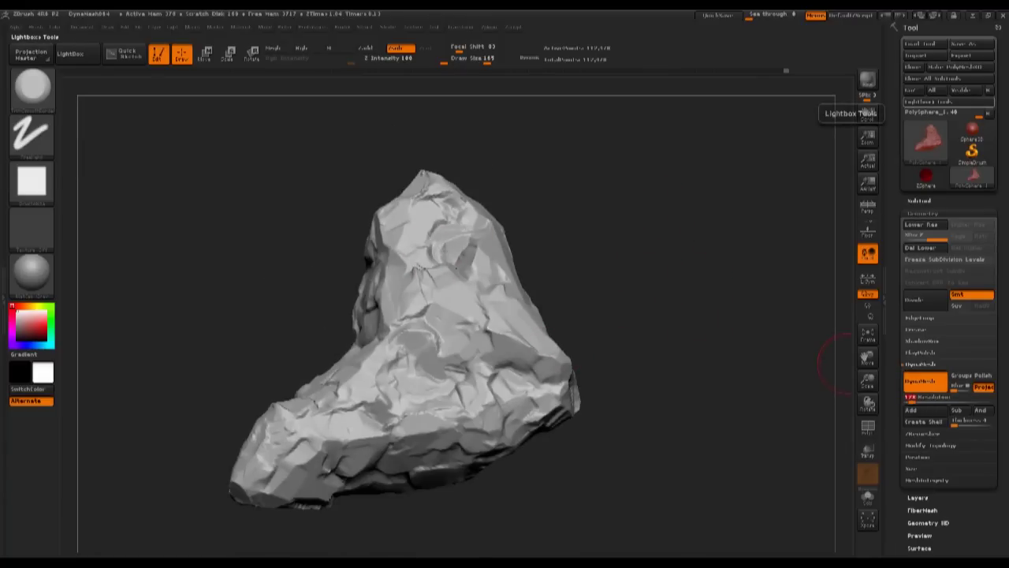
ctrl+drag(688, 219, 642, 337)
mouse_move(668, 248)
alt+mouse_down()
mouse_move(703, 207)
mouse_move(680, 222)
mouse_move(681, 213)
mouse_move(705, 257)
mouse_move(755, 214)
mouse_move(717, 265)
mouse_move(729, 274)
mouse_move(717, 209)
mouse_move(740, 217)
mouse_move(680, 243)
mouse_move(726, 232)
mouse_move(517, 256)
mouse_move(801, 418)
alt+mouse_up()
drag(664, 347, 441, 328)
drag(562, 269, 464, 381)
mouse_move(600, 410)
mouse_down()
mouse_move(581, 342)
mouse_move(585, 289)
mouse_move(618, 255)
mouse_up()
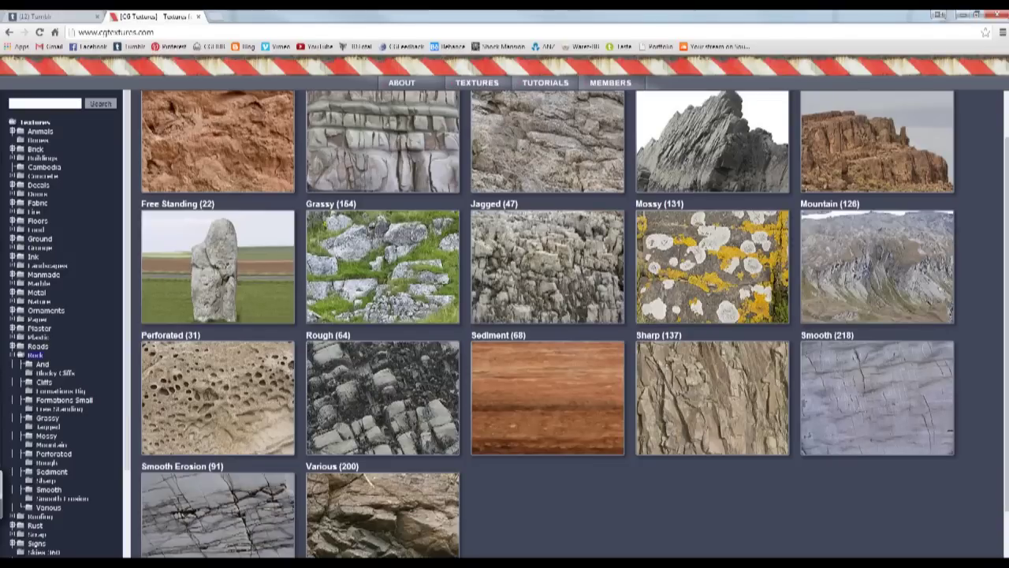
Switch to the browser, look through the Rock textures on cgtextures.com and open the Arid subcategory
scroll(574, 323, down, 1)
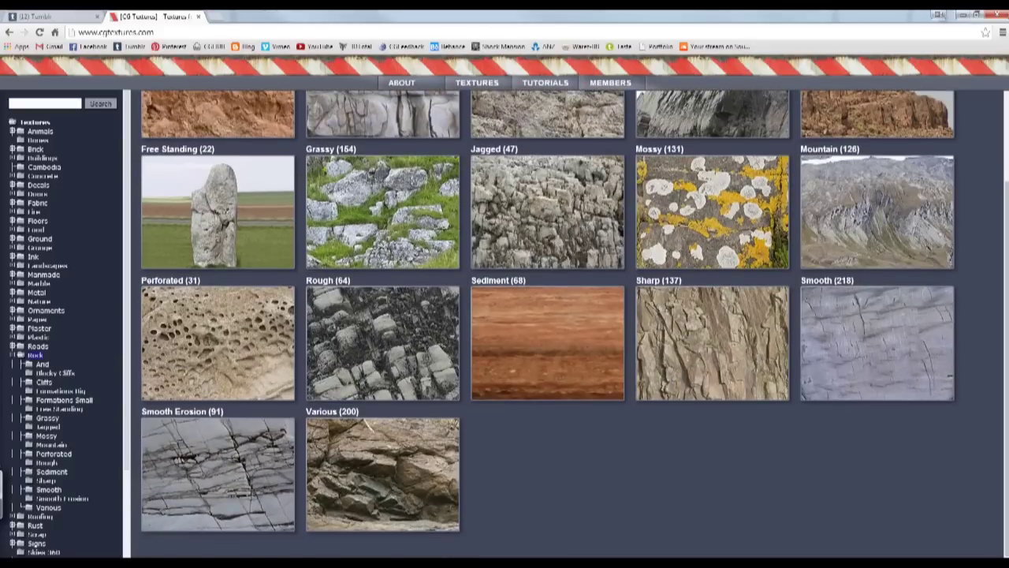
scroll(574, 323, up, 3)
click(42, 365)
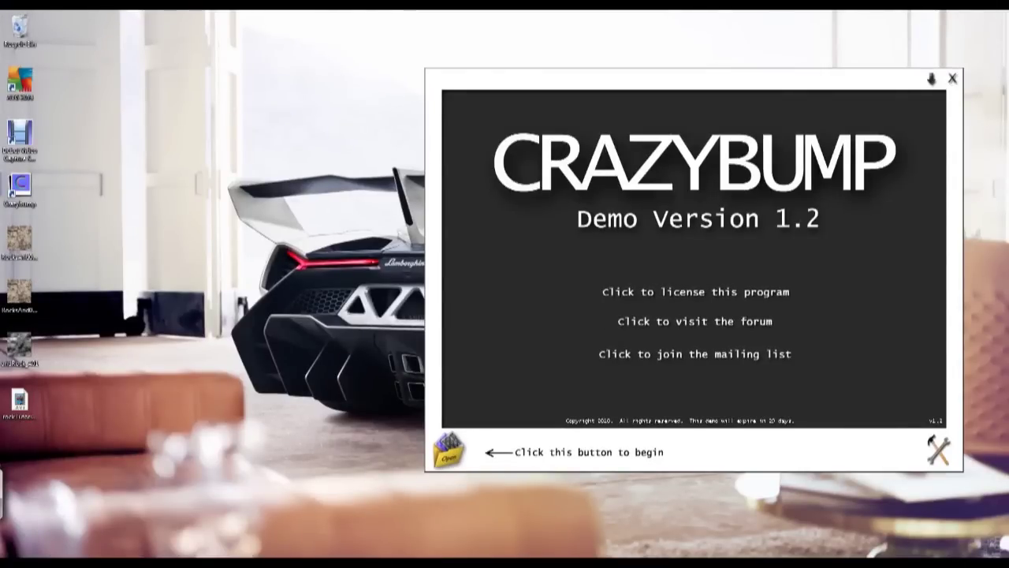
Open RocksArid0029_1_S as a photograph in CrazyBump, then reposition and enlarge the 3D preview window
click(449, 451)
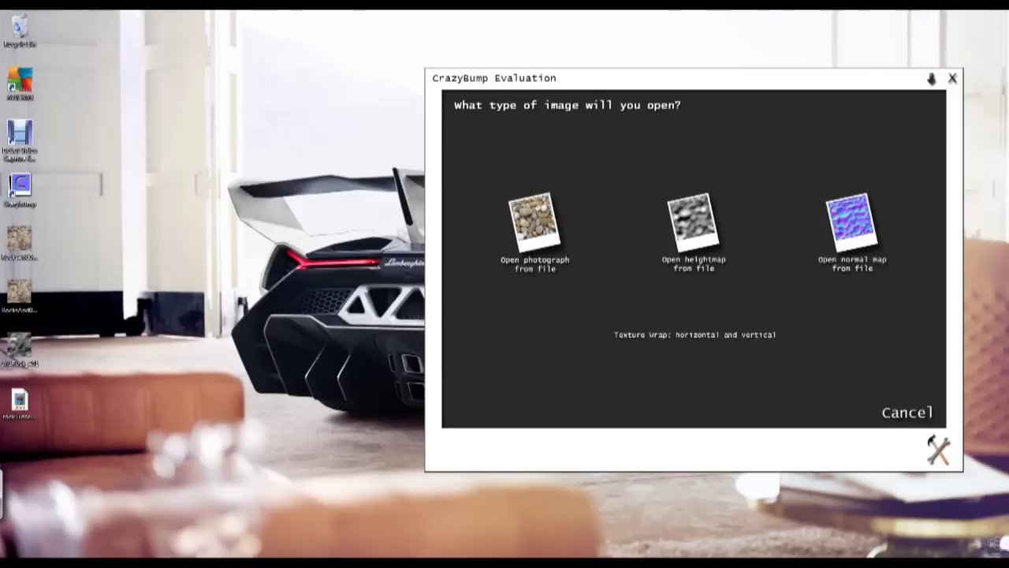
click(535, 228)
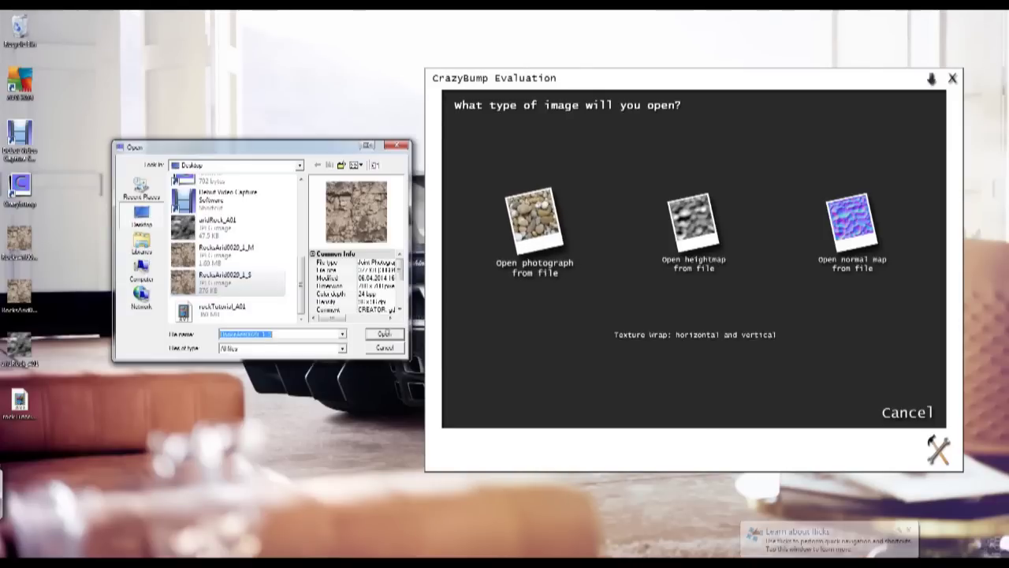
key(Return)
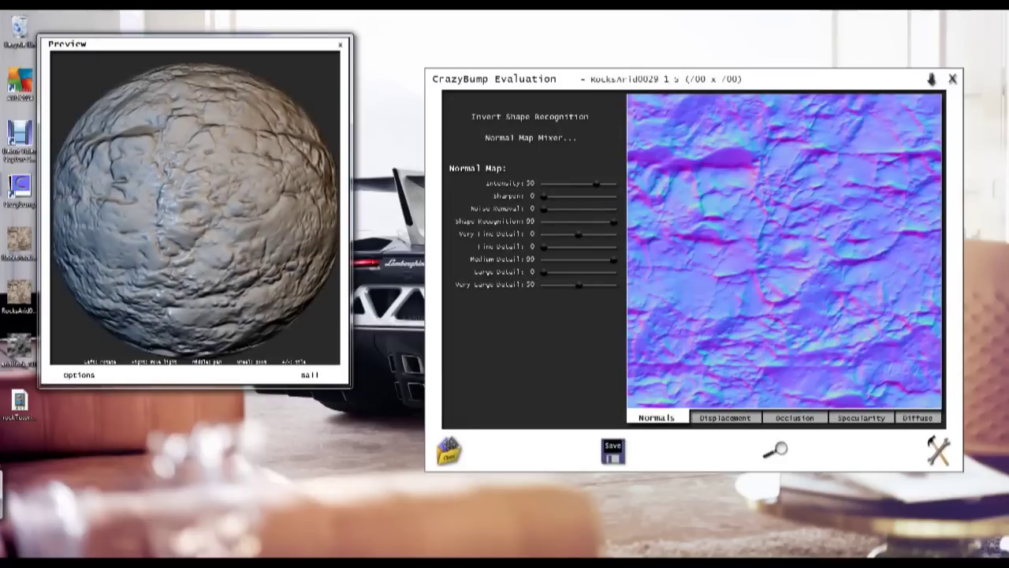
drag(197, 44, 225, 41)
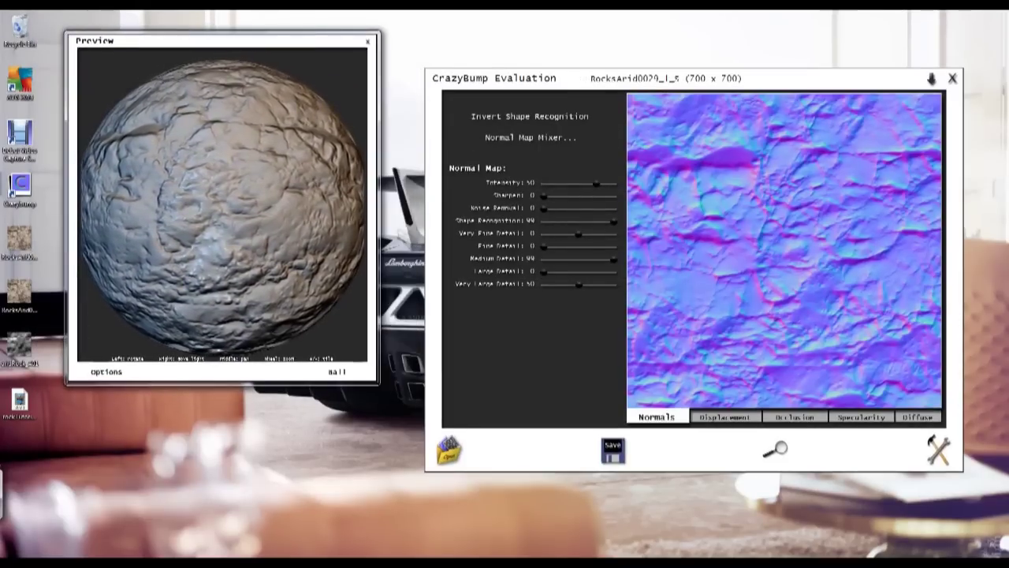
drag(379, 384, 415, 394)
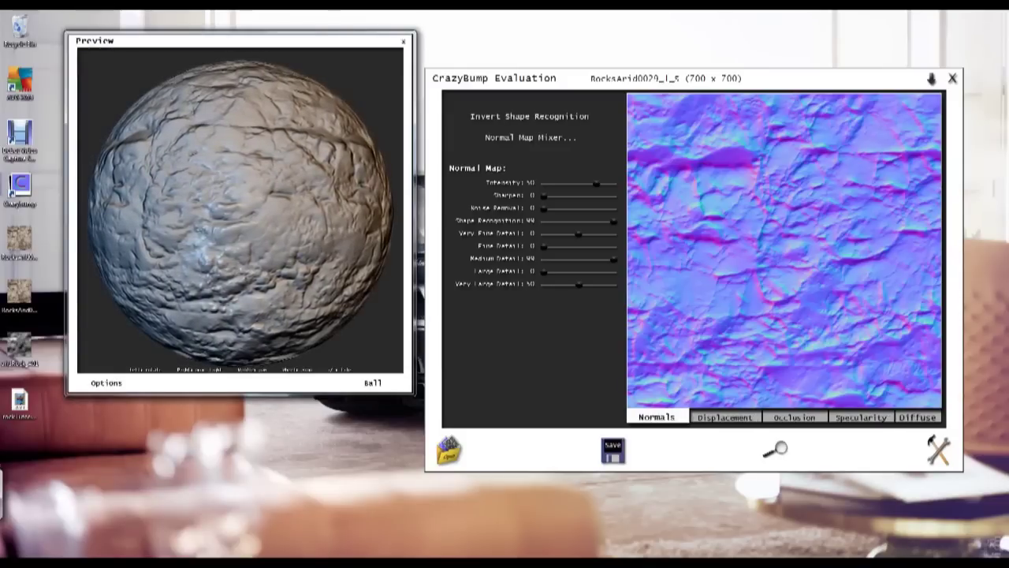
View the diffuse and displacement maps and set the normal map's Sharpen value to 99
click(918, 417)
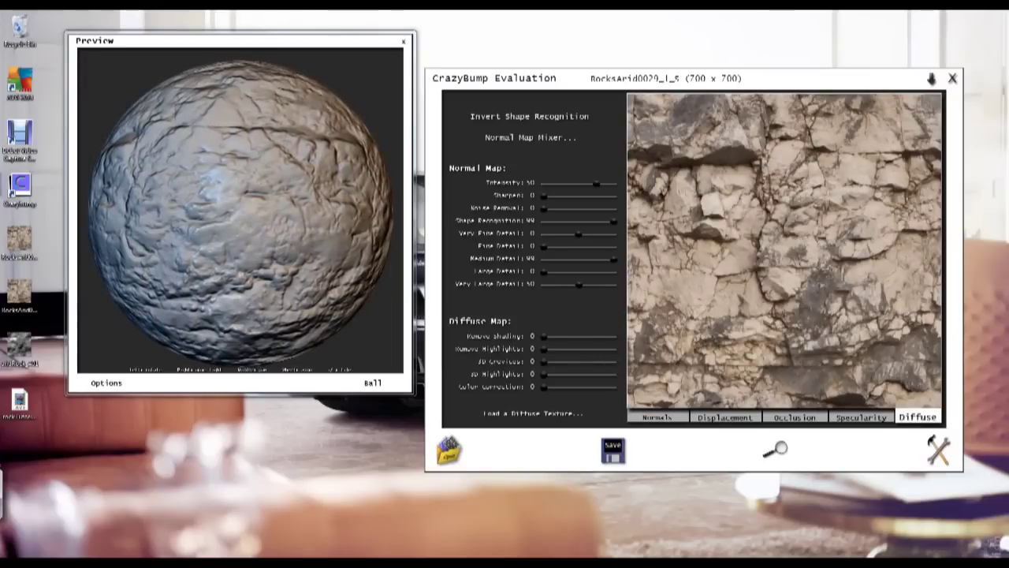
click(725, 417)
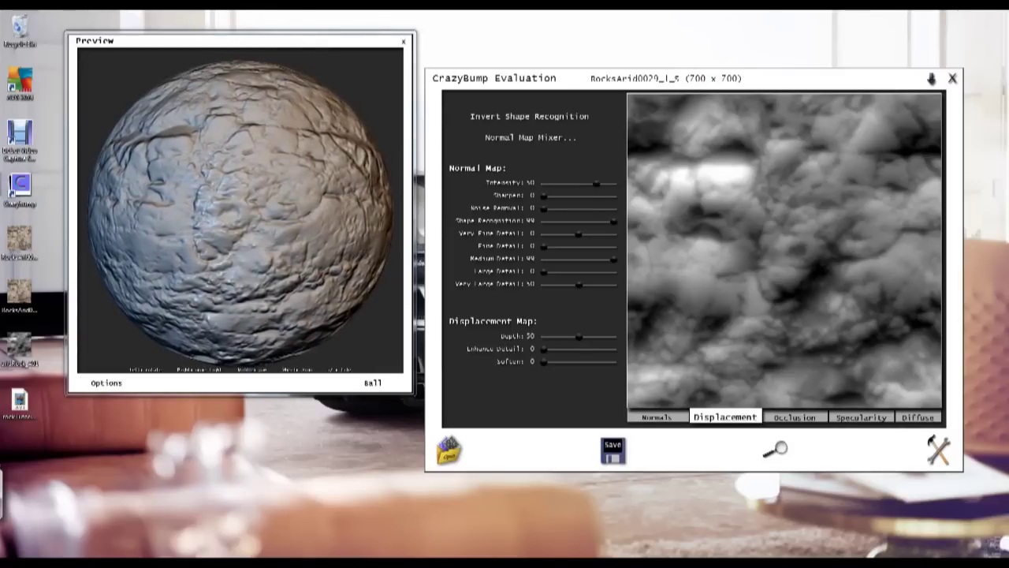
click(404, 42)
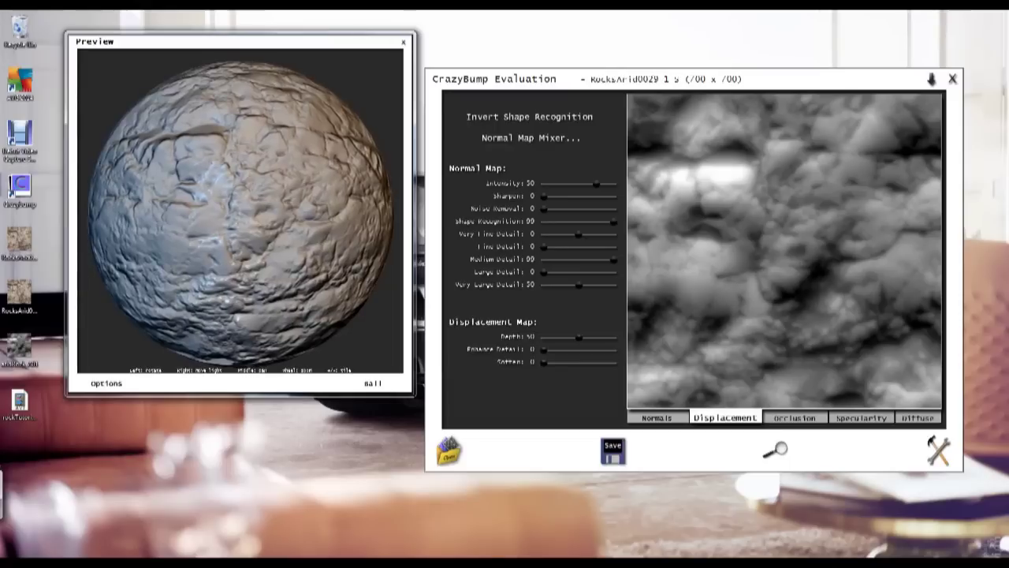
drag(544, 196, 614, 196)
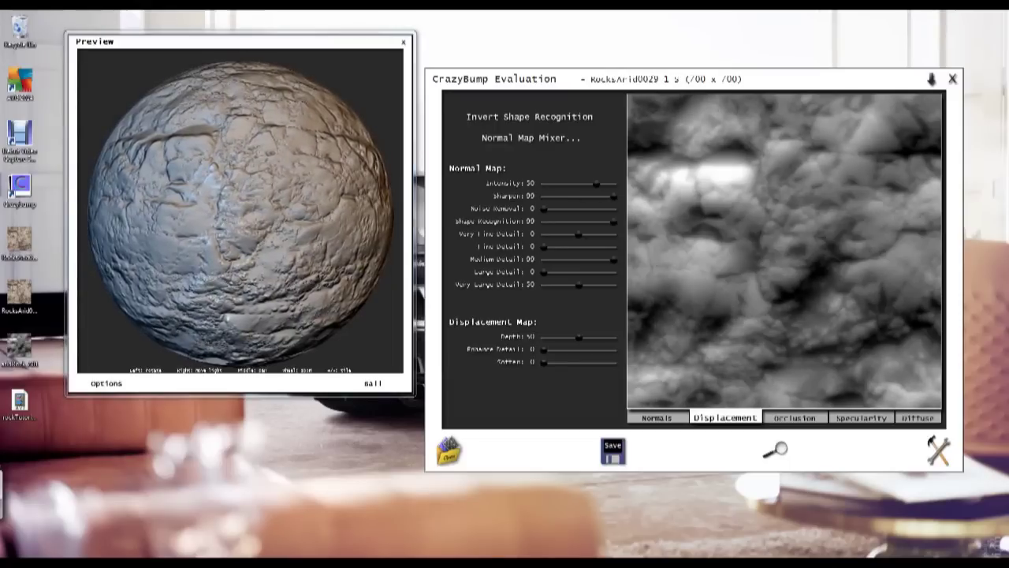
Compare low and high settings of Sharpen and Noise Removal on the preview ball, ending with Sharpen at 99 and Noise Removal at 0
drag(614, 196, 544, 197)
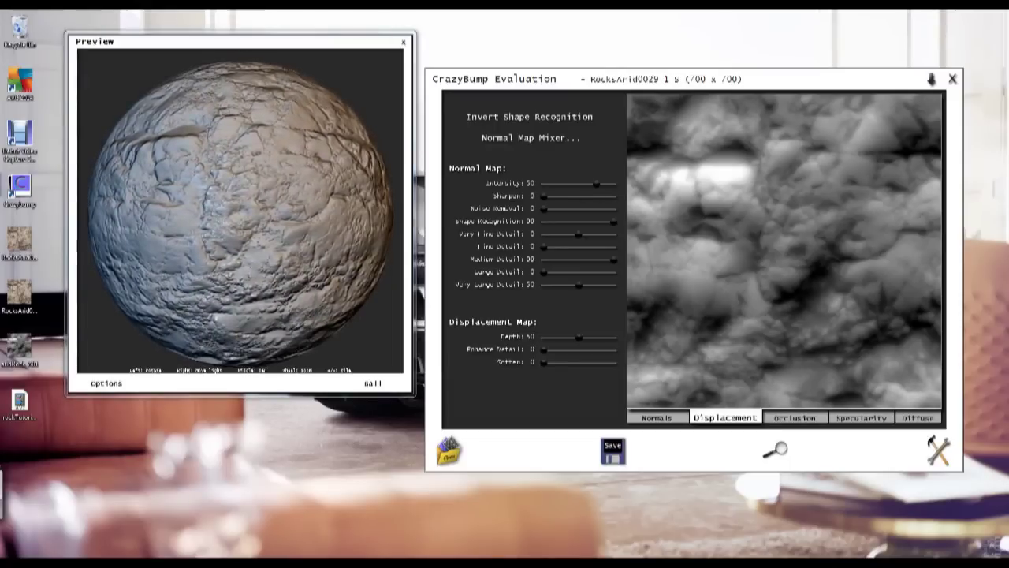
drag(544, 197, 614, 196)
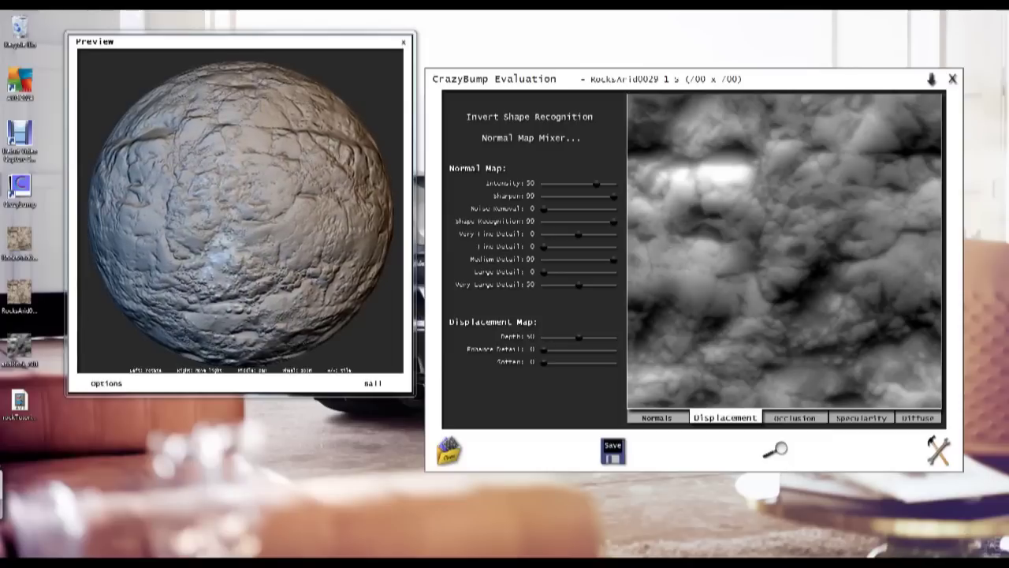
drag(544, 208, 615, 208)
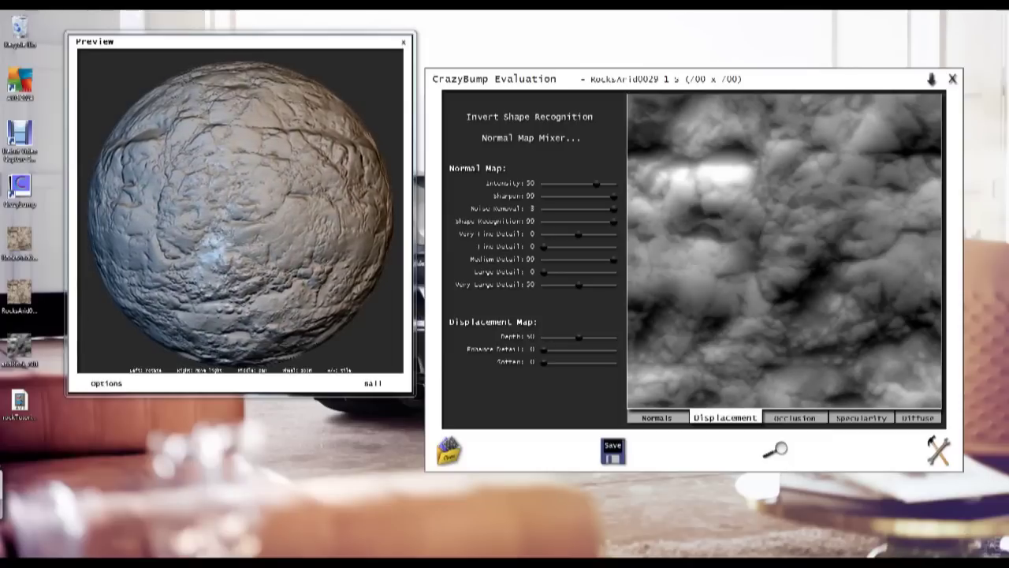
drag(614, 208, 543, 208)
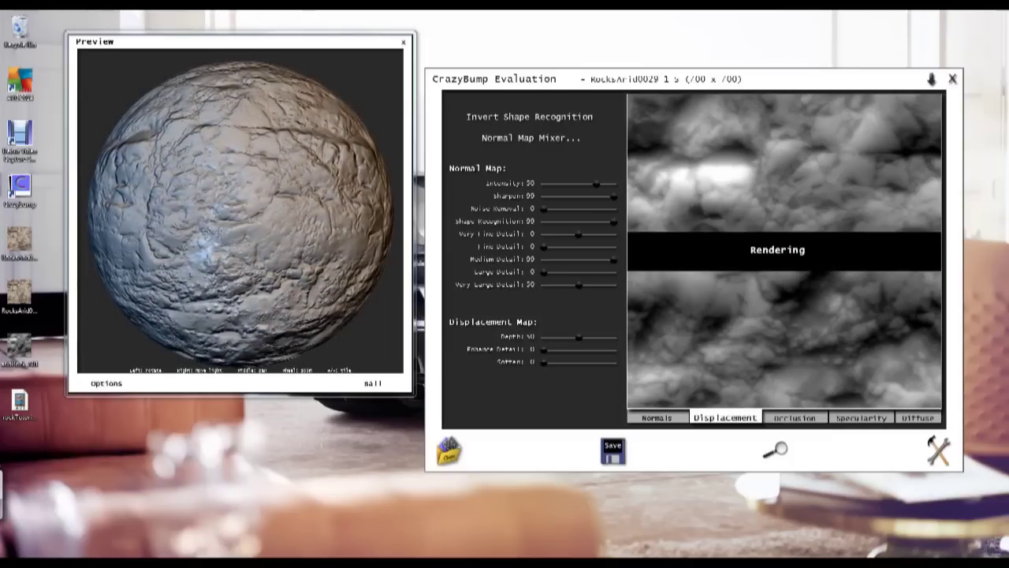
drag(543, 208, 614, 208)
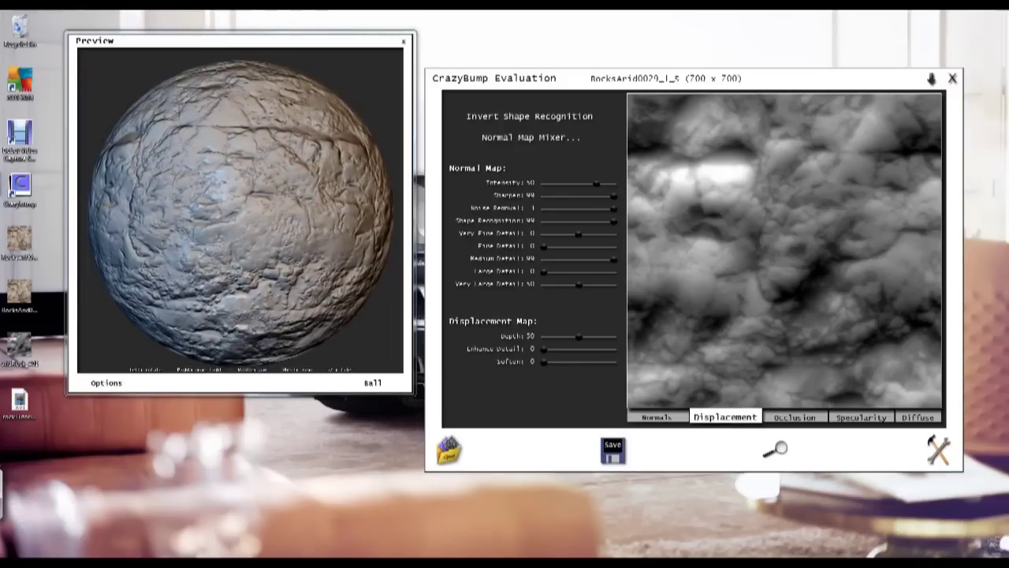
drag(614, 208, 543, 208)
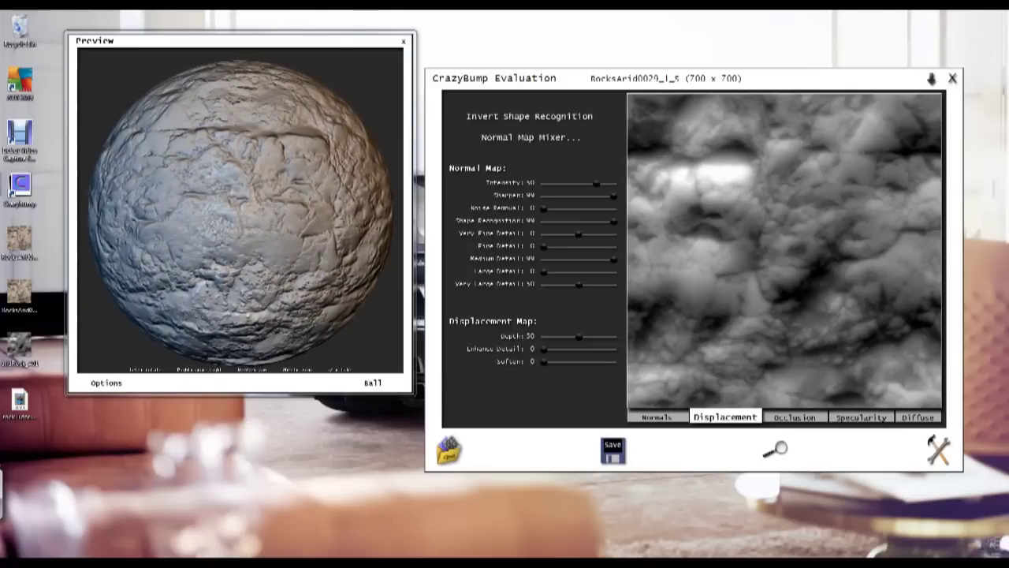
Set Fine Detail to 99 and save the displacement map to the Desktop as the JPEG aridRock_A02
drag(543, 246, 615, 247)
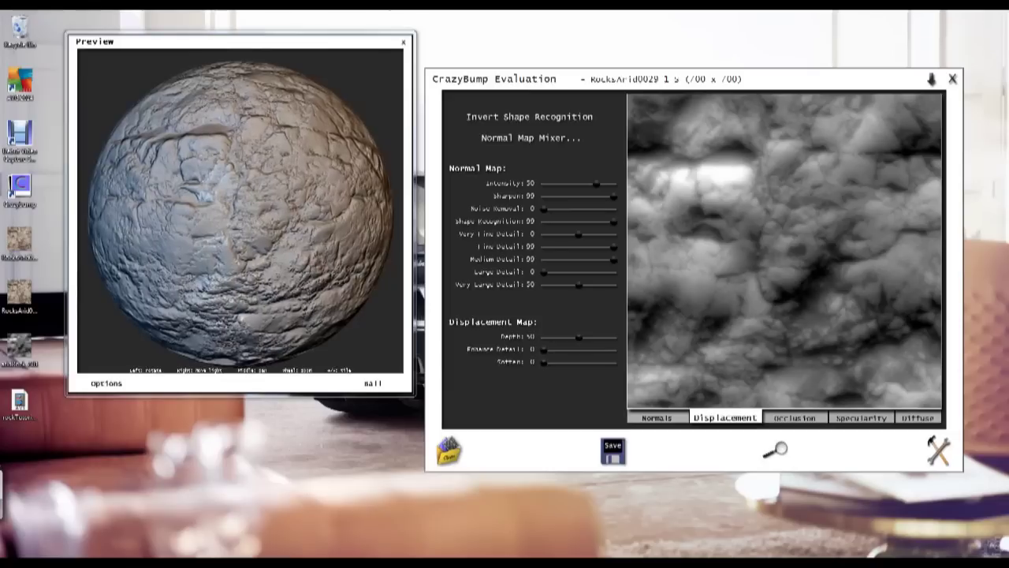
click(613, 451)
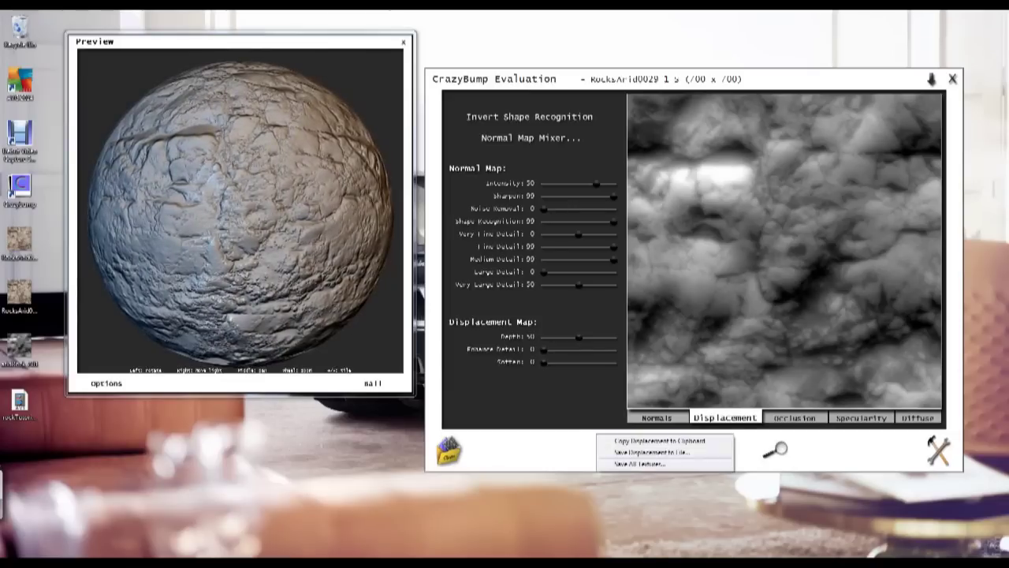
click(652, 452)
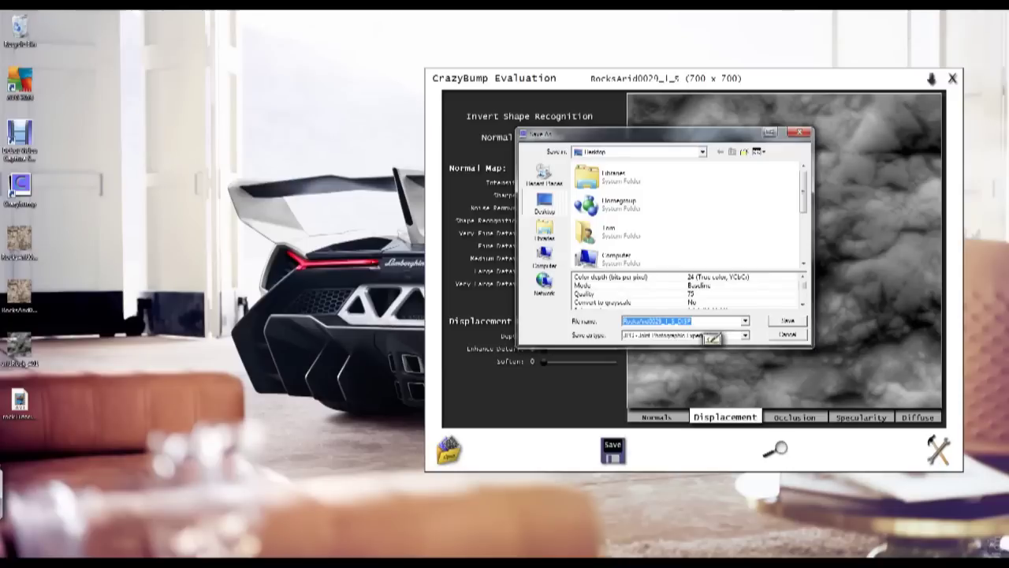
scroll(630, 213, down, 2)
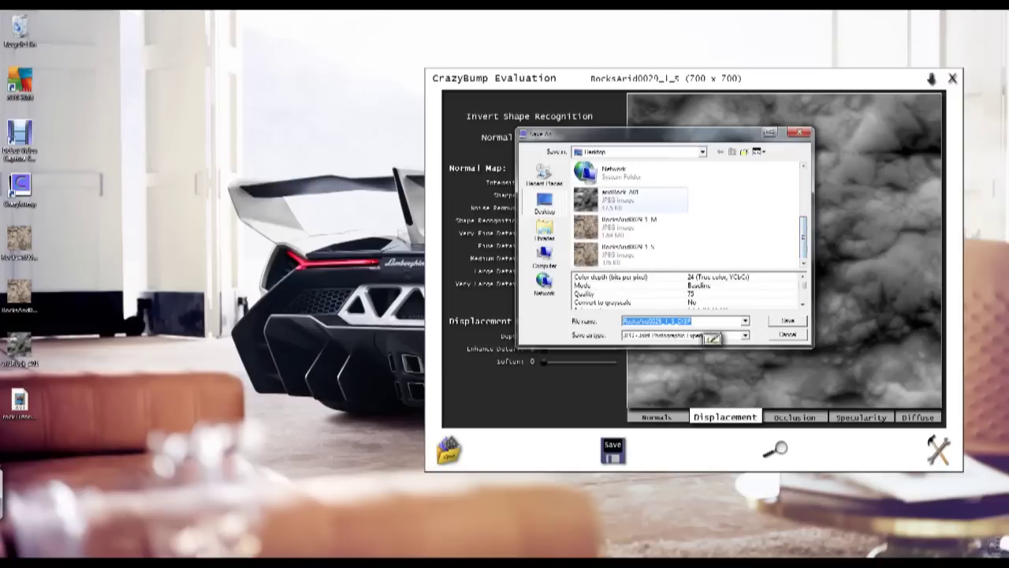
click(623, 200)
click(668, 320)
click(668, 319)
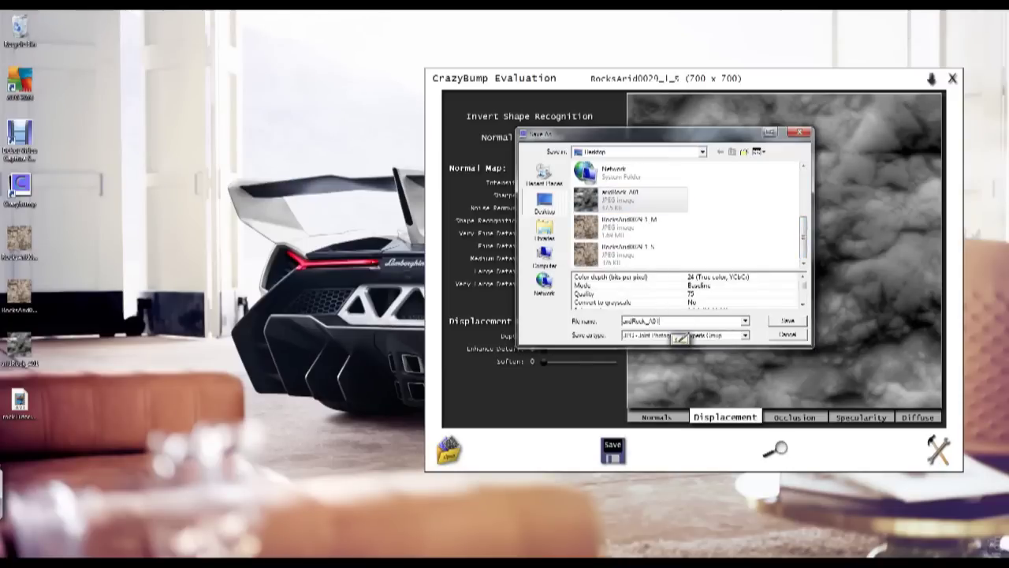
key(BackSpace)
text(2)
key(Return)
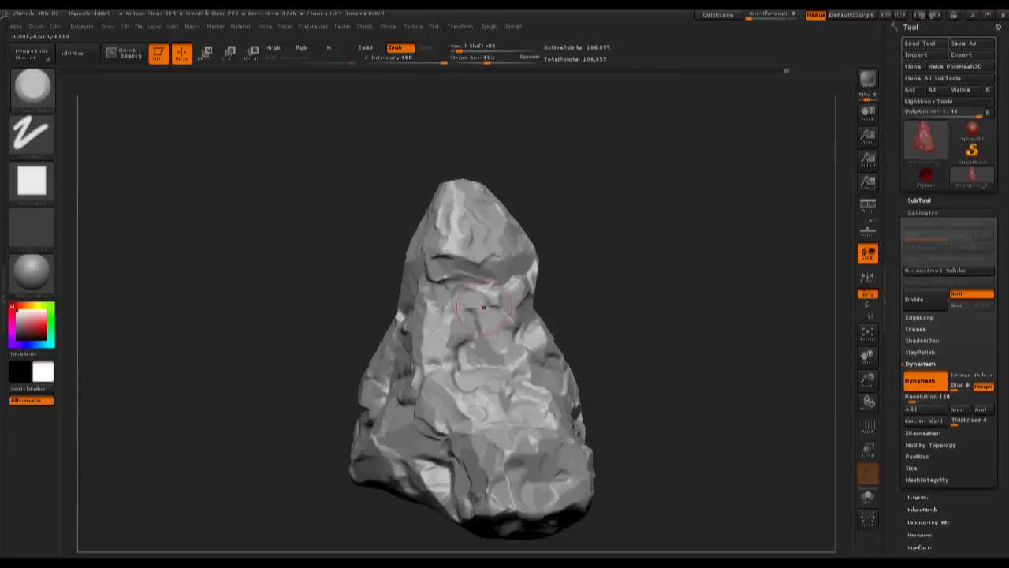
Switch to ZBrush, select the Standard brush and import rock_alpha from the Rock Tutorial folder as its alpha
key(b)
key(s)
key(t)
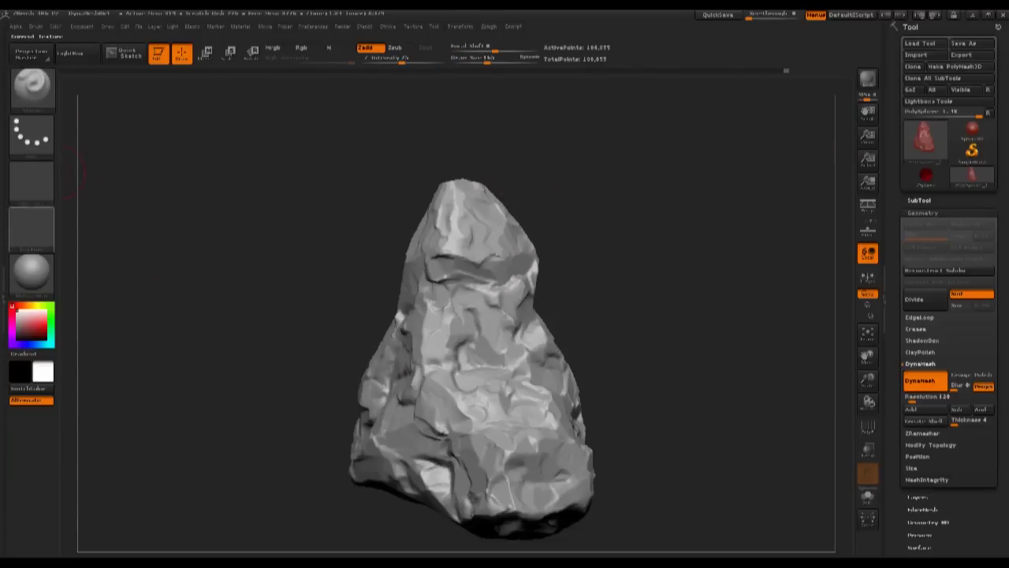
click(32, 183)
click(82, 376)
click(37, 143)
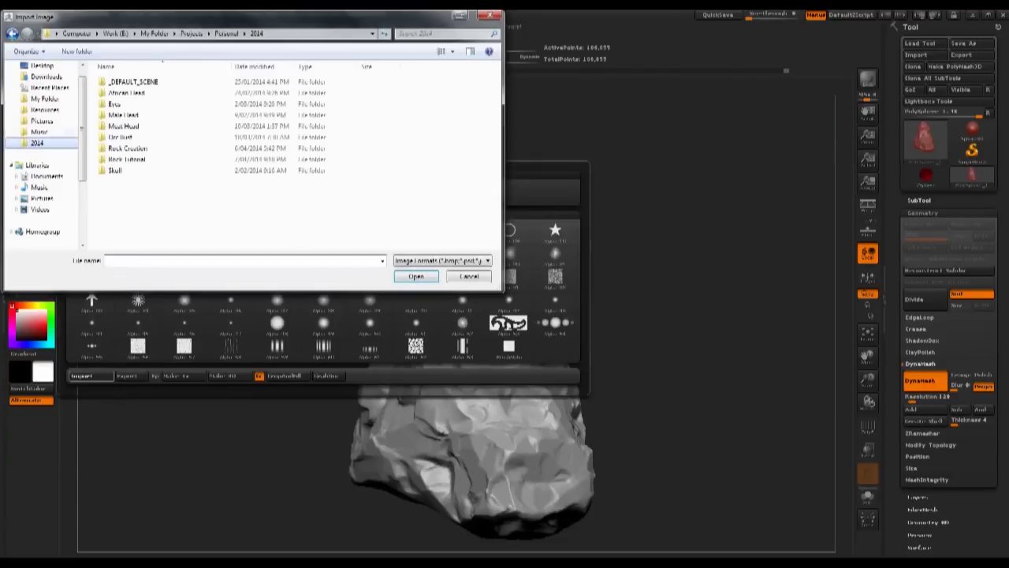
double_click(127, 159)
click(124, 138)
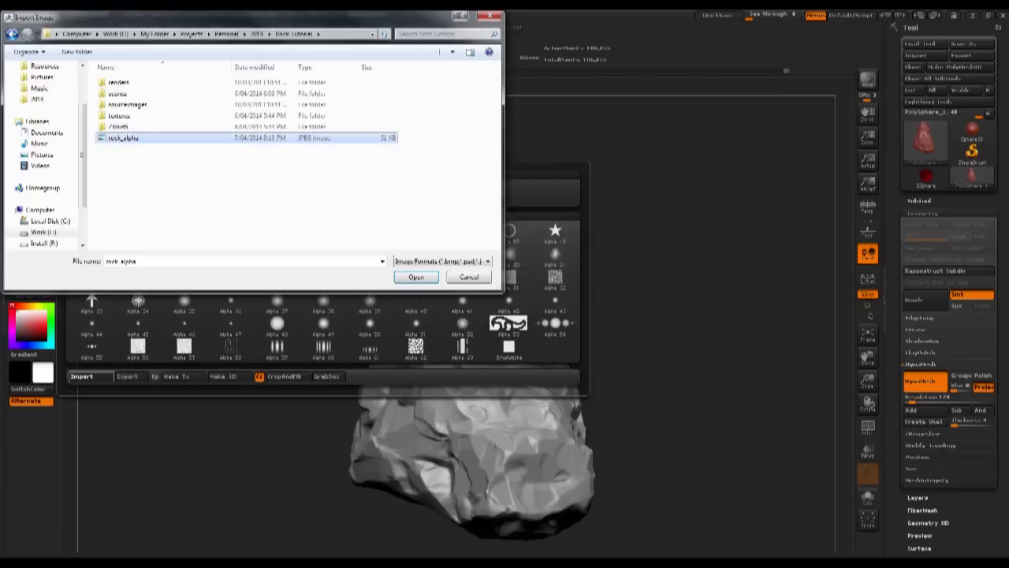
click(416, 277)
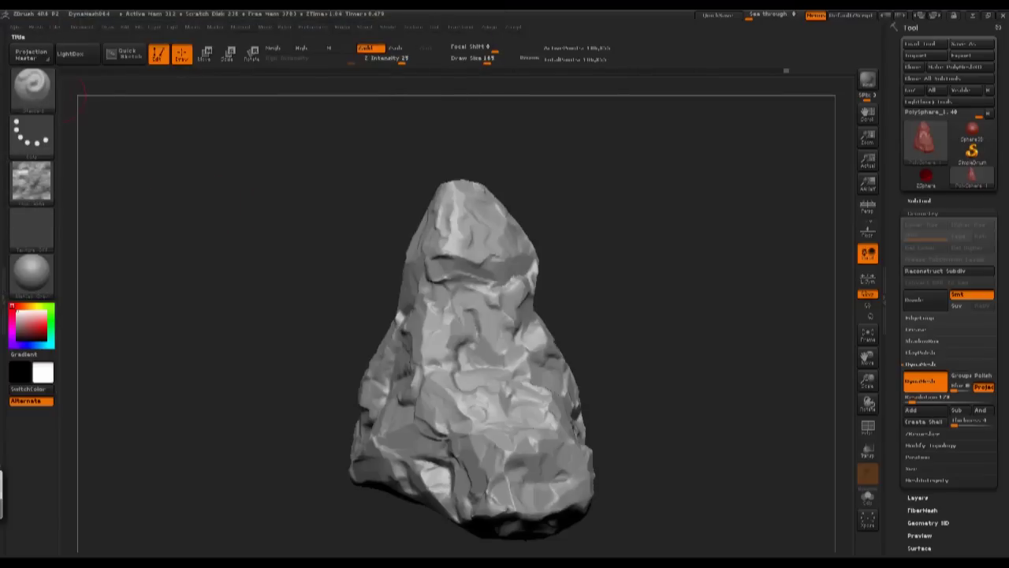
Subdivide the rock mesh once to give it more resolution for surface detail
click(16, 27)
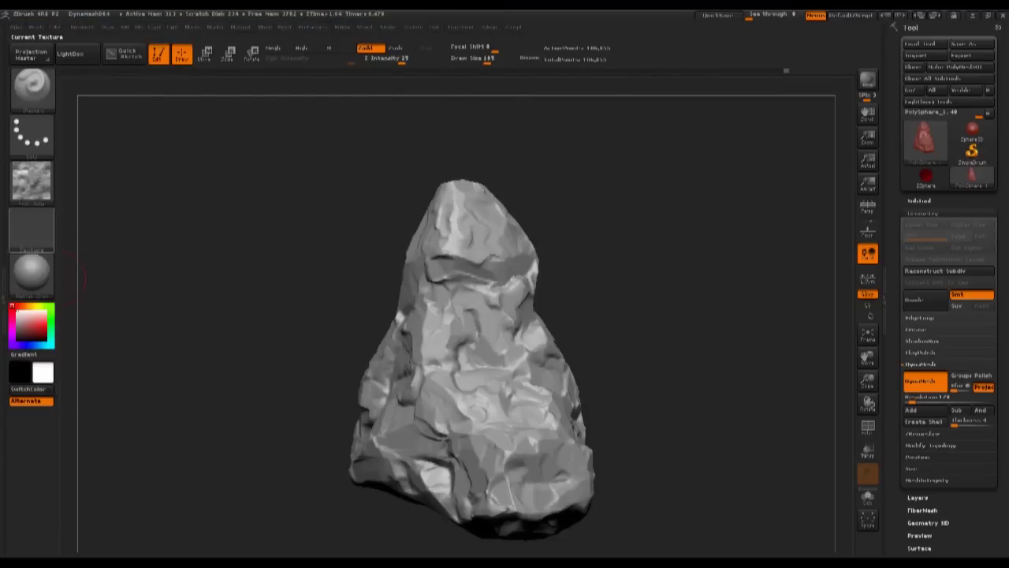
click(16, 26)
mouse_move(671, 213)
alt+mouse_down()
mouse_move(678, 245)
mouse_move(748, 225)
mouse_move(717, 213)
mouse_move(667, 250)
mouse_move(536, 283)
alt+mouse_up()
key(ctrl+d)
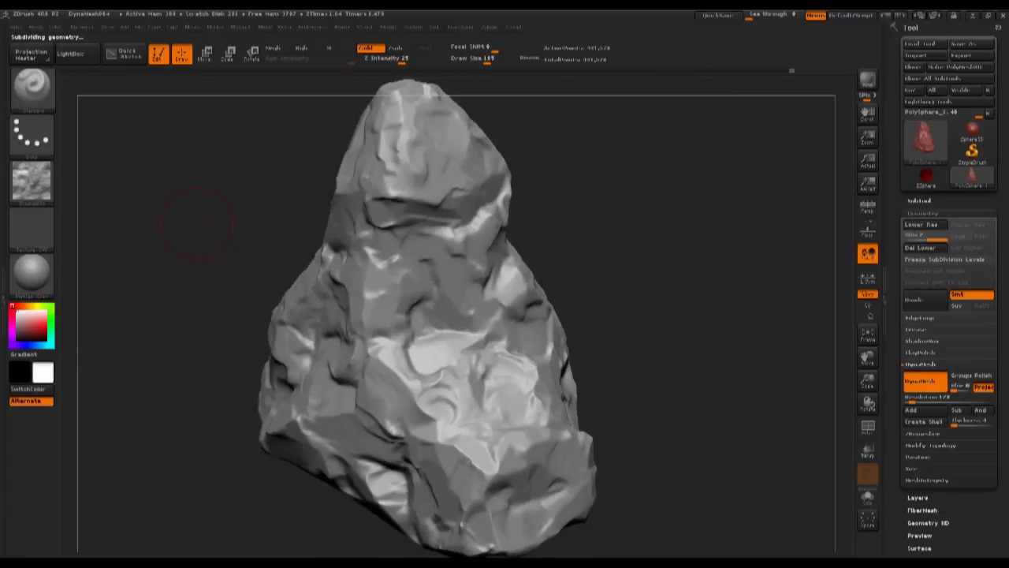
Change the brush stroke to DragRect and try stamping the rock alpha on the front of the rock
click(31, 136)
click(136, 146)
drag(473, 312, 355, 324)
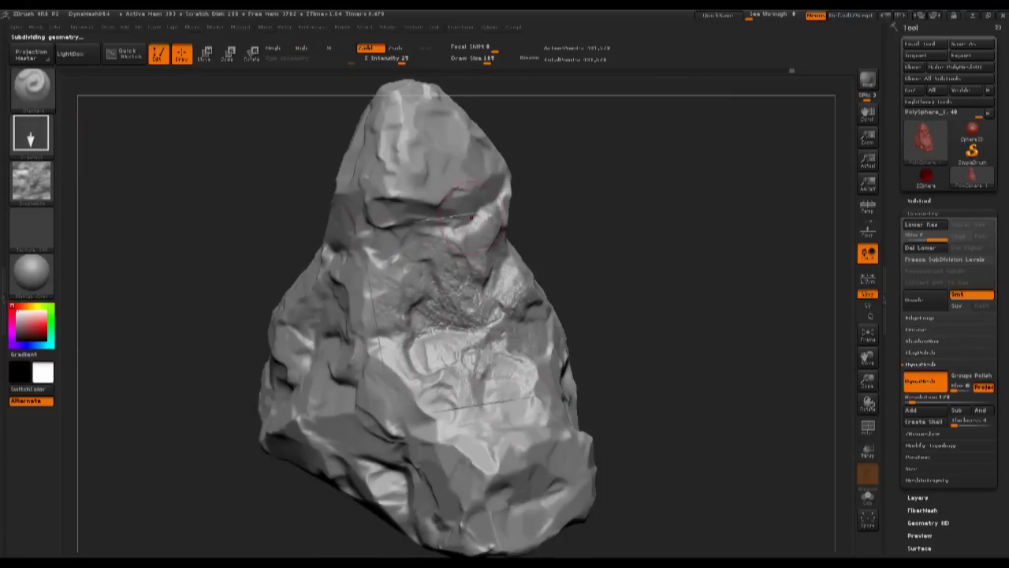
key(ctrl+z)
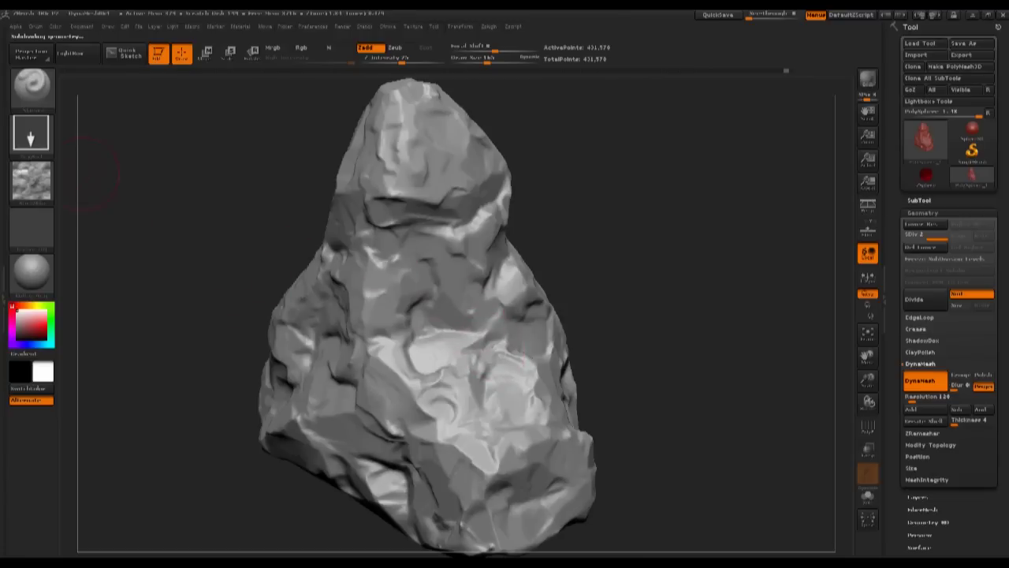
Set the alpha's MidValue to 50 and try a stamp on the rock's bright front face
click(14, 26)
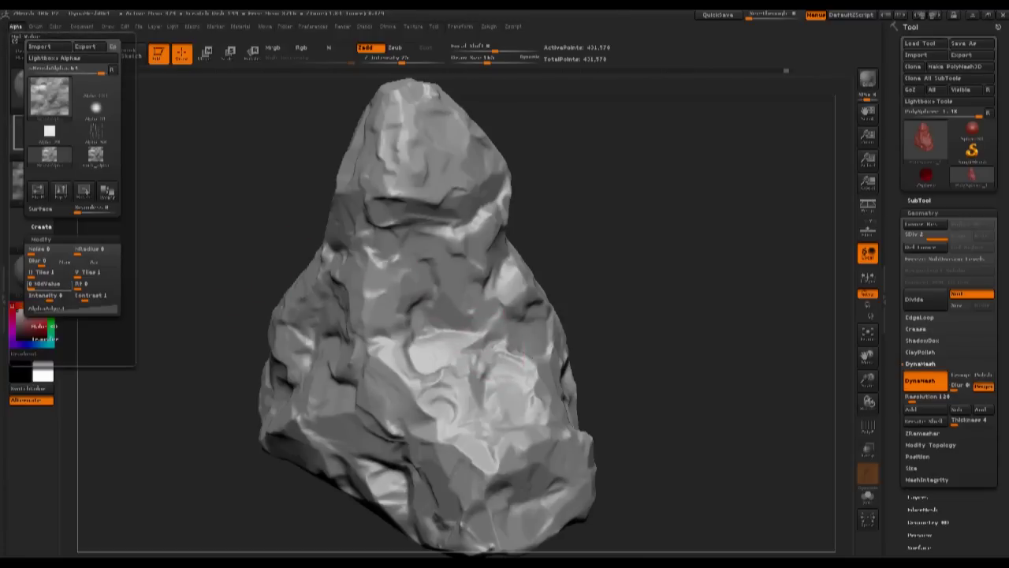
drag(32, 284, 41, 284)
drag(225, 214, 191, 221)
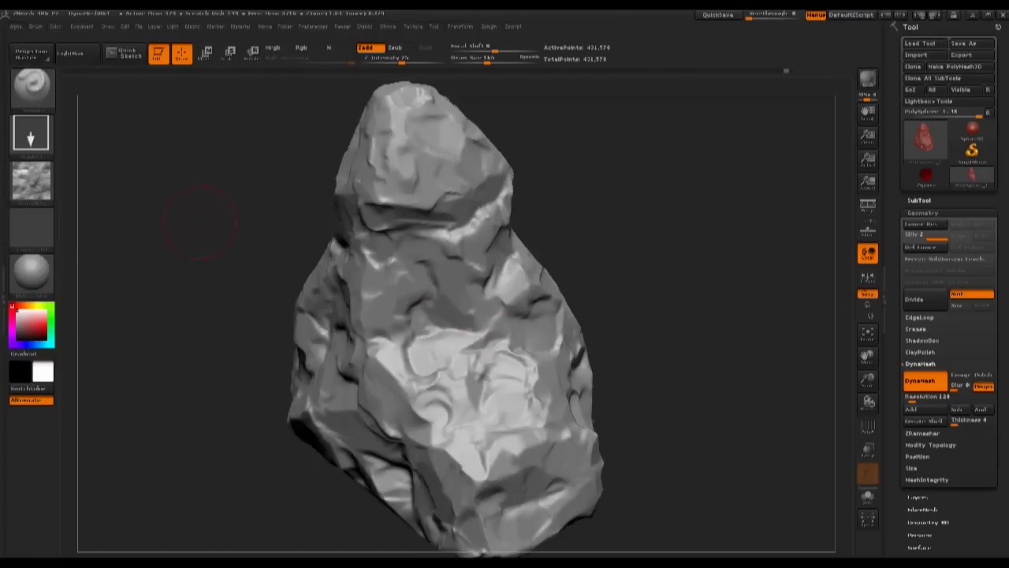
drag(463, 386, 505, 439)
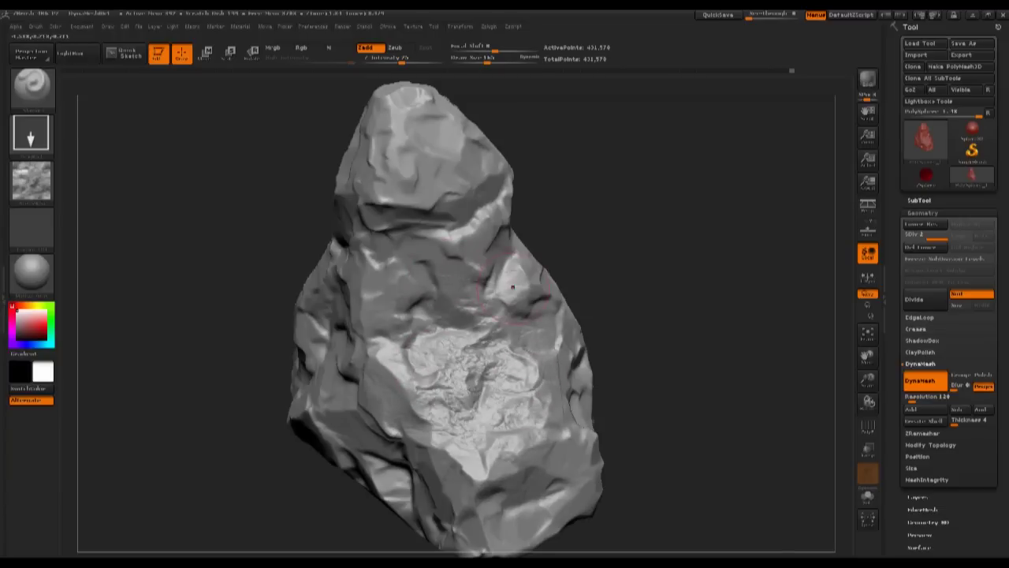
key(ctrl+z)
click(15, 26)
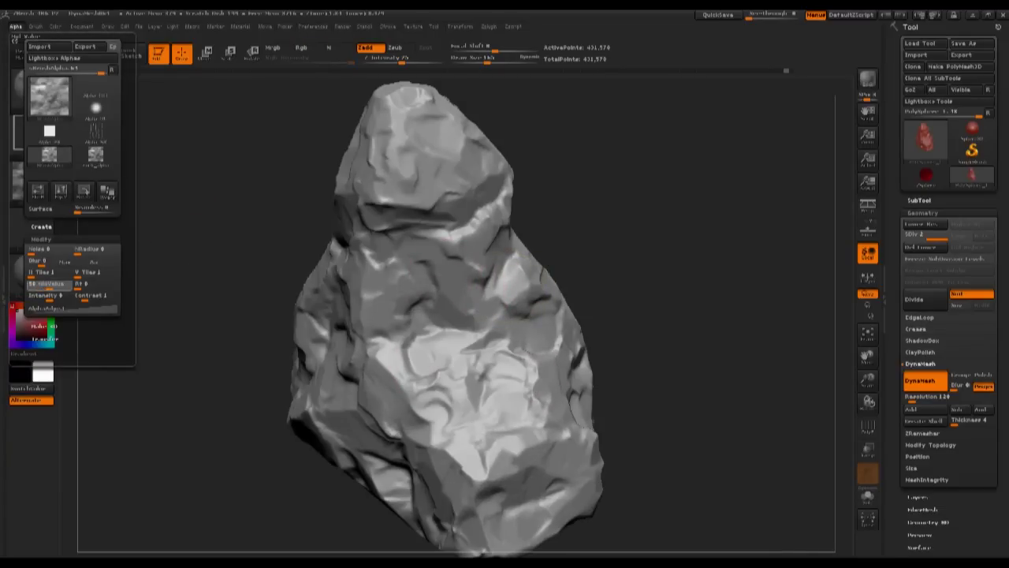
key(Return)
Try stamping the rock alpha across the lower front of the rock, then undo it
drag(188, 273, 142, 276)
drag(494, 378, 501, 339)
drag(526, 424, 552, 459)
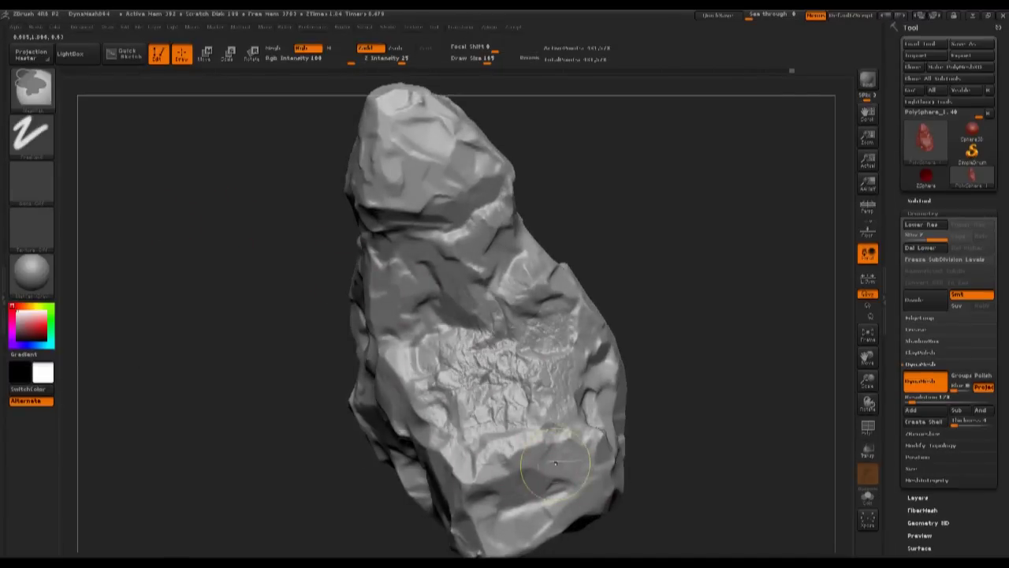
key(ctrl+z)
Add radial fade to the rock alpha and try soft-edged stamps on the rock's faces
click(16, 27)
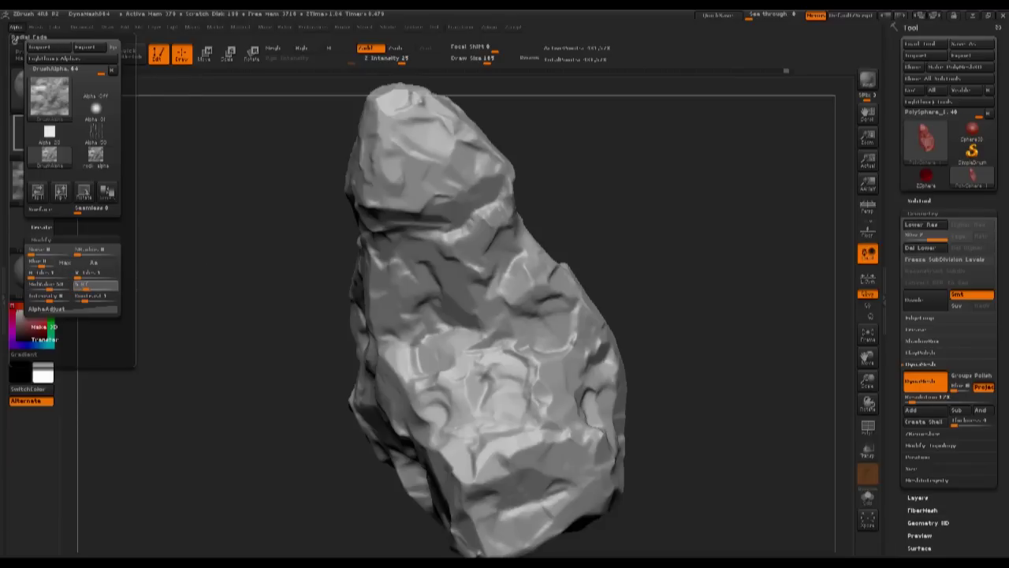
drag(670, 213, 647, 266)
drag(494, 352, 356, 315)
key(ctrl+z)
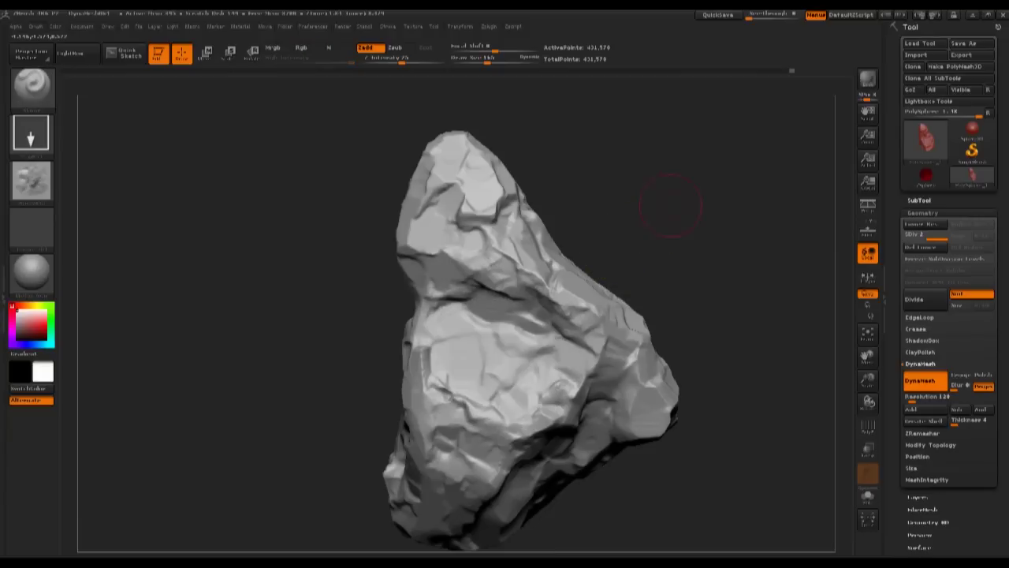
alt+drag(671, 207, 659, 327)
drag(500, 369, 220, 213)
key(ctrl+z)
Duplicate the rock subtool
drag(678, 229, 820, 189)
mouse_move(713, 225)
mouse_down()
mouse_move(734, 213)
mouse_move(600, 272)
mouse_up()
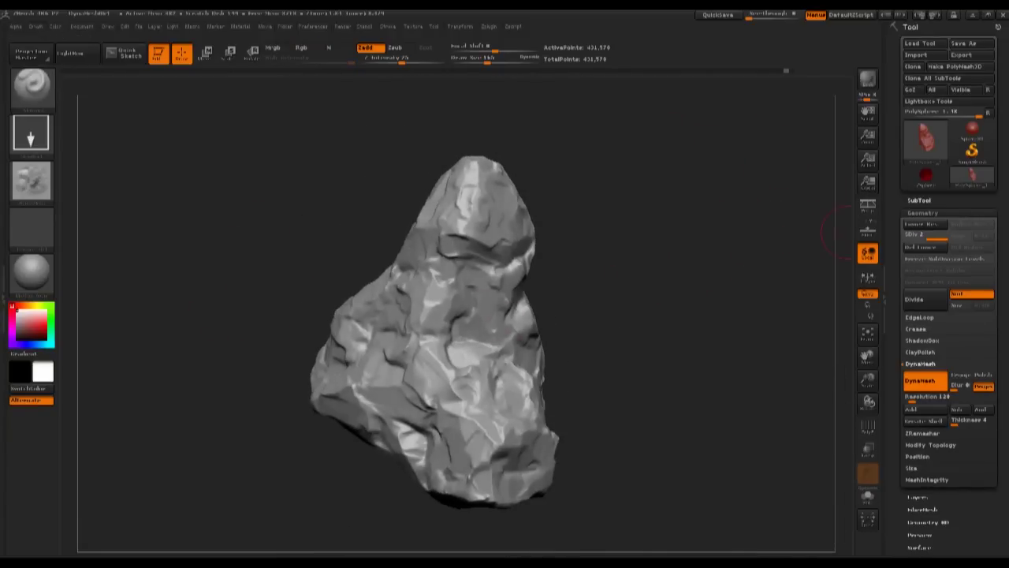
click(920, 200)
mouse_move(714, 284)
mouse_down()
mouse_move(723, 298)
mouse_move(715, 288)
mouse_up()
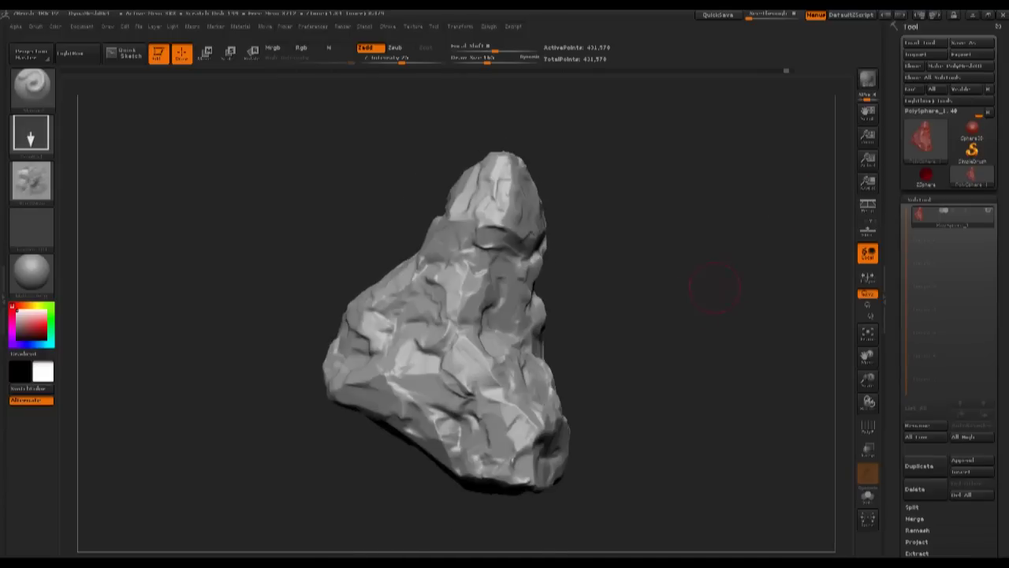
click(919, 466)
drag(1000, 217, 1000, 201)
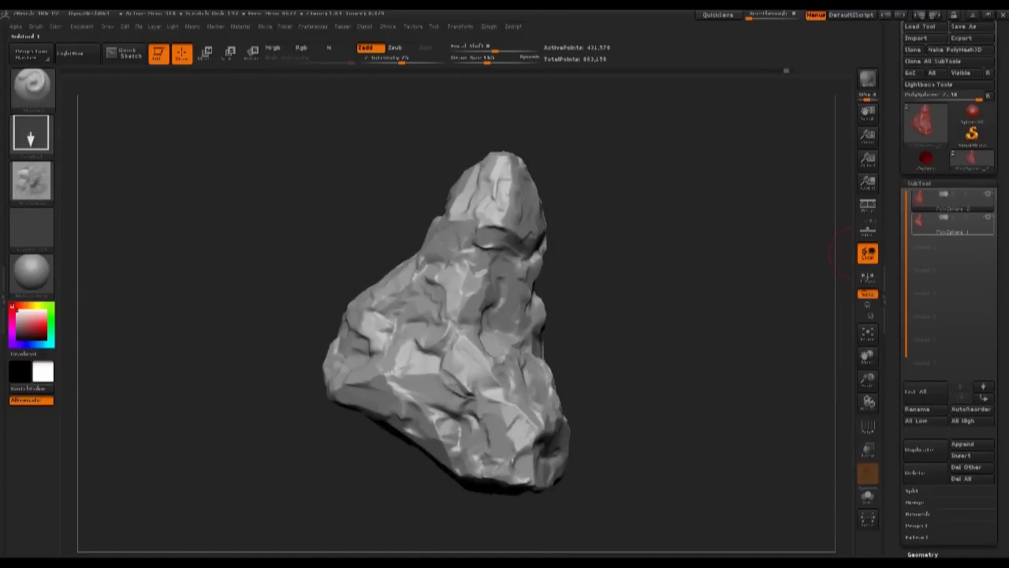
Remesh the selected rock subtool with ZRemesher, using a Target Polygons Count of 1
drag(1000, 374, 1000, 172)
click(923, 352)
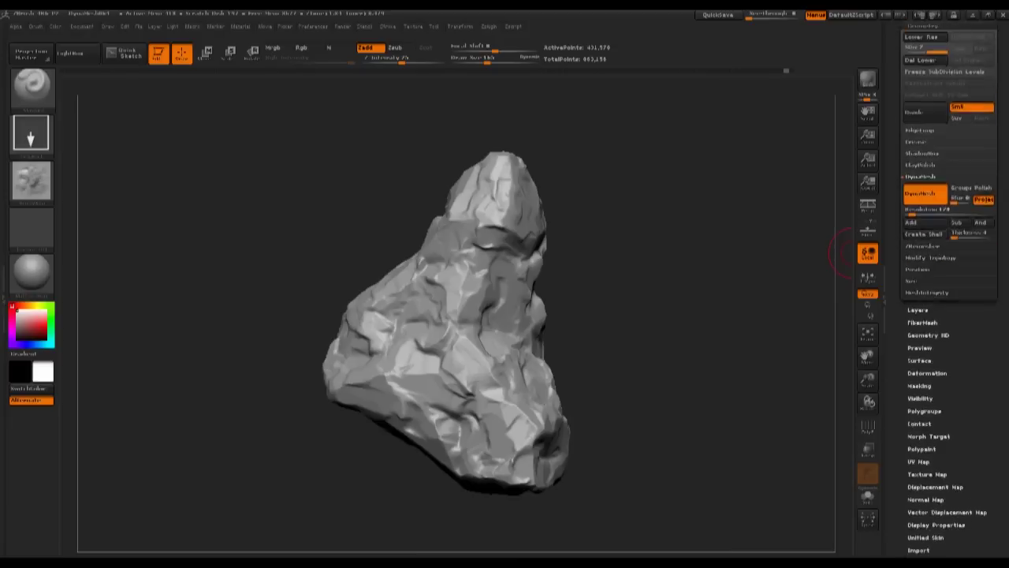
click(921, 427)
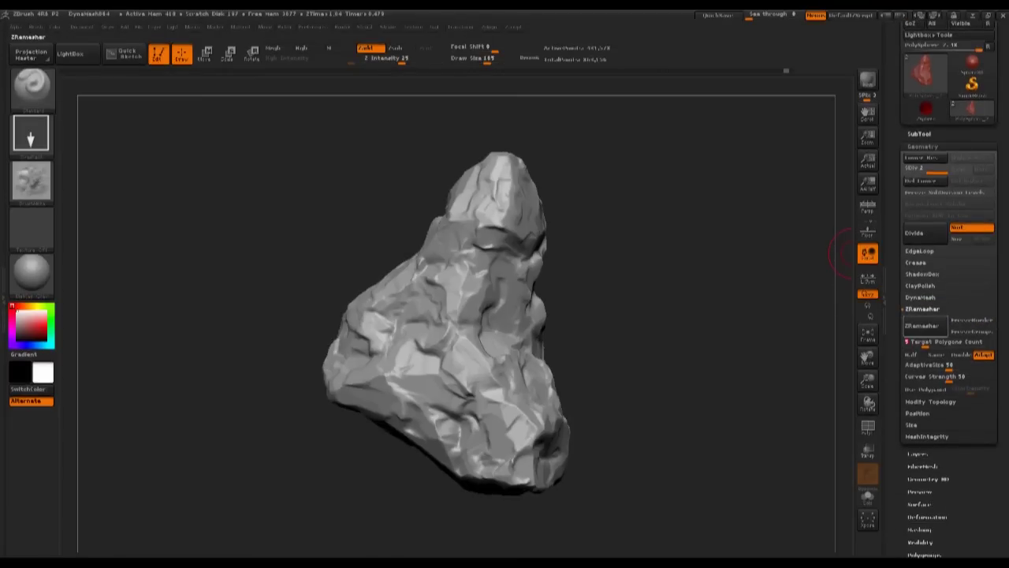
click(922, 325)
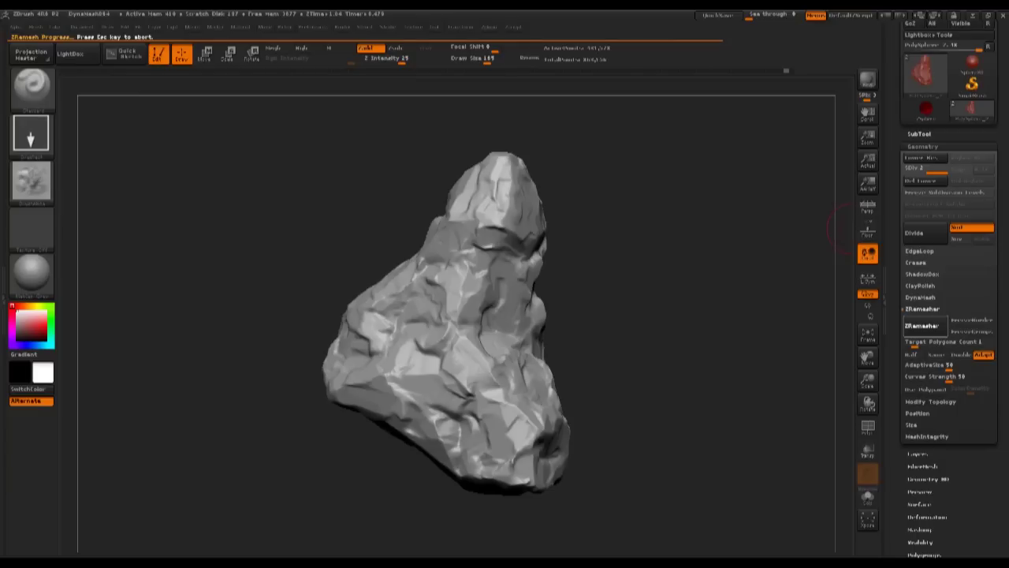
Display the polygon wireframe on the remeshed rock and examine its topology from several sides
click(919, 134)
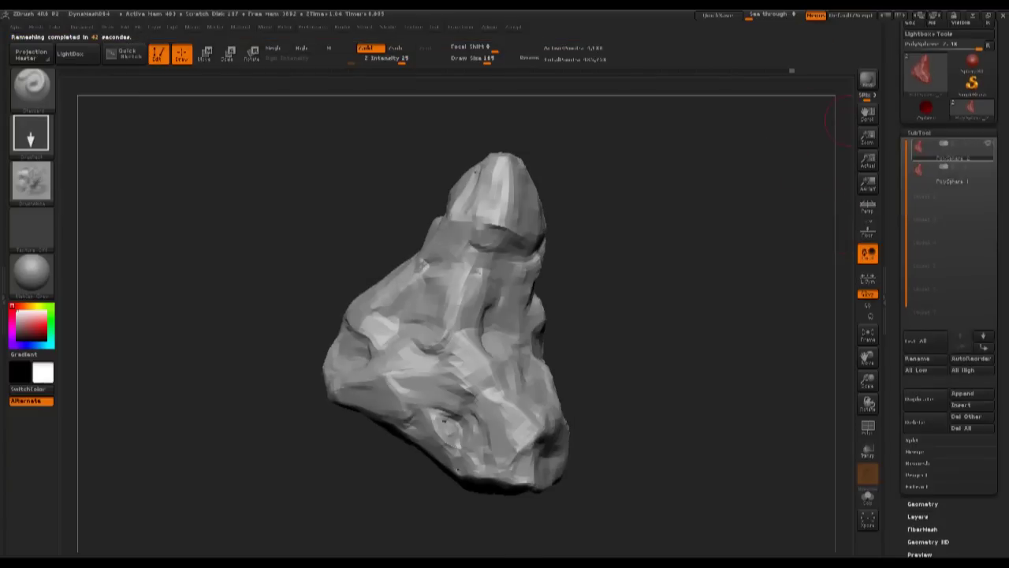
mouse_move(952, 173)
drag(722, 231, 450, 241)
key(shift+f)
mouse_move(777, 236)
mouse_down()
mouse_move(745, 254)
mouse_move(691, 247)
mouse_move(409, 319)
mouse_up()
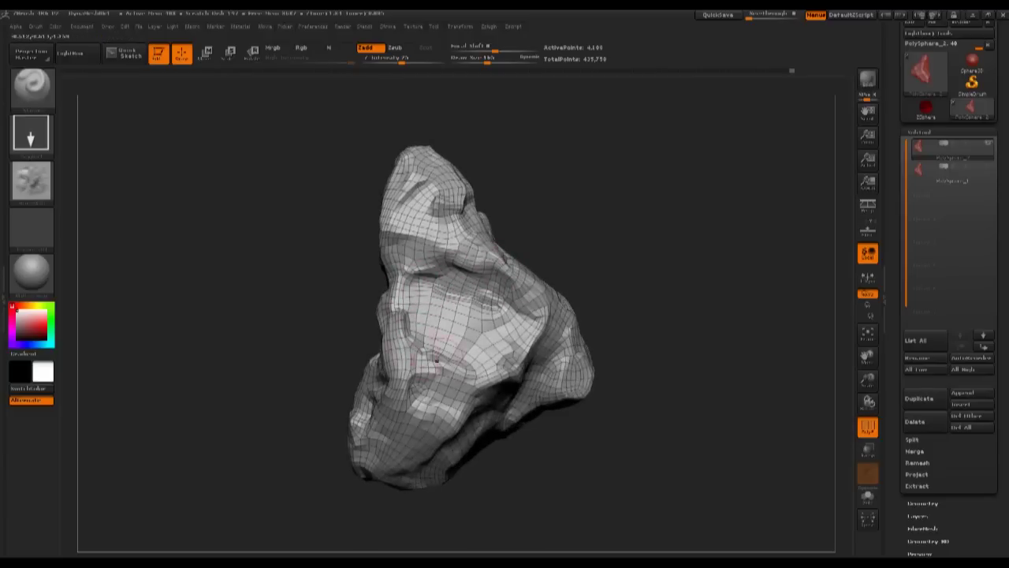
Hide the polygon wireframe, then subdivide the remeshed rock twice and step down one subdivision level
mouse_move(566, 315)
mouse_down()
mouse_move(642, 192)
mouse_move(440, 235)
mouse_up()
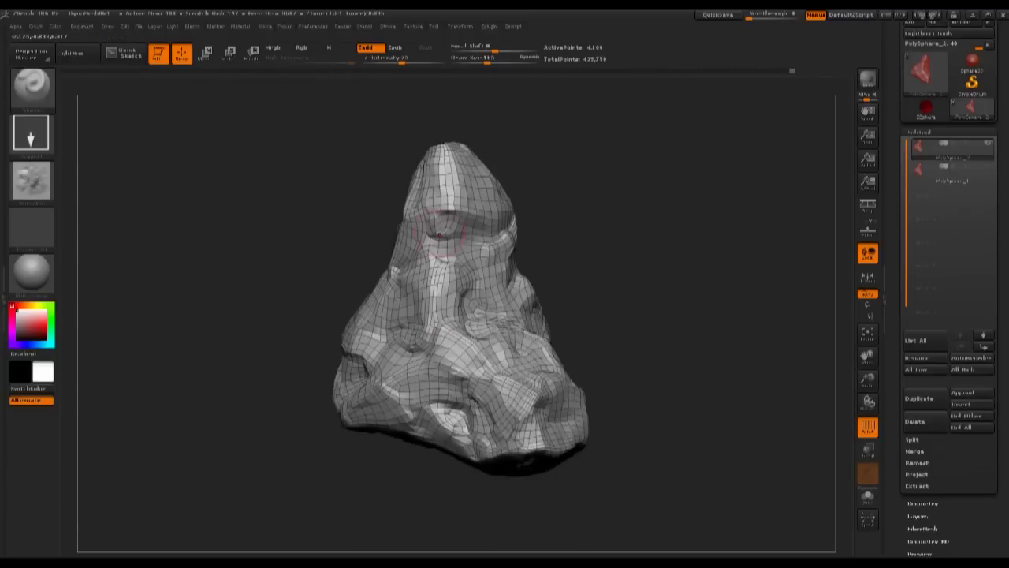
mouse_move(546, 389)
mouse_down()
mouse_move(537, 461)
mouse_move(517, 485)
mouse_move(489, 446)
mouse_move(505, 386)
mouse_move(355, 371)
mouse_move(544, 371)
mouse_up()
drag(473, 323, 460, 254)
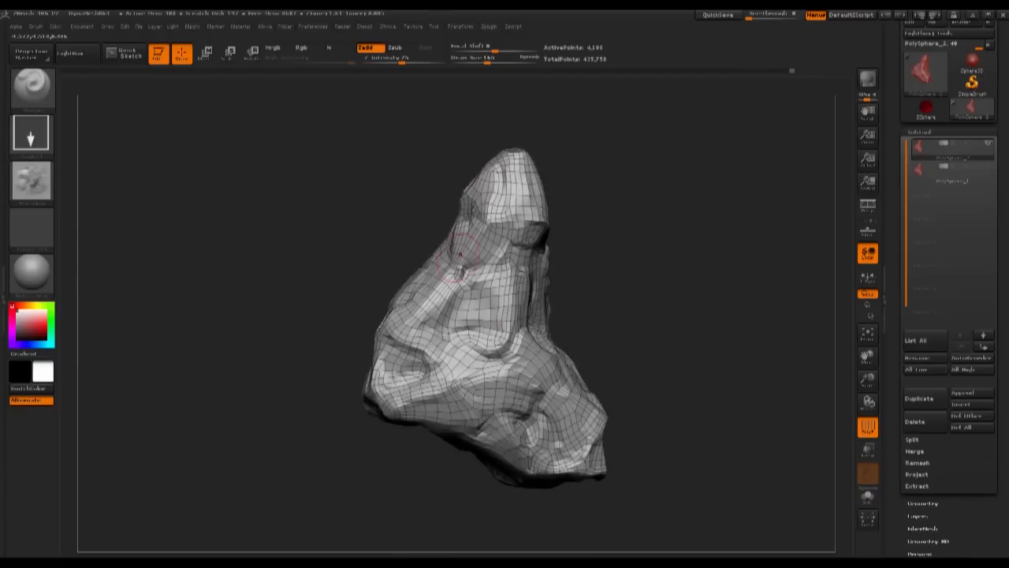
drag(621, 277, 452, 288)
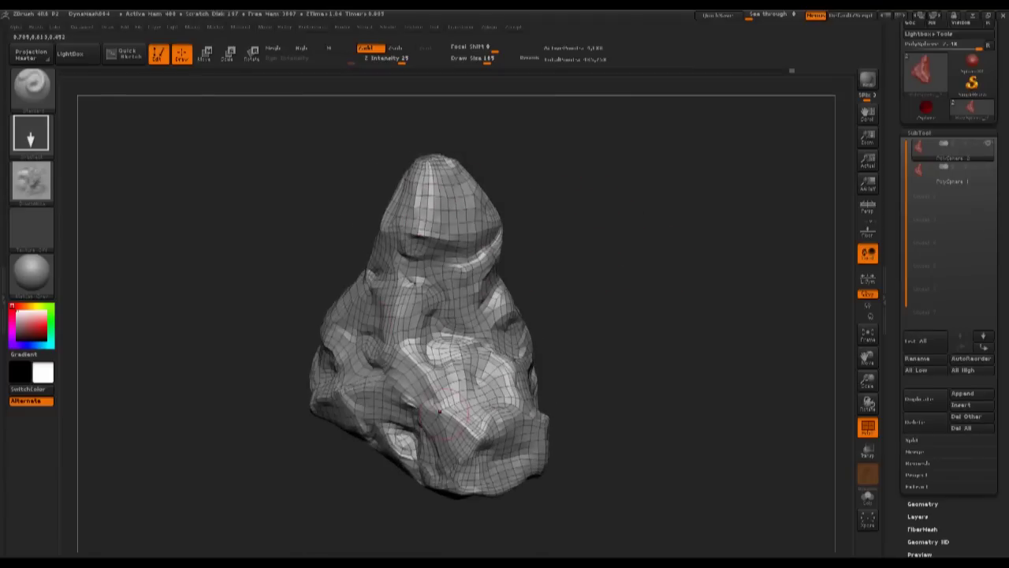
mouse_move(579, 264)
mouse_down()
mouse_move(611, 237)
mouse_move(651, 229)
mouse_up()
click(952, 175)
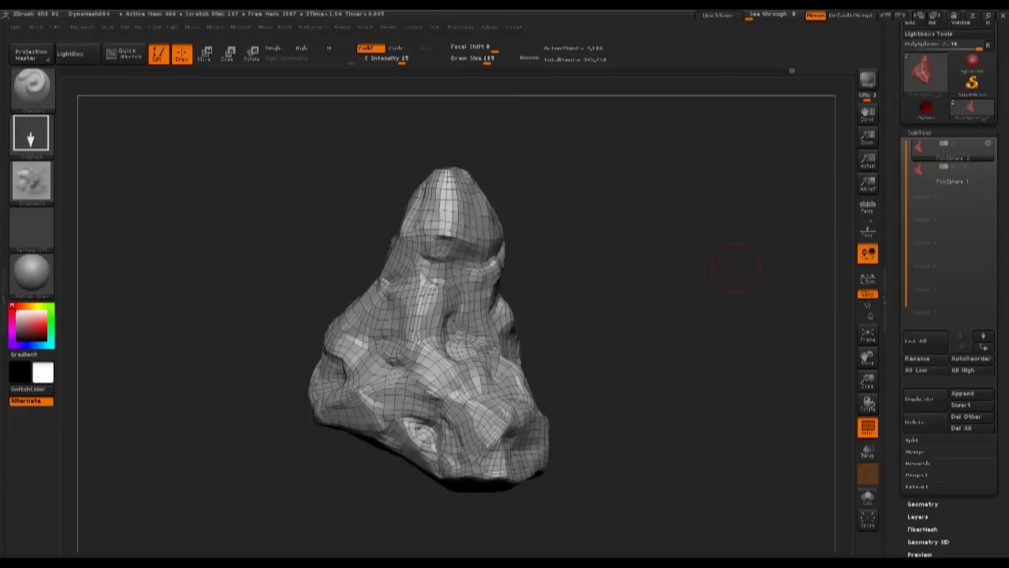
key(shift+f)
key(ctrl+d)
key(ctrl+d)
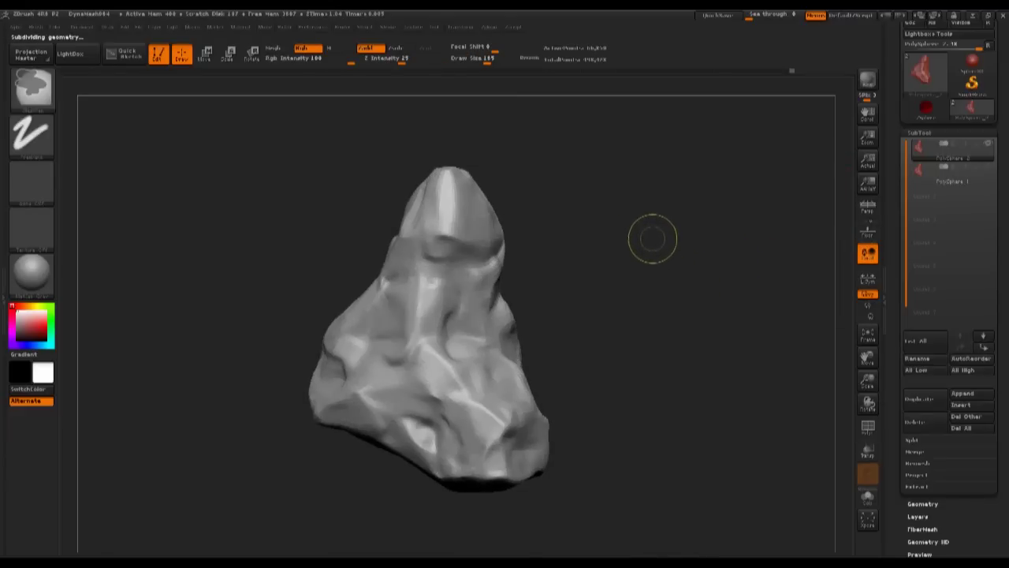
key(shift+d)
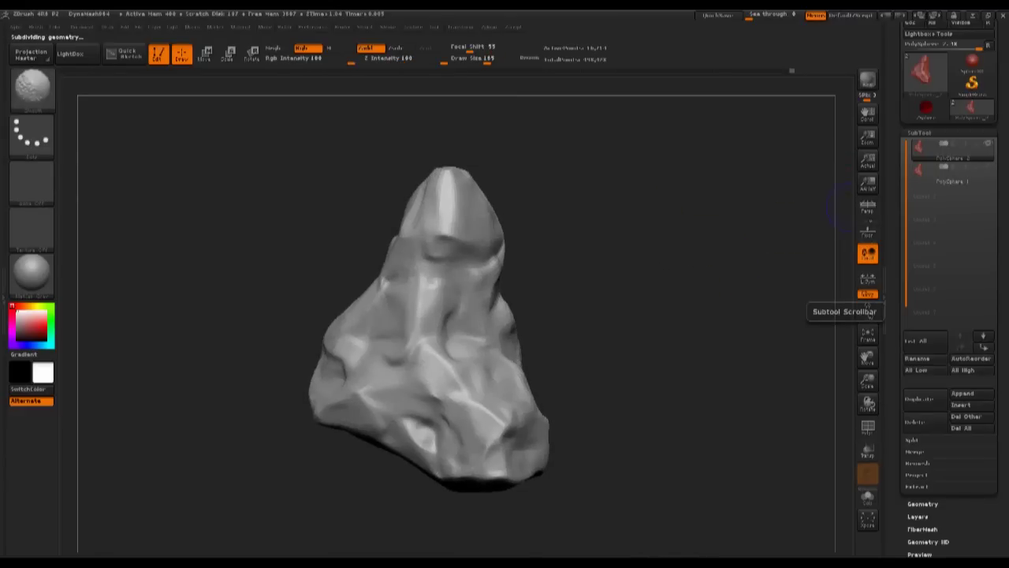
key(b)
key(c)
key(b)
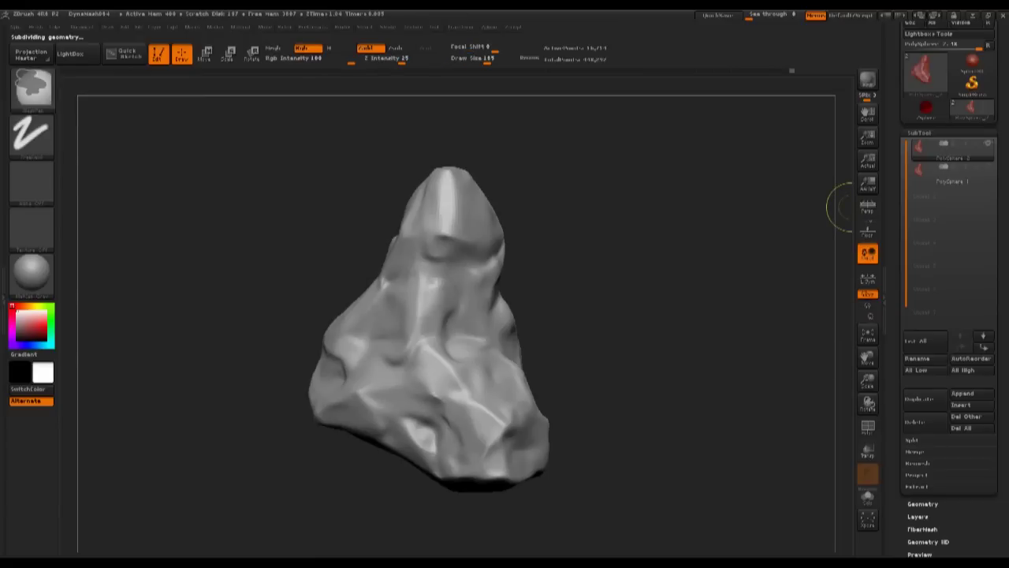
Show the original rock subtool together with the remeshed one and open the subtool projection settings
mouse_move(946, 176)
click(988, 166)
alt+drag(852, 370, 853, 388)
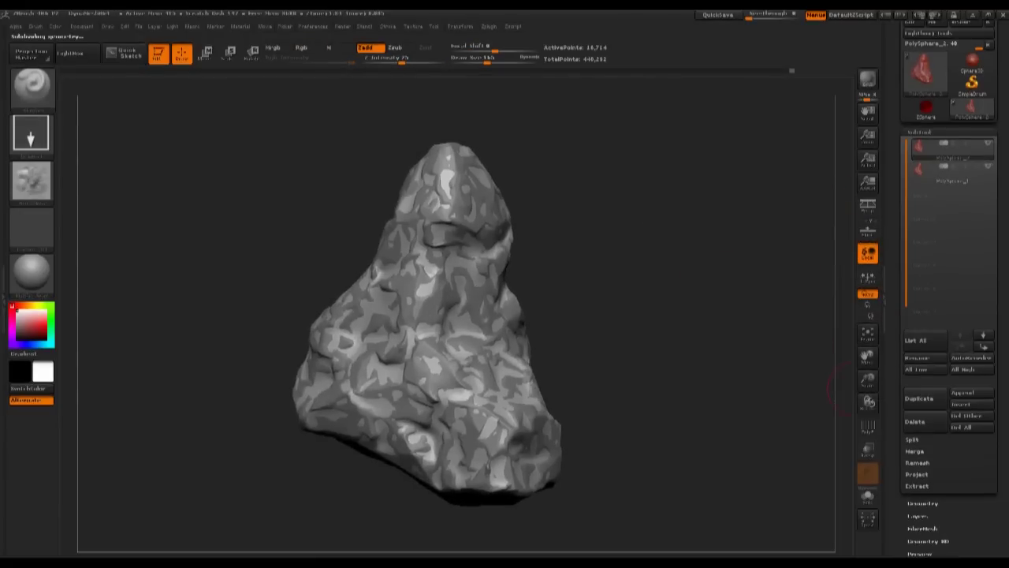
click(916, 474)
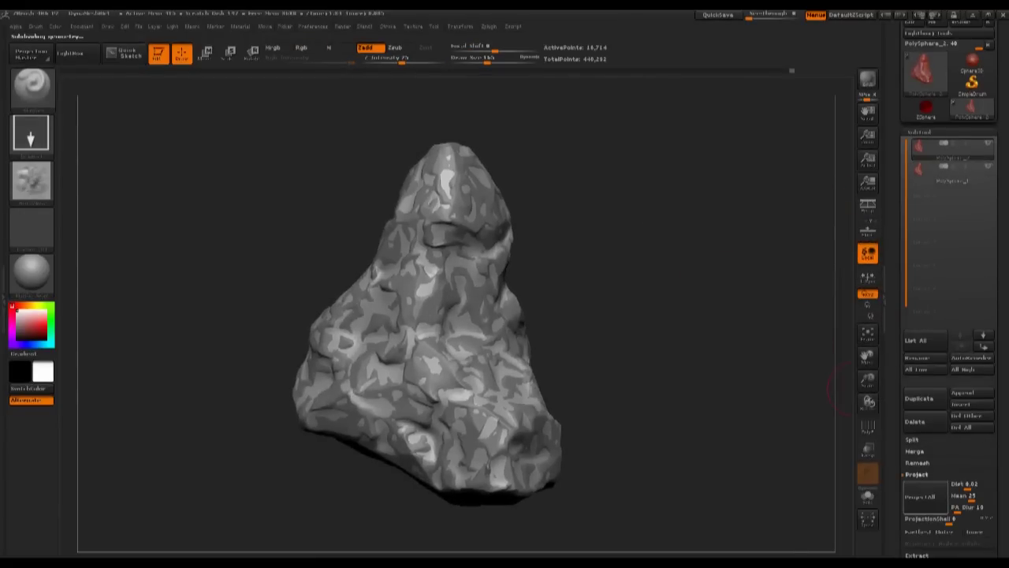
Project the original sculpt's detail onto the active subtool and delete the original PolySphere_1 subtool
click(920, 497)
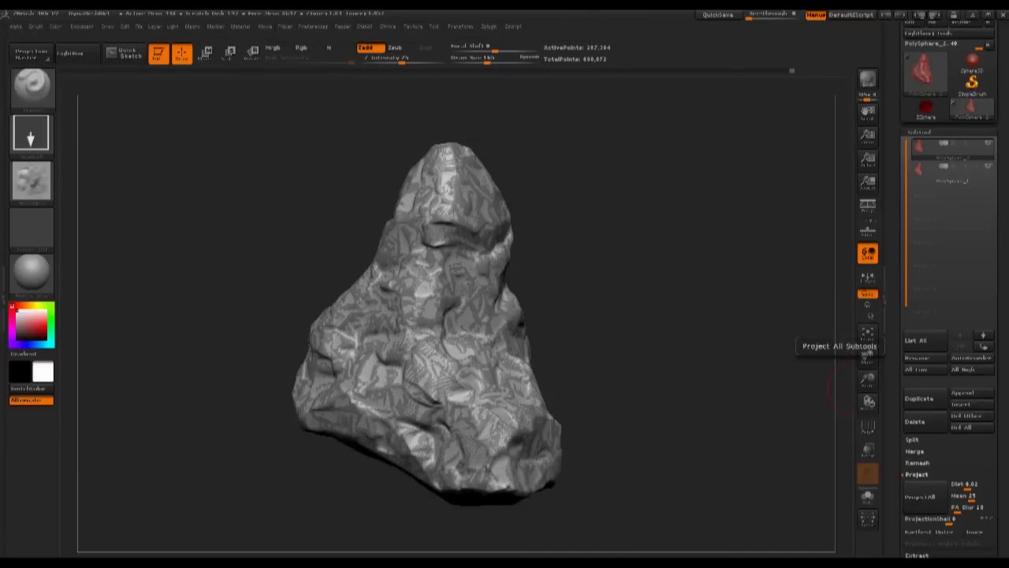
drag(653, 288, 590, 290)
click(951, 172)
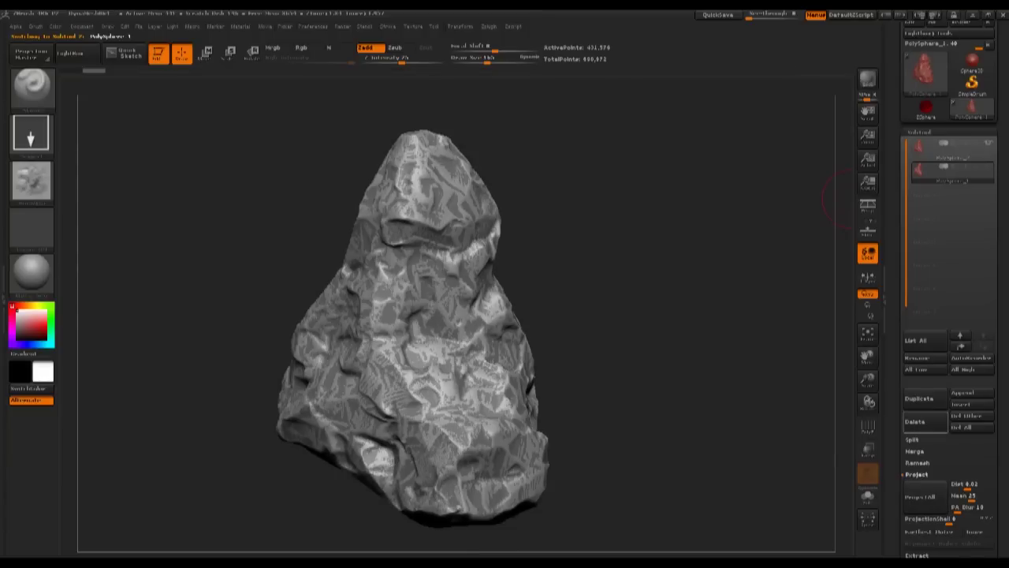
click(915, 421)
click(812, 439)
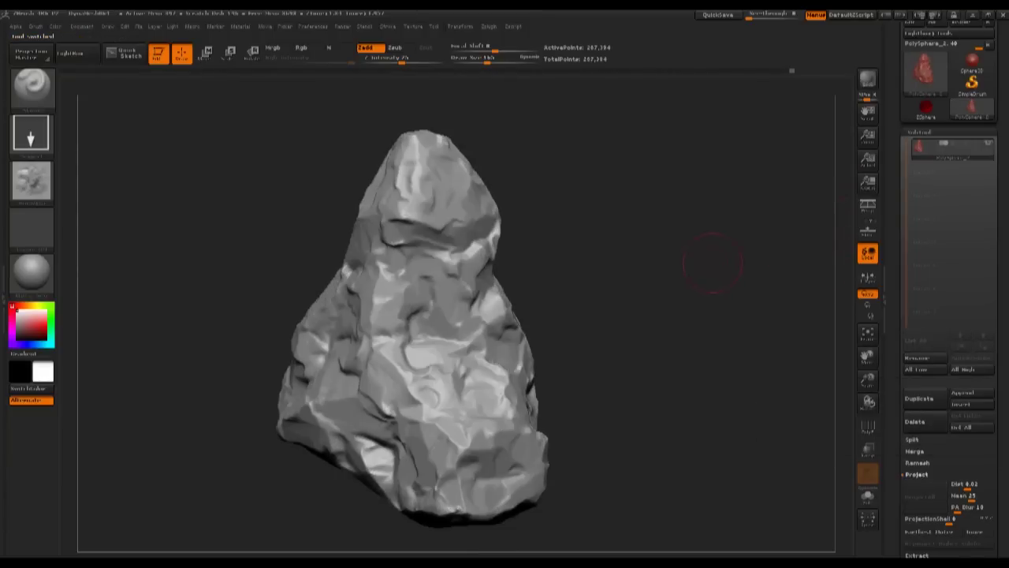
Check the projected rock's wireframe and subdivide the mesh twice
key(shift+f)
key(shift+f)
key(shift+f)
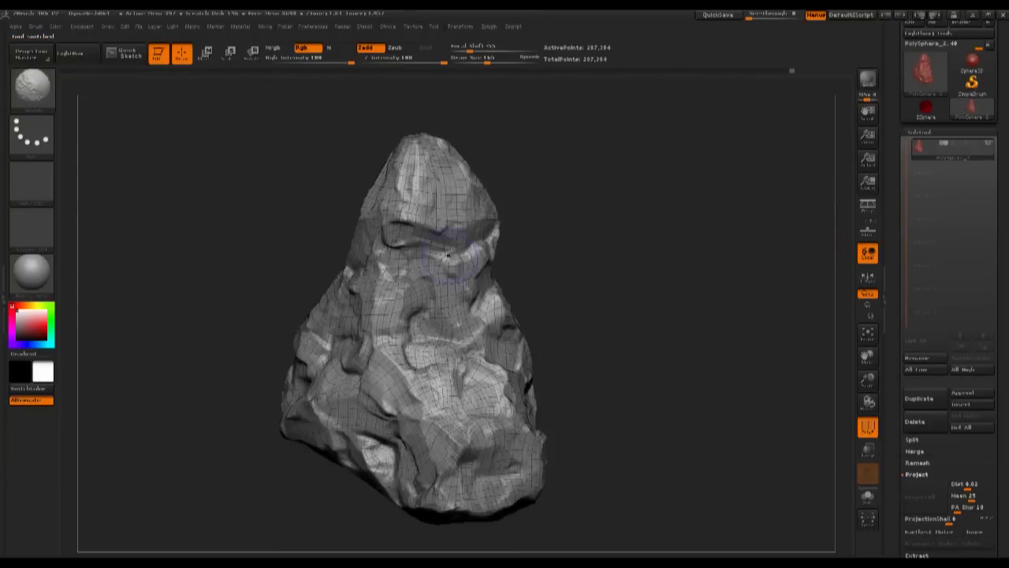
key(shift+f)
mouse_move(721, 266)
alt+mouse_down()
mouse_move(721, 236)
mouse_move(678, 244)
mouse_move(719, 259)
alt+mouse_up()
mouse_move(951, 150)
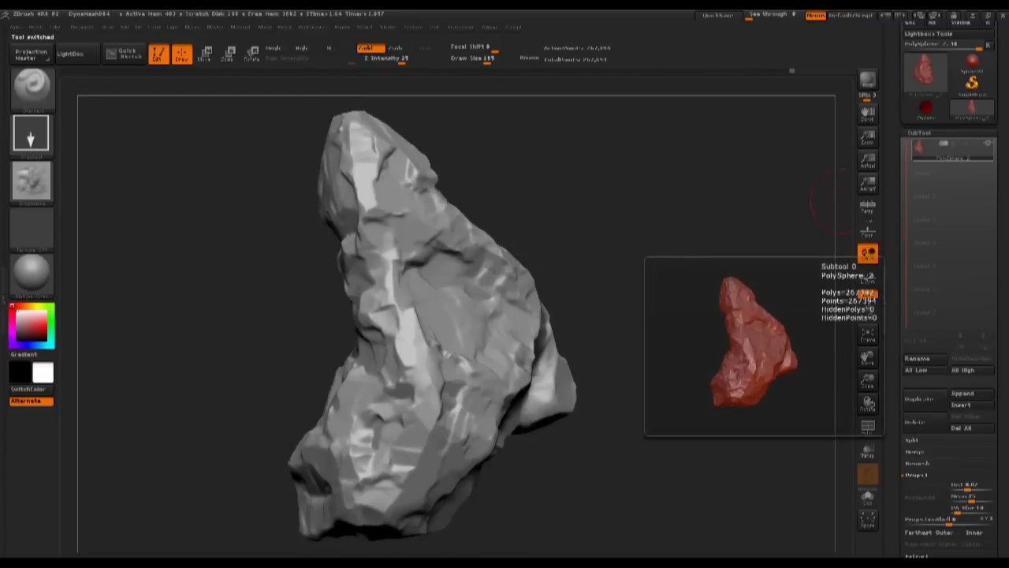
key(ctrl+d)
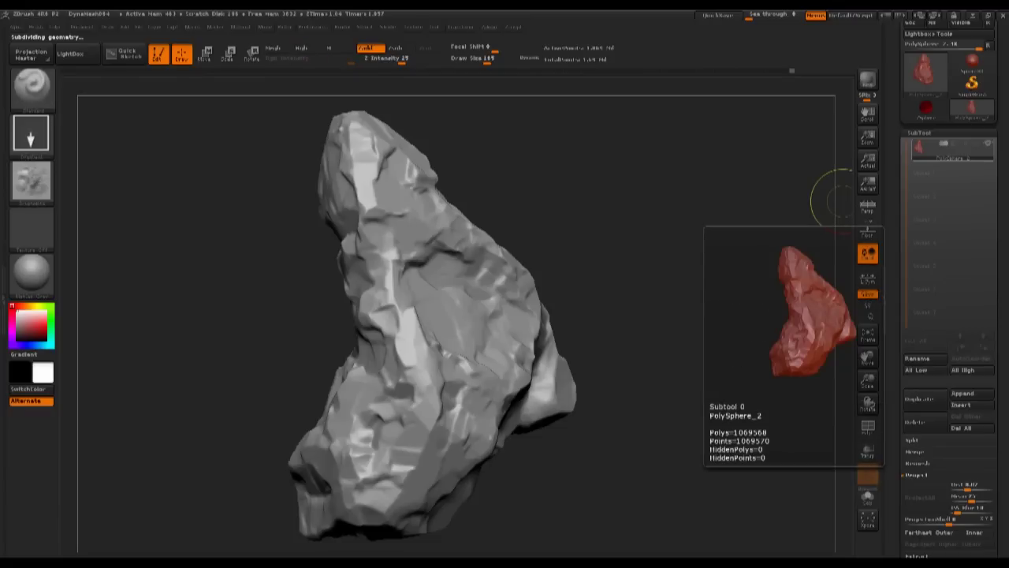
key(ctrl)
key(ctrl+d)
Try stamping the current alpha on the rock's front face and undo the test stamps
mouse_move(773, 331)
mouse_down()
mouse_move(584, 339)
mouse_move(710, 315)
mouse_move(721, 270)
mouse_move(691, 269)
mouse_move(684, 328)
mouse_up()
mouse_move(451, 292)
mouse_down()
mouse_move(454, 283)
mouse_move(406, 304)
mouse_move(505, 316)
mouse_up()
alt+drag(205, 245, 226, 259)
alt+drag(694, 268, 686, 315)
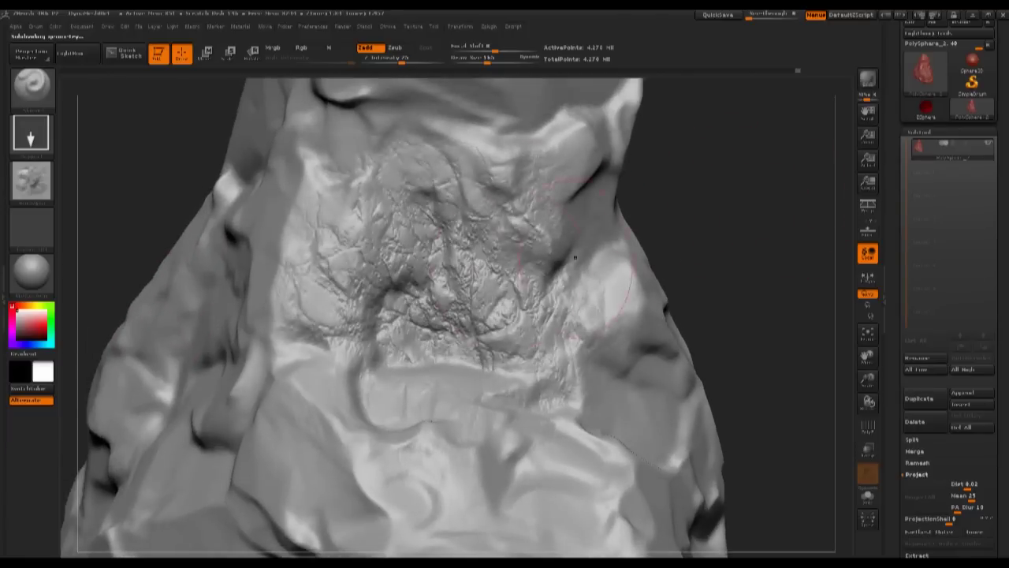
key(ctrl+z)
mouse_move(443, 254)
mouse_down()
mouse_move(418, 264)
mouse_move(379, 248)
mouse_up()
key(ctrl+z)
mouse_move(716, 240)
alt+mouse_down()
mouse_move(722, 197)
mouse_move(678, 198)
alt+mouse_up()
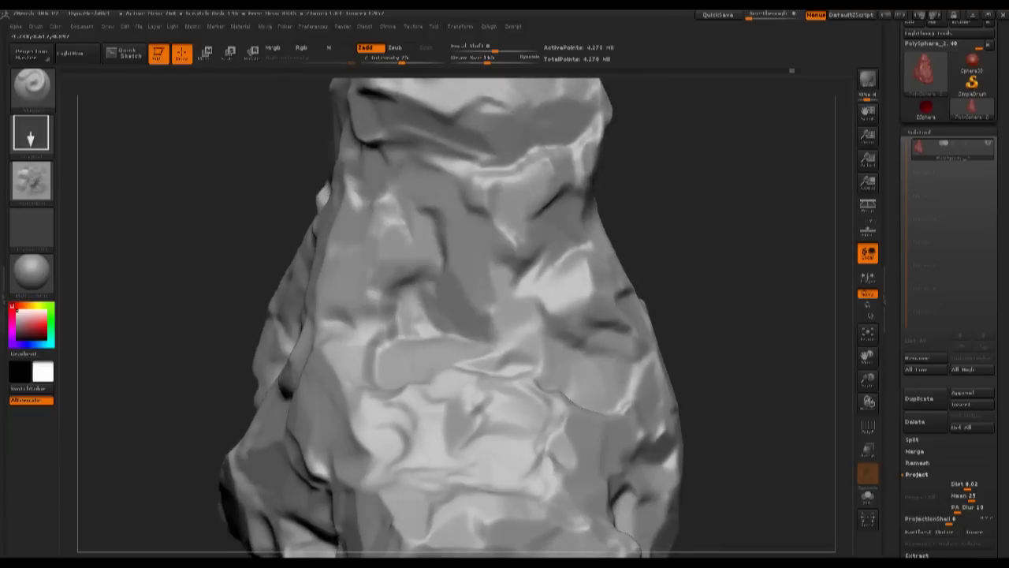
Import the image RocksArid0029_1_S from the Desktop as a brush alpha
click(31, 183)
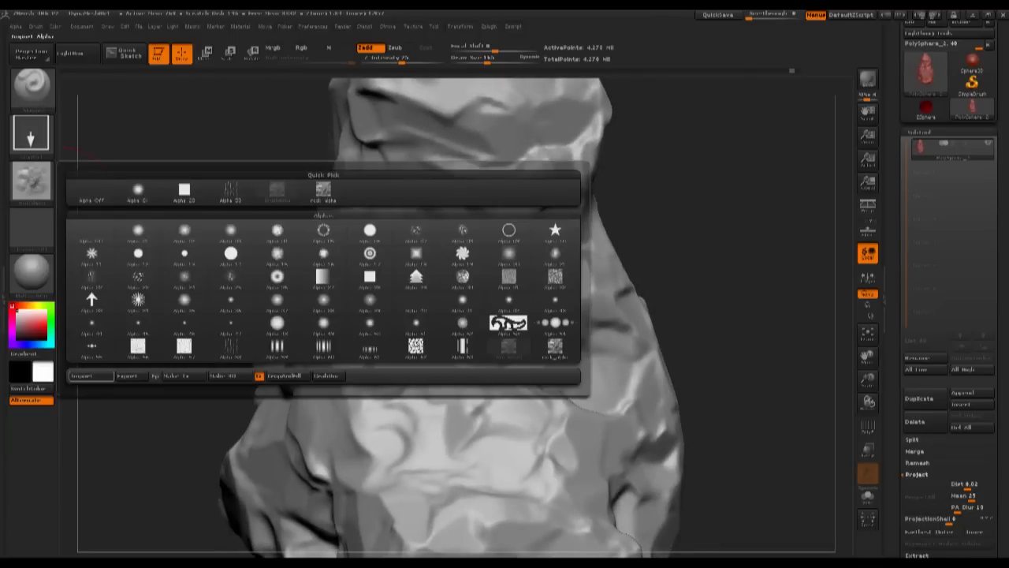
click(89, 375)
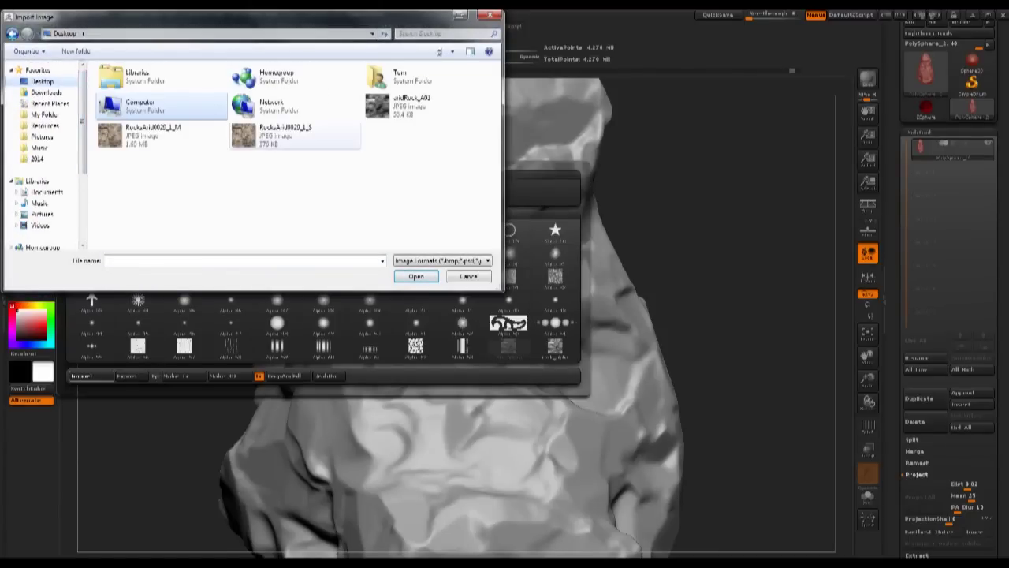
double_click(288, 133)
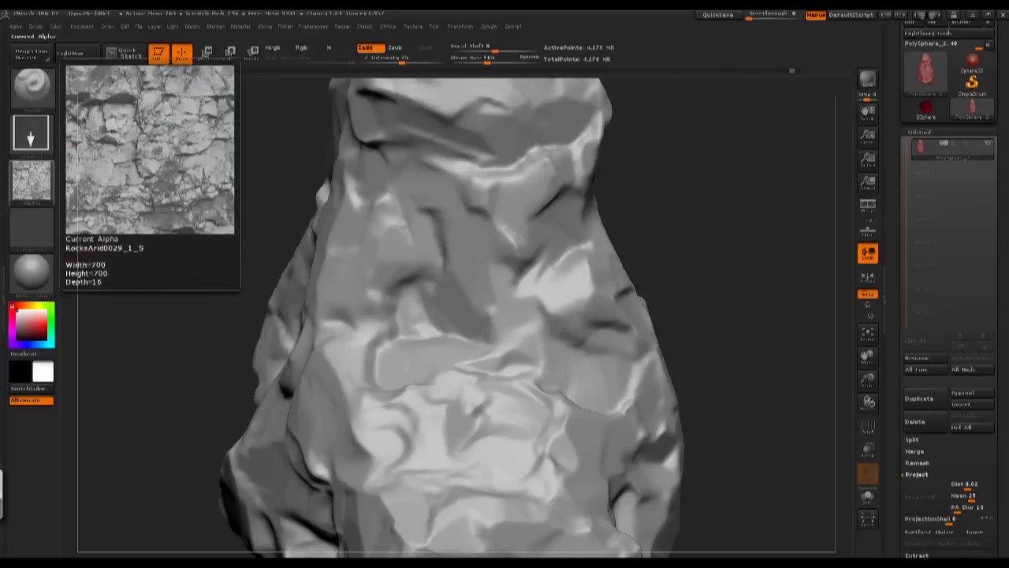
Try stamping the imported RocksArid0029_1_S alpha on the rock's front and undo the test stamps
alt+drag(158, 282, 161, 303)
mouse_move(454, 297)
mouse_down()
mouse_move(473, 403)
mouse_move(487, 413)
mouse_up()
key(ctrl+z)
drag(443, 305, 582, 230)
mouse_move(734, 245)
mouse_down()
mouse_move(761, 303)
mouse_move(751, 251)
mouse_up()
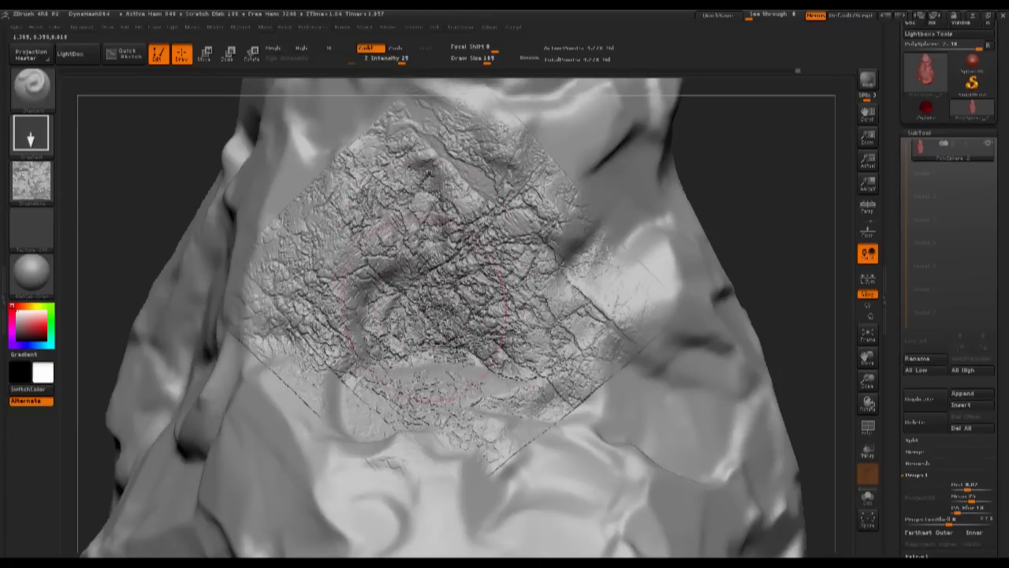
key(ctrl+z)
Switch to rock_alpha, try stamping on the rock's front recess, and undo the test stamps
click(33, 185)
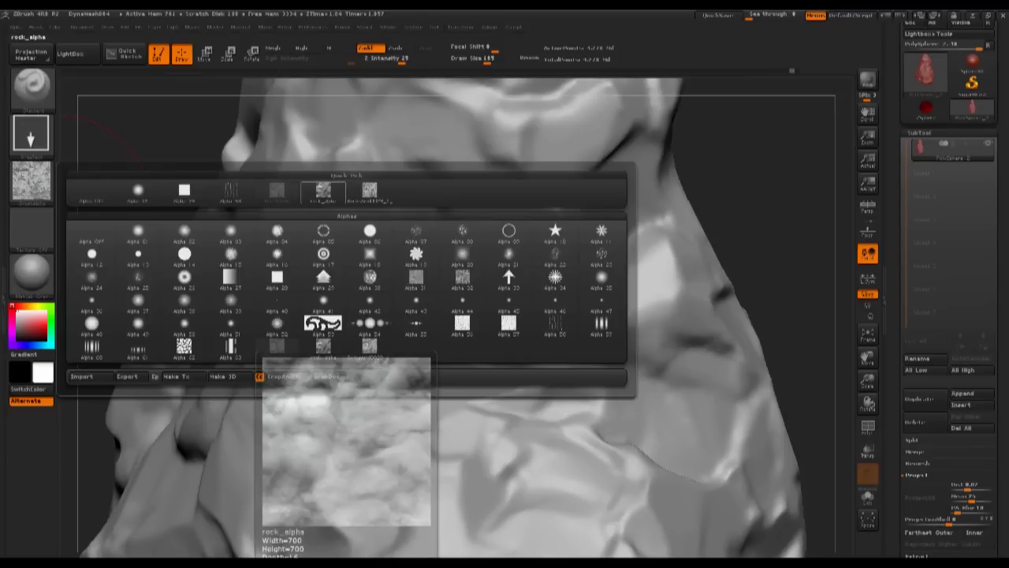
click(323, 192)
drag(457, 292, 465, 429)
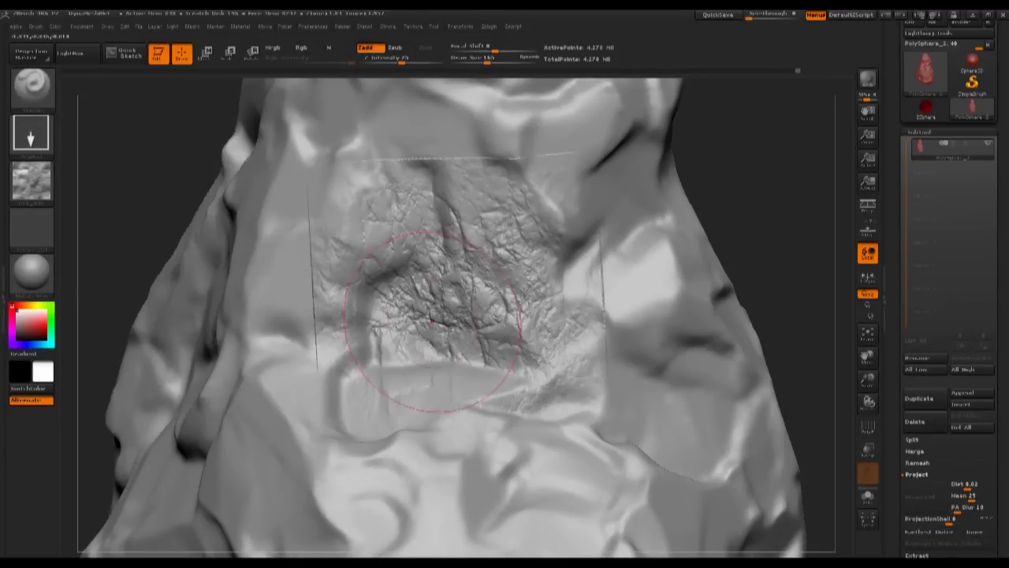
key(ctrl+z)
alt+drag(755, 190, 646, 223)
drag(440, 296, 321, 293)
key(ctrl+z)
Open the alpha's Modify settings and set the brush's Z Intensity to 30
click(16, 26)
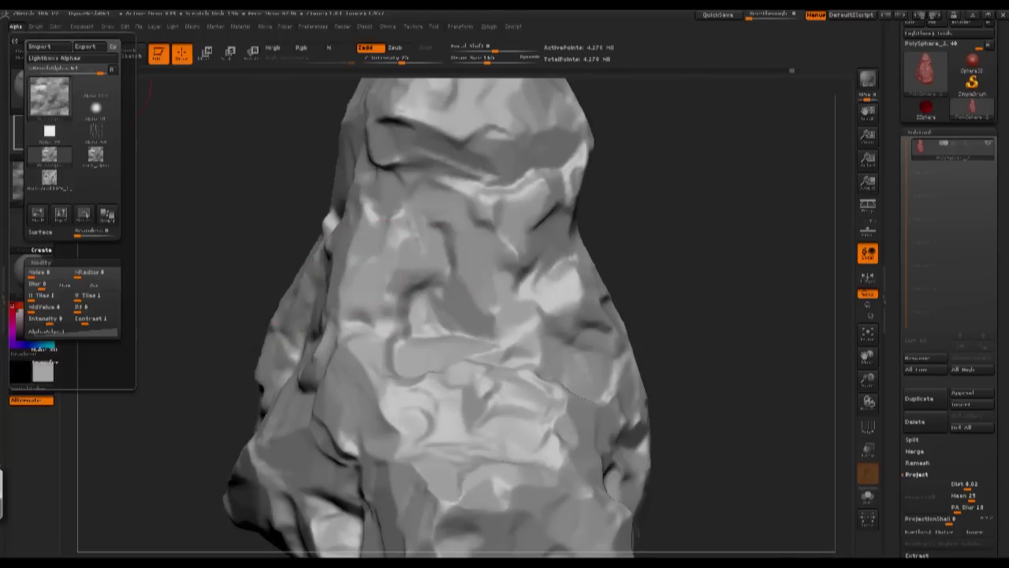
click(45, 309)
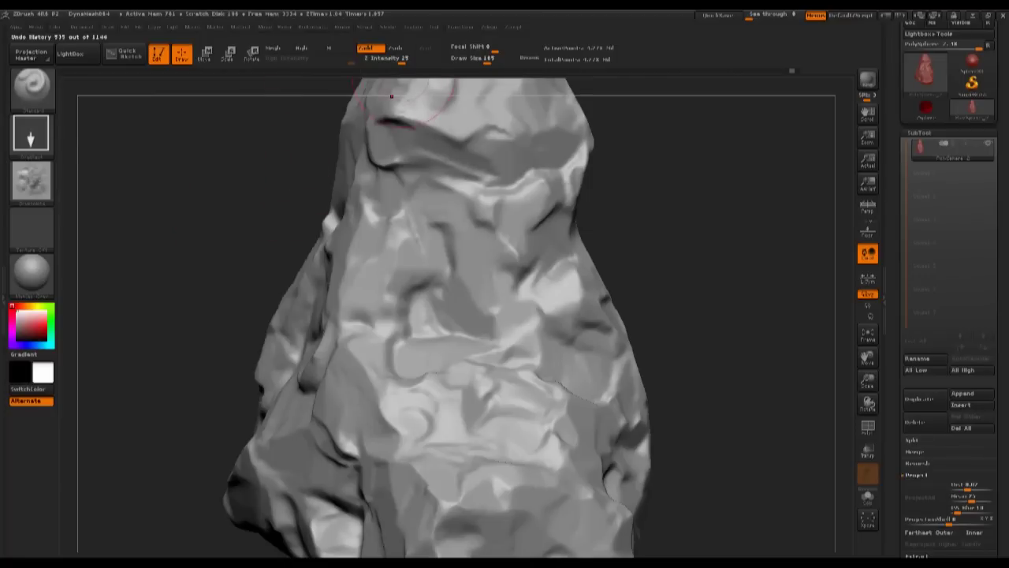
key(u)
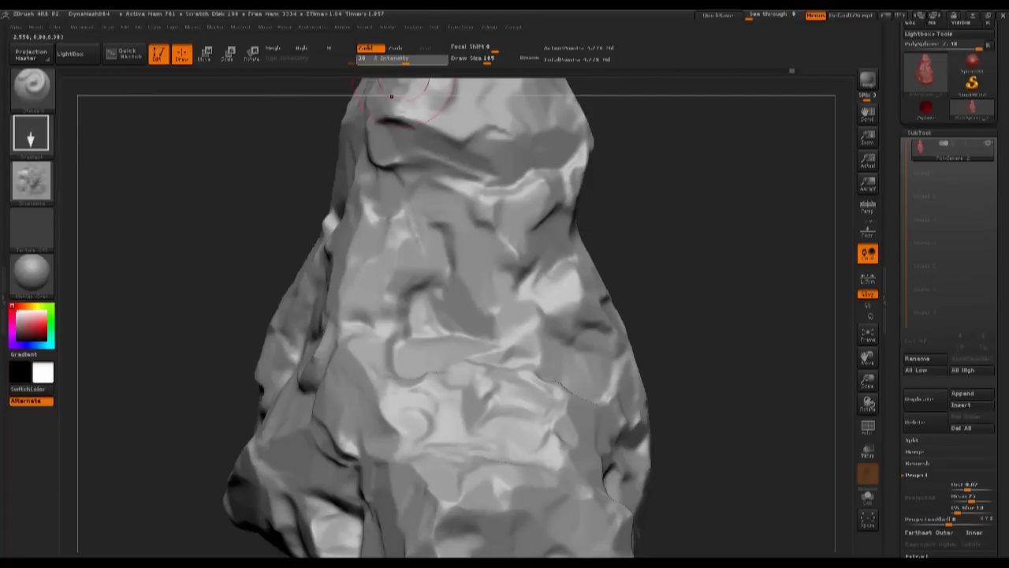
text(30)
key(Return)
Try stamping the cloudy rock alpha at the new intensity on the front recess and undo it
mouse_move(467, 287)
mouse_down()
mouse_move(417, 251)
mouse_move(484, 245)
mouse_up()
mouse_move(736, 216)
alt+mouse_down()
mouse_move(818, 210)
mouse_move(520, 249)
alt+mouse_up()
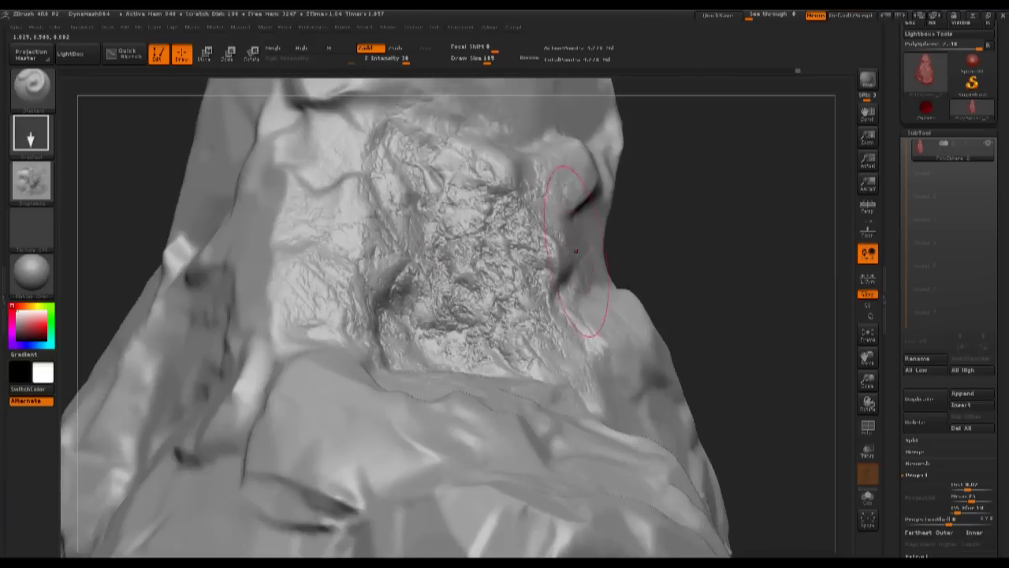
mouse_move(703, 224)
mouse_down()
mouse_move(773, 199)
mouse_move(710, 197)
mouse_move(730, 225)
mouse_move(631, 224)
mouse_up()
key(ctrl+z)
Stamp rock surface detail into the recess below the peak and across the adjoining wide side face
mouse_move(709, 236)
alt+mouse_down()
mouse_move(686, 213)
mouse_move(694, 229)
alt+mouse_up()
drag(734, 225, 685, 212)
mouse_move(470, 268)
mouse_down()
mouse_move(481, 235)
mouse_move(508, 272)
mouse_up()
mouse_move(639, 276)
mouse_down()
mouse_move(625, 236)
mouse_move(656, 238)
mouse_move(389, 298)
mouse_up()
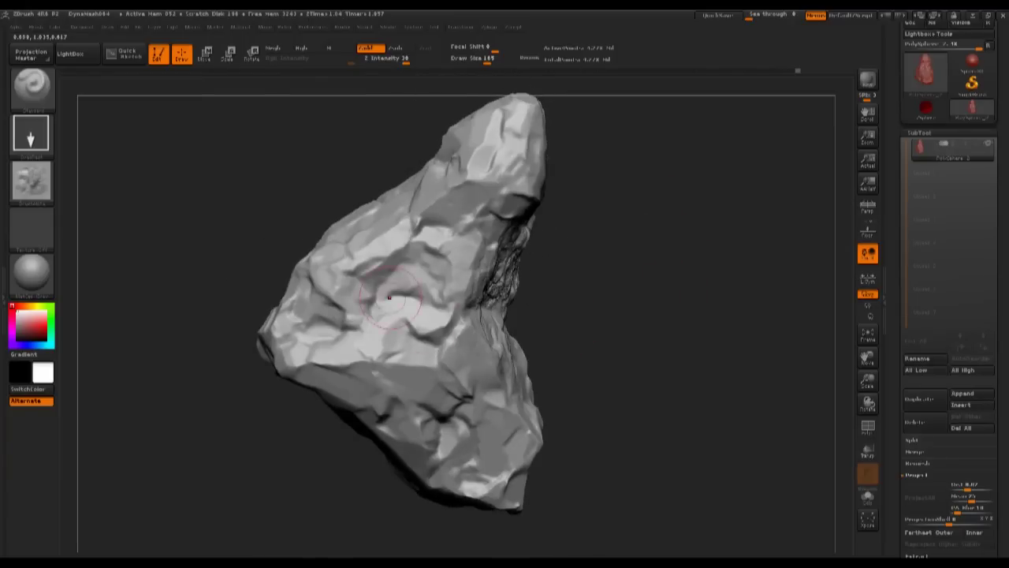
mouse_move(299, 294)
mouse_down()
mouse_move(375, 276)
mouse_move(339, 272)
mouse_up()
alt+drag(268, 256, 272, 328)
mouse_move(237, 316)
mouse_down()
mouse_move(486, 318)
mouse_move(582, 285)
mouse_up()
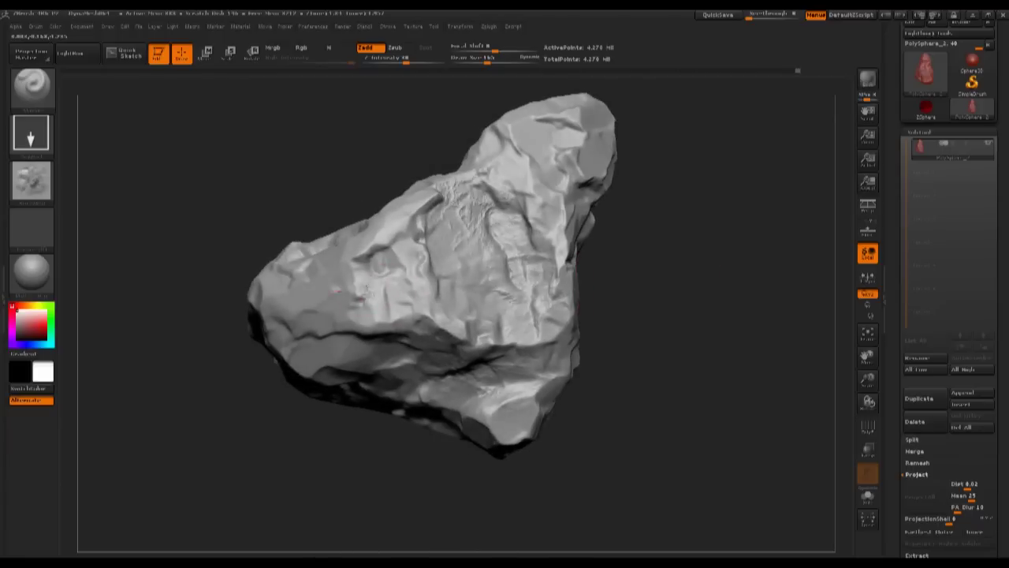
Stamp rock surface detail over the wide base corner, the underside edges and the slope leading to the peak
drag(171, 276, 531, 345)
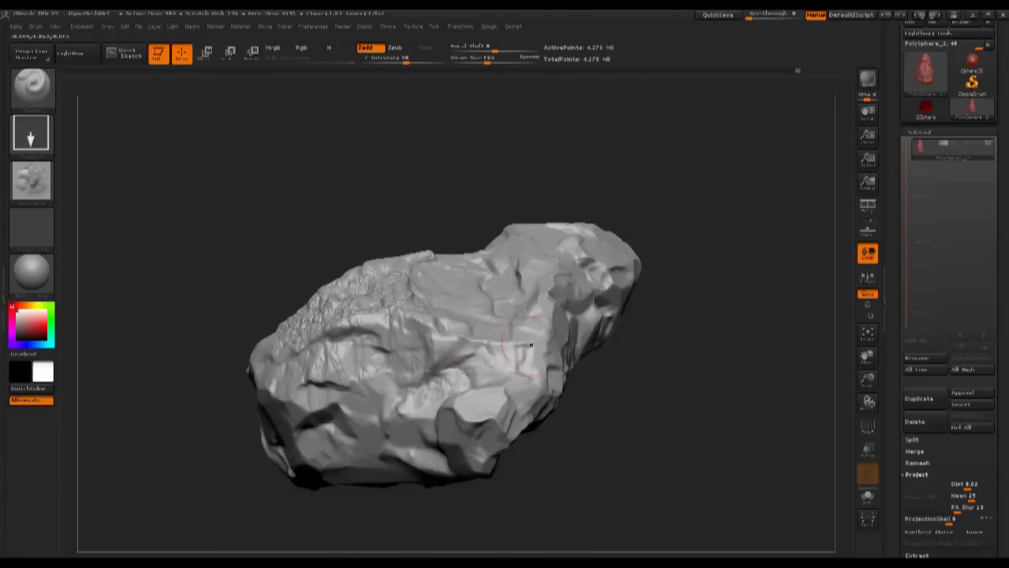
drag(604, 433, 560, 348)
drag(224, 392, 218, 399)
mouse_move(605, 232)
mouse_down()
mouse_move(606, 181)
mouse_move(678, 158)
mouse_up()
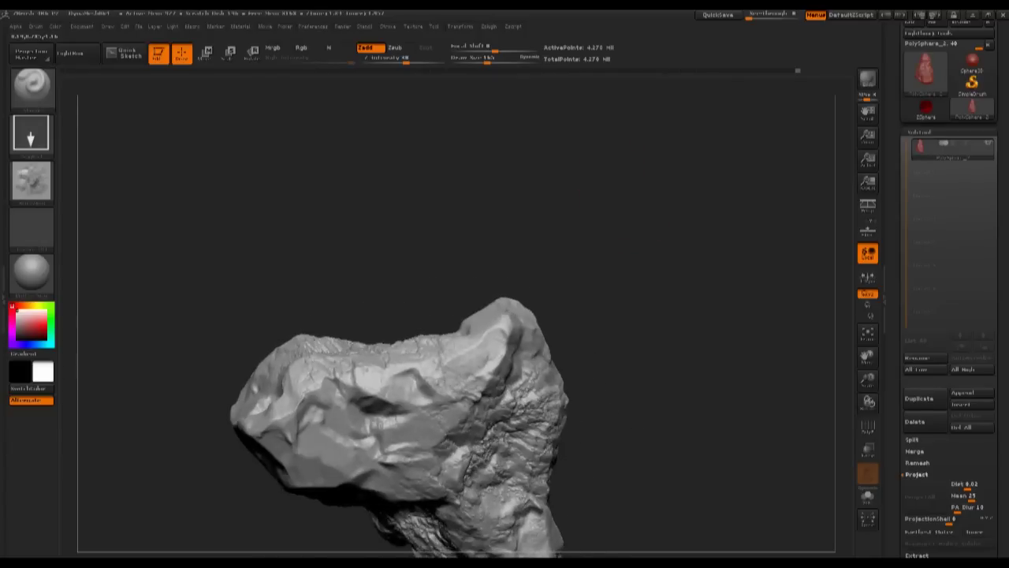
drag(473, 189, 470, 302)
mouse_move(605, 213)
alt+mouse_down()
mouse_move(526, 134)
mouse_move(603, 205)
alt+mouse_up()
drag(210, 340, 185, 377)
drag(525, 254, 465, 259)
mouse_move(465, 259)
alt+mouse_down()
mouse_move(642, 214)
mouse_move(627, 257)
alt+mouse_up()
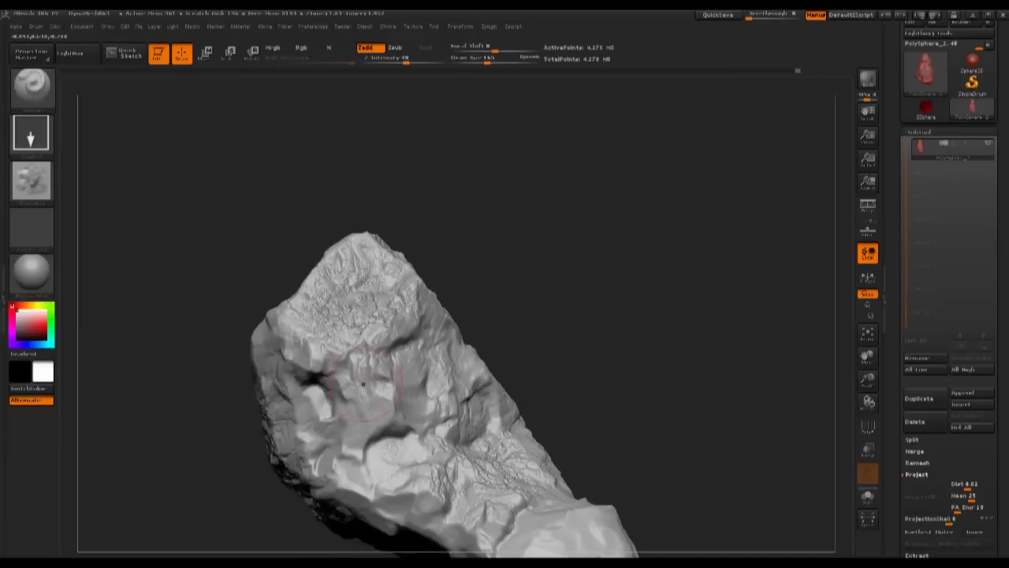
alt+drag(558, 260, 580, 158)
drag(611, 209, 507, 287)
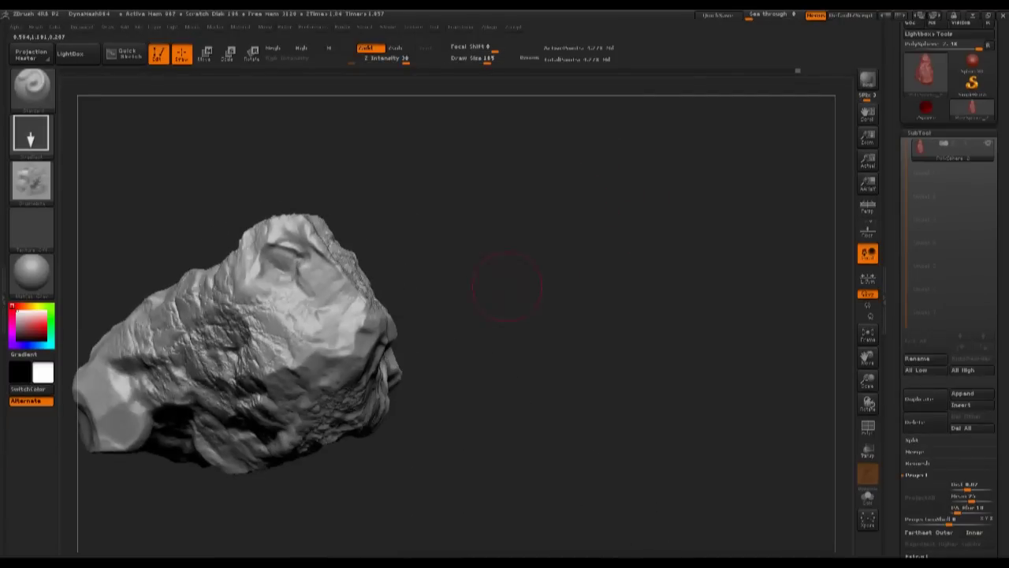
Stamp rock surface detail on the smooth patches of the large back face and the narrow lower corner
drag(449, 221, 607, 169)
drag(552, 335, 580, 330)
alt+drag(592, 236, 603, 307)
drag(615, 166, 600, 213)
alt+drag(572, 162, 718, 193)
drag(506, 412, 623, 294)
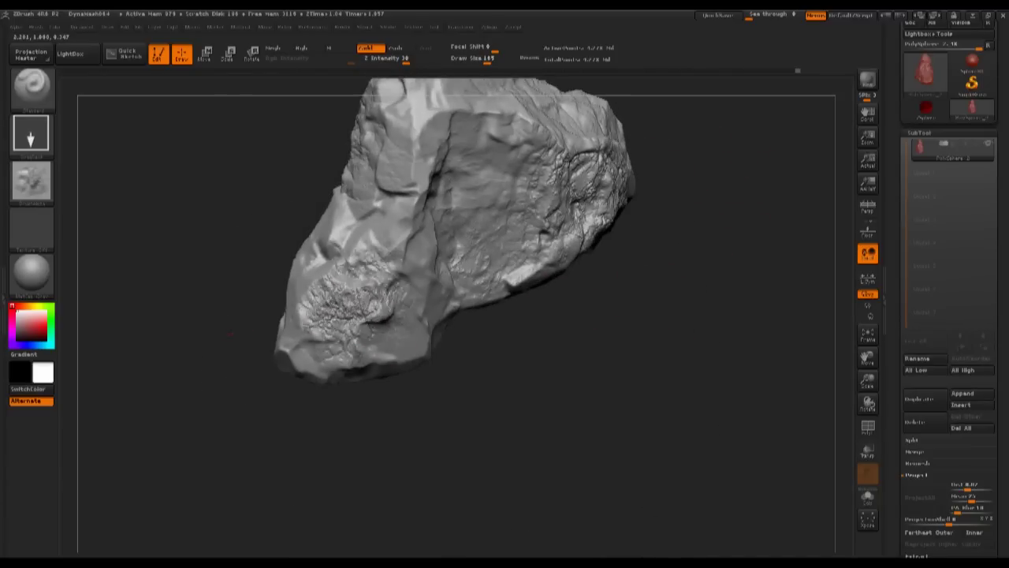
alt+drag(339, 385, 560, 457)
drag(347, 256, 428, 390)
drag(172, 342, 387, 327)
drag(241, 359, 314, 339)
mouse_move(410, 197)
alt+mouse_down()
mouse_move(515, 254)
mouse_move(591, 339)
alt+mouse_up()
drag(591, 339, 614, 252)
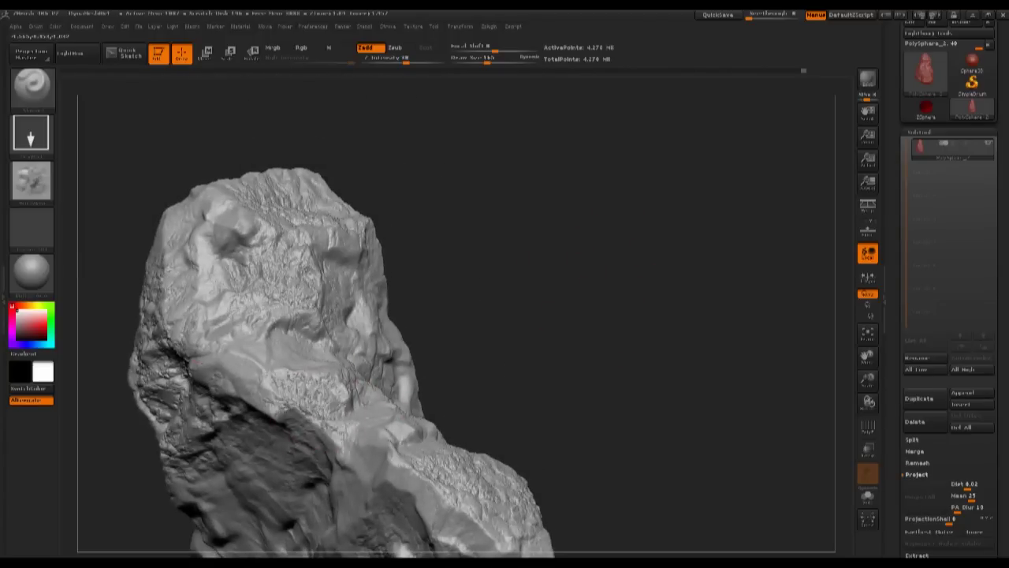
Stamp rock surface detail down the tapering side and around the flat facet at the protruding base corner
mouse_move(450, 189)
mouse_down()
mouse_move(504, 261)
mouse_move(577, 205)
mouse_move(564, 169)
mouse_move(670, 158)
mouse_up()
mouse_move(599, 276)
mouse_down()
mouse_move(591, 221)
mouse_move(626, 146)
mouse_move(583, 118)
mouse_up()
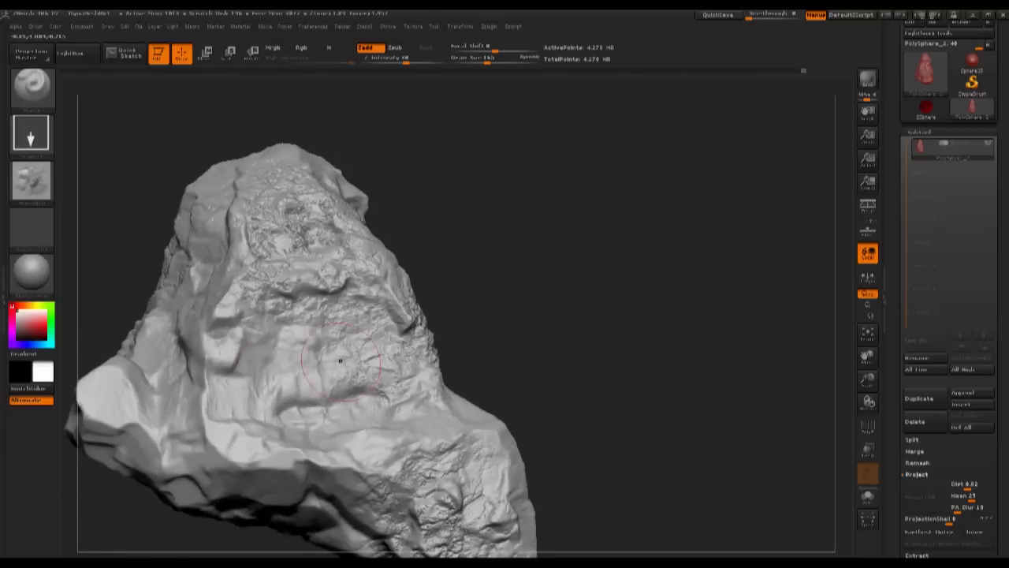
mouse_move(302, 344)
mouse_down()
mouse_move(412, 309)
mouse_move(421, 293)
mouse_up()
mouse_move(534, 221)
alt+mouse_down()
mouse_move(589, 175)
mouse_move(663, 189)
mouse_move(560, 197)
mouse_move(713, 192)
alt+mouse_up()
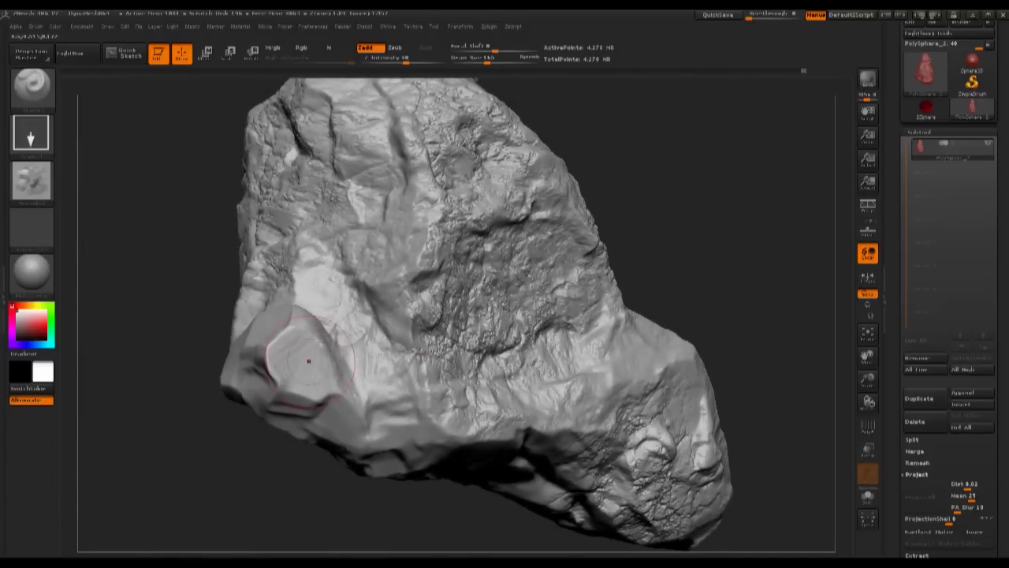
mouse_move(630, 197)
alt+mouse_down()
mouse_move(648, 178)
mouse_move(781, 185)
alt+mouse_up()
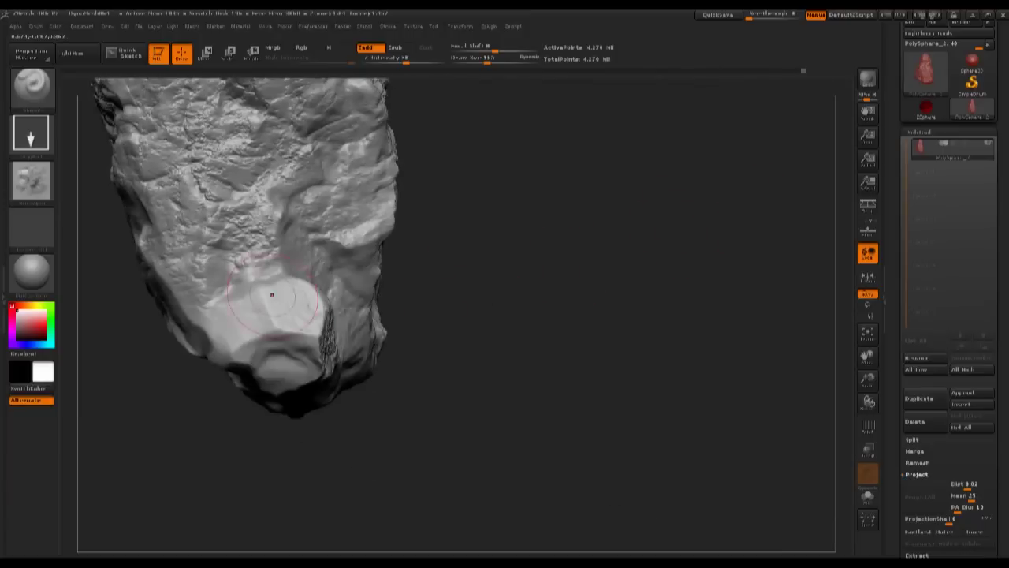
drag(194, 346, 366, 326)
drag(265, 314, 362, 317)
Stamp rock surface detail along the narrow edge side and over the broad lower face
mouse_move(552, 261)
alt+mouse_down()
mouse_move(557, 174)
mouse_move(497, 178)
mouse_move(500, 217)
mouse_move(497, 175)
alt+mouse_up()
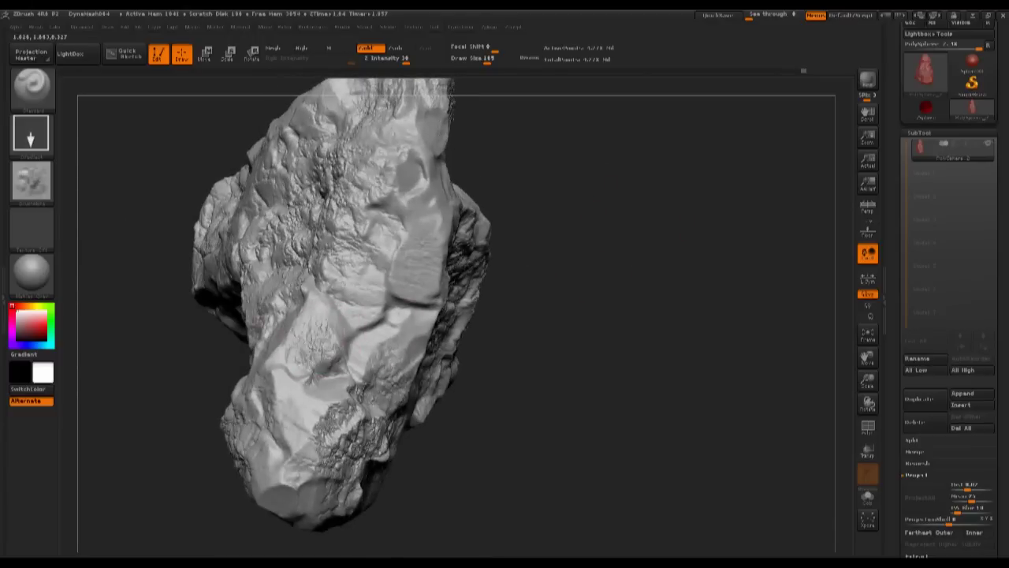
mouse_move(528, 266)
mouse_down()
mouse_move(524, 227)
mouse_move(430, 225)
mouse_up()
right_drag(432, 177, 400, 254)
right_drag(314, 175, 452, 275)
alt+drag(759, 188, 602, 288)
mouse_move(582, 189)
alt+mouse_down()
mouse_move(653, 248)
mouse_move(680, 253)
mouse_move(688, 316)
mouse_move(643, 311)
mouse_move(662, 296)
mouse_move(670, 236)
mouse_move(710, 252)
alt+mouse_up()
mouse_move(710, 315)
alt+mouse_down()
mouse_move(734, 217)
mouse_move(722, 269)
alt+mouse_up()
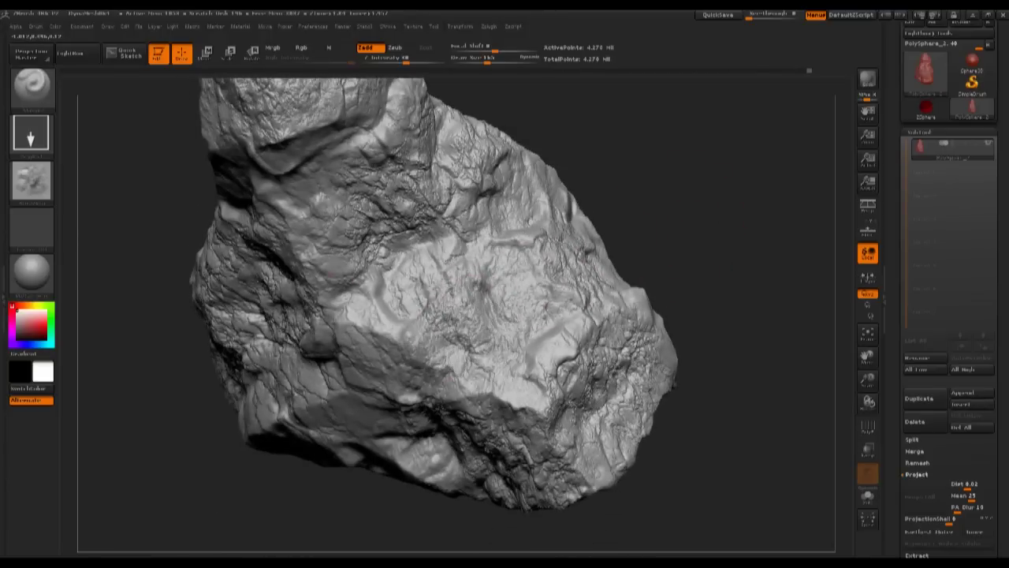
mouse_move(730, 202)
mouse_down()
mouse_move(757, 165)
mouse_move(734, 126)
mouse_move(716, 203)
mouse_up()
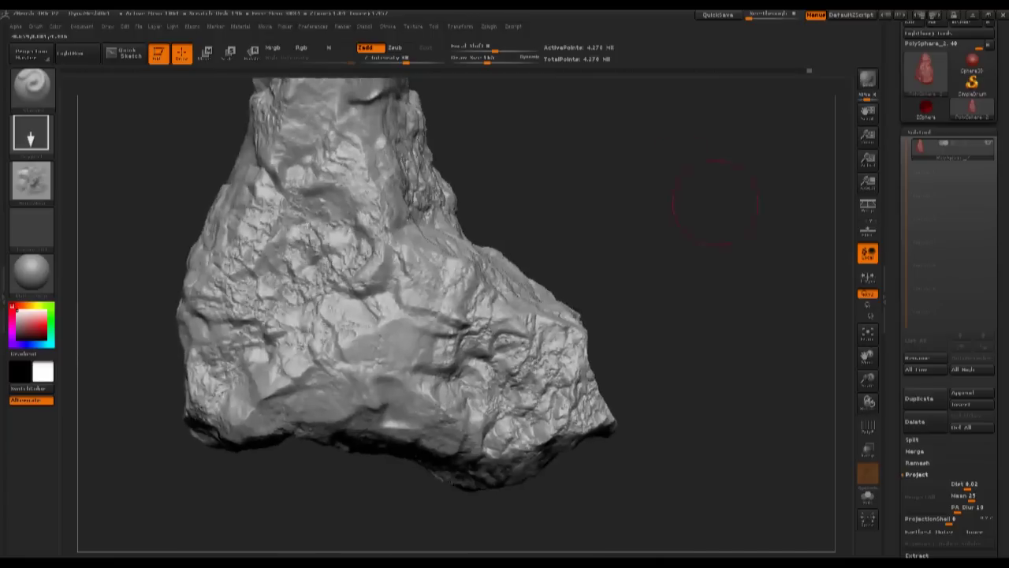
Stamp rock surface detail on the remaining smooth facets at the rock's end corners and review the whole rock
right_drag(716, 201, 386, 305)
mouse_move(458, 207)
right_down()
mouse_move(655, 199)
mouse_move(676, 219)
mouse_move(628, 209)
mouse_move(700, 135)
mouse_move(581, 315)
mouse_move(548, 217)
mouse_move(536, 335)
mouse_move(482, 327)
right_up()
drag(271, 355, 320, 374)
right_drag(414, 189, 451, 164)
drag(272, 256, 310, 270)
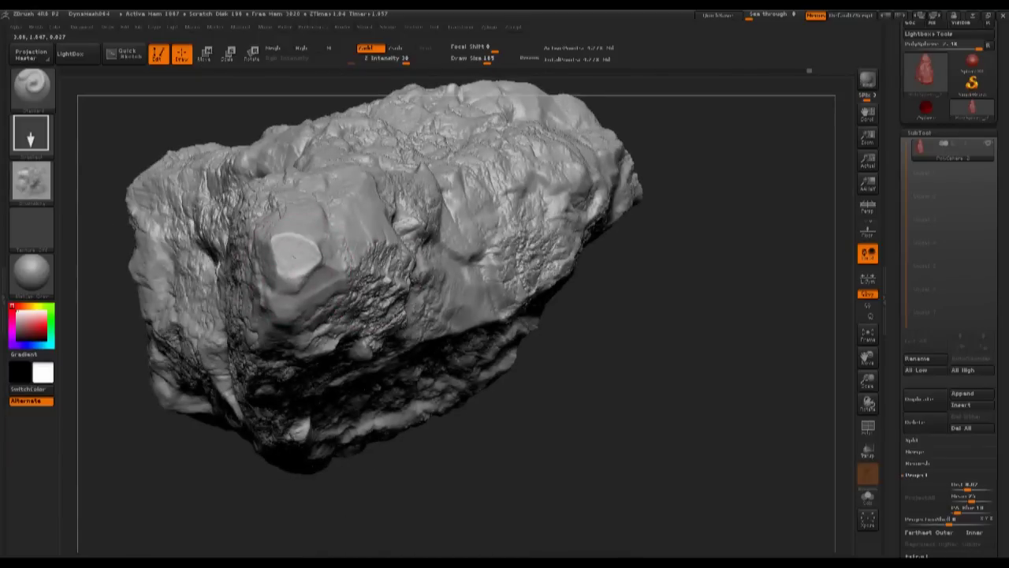
right_drag(640, 339, 335, 268)
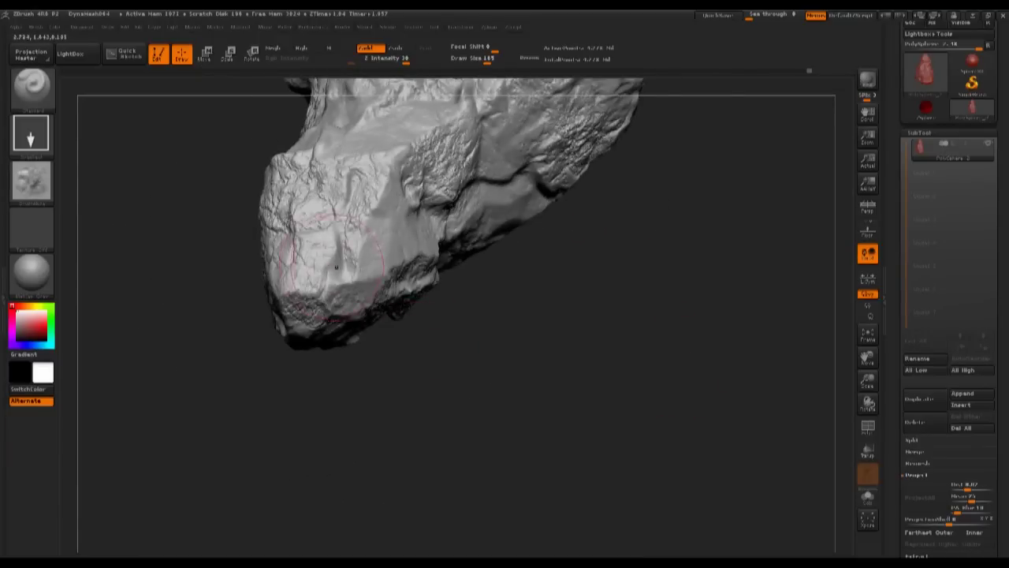
mouse_move(562, 333)
right_down()
mouse_move(570, 275)
mouse_move(608, 221)
mouse_move(567, 237)
mouse_move(624, 198)
mouse_move(619, 169)
mouse_move(576, 237)
mouse_move(505, 276)
mouse_move(572, 272)
mouse_move(509, 264)
right_up()
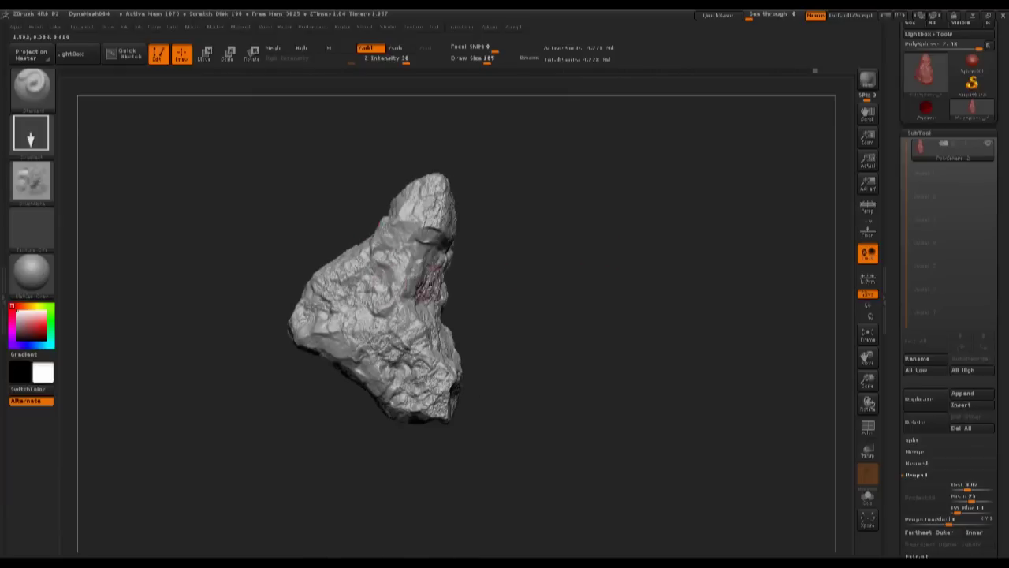
Carve a short fine crack beside the overhanging ledge near the rock's peak using the Dam_Standard brush at draw size 13
right_drag(410, 281, 517, 333)
ctrl+right_drag(496, 424, 546, 377)
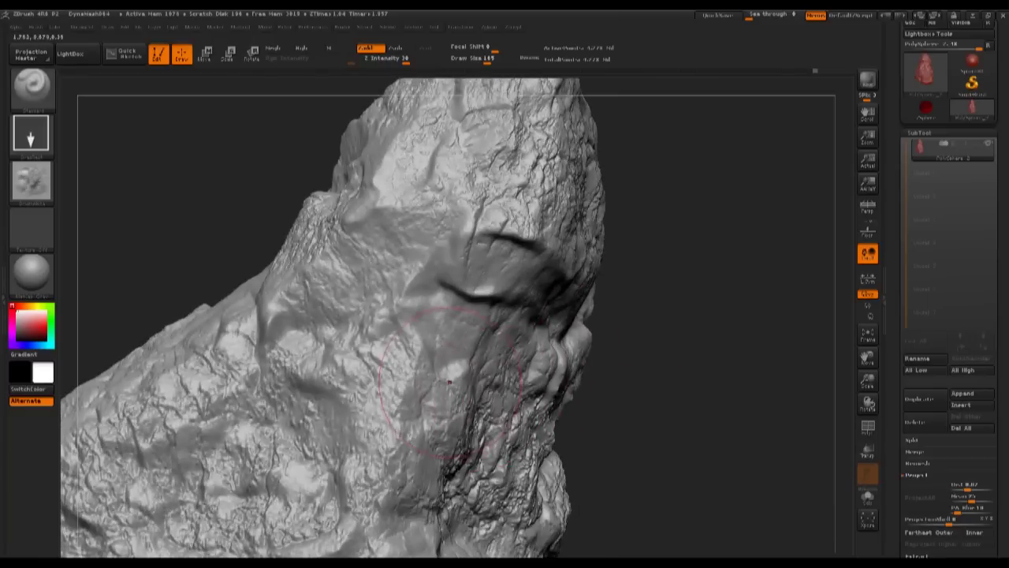
alt+drag(645, 318, 632, 344)
key(s)
drag(479, 291, 447, 291)
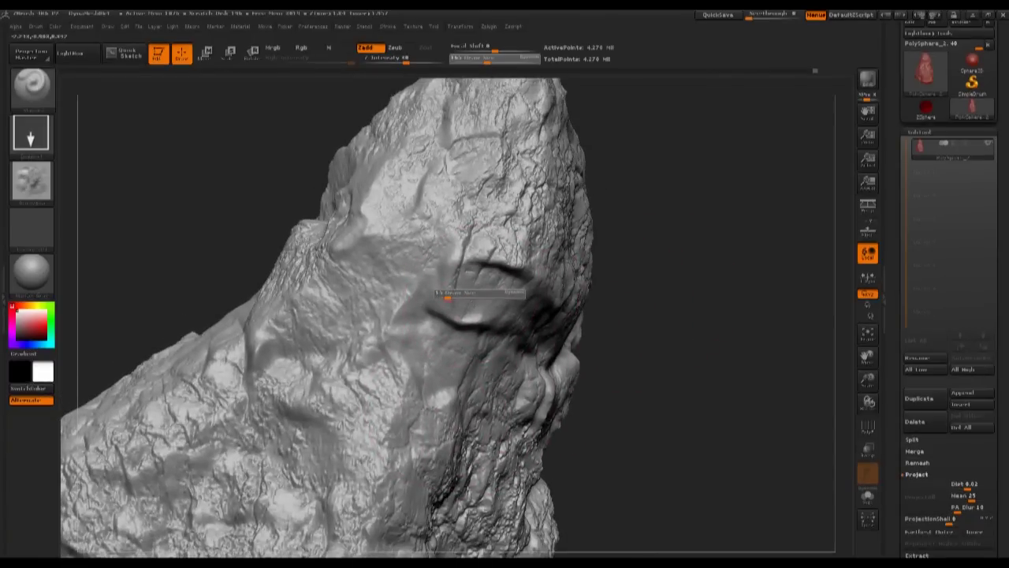
key(2)
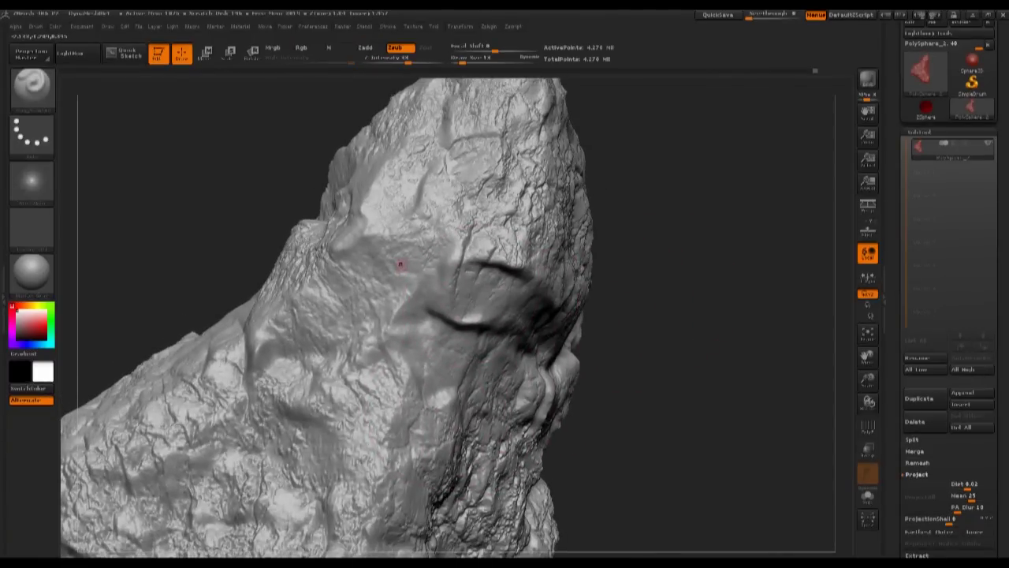
ctrl+right_drag(571, 379, 702, 260)
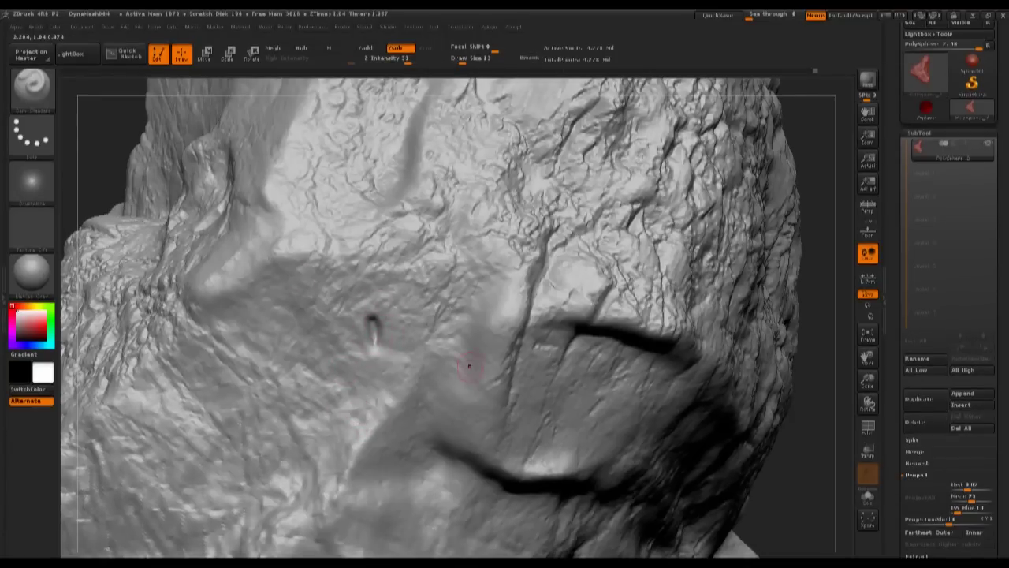
drag(816, 428, 808, 298)
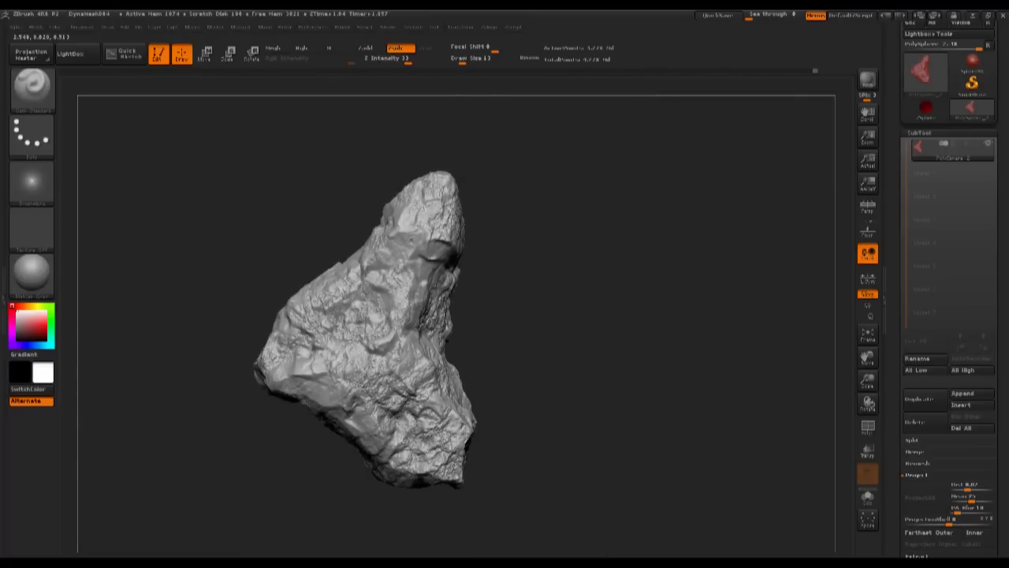
Examine the rock's surface detail from several sides, including the ledge near the peak, and check the subtool's polygon information
mouse_move(527, 262)
alt+mouse_down()
mouse_move(530, 311)
mouse_move(528, 260)
alt+mouse_up()
drag(529, 259, 644, 250)
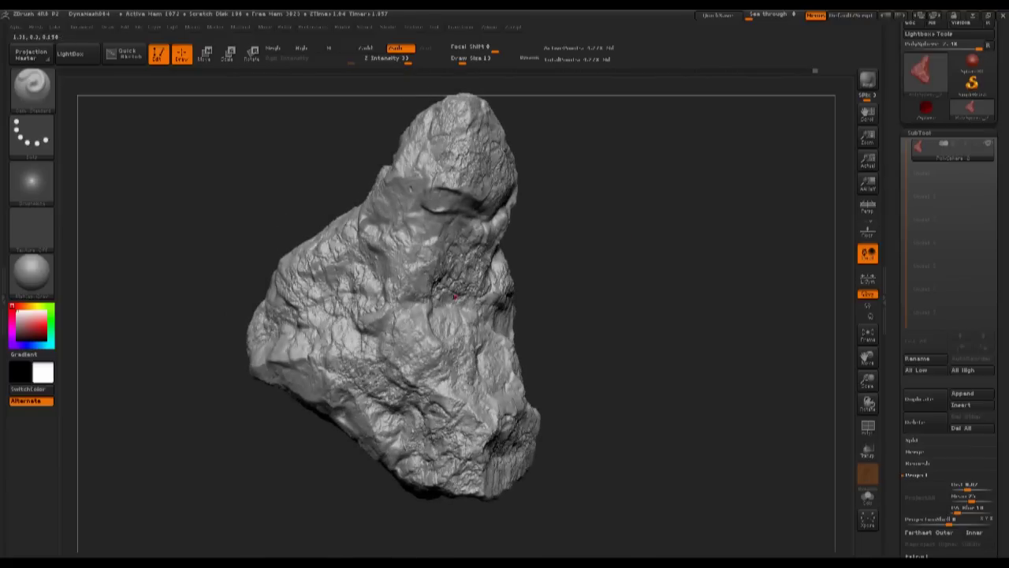
drag(593, 294, 558, 287)
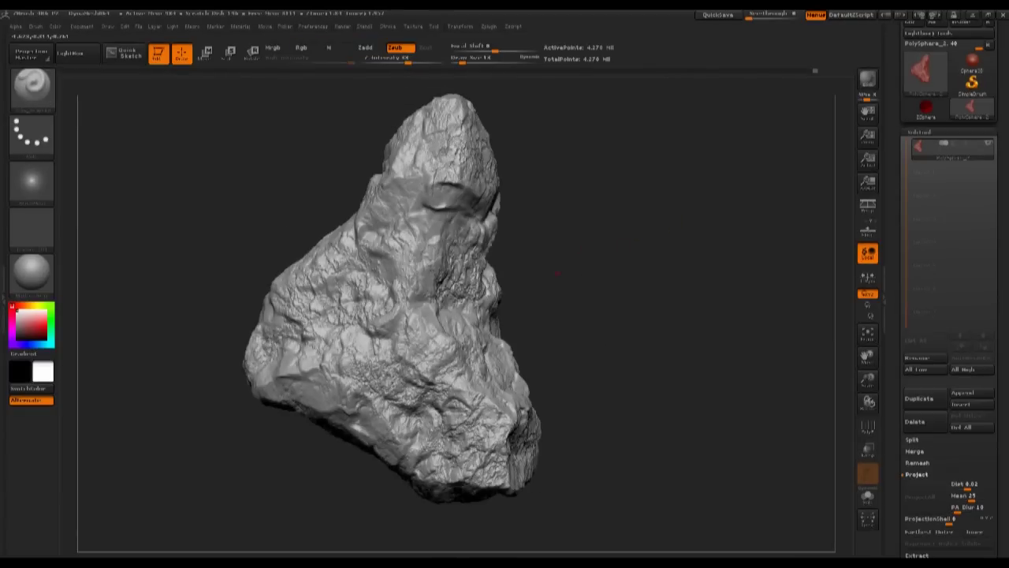
drag(558, 274, 601, 263)
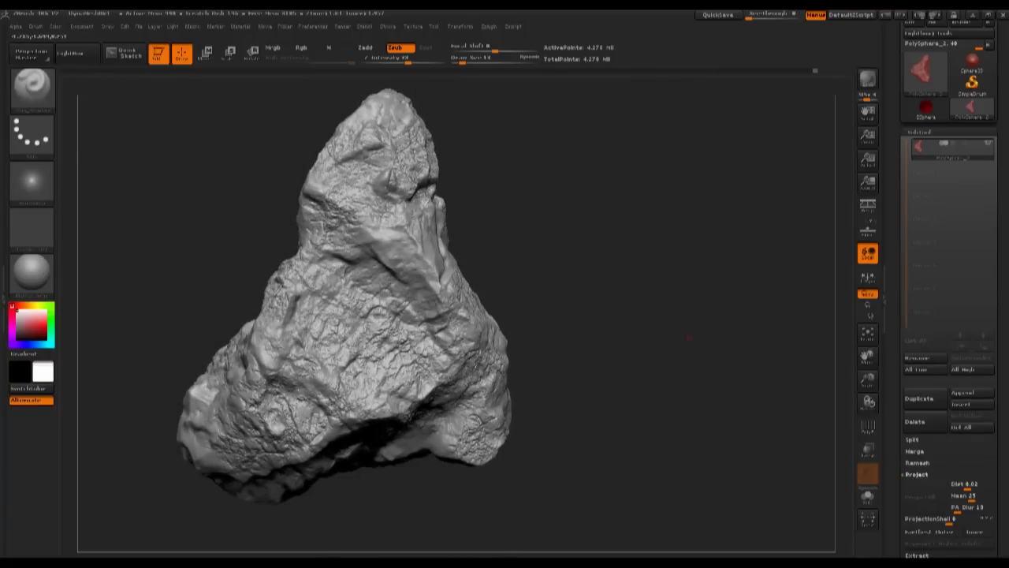
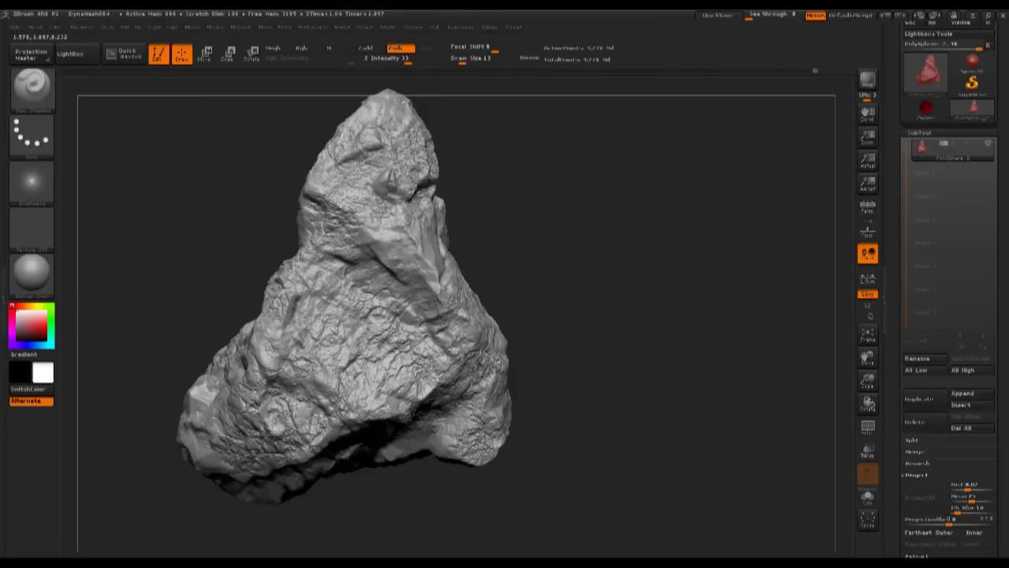
drag(552, 204, 481, 264)
drag(623, 217, 456, 306)
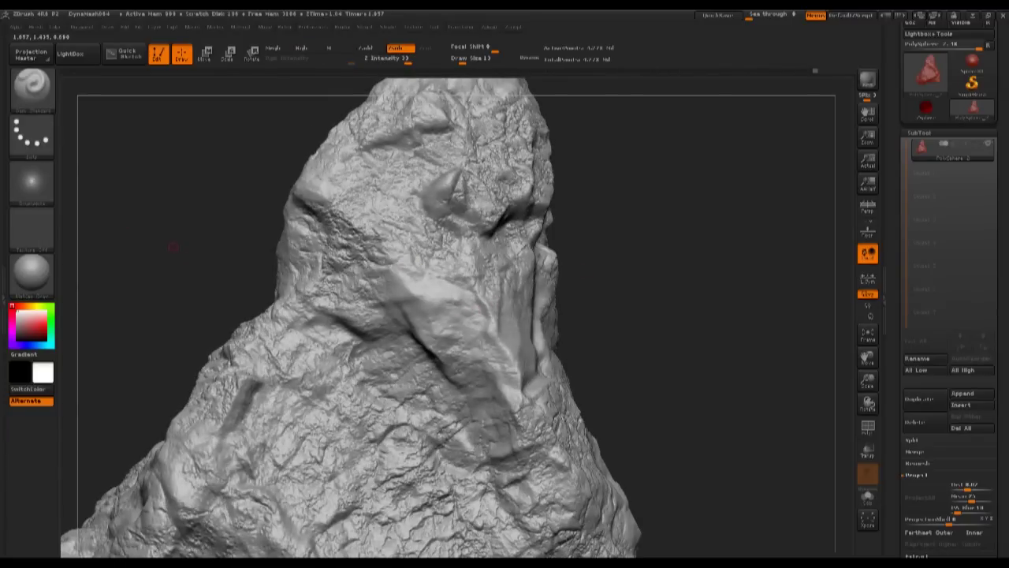
alt+drag(615, 229, 483, 292)
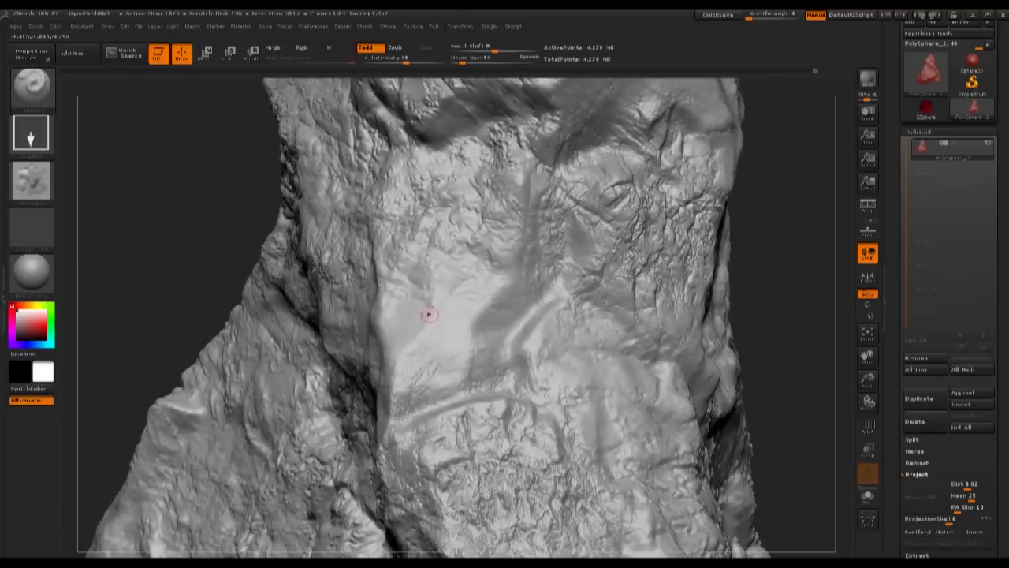
drag(213, 272, 304, 304)
alt+drag(808, 382, 799, 253)
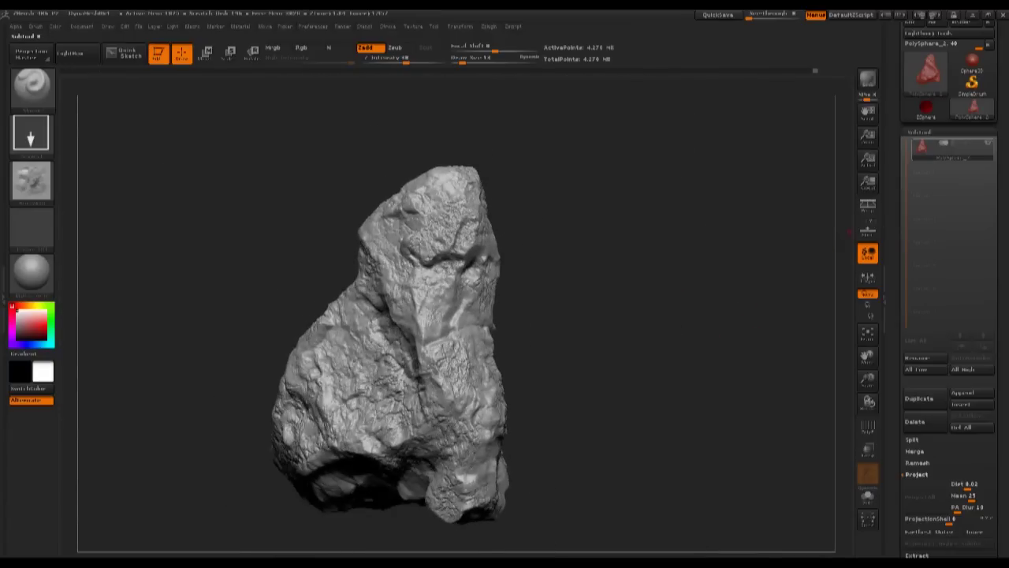
mouse_move(943, 149)
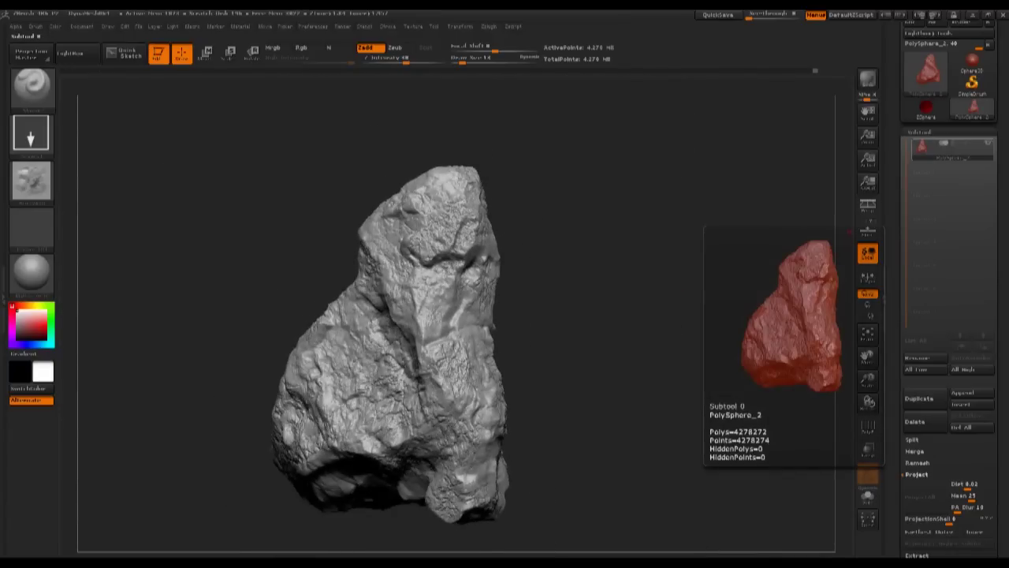
Inspect the rock's underside and rough lower end up close for areas that need more shape
alt+drag(773, 237, 645, 250)
right_drag(645, 250, 696, 226)
alt+drag(694, 237, 757, 233)
alt+drag(623, 189, 517, 321)
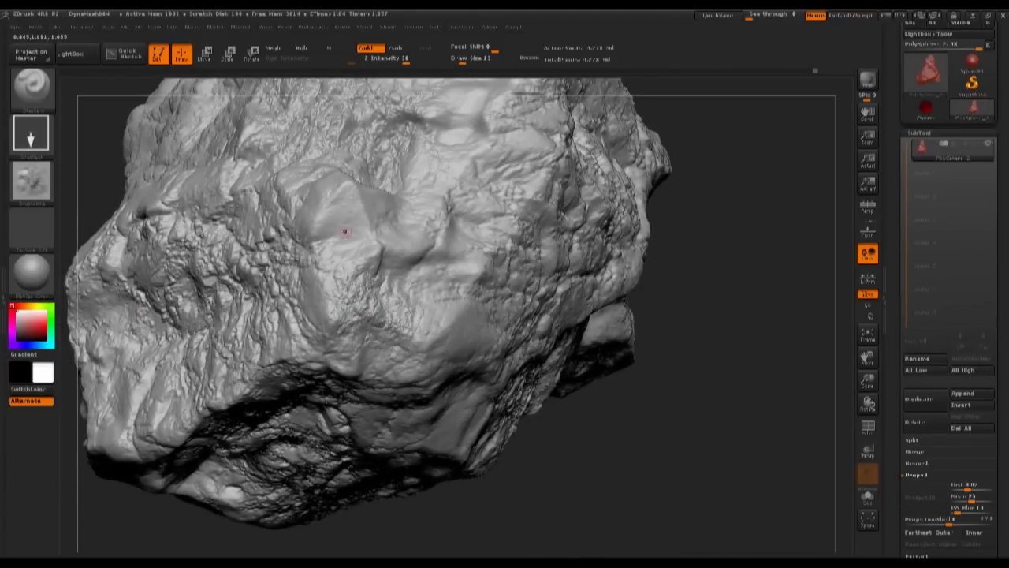
alt+drag(707, 279, 639, 314)
drag(355, 511, 433, 347)
alt+drag(521, 217, 678, 315)
drag(750, 260, 650, 193)
Cut flat, chipped facets into the smooth patch below the rock's peak with the TrimSmoothBorder brush at draw size 53
key(b)
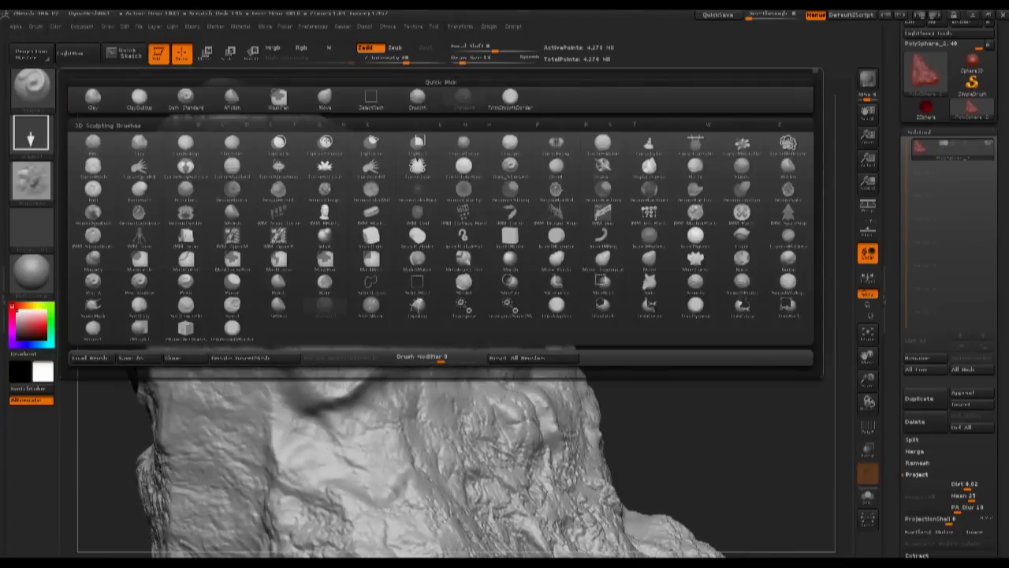
click(510, 97)
key(s)
click(328, 313)
mouse_move(320, 299)
mouse_down()
mouse_move(353, 281)
mouse_move(319, 282)
mouse_move(285, 332)
mouse_move(294, 371)
mouse_move(341, 399)
mouse_up()
drag(389, 366, 368, 369)
drag(611, 327, 540, 272)
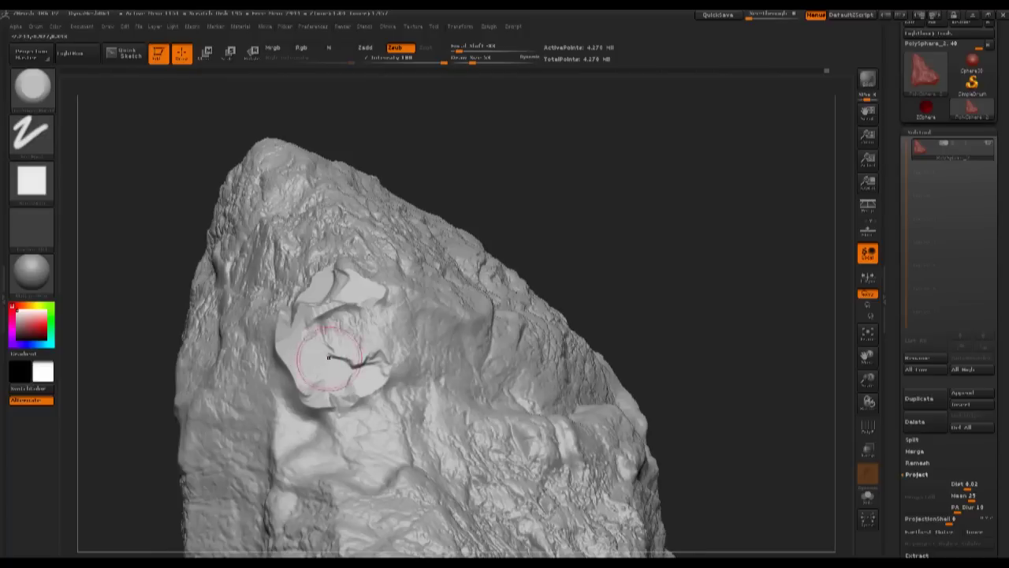
mouse_move(322, 401)
mouse_down()
mouse_move(287, 389)
mouse_move(337, 440)
mouse_up()
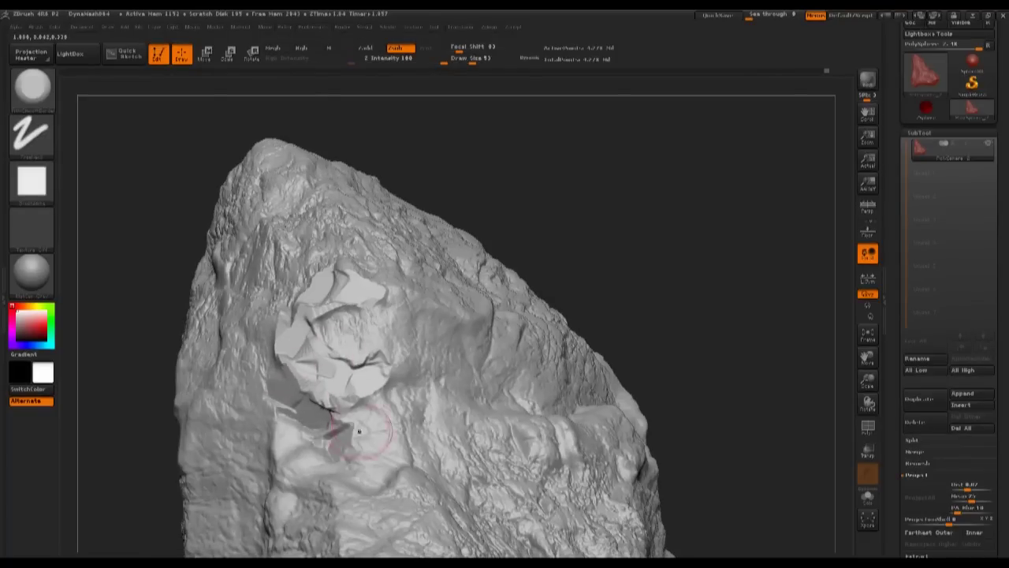
drag(360, 407, 406, 380)
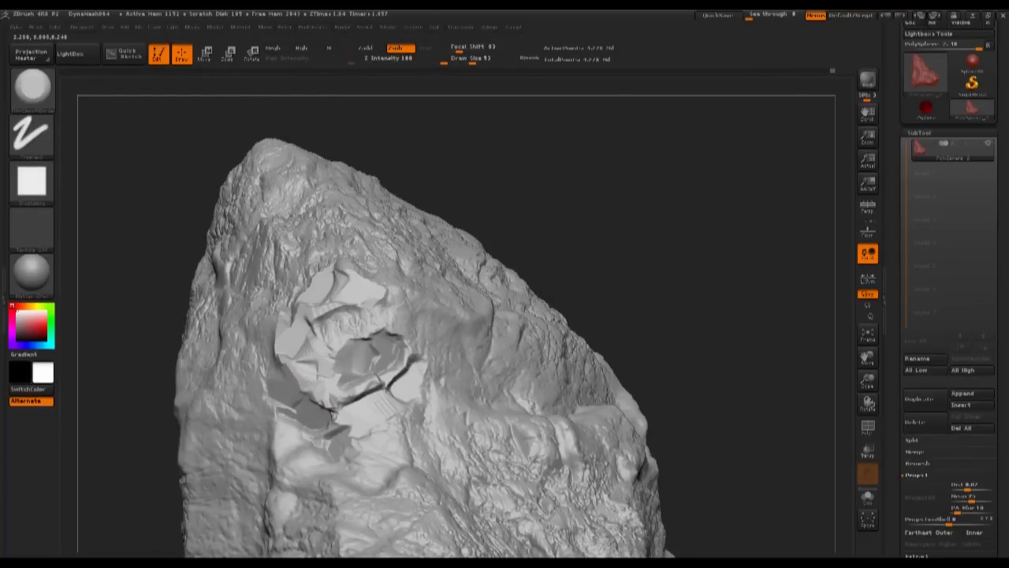
drag(615, 203, 312, 351)
drag(527, 215, 503, 219)
Return to the rock stamp brush and stamp surface detail over the chipped facets below the peak, redoing the stamp once
key(1)
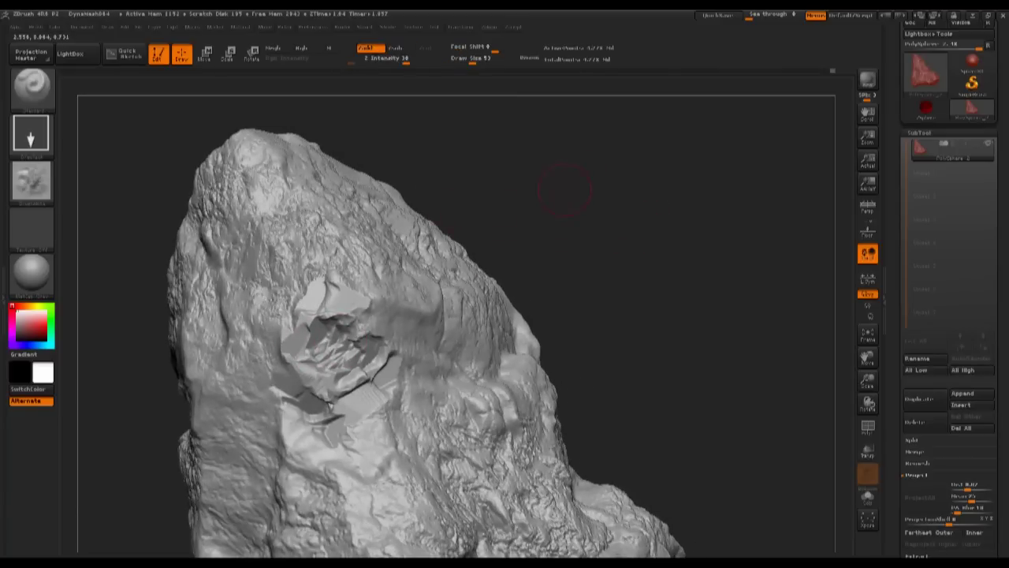
drag(574, 197, 587, 212)
mouse_move(627, 244)
alt+mouse_down()
mouse_move(646, 189)
mouse_move(580, 201)
mouse_move(631, 260)
alt+mouse_up()
key(ctrl+z)
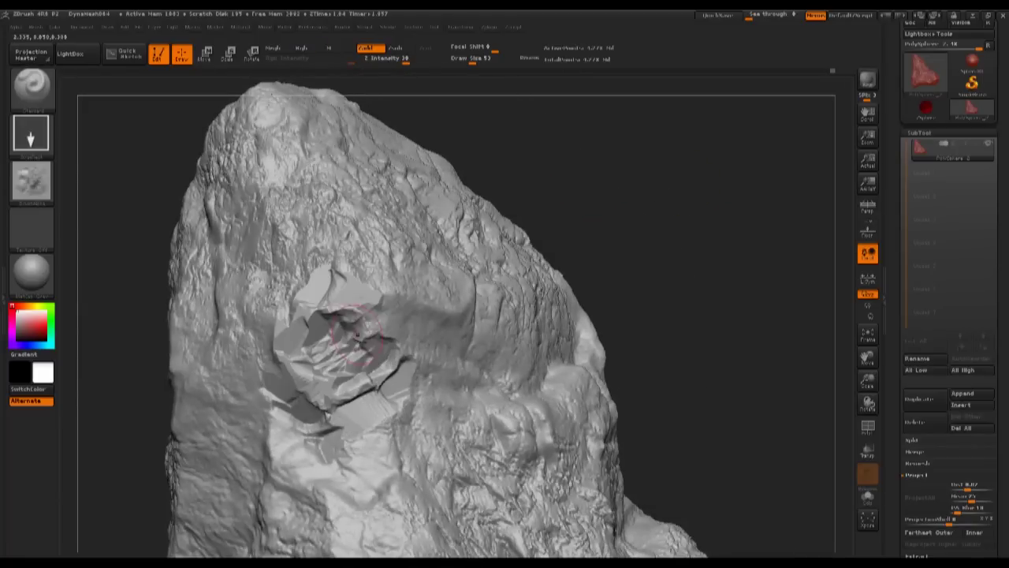
drag(340, 341, 402, 398)
mouse_move(599, 186)
alt+mouse_down()
mouse_move(660, 194)
mouse_move(631, 229)
mouse_move(657, 211)
mouse_move(608, 226)
mouse_move(623, 214)
mouse_move(619, 178)
mouse_move(655, 188)
mouse_move(628, 190)
mouse_move(643, 252)
alt+mouse_up()
mouse_move(631, 174)
mouse_down()
mouse_move(607, 162)
mouse_move(706, 181)
mouse_move(647, 153)
mouse_move(548, 209)
mouse_up()
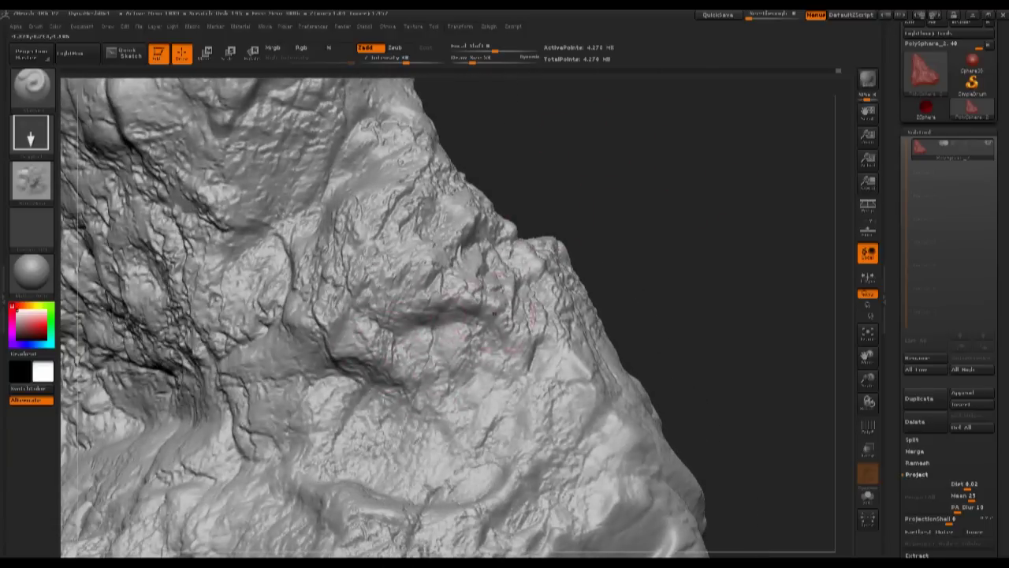
Trim chipped facets into the small ledge on the rock's sloping side with the TrimSmoothBorder brush
click(36, 93)
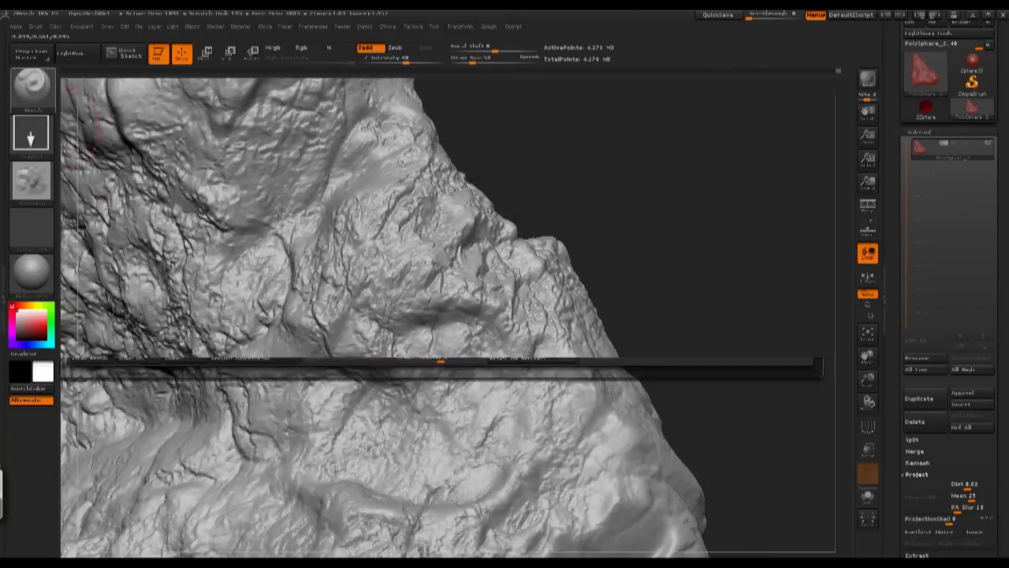
click(506, 101)
mouse_move(446, 347)
mouse_down()
mouse_move(426, 345)
mouse_move(434, 315)
mouse_move(465, 312)
mouse_up()
mouse_move(481, 331)
mouse_down()
mouse_move(495, 348)
mouse_move(485, 449)
mouse_move(402, 467)
mouse_move(354, 437)
mouse_move(364, 402)
mouse_move(407, 399)
mouse_move(355, 395)
mouse_move(433, 426)
mouse_move(487, 396)
mouse_move(472, 443)
mouse_up()
right_drag(501, 410, 513, 342)
mouse_move(411, 412)
mouse_down()
mouse_move(388, 414)
mouse_move(300, 367)
mouse_move(265, 323)
mouse_move(311, 284)
mouse_up()
mouse_move(670, 195)
mouse_down()
mouse_move(656, 229)
mouse_move(637, 212)
mouse_up()
Stamp rock surface detail over the trimmed ledge on the sloping side, undoing the first stamp and placing it again
key(1)
drag(426, 337, 370, 385)
key(ctrl+z)
drag(439, 332, 366, 388)
drag(301, 356, 284, 380)
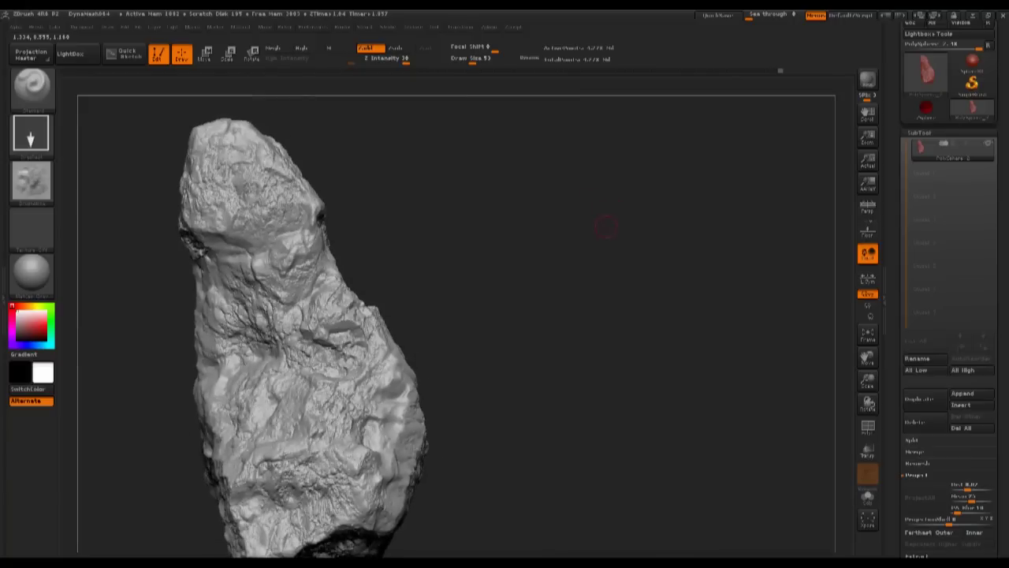
Review the whole rock from several angles and examine the diagonal ridge below its upper ledge
alt+drag(606, 227, 550, 244)
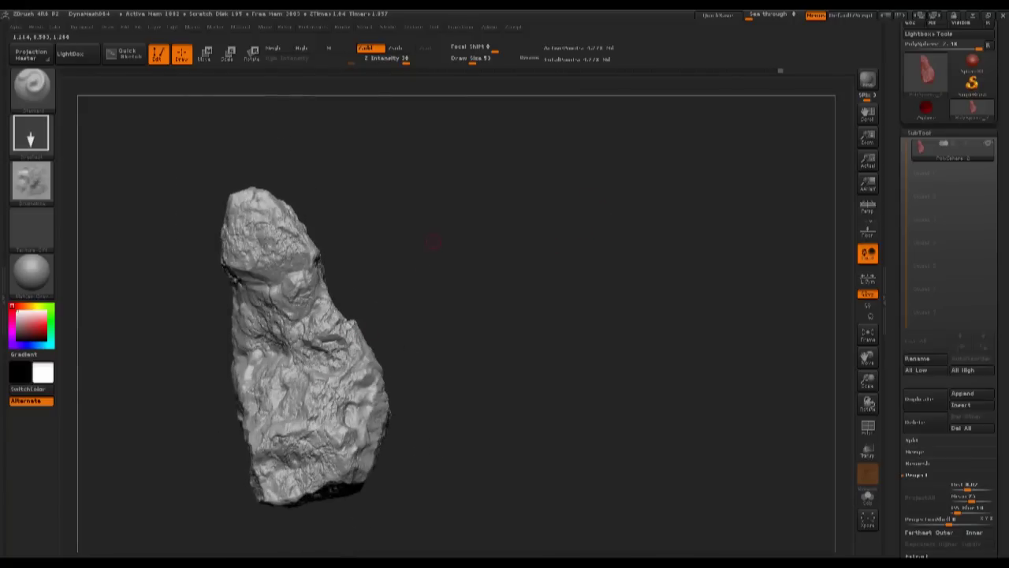
drag(433, 241, 424, 246)
drag(418, 314, 372, 322)
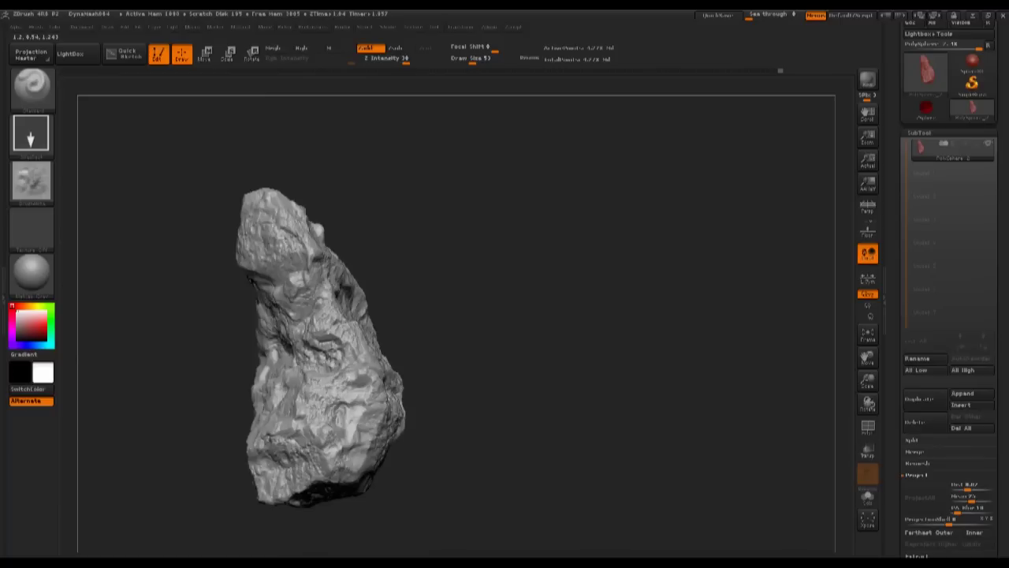
right_drag(374, 427, 395, 365)
ctrl+right_drag(327, 355, 367, 291)
ctrl+right_drag(619, 229, 603, 292)
right_drag(603, 292, 607, 221)
mouse_move(647, 158)
alt+right_down()
mouse_move(518, 328)
mouse_move(544, 272)
mouse_move(571, 314)
mouse_move(635, 288)
alt+right_up()
Trim broken facets along the diagonal ridge below the upper ledge with the TrimSmoothBorder brush
click(32, 88)
click(519, 102)
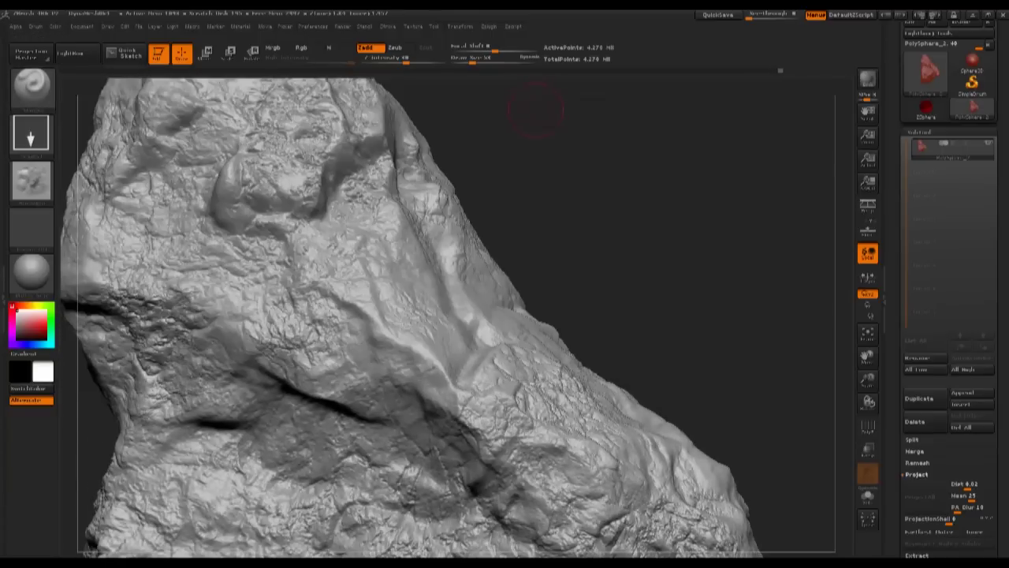
click(32, 88)
click(512, 100)
right_drag(453, 345, 492, 306)
mouse_move(406, 300)
mouse_down()
mouse_move(440, 322)
mouse_move(474, 325)
mouse_move(507, 358)
mouse_move(437, 362)
mouse_move(390, 335)
mouse_move(406, 303)
mouse_up()
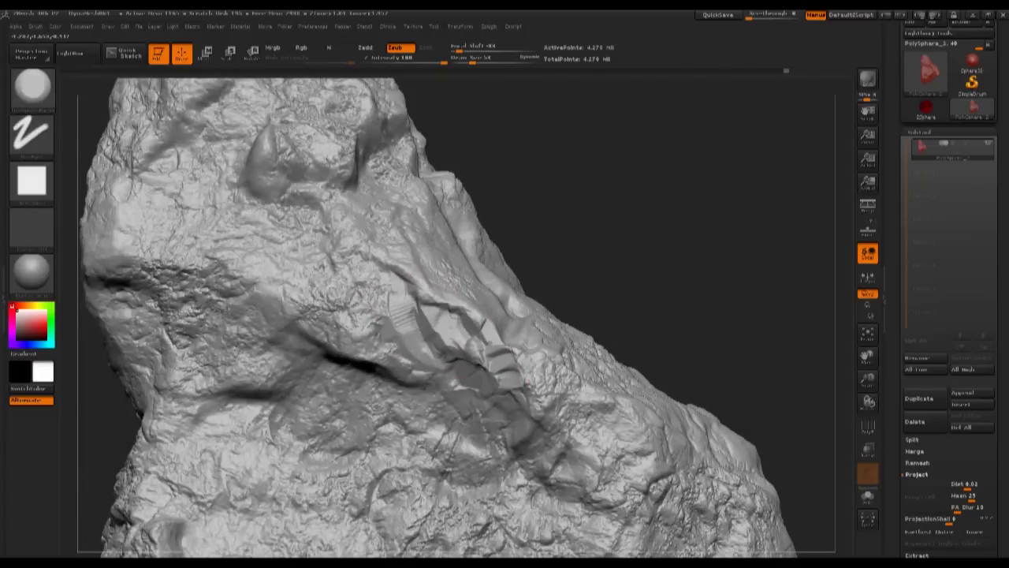
right_drag(562, 289, 499, 338)
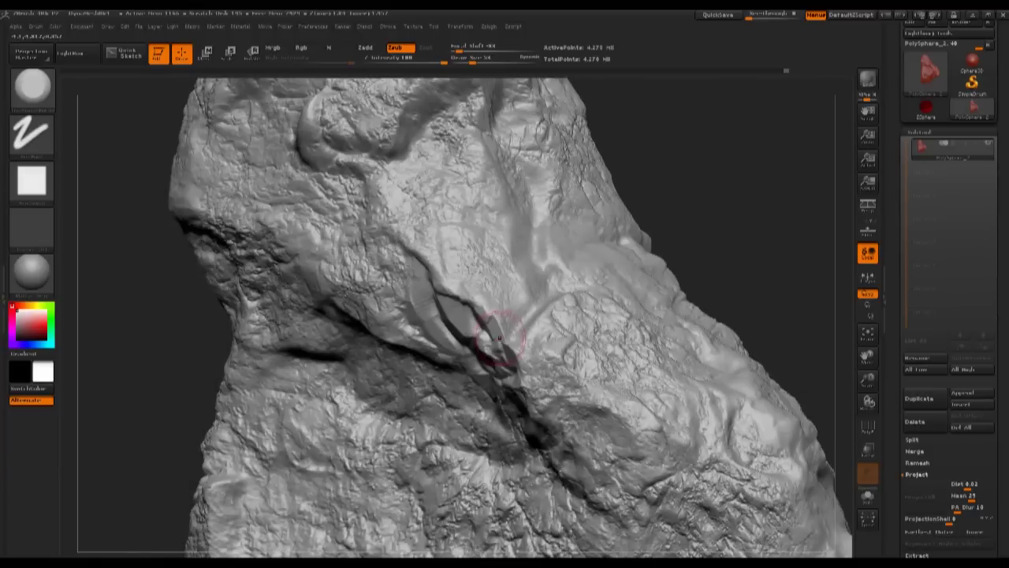
right_drag(500, 272, 568, 256)
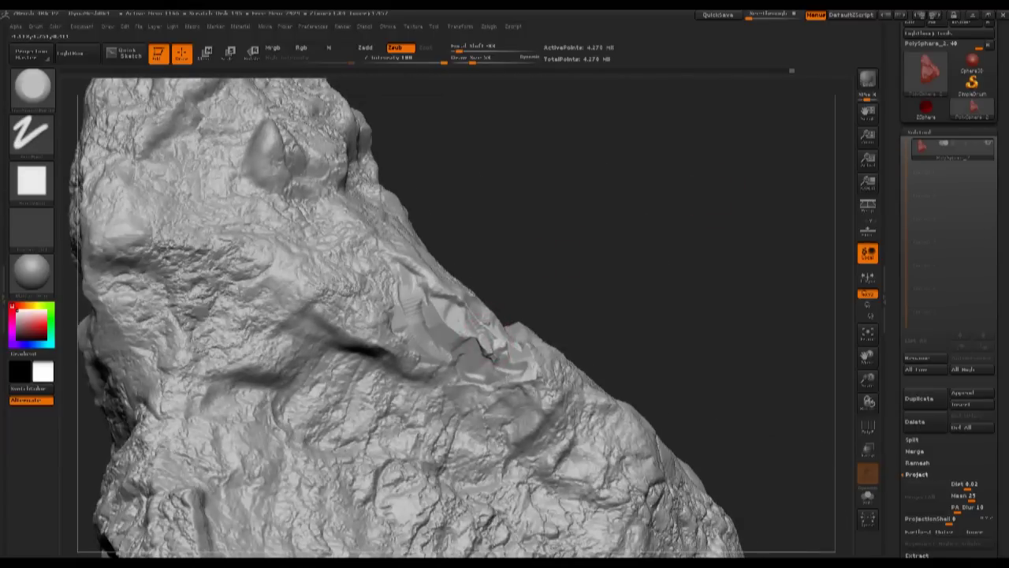
Soften the trimmed facets on the diagonal ridge and stamp rock surface detail over them
mouse_move(480, 349)
right_down()
mouse_move(552, 315)
mouse_move(536, 339)
right_up()
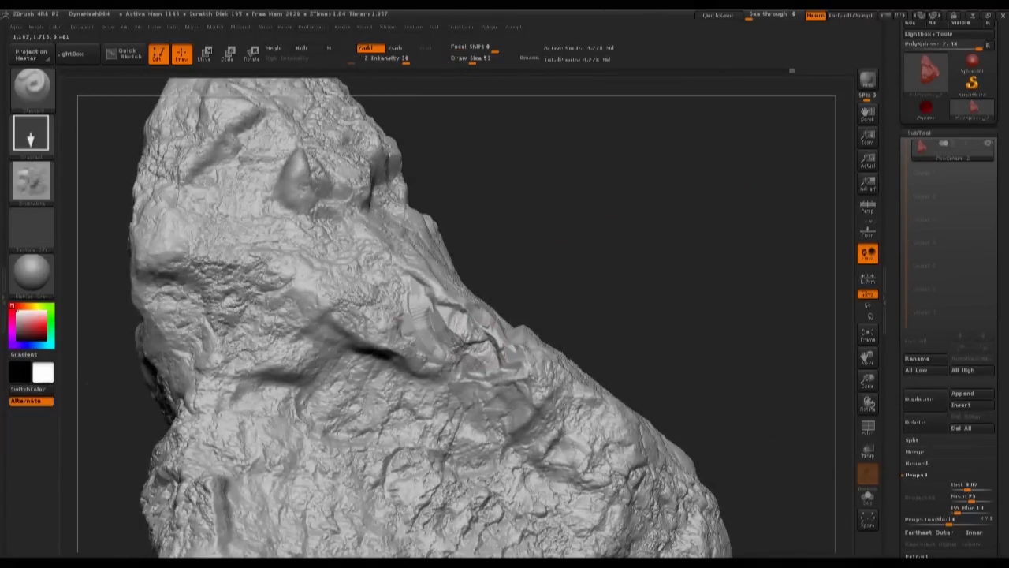
shift+drag(490, 342, 482, 357)
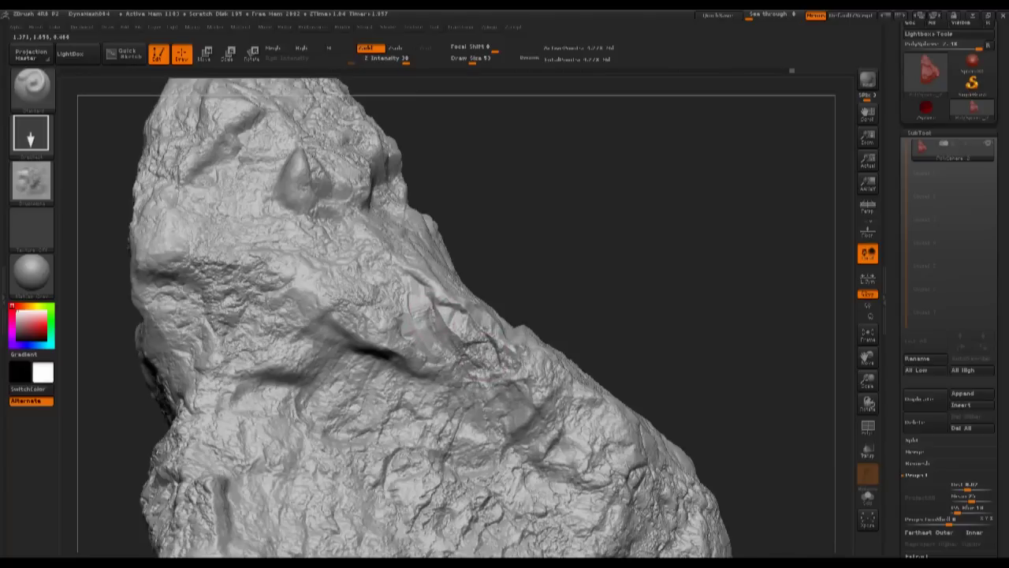
right_drag(568, 197, 509, 264)
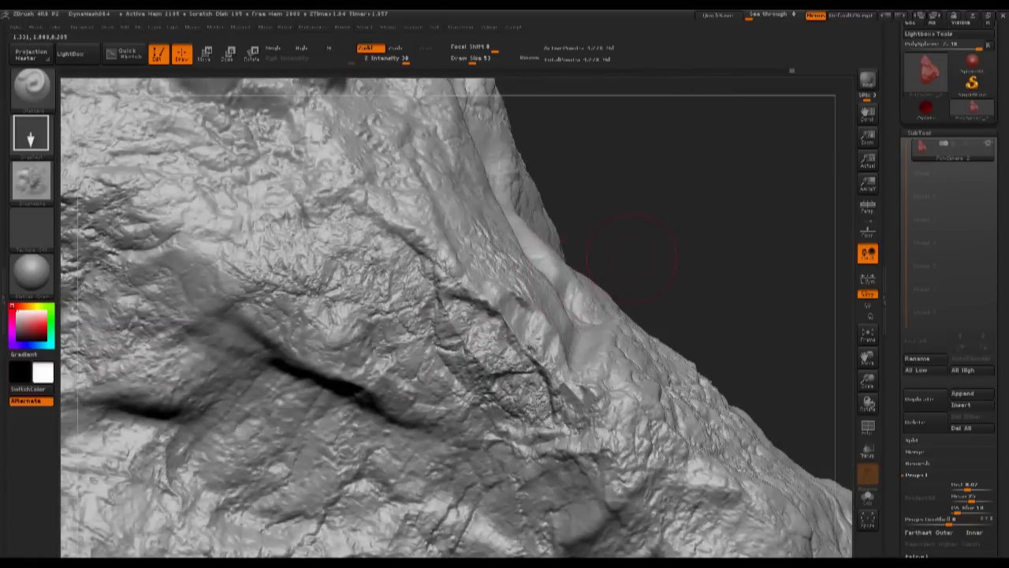
Stamp rock surface detail on the smooth area of the narrow face below the upper ledge and review the whole rock
drag(696, 196, 686, 244)
drag(741, 197, 662, 237)
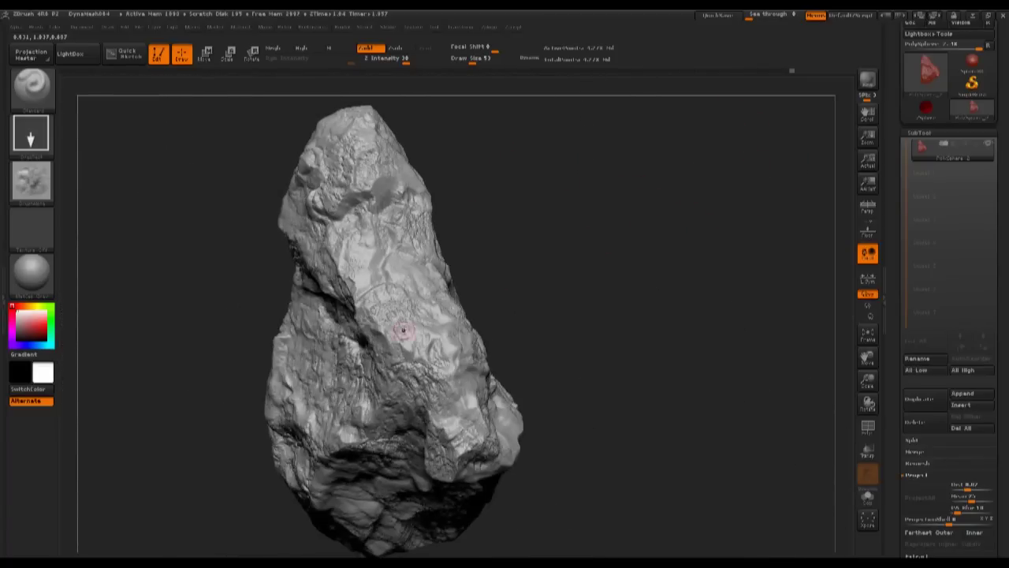
drag(582, 211, 670, 229)
drag(607, 248, 601, 293)
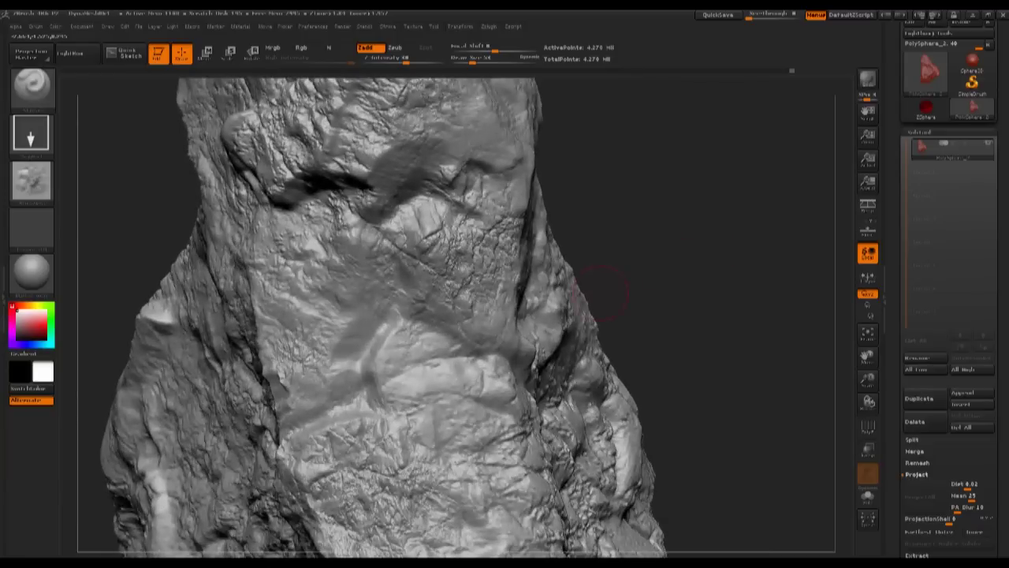
drag(694, 300, 553, 260)
alt+drag(552, 307, 588, 289)
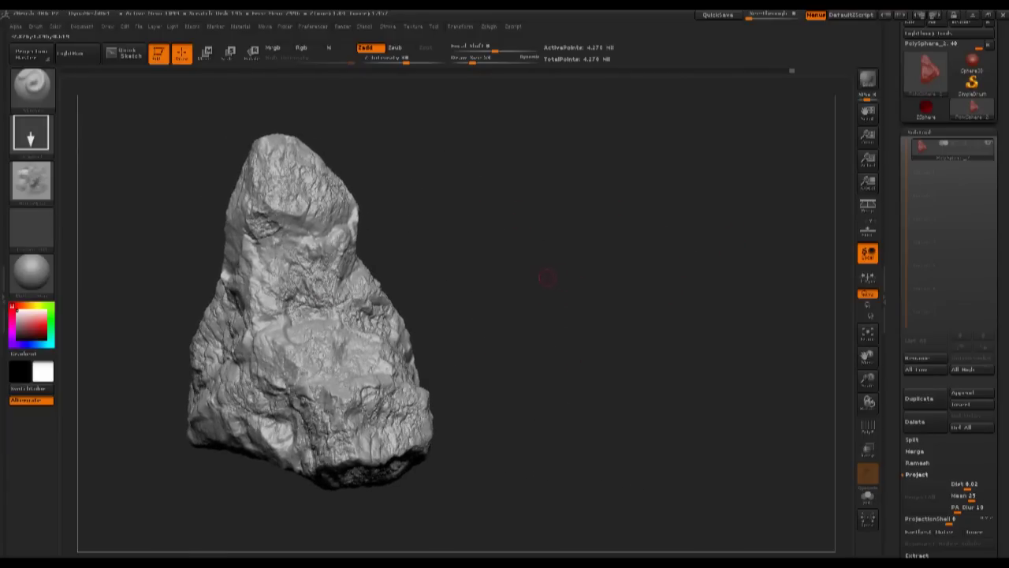
Review the detailed rock from several angles and distances
drag(496, 238, 623, 266)
mouse_move(577, 242)
alt+mouse_down()
mouse_move(686, 248)
mouse_move(620, 253)
alt+mouse_up()
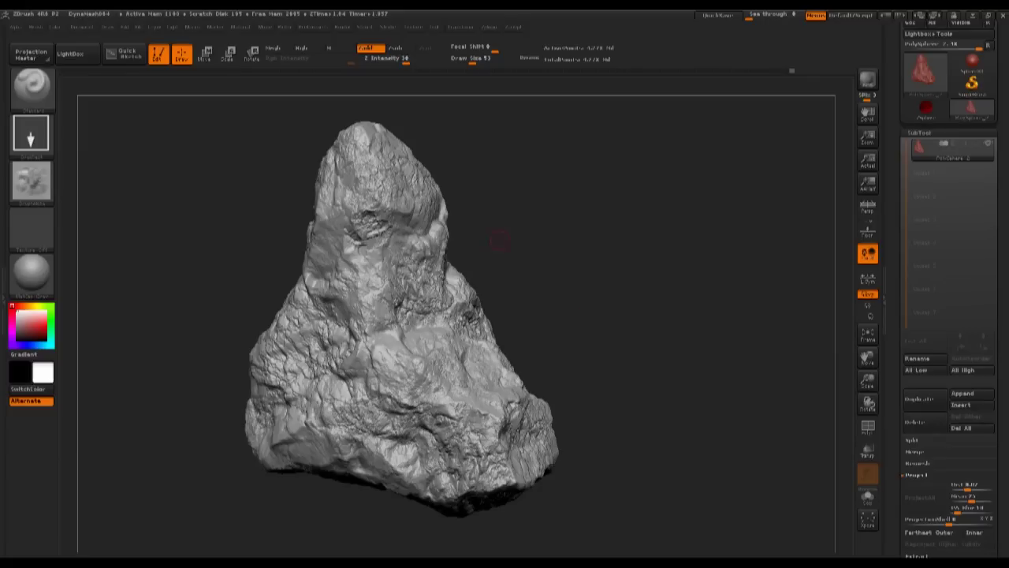
drag(494, 241, 157, 257)
drag(410, 247, 656, 273)
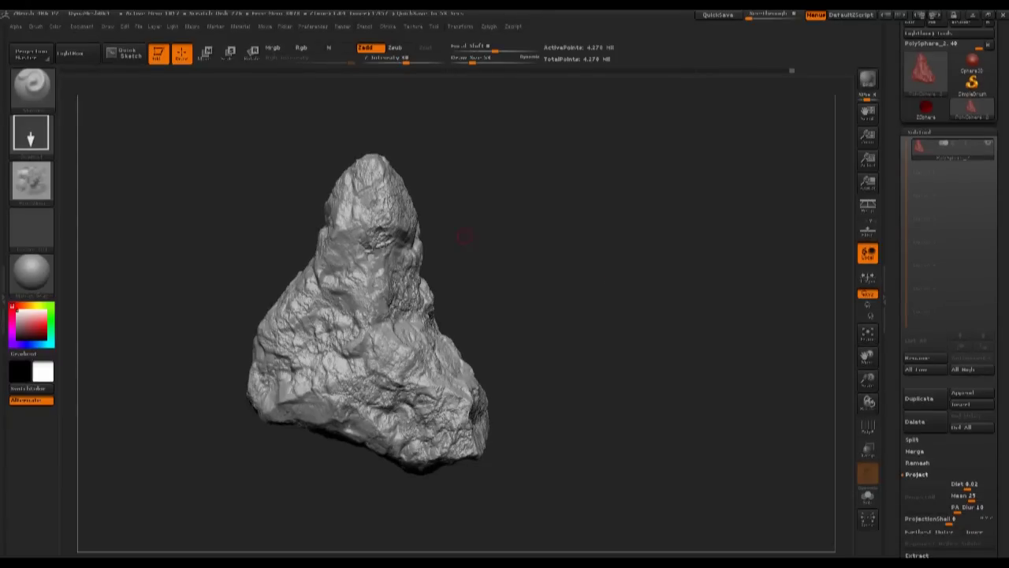
mouse_move(471, 161)
mouse_down()
mouse_move(568, 284)
mouse_move(404, 271)
mouse_up()
mouse_move(553, 286)
mouse_down()
mouse_move(426, 284)
mouse_move(544, 289)
mouse_up()
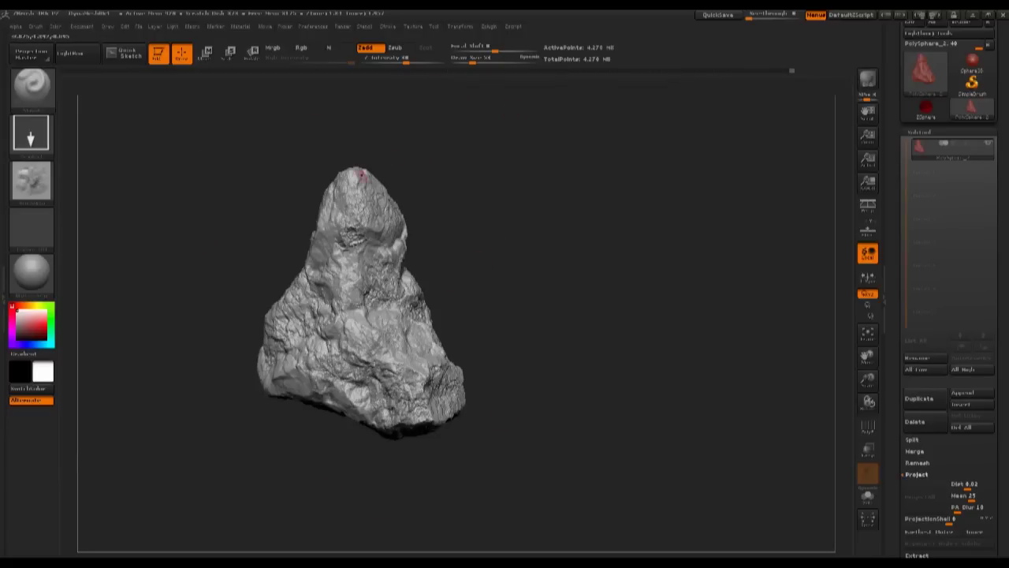
Step the rock down through its subdivision levels to a light mesh that still keeps its main forms
key(shift+d)
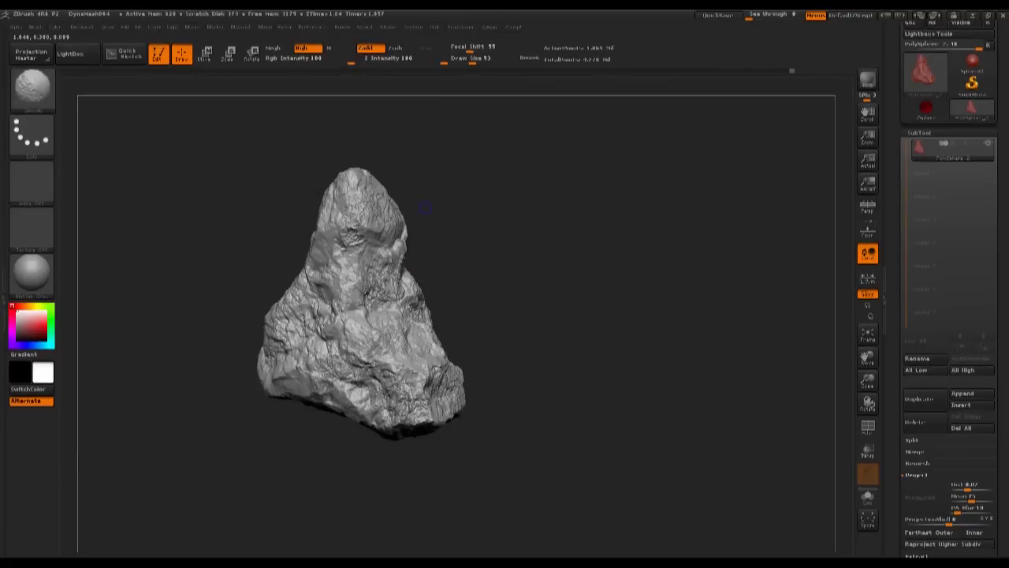
key(shift+d)
key(shift+d)
mouse_move(480, 291)
alt+mouse_down()
mouse_move(568, 237)
mouse_move(561, 254)
alt+mouse_up()
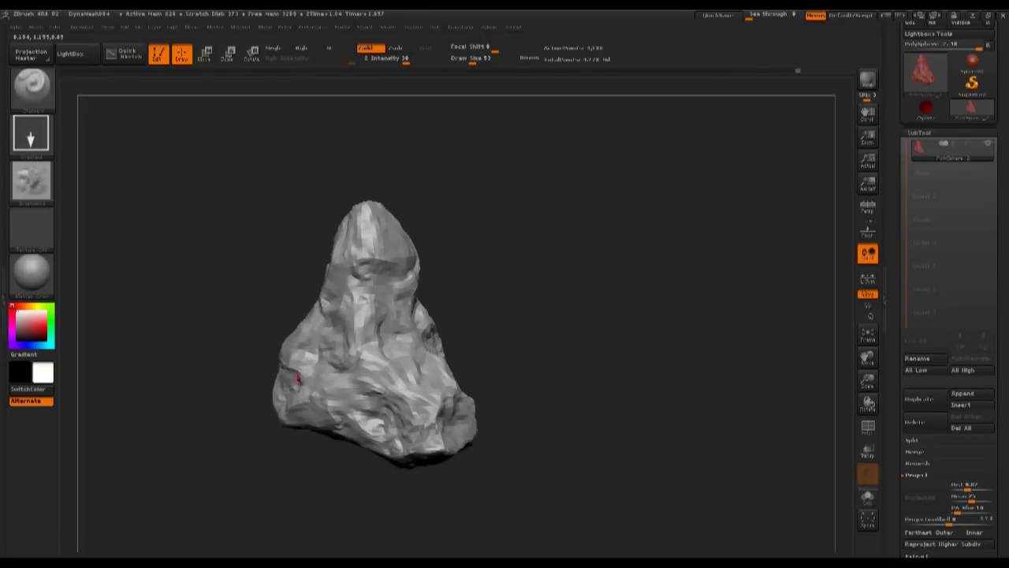
key(b)
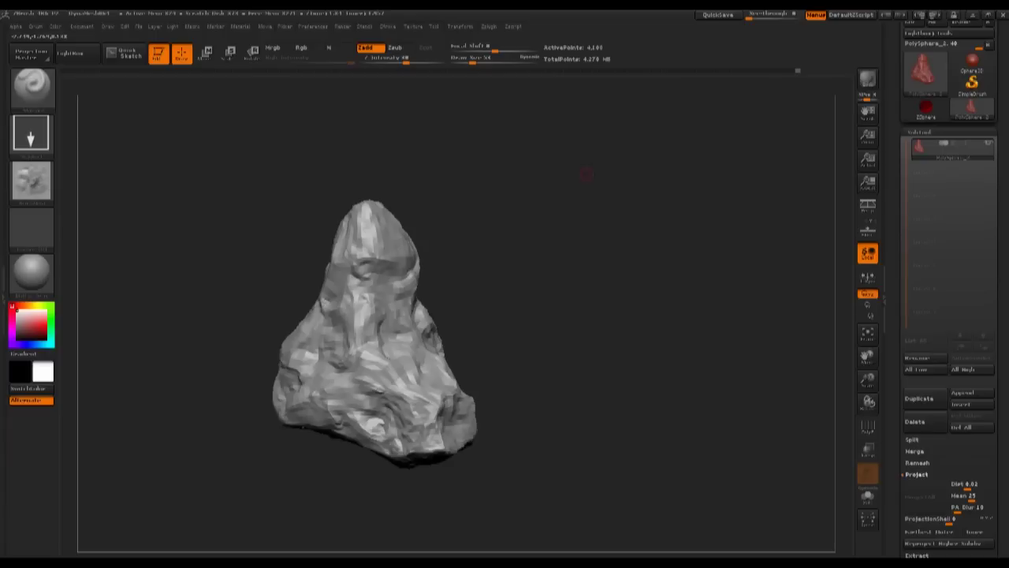
mouse_move(599, 221)
mouse_down()
mouse_move(607, 228)
mouse_move(601, 213)
mouse_move(552, 217)
mouse_move(648, 219)
mouse_up()
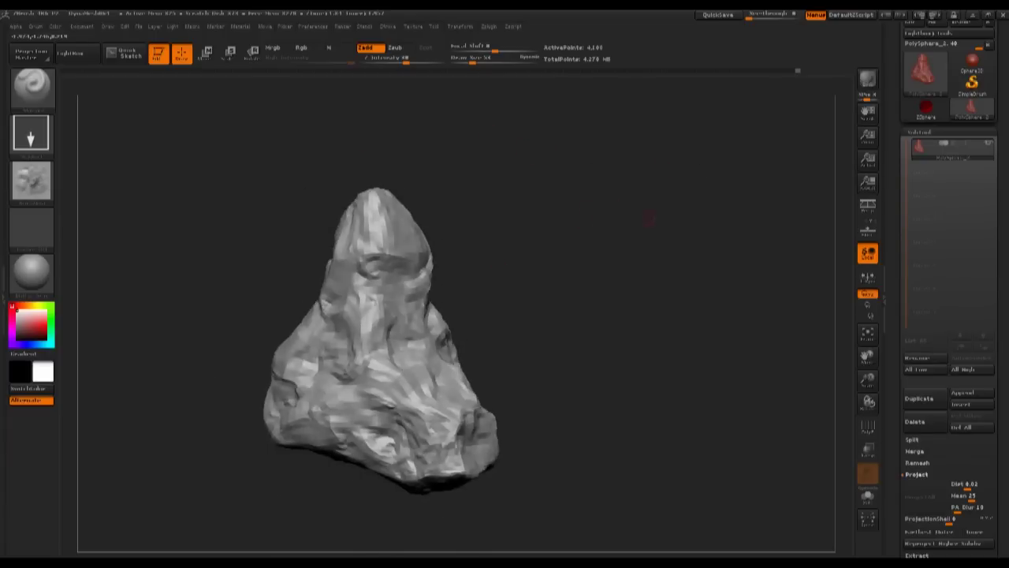
key(d)
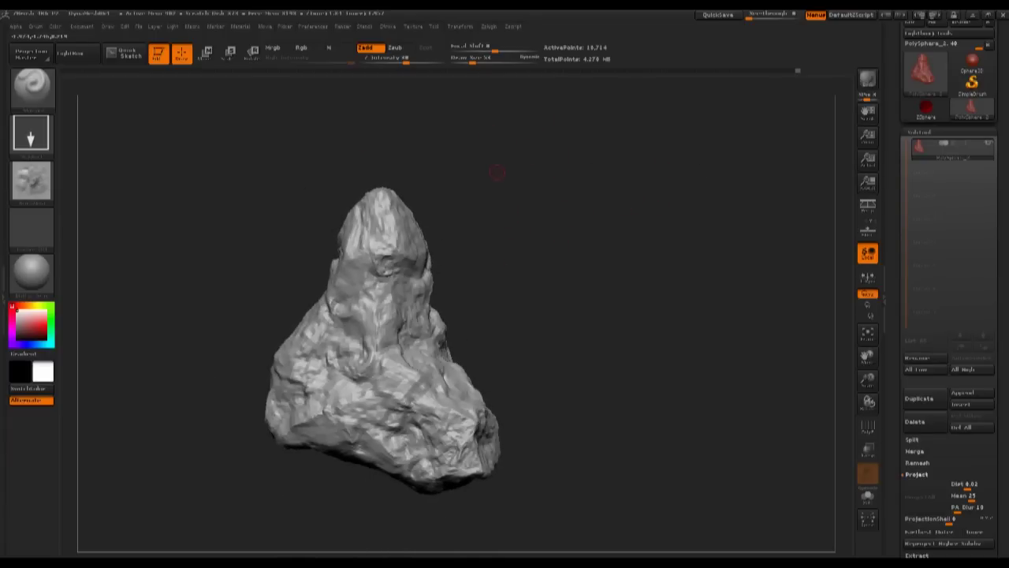
drag(683, 251, 636, 234)
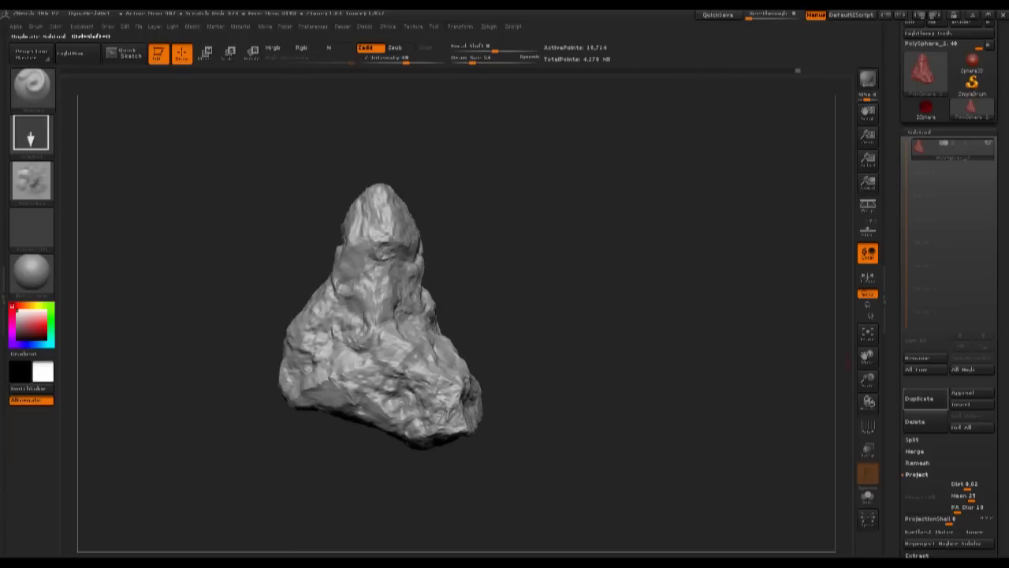
Duplicate the rock subtool and move the copy up beside the original with the transpose line
click(919, 399)
key(w)
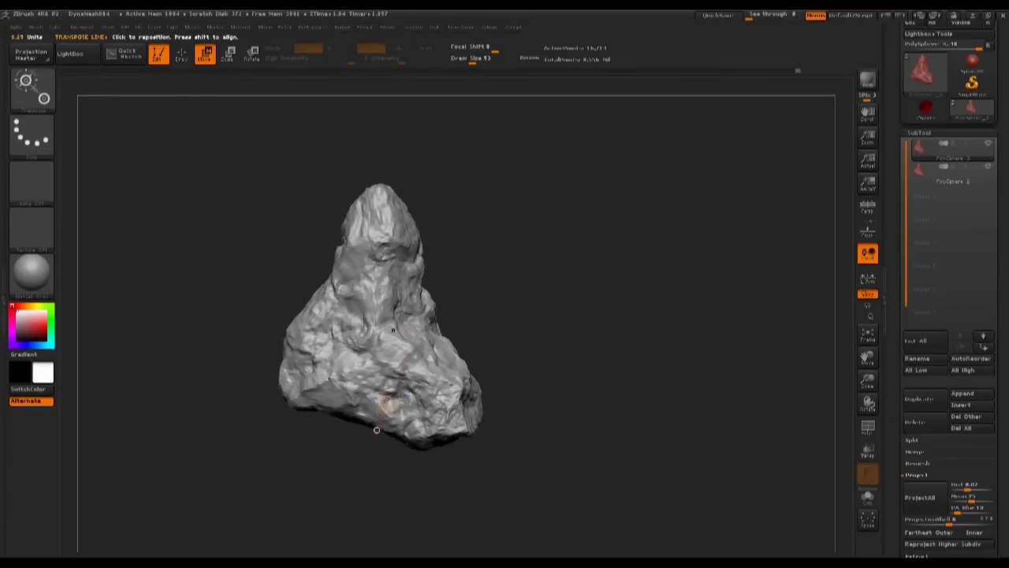
drag(466, 331, 561, 294)
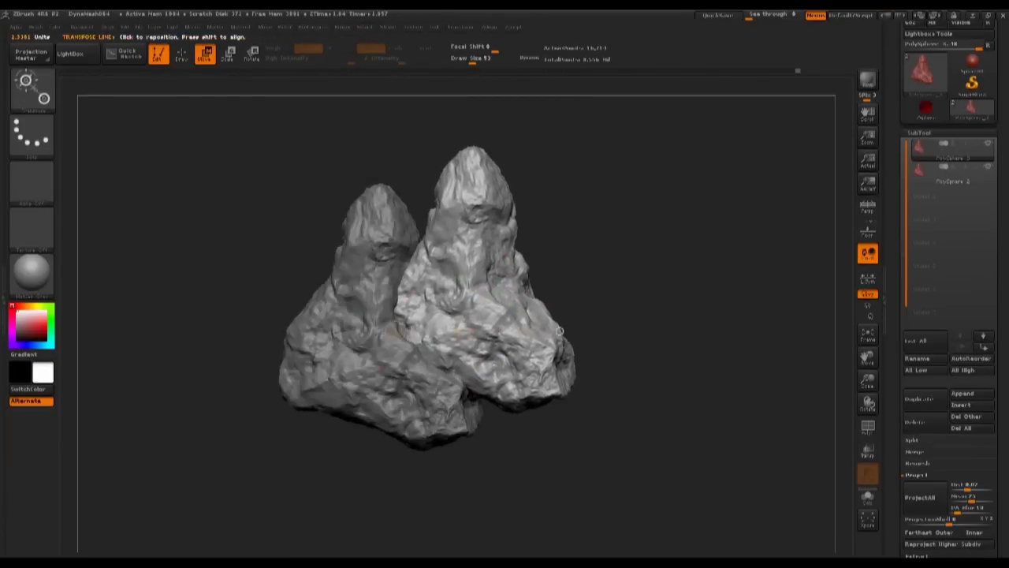
alt+drag(567, 426, 545, 392)
key(q)
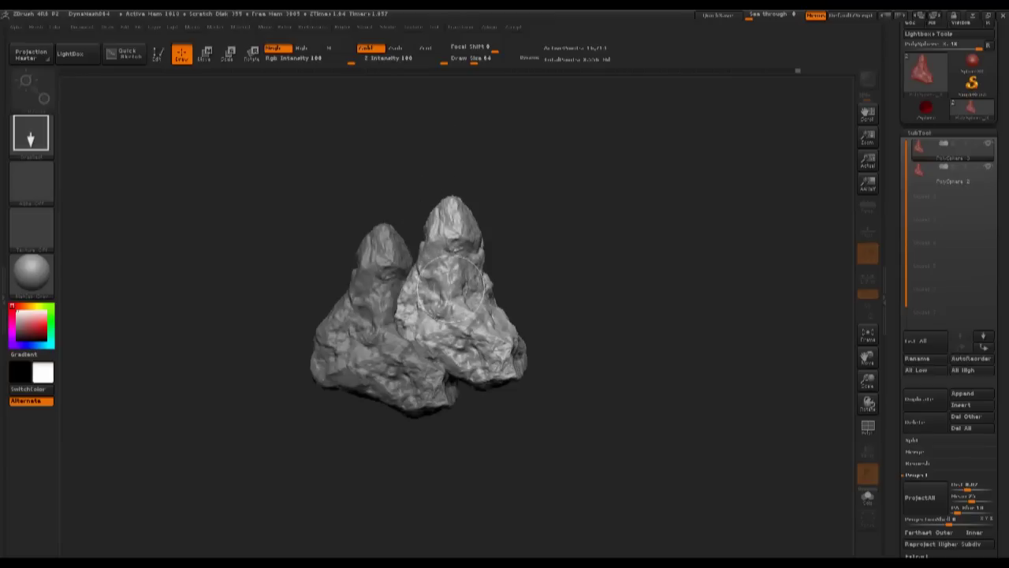
Rotate the copy so its wide base faces up, and scale it larger against the original rock
key(r)
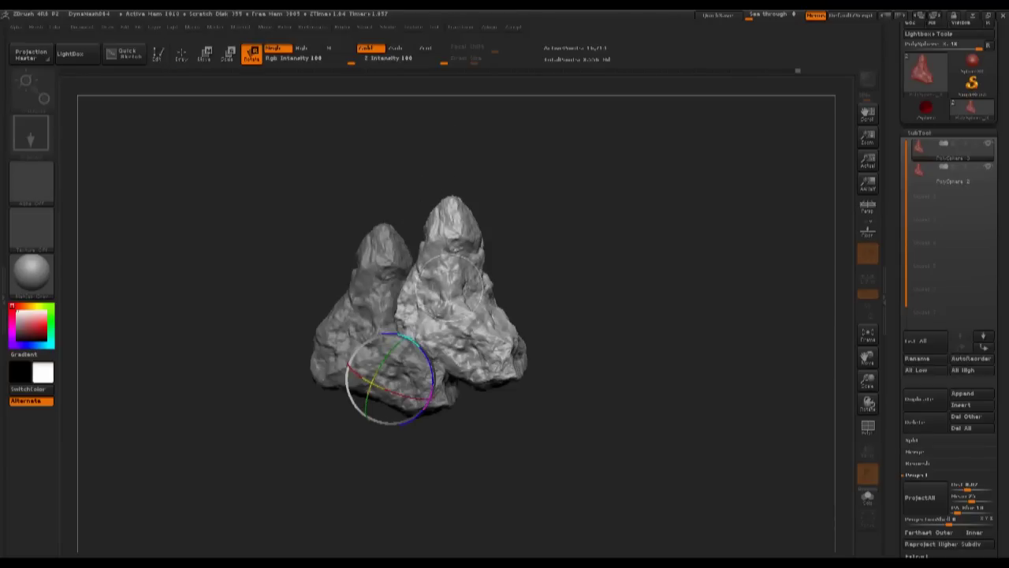
key(q)
key(w)
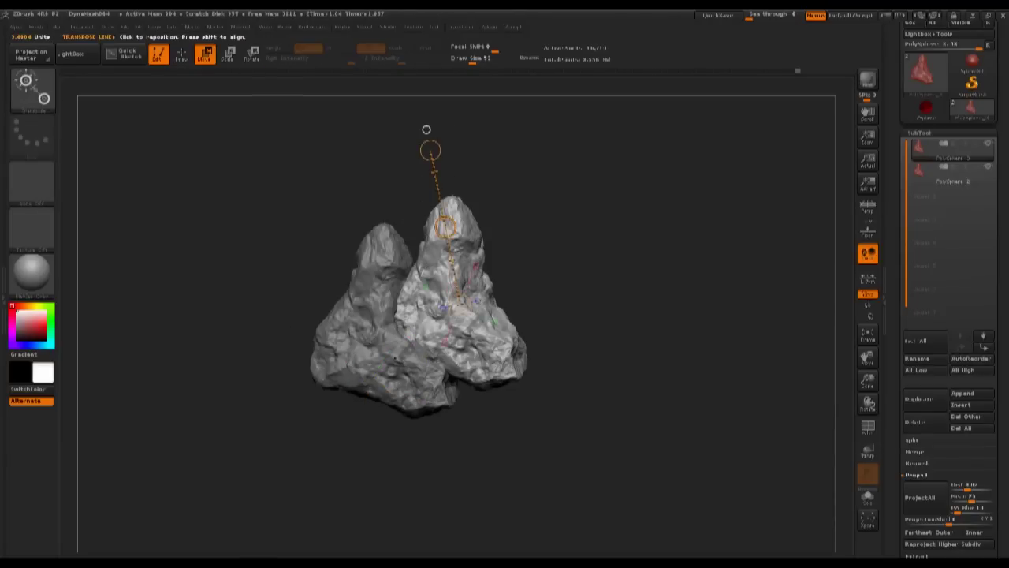
drag(430, 149, 469, 355)
key(w)
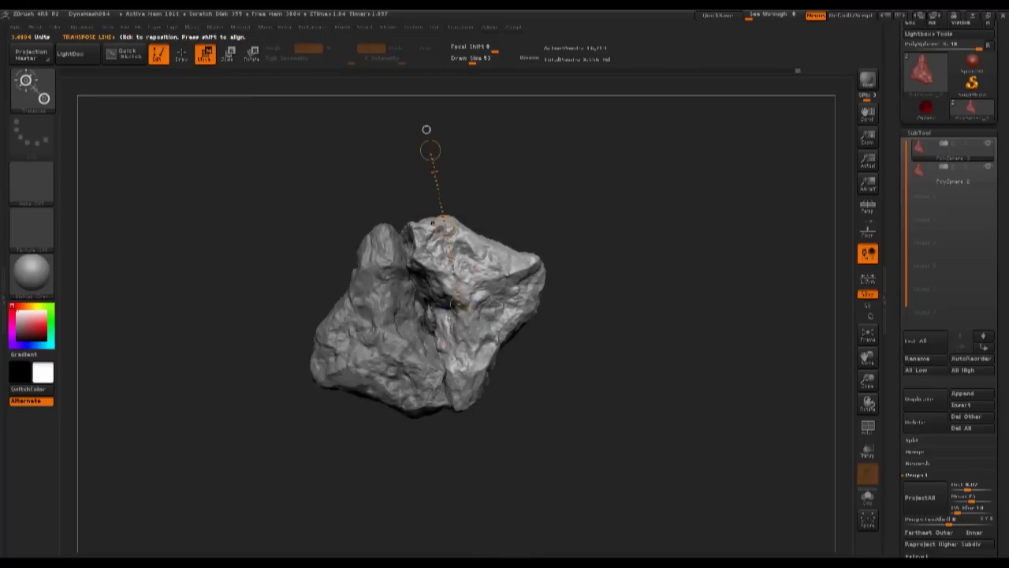
mouse_move(445, 228)
mouse_down()
mouse_move(452, 218)
mouse_move(439, 216)
mouse_up()
key(w)
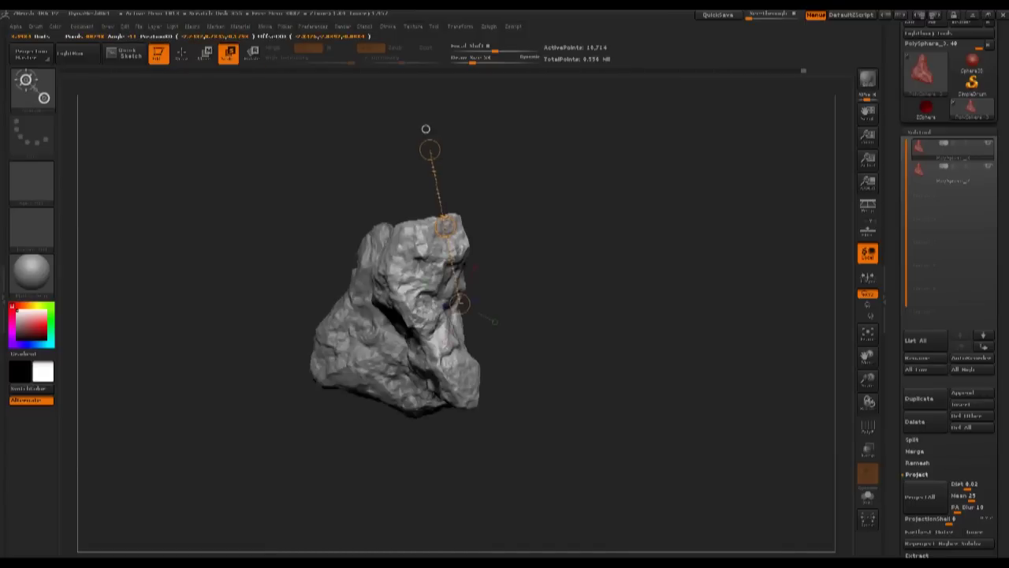
drag(424, 233, 418, 202)
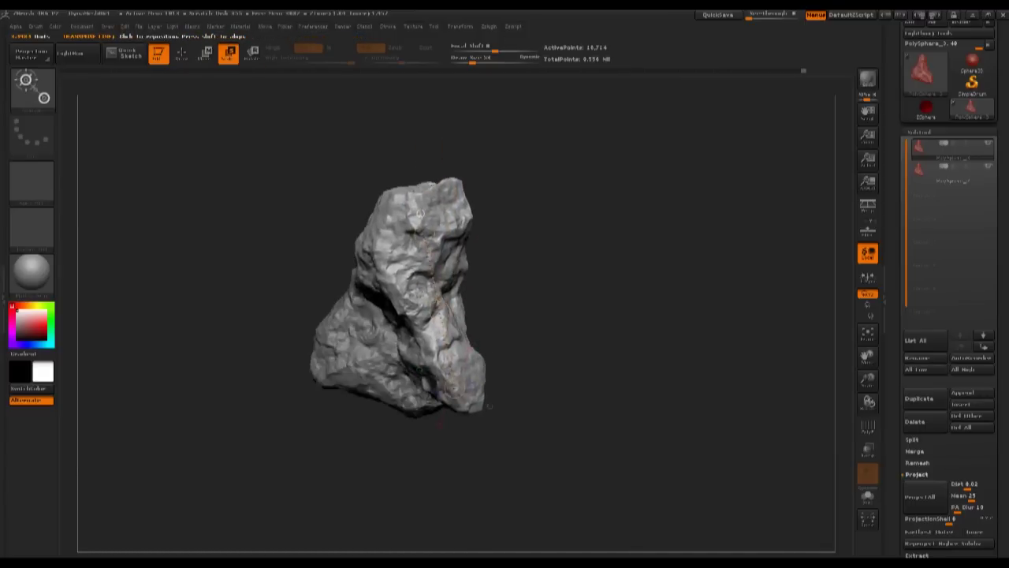
Move the first copy from several sides until it sits embedded against the original rock
mouse_move(489, 406)
mouse_down()
mouse_move(643, 410)
mouse_move(593, 437)
mouse_move(563, 436)
mouse_up()
drag(449, 312, 298, 296)
key(w)
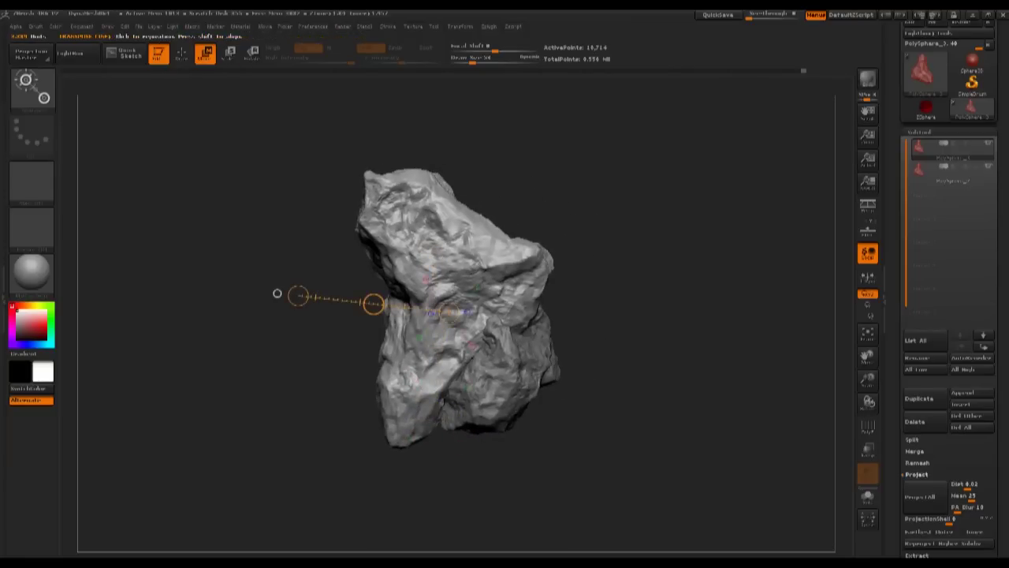
drag(374, 303, 402, 292)
drag(331, 335, 162, 339)
drag(613, 270, 280, 322)
drag(374, 317, 372, 305)
drag(280, 322, 302, 313)
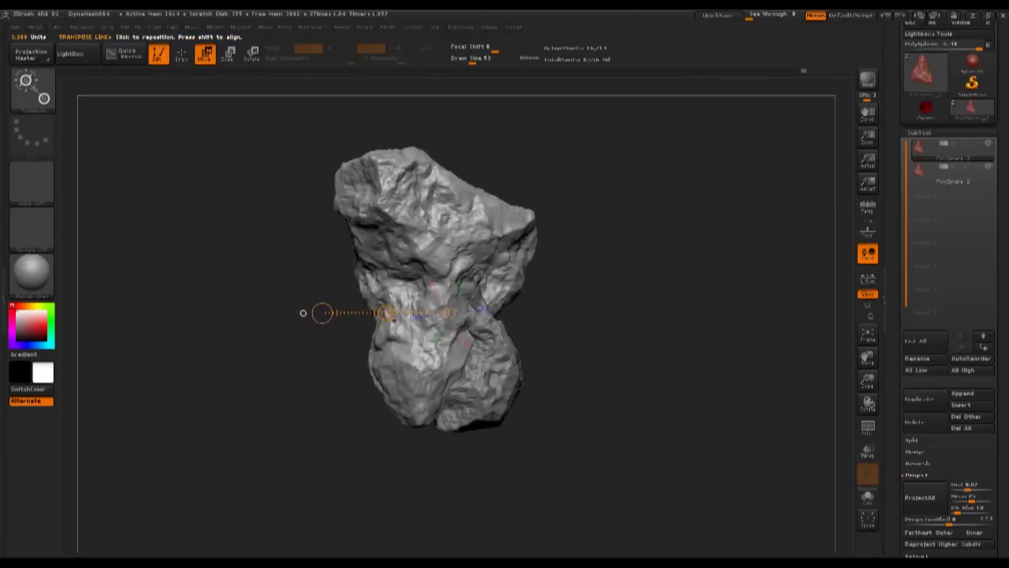
drag(385, 313, 392, 314)
Select the original rock, duplicate it and move this second copy out to the side of the pair
mouse_move(339, 339)
mouse_down()
mouse_move(288, 339)
mouse_move(254, 321)
mouse_move(335, 315)
mouse_move(417, 279)
mouse_move(597, 282)
mouse_up()
key(Down)
mouse_move(378, 353)
mouse_down()
mouse_move(302, 368)
mouse_move(208, 345)
mouse_up()
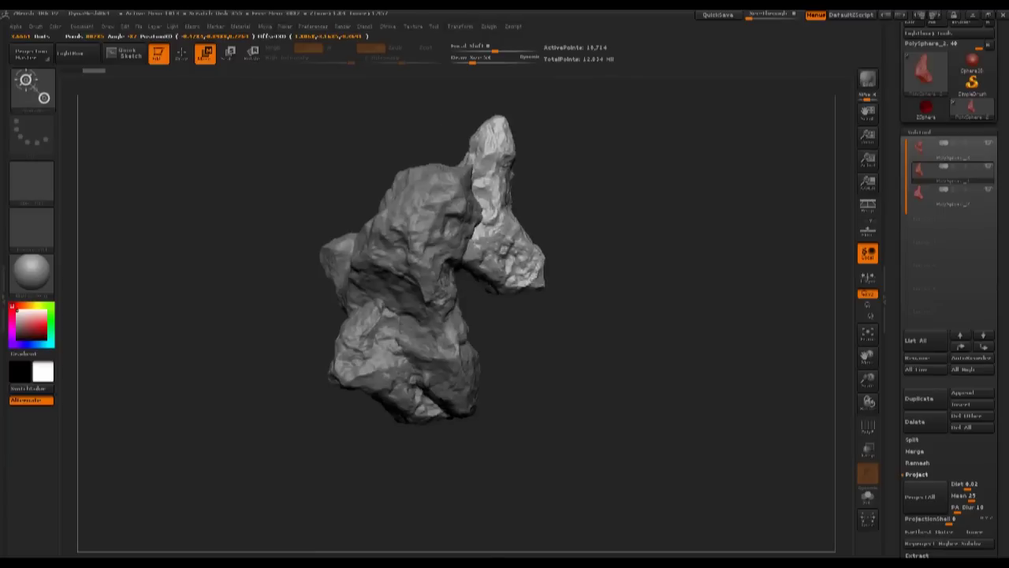
drag(304, 279, 300, 348)
mouse_move(370, 335)
mouse_down()
mouse_move(338, 329)
mouse_move(372, 333)
mouse_up()
drag(489, 283, 610, 259)
Rotate the second copy and shift it toward the side of the two joined rocks
key(r)
mouse_move(550, 273)
mouse_down()
mouse_move(551, 306)
mouse_move(531, 335)
mouse_up()
key(w)
drag(550, 274, 546, 310)
drag(620, 255, 631, 255)
drag(491, 315, 537, 470)
key(r)
mouse_move(513, 392)
mouse_down()
mouse_move(542, 488)
mouse_move(482, 490)
mouse_up()
Turn the second copy further and move it into the rocks so it juts out below the first copy's wide end
mouse_move(527, 271)
mouse_down()
mouse_move(365, 223)
mouse_move(361, 251)
mouse_up()
key(r)
drag(347, 316, 394, 340)
drag(445, 283, 380, 362)
key(w)
mouse_move(467, 243)
mouse_down()
mouse_move(430, 286)
mouse_move(372, 324)
mouse_up()
mouse_move(421, 284)
mouse_down()
mouse_move(432, 268)
mouse_move(430, 280)
mouse_up()
mouse_move(549, 255)
mouse_down()
mouse_move(451, 341)
mouse_move(545, 270)
mouse_move(680, 281)
mouse_move(608, 297)
mouse_move(632, 255)
mouse_move(654, 261)
mouse_move(601, 257)
mouse_up()
key(r)
key(w)
alt+drag(631, 307, 312, 296)
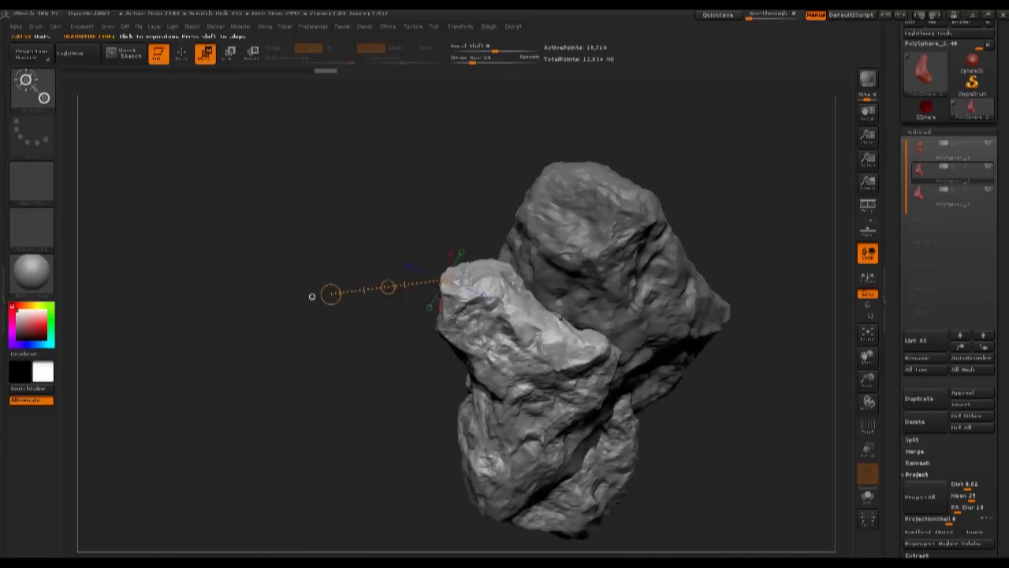
mouse_move(312, 296)
mouse_down()
mouse_move(310, 280)
mouse_move(303, 298)
mouse_up()
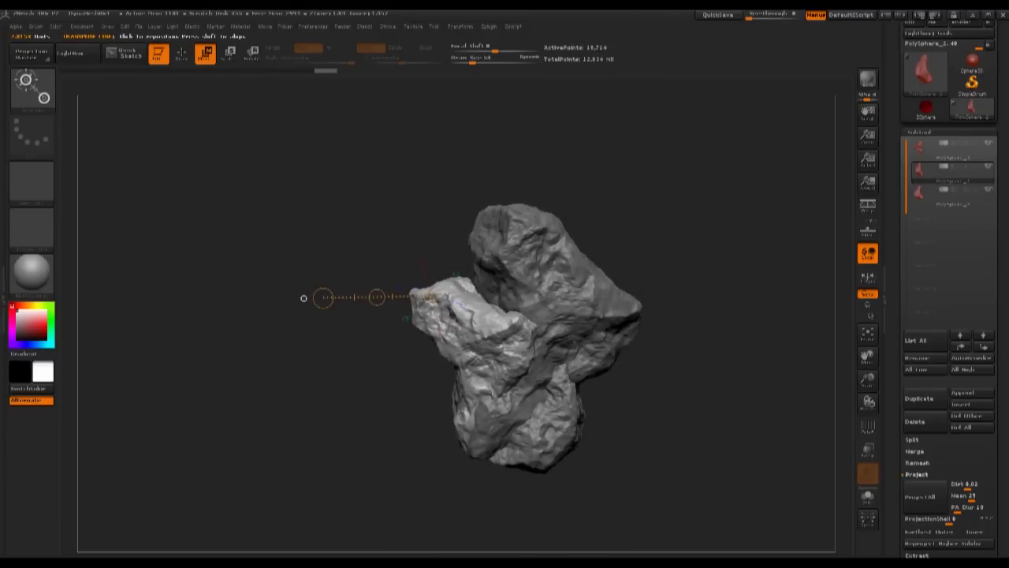
Duplicate the second copy and move and rotate the new piece around to the open side of the rock cluster
click(925, 399)
mouse_move(377, 297)
mouse_down()
mouse_move(552, 206)
mouse_move(471, 224)
mouse_up()
mouse_move(574, 354)
mouse_down()
mouse_move(593, 170)
mouse_move(619, 137)
mouse_up()
drag(593, 170, 580, 169)
drag(582, 262, 547, 295)
mouse_move(670, 371)
mouse_down()
mouse_move(800, 374)
mouse_move(745, 361)
mouse_up()
mouse_move(559, 286)
mouse_down()
mouse_move(498, 255)
mouse_move(556, 279)
mouse_up()
mouse_move(489, 339)
mouse_down()
mouse_move(671, 340)
mouse_move(473, 337)
mouse_up()
drag(478, 246, 693, 220)
drag(666, 352, 648, 160)
drag(656, 256, 605, 267)
Fit the third copy against the cluster's open side, check it all around and return to sculpting mode
key(w)
drag(505, 273, 240, 270)
drag(441, 272, 189, 272)
alt+drag(315, 315, 316, 272)
drag(315, 272, 83, 276)
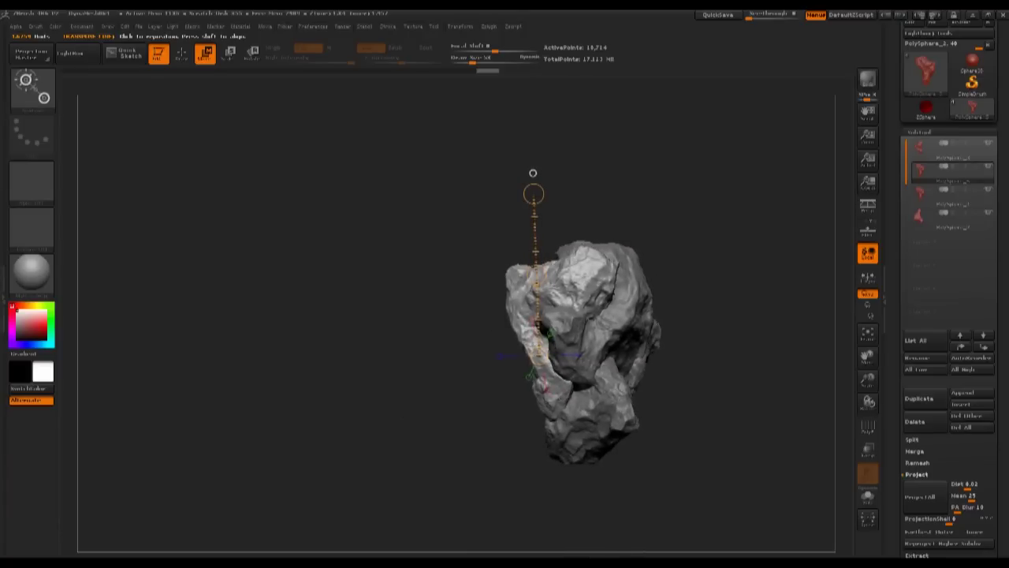
drag(316, 276, 111, 276)
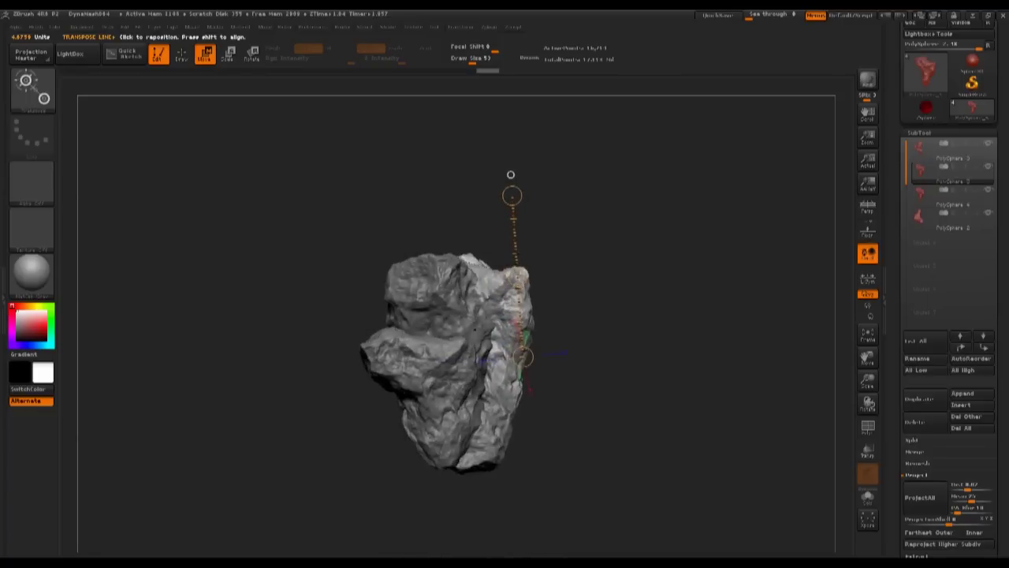
drag(236, 276, 174, 395)
alt+drag(173, 276, 198, 411)
mouse_move(500, 376)
mouse_down()
mouse_move(492, 482)
mouse_move(477, 493)
mouse_move(469, 483)
mouse_move(498, 480)
mouse_move(448, 492)
mouse_move(452, 479)
mouse_move(493, 489)
mouse_move(349, 528)
mouse_move(339, 544)
mouse_move(385, 516)
mouse_move(497, 513)
mouse_move(496, 529)
mouse_up()
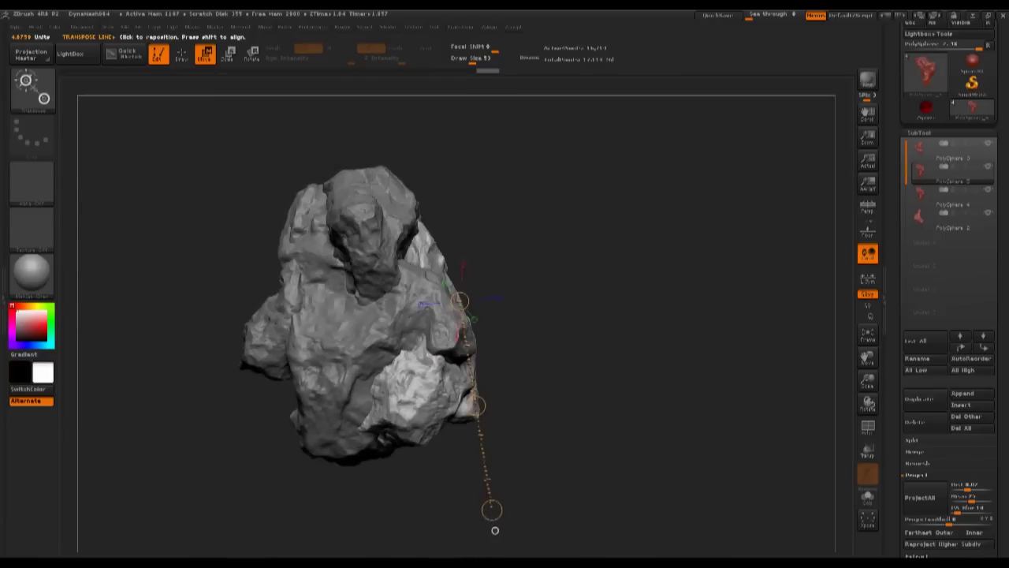
key(q)
mouse_move(667, 246)
mouse_down()
mouse_move(656, 304)
mouse_move(644, 309)
mouse_move(680, 207)
mouse_move(658, 252)
mouse_move(521, 264)
mouse_move(403, 256)
mouse_move(512, 268)
mouse_move(379, 264)
mouse_move(323, 249)
mouse_move(343, 264)
mouse_up()
mouse_move(647, 229)
alt+mouse_down()
mouse_move(658, 248)
mouse_move(661, 228)
alt+mouse_up()
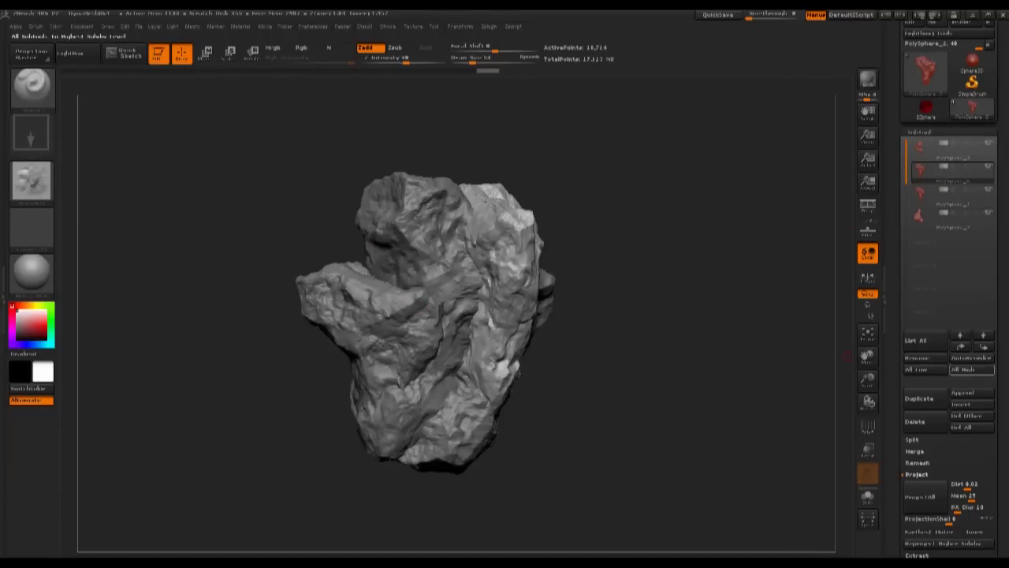
Duplicate the PolySphere_3 and PolySphere_5 rock subtools, keeping the copies at the head of the subtool list
click(953, 152)
click(925, 398)
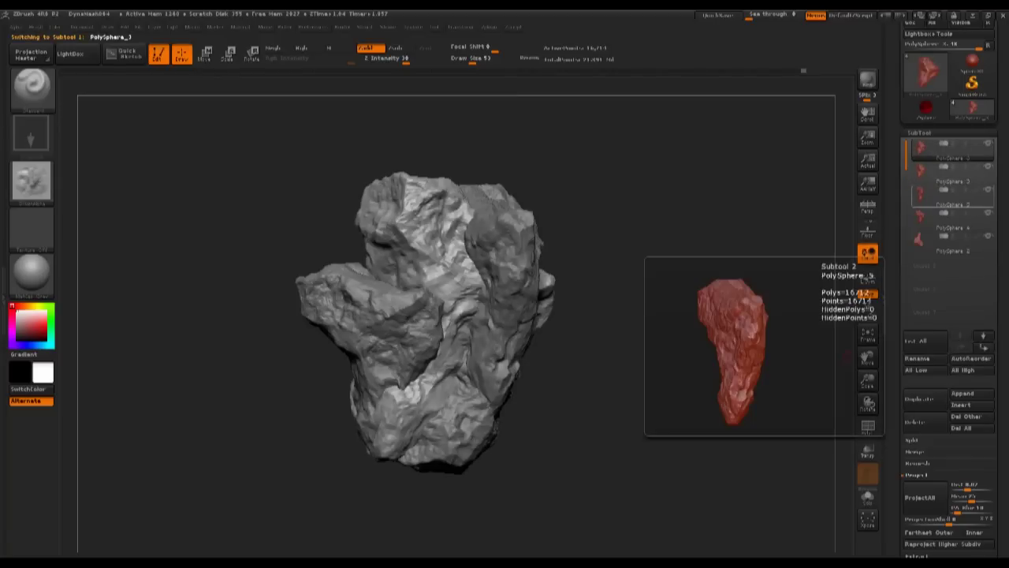
click(953, 197)
click(925, 399)
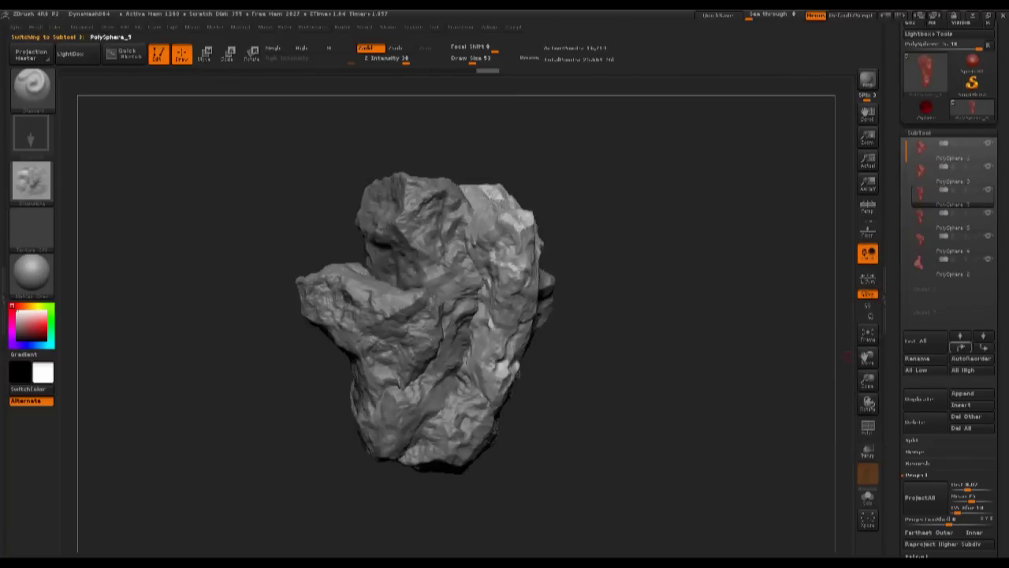
Duplicate the PolySphere_4 rock and reorder its copy to the head of the subtool list
mouse_move(946, 229)
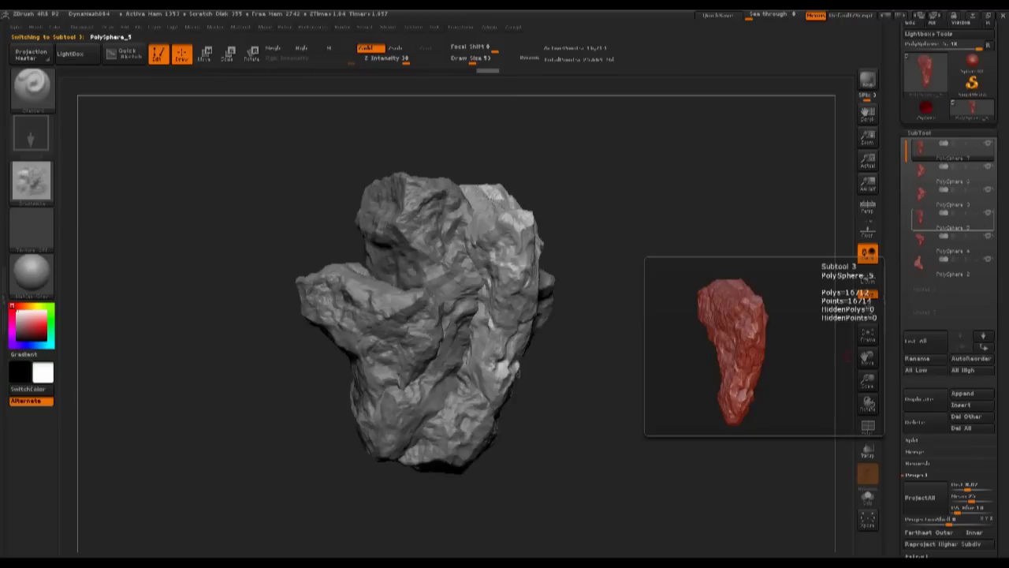
click(946, 229)
click(925, 398)
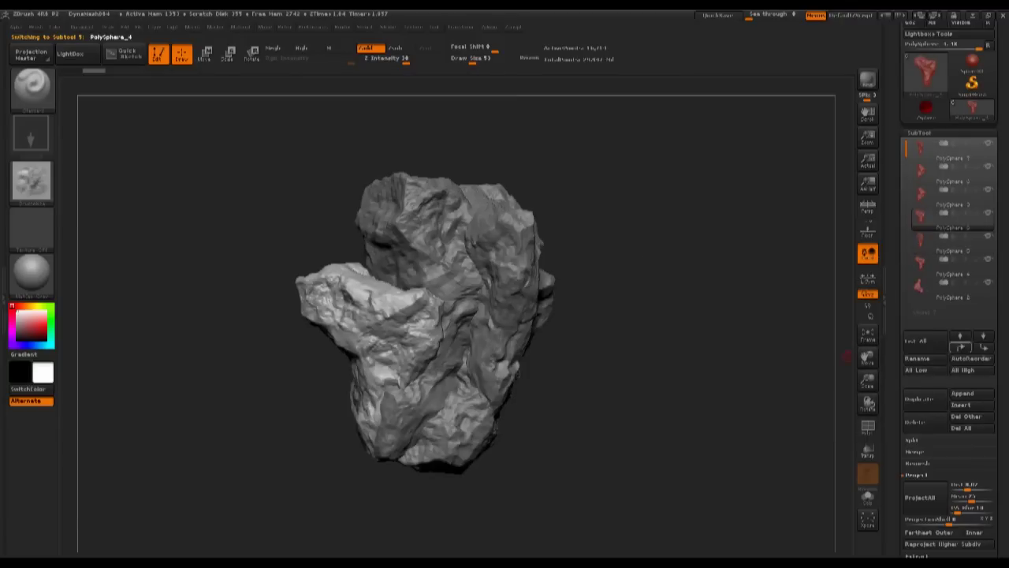
click(961, 347)
click(960, 347)
click(961, 347)
Duplicate the original PolySphere_2 rock and reorder its copy to the head of the subtool list
click(953, 288)
click(925, 398)
click(960, 347)
click(960, 347)
click(961, 347)
click(960, 347)
click(960, 347)
click(960, 347)
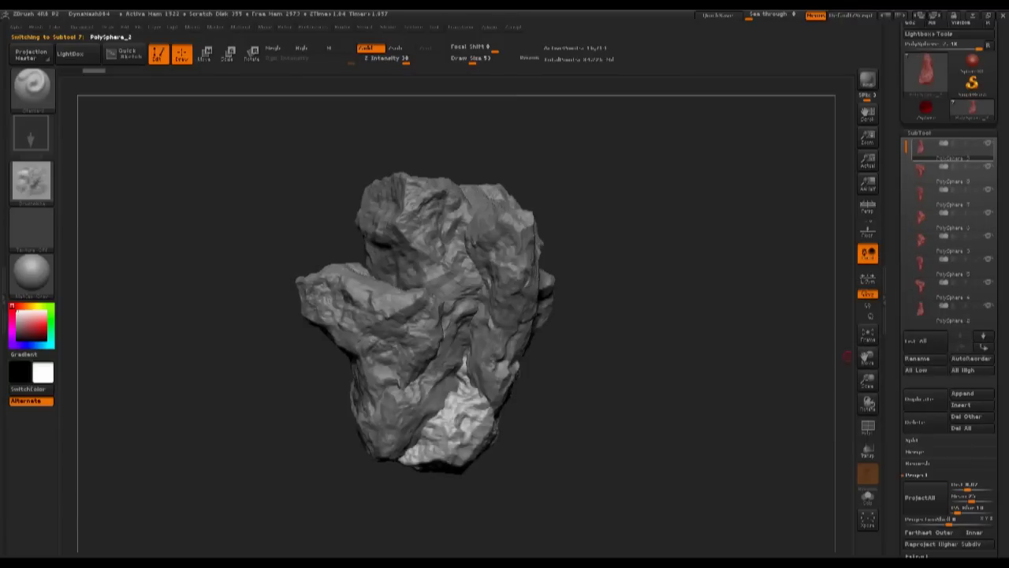
Merge the four duplicated rocks down into one subtool, accepting each merge
click(915, 452)
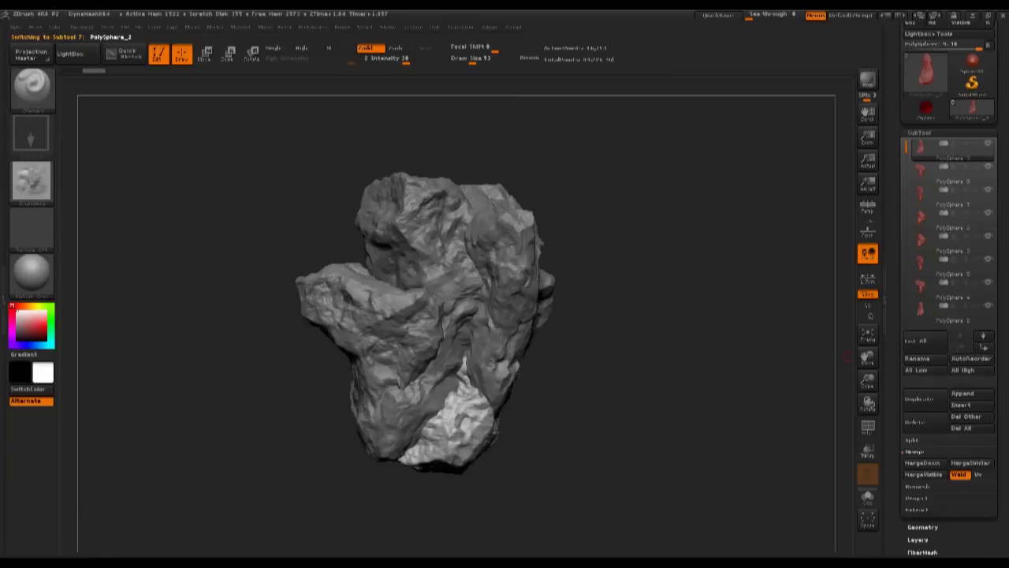
click(923, 462)
click(809, 480)
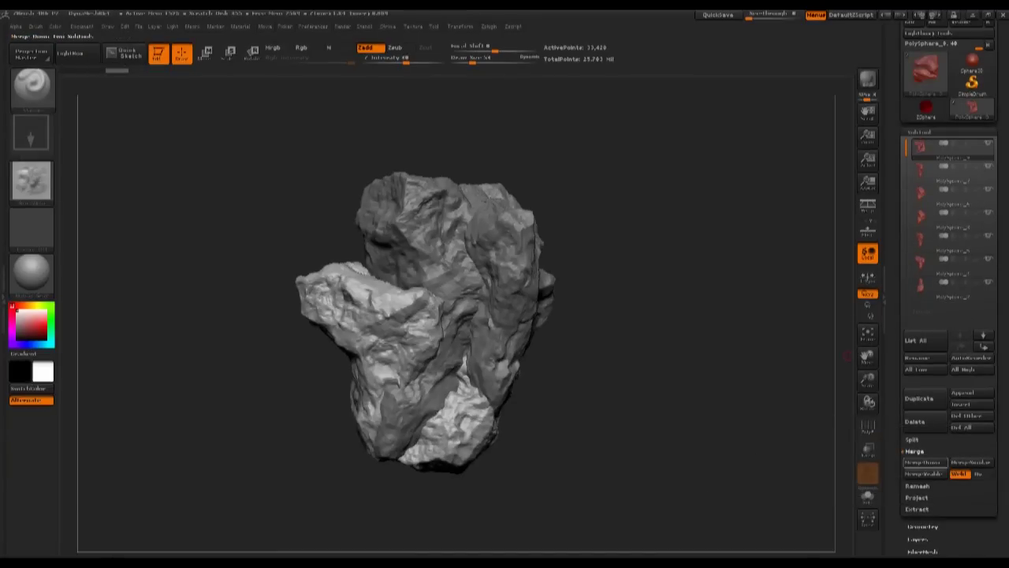
click(922, 462)
click(807, 481)
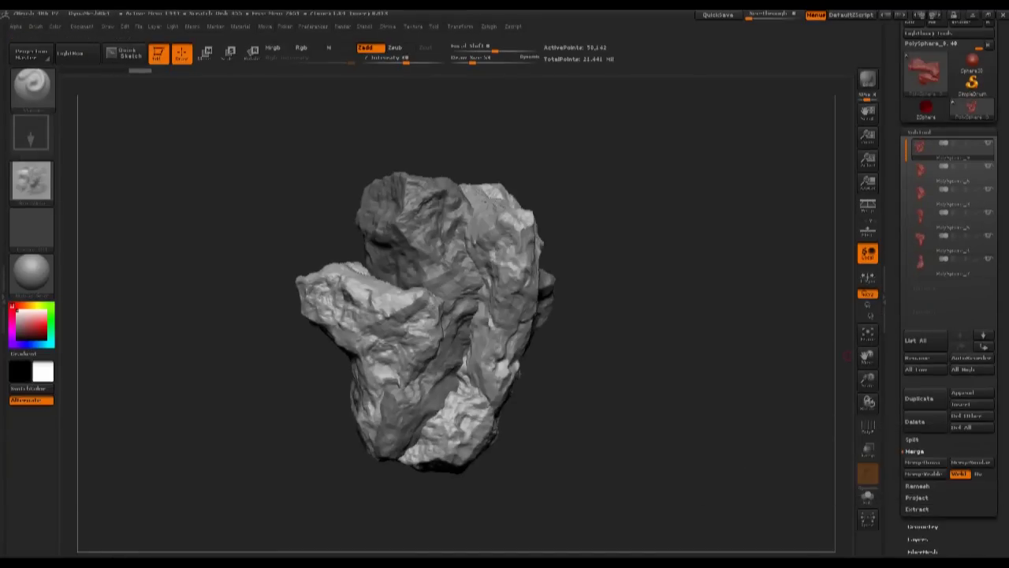
click(922, 462)
click(810, 481)
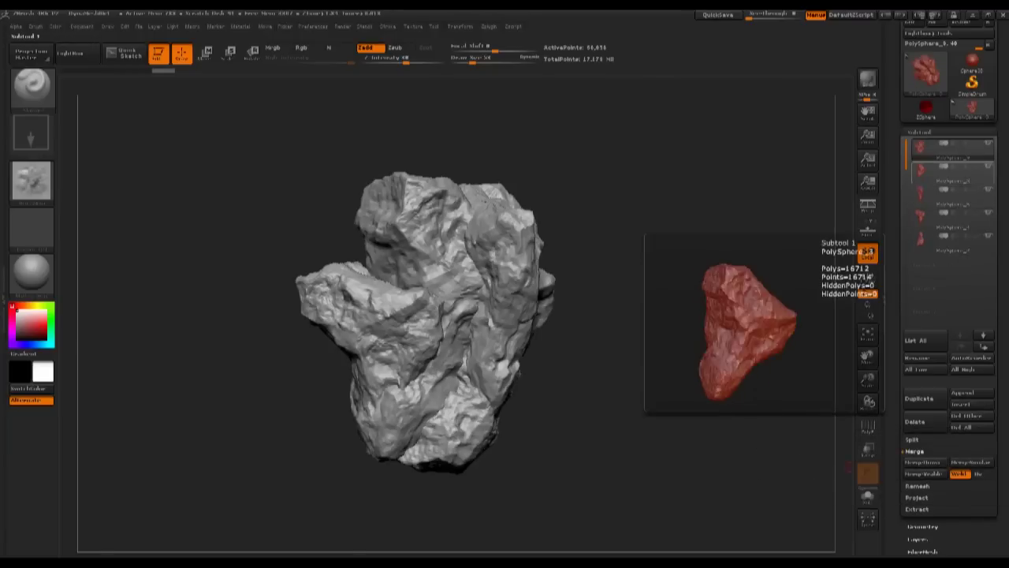
Select the PolySphere_3 rock subtool and raise all subtools to their highest subdivision level
mouse_move(611, 238)
mouse_down()
mouse_move(772, 219)
mouse_move(836, 189)
mouse_up()
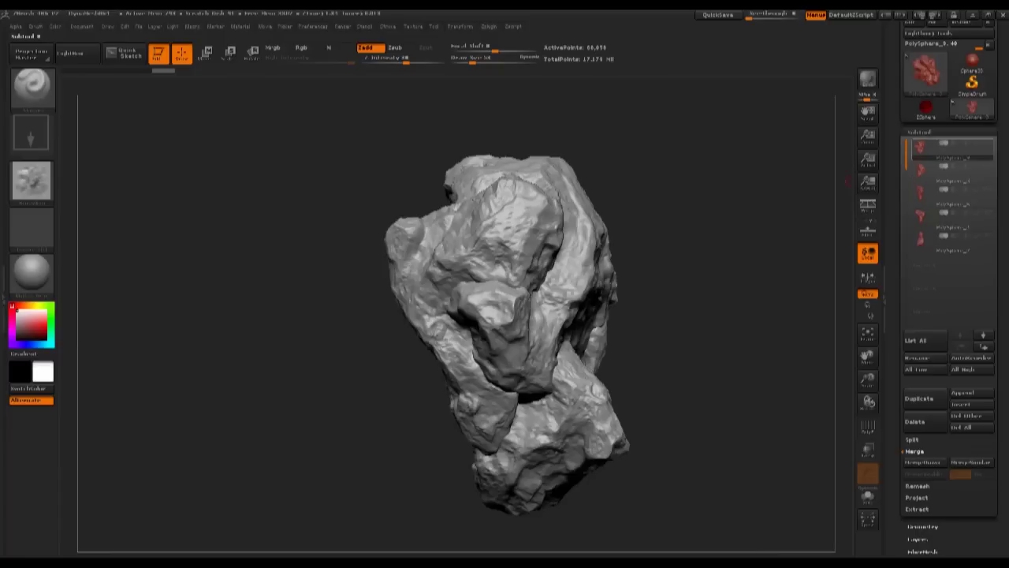
click(943, 173)
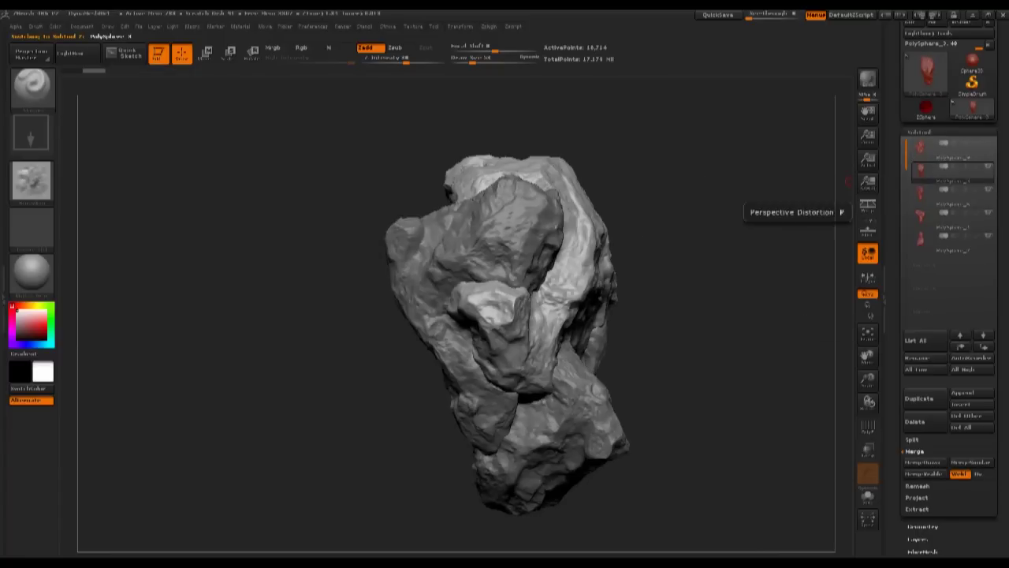
mouse_move(751, 241)
mouse_down()
mouse_move(671, 237)
mouse_move(592, 250)
mouse_up()
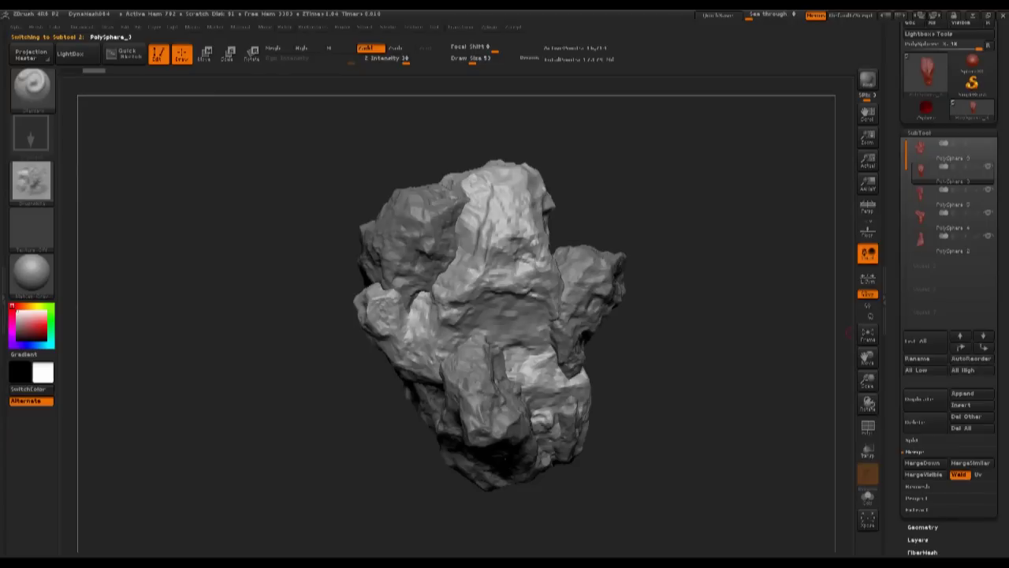
click(923, 527)
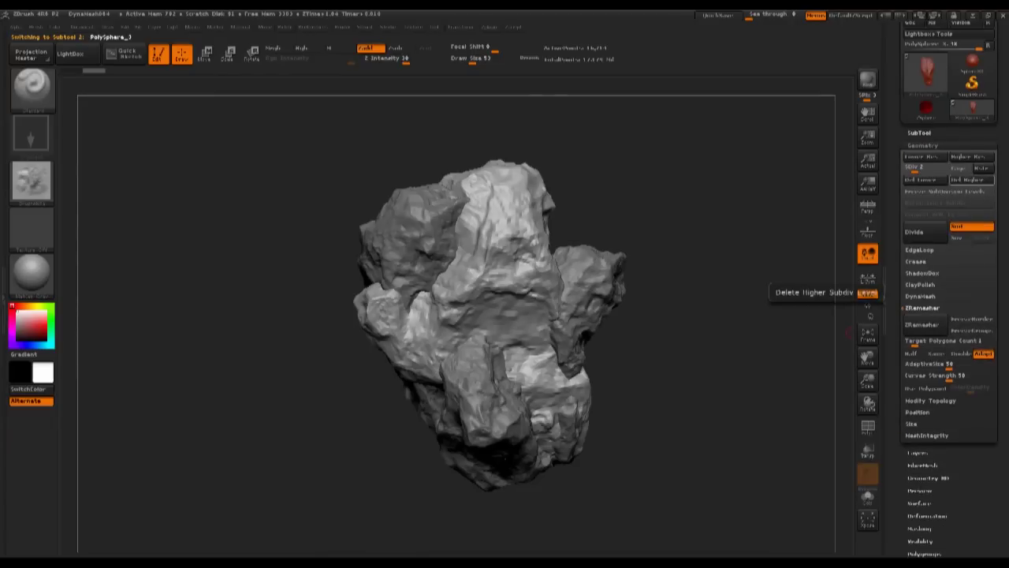
click(919, 132)
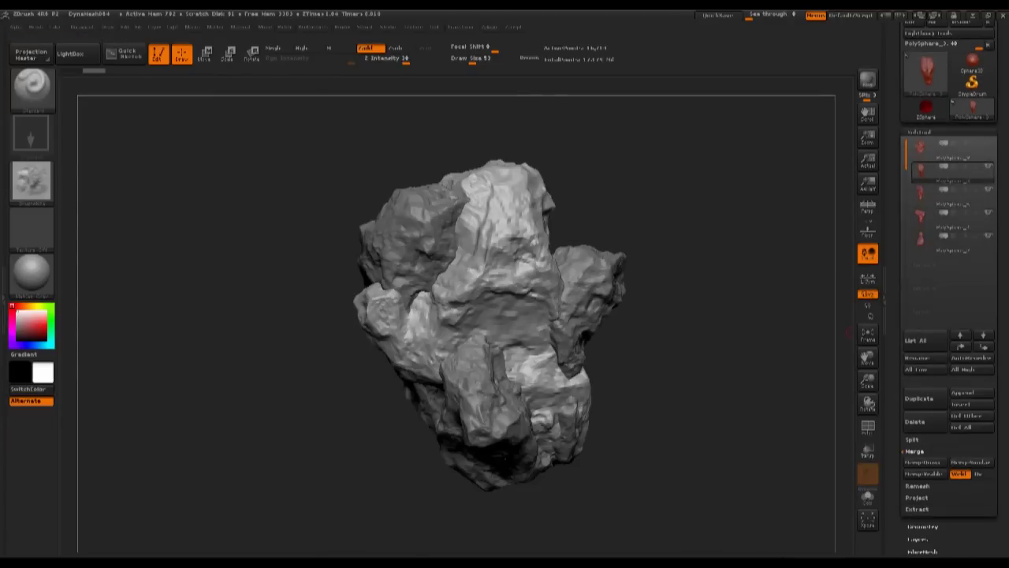
click(971, 369)
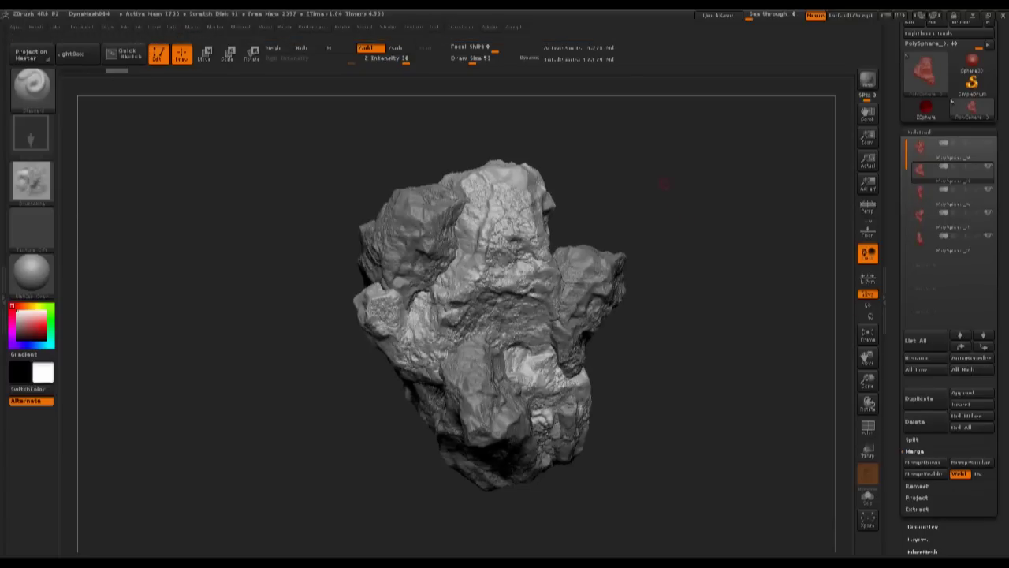
drag(670, 198, 489, 213)
mouse_move(630, 157)
alt+mouse_down()
mouse_move(702, 146)
mouse_move(734, 194)
mouse_move(665, 244)
mouse_move(757, 229)
alt+mouse_up()
alt+drag(615, 261, 729, 225)
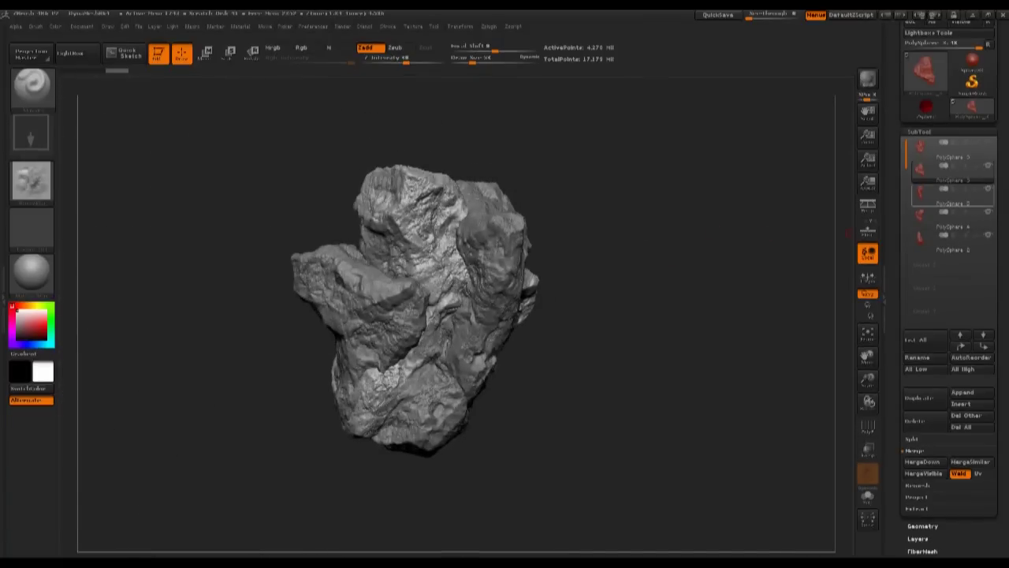
Step the PolySphere_3 rock down one subdivision level, then delete its higher and lower levels
mouse_move(946, 173)
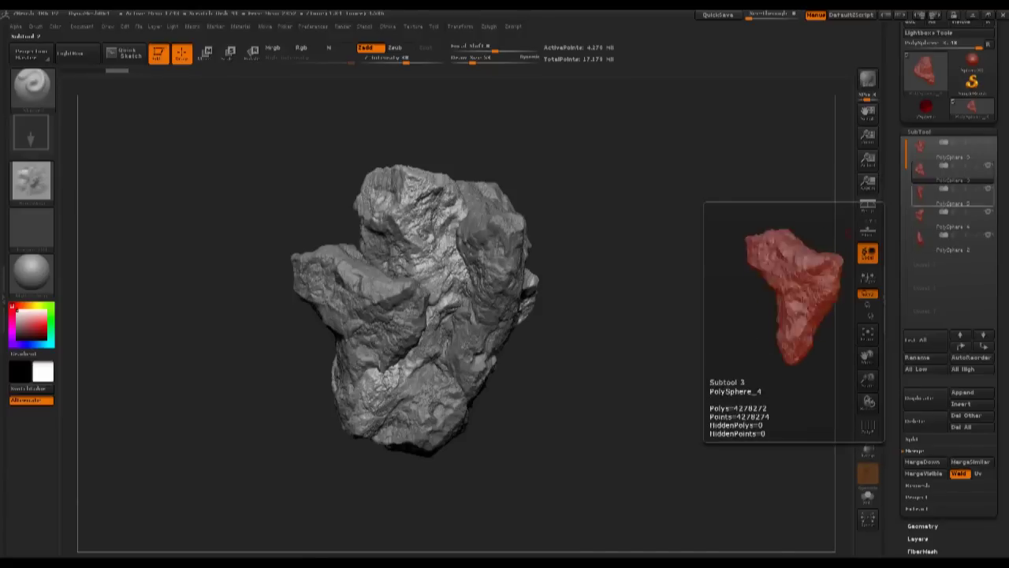
click(922, 525)
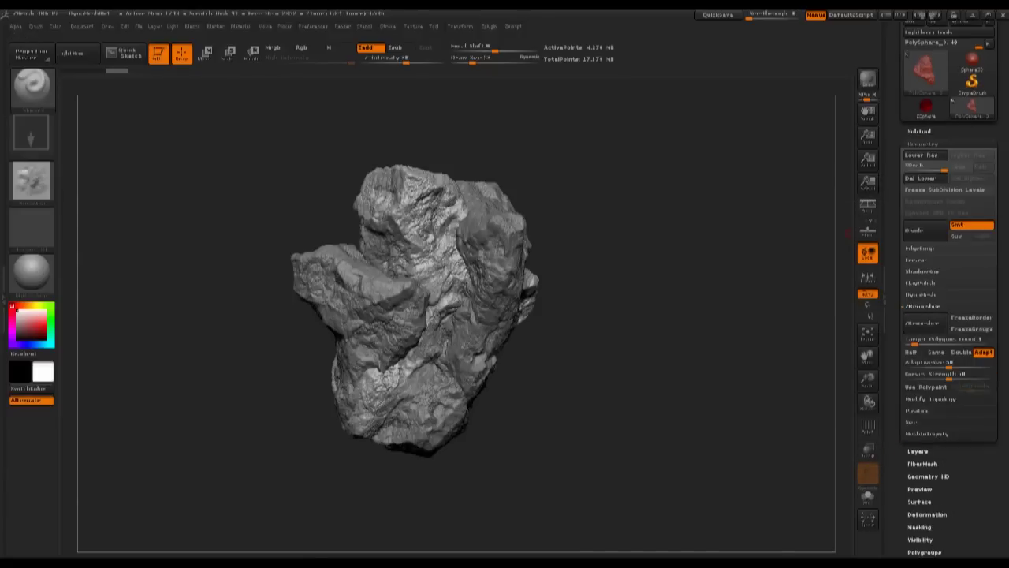
click(920, 178)
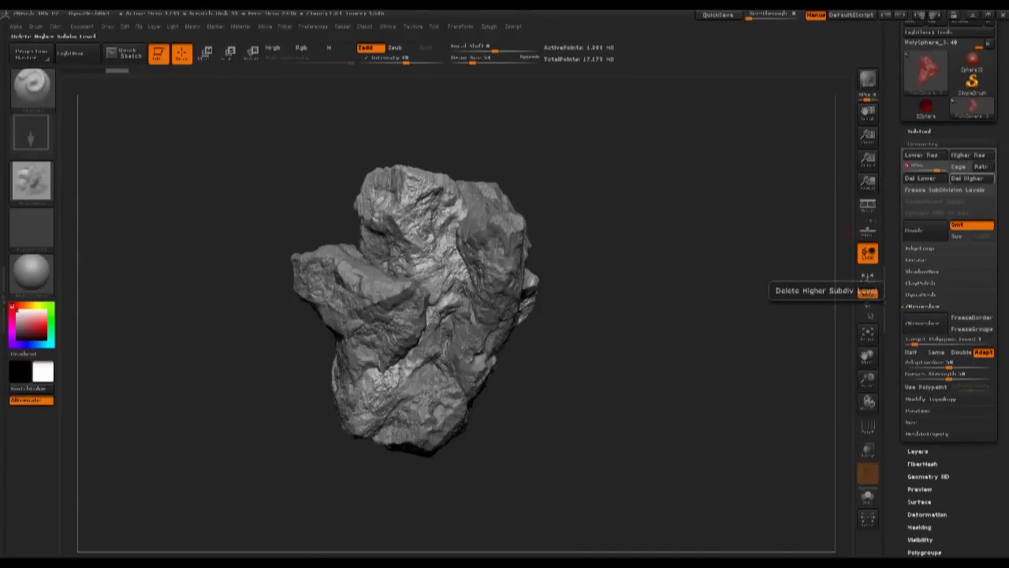
click(921, 178)
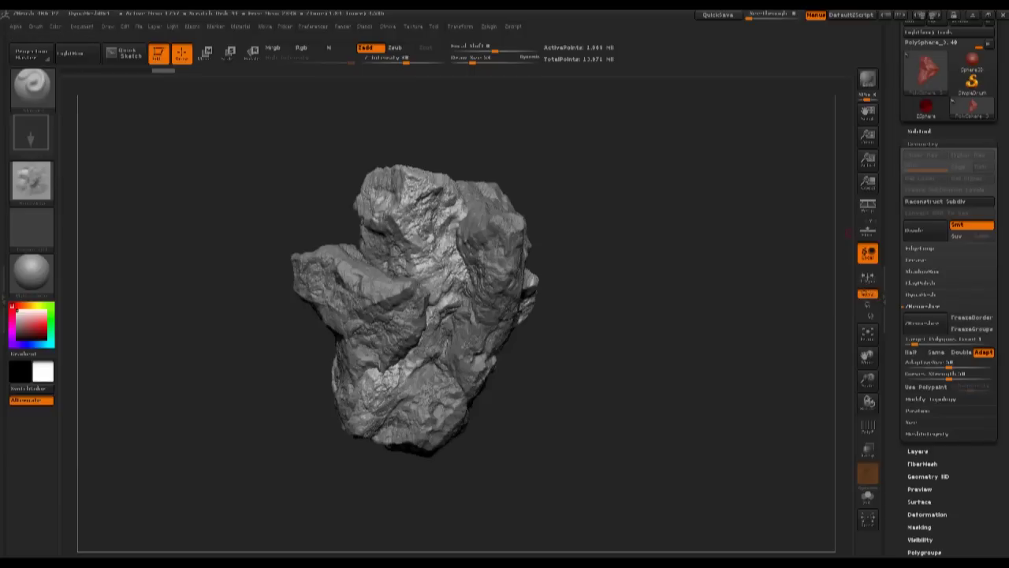
Step the PolySphere_5 and PolySphere_4 rocks down one subdivision level each and delete their higher and lower levels
click(920, 131)
click(924, 194)
click(923, 525)
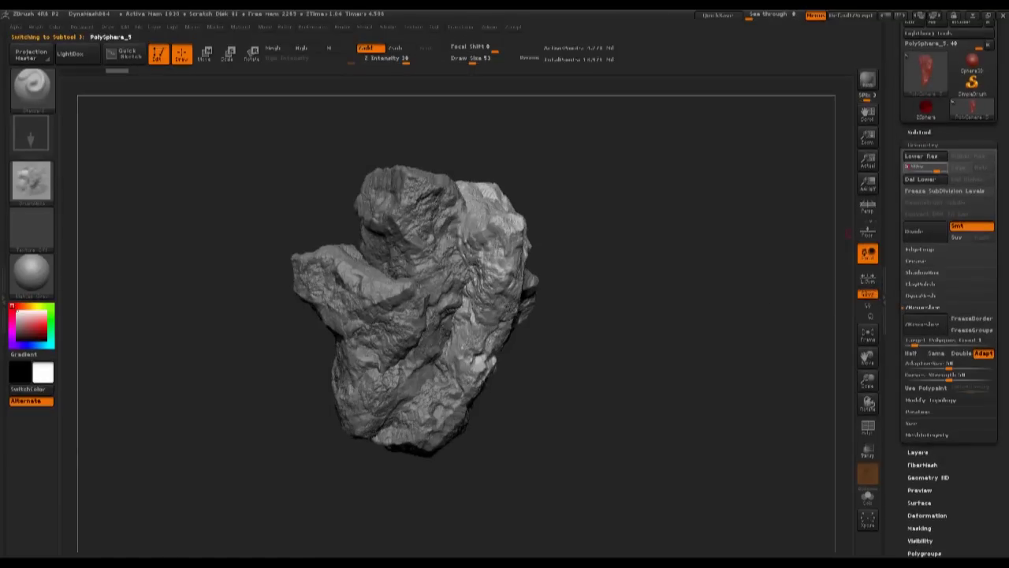
click(920, 132)
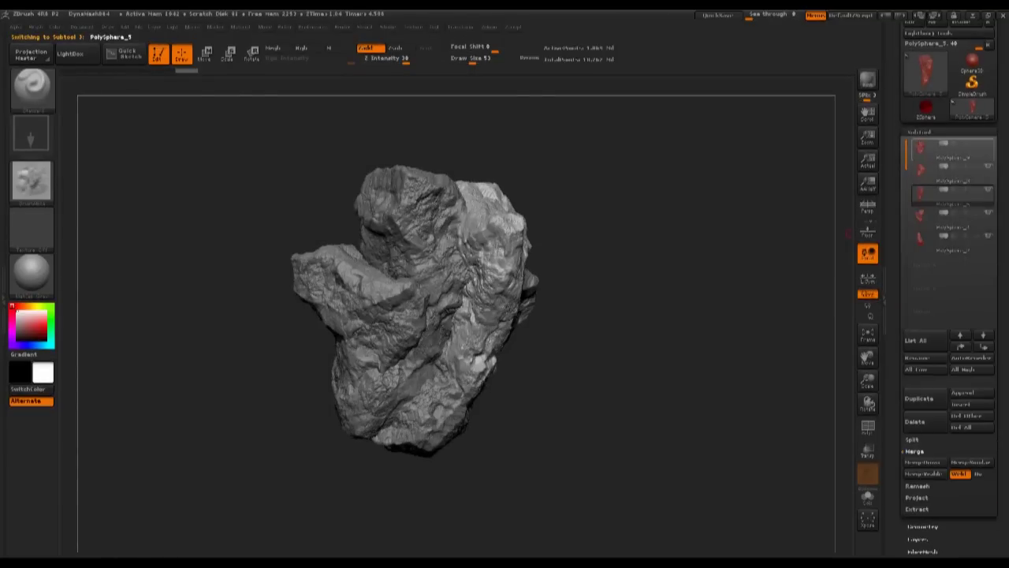
click(925, 216)
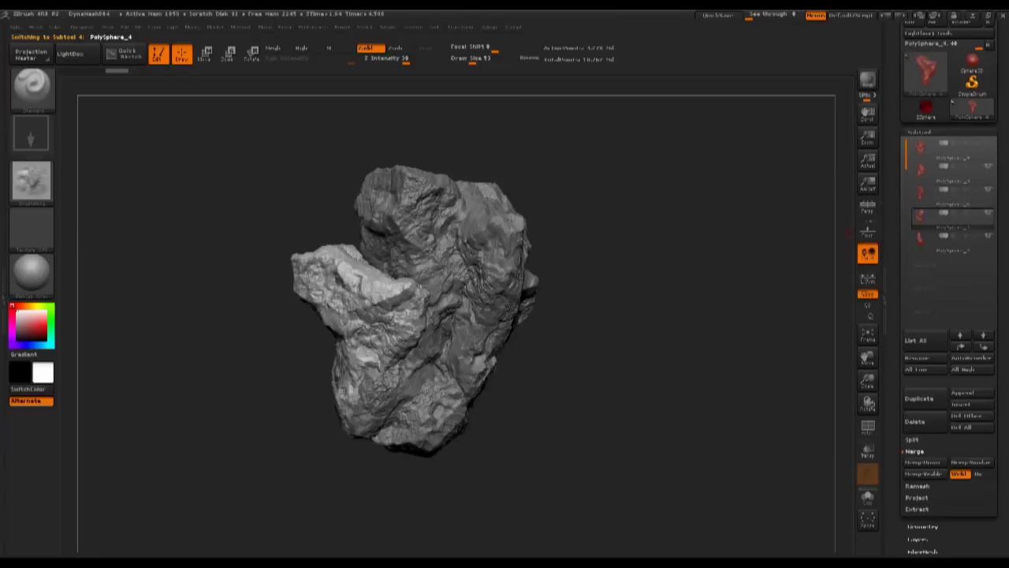
click(923, 526)
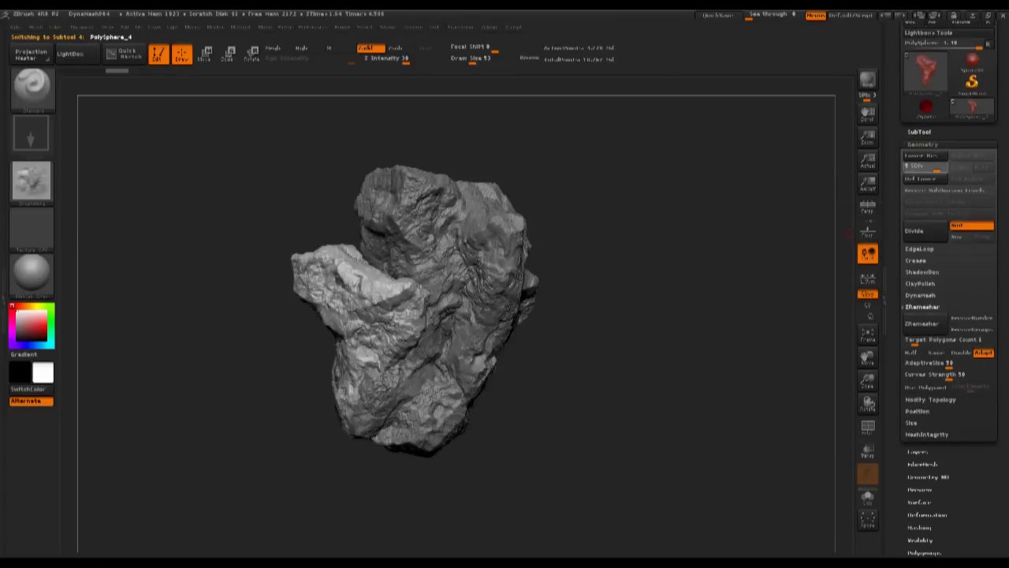
click(919, 132)
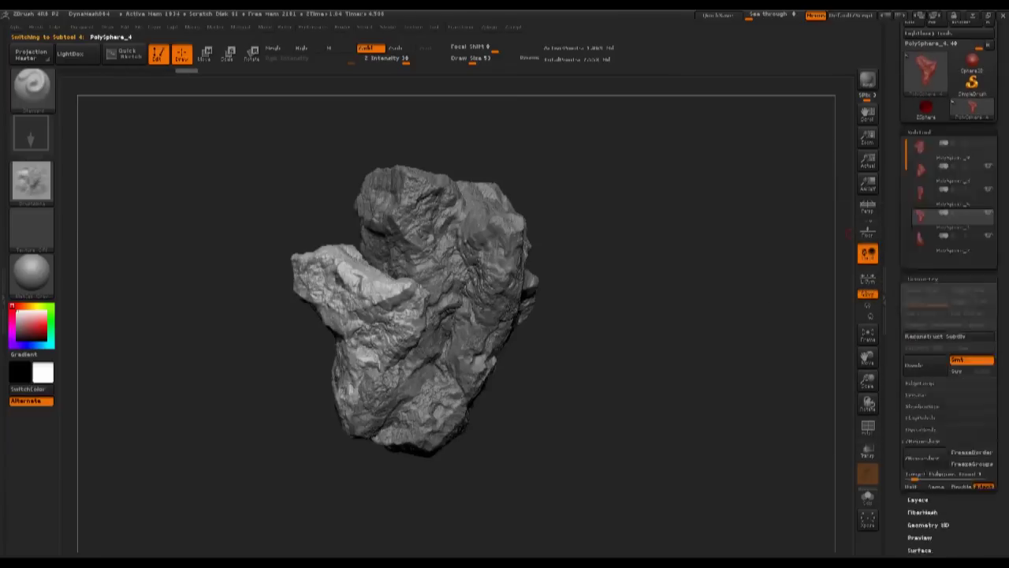
Step the PolySphere_2 rock down one subdivision level and delete its higher and lower levels
click(947, 236)
click(923, 525)
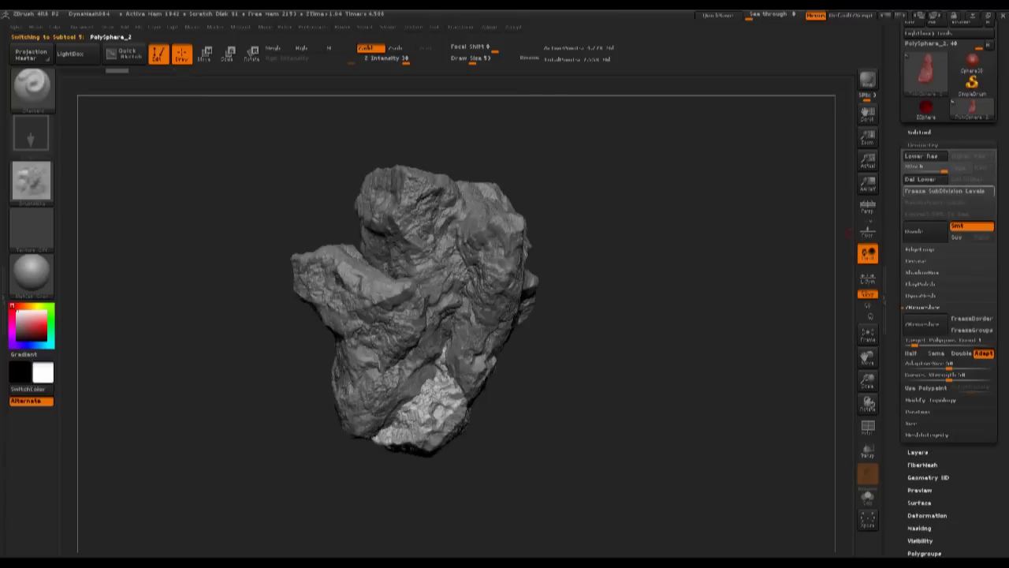
click(937, 168)
click(970, 179)
click(923, 179)
click(920, 133)
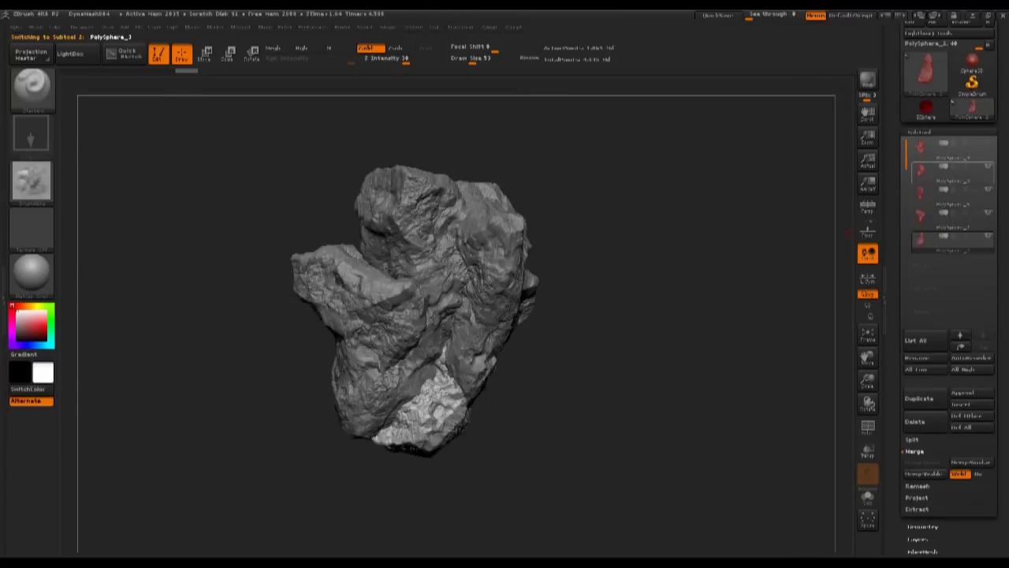
Merge the high-resolution PolySphere_3, PolySphere_5, PolySphere_4 and PolySphere_2 rocks down into one subtool, accepting each merge
alt+drag(671, 260, 697, 225)
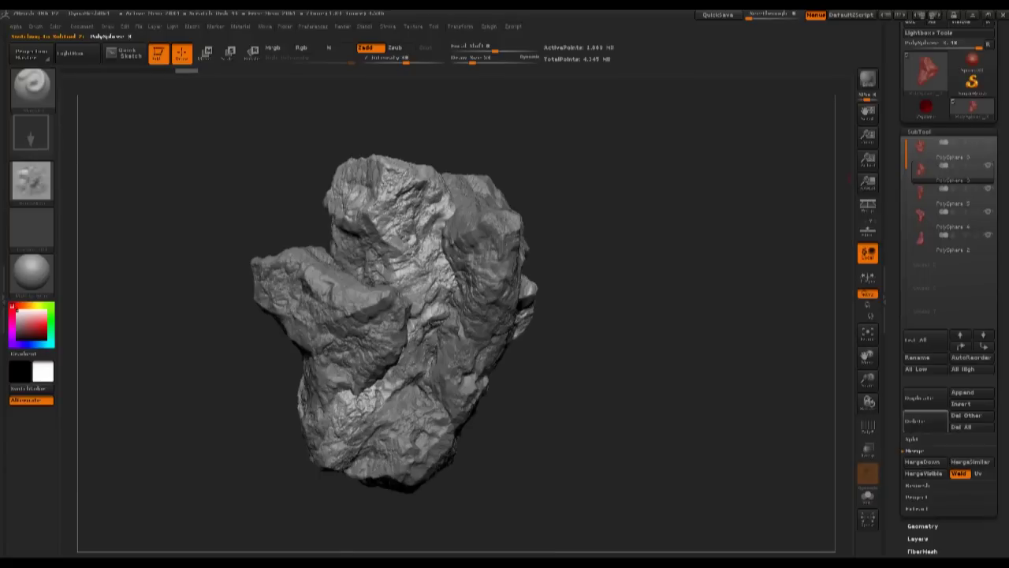
click(922, 461)
click(812, 482)
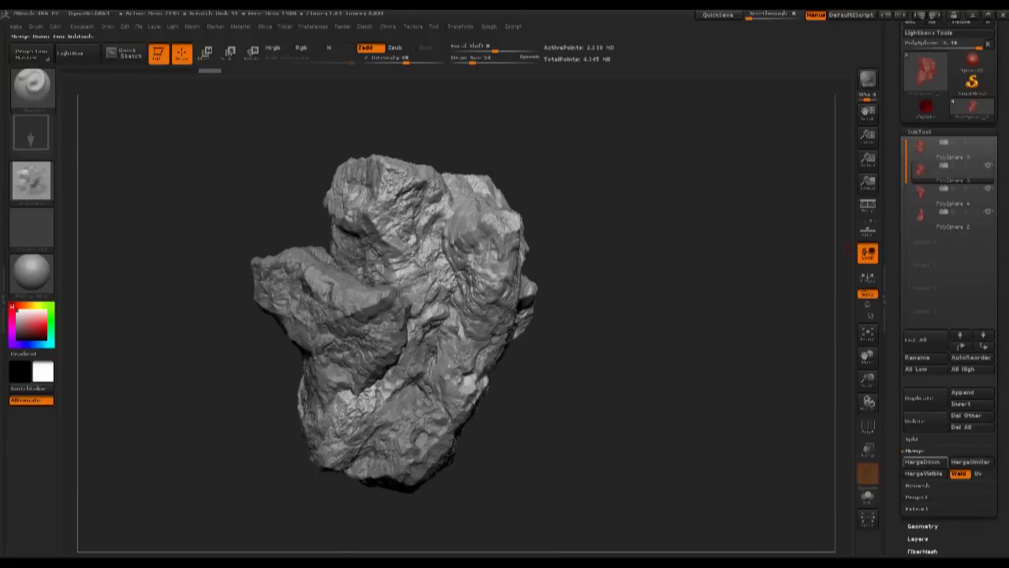
click(923, 462)
click(812, 481)
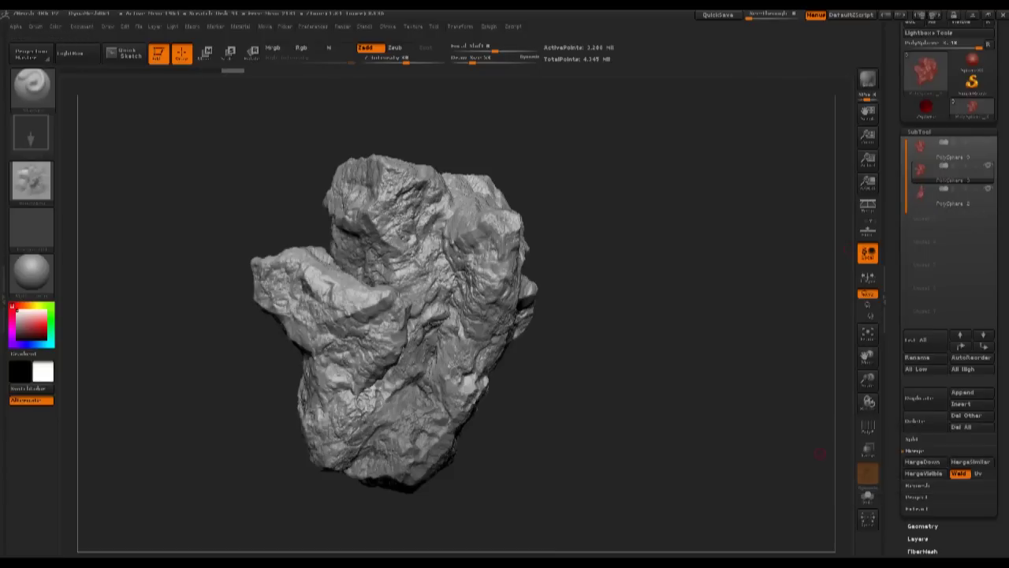
click(923, 461)
click(812, 481)
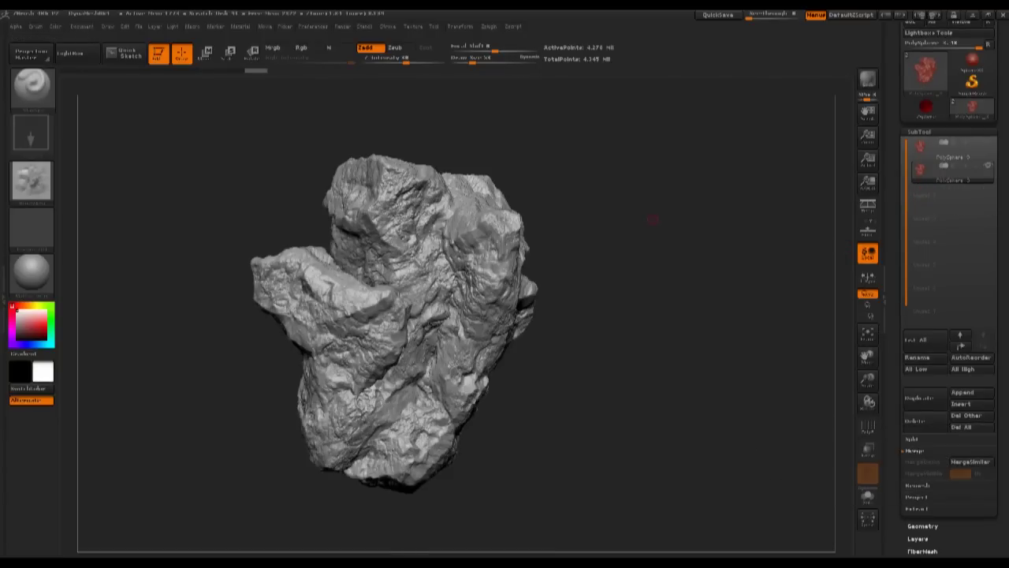
Select the merged low-resolution duplicate at the head of the subtool list and hide the high-resolution rock
mouse_move(701, 150)
alt+mouse_down()
mouse_move(698, 213)
mouse_move(757, 260)
alt+mouse_up()
mouse_move(733, 181)
alt+mouse_down()
mouse_move(729, 237)
mouse_move(686, 173)
alt+mouse_up()
alt+drag(744, 227, 738, 145)
mouse_move(738, 197)
alt+mouse_down()
mouse_move(631, 114)
mouse_move(725, 130)
alt+mouse_up()
drag(686, 169, 701, 213)
click(938, 150)
click(988, 166)
alt+drag(741, 178, 789, 237)
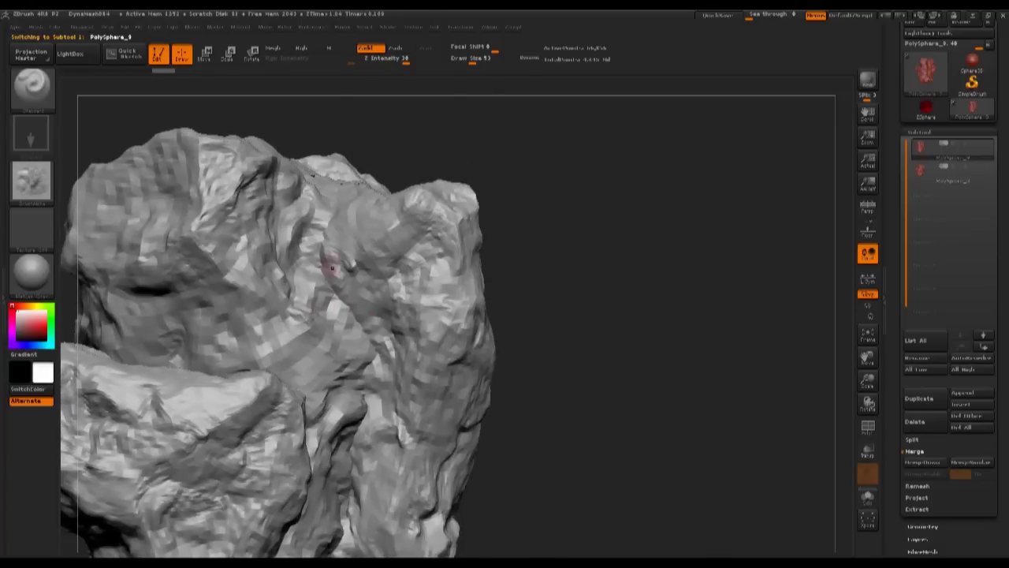
Convert the merged low-resolution rock to DynaMesh at resolution 128, declining to freeze its subdivision levels
alt+drag(584, 260, 682, 230)
drag(897, 430, 897, 309)
click(923, 407)
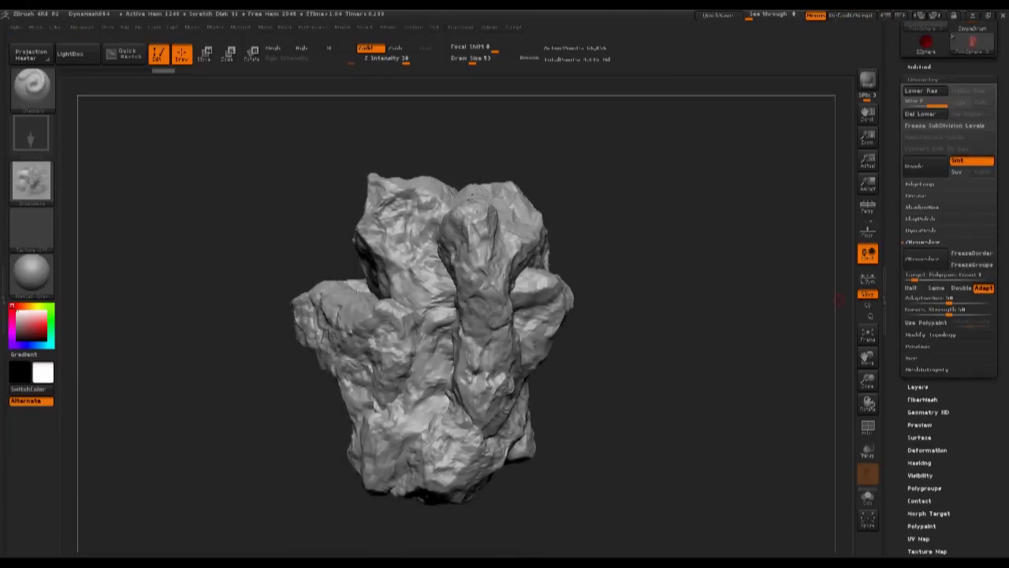
click(921, 230)
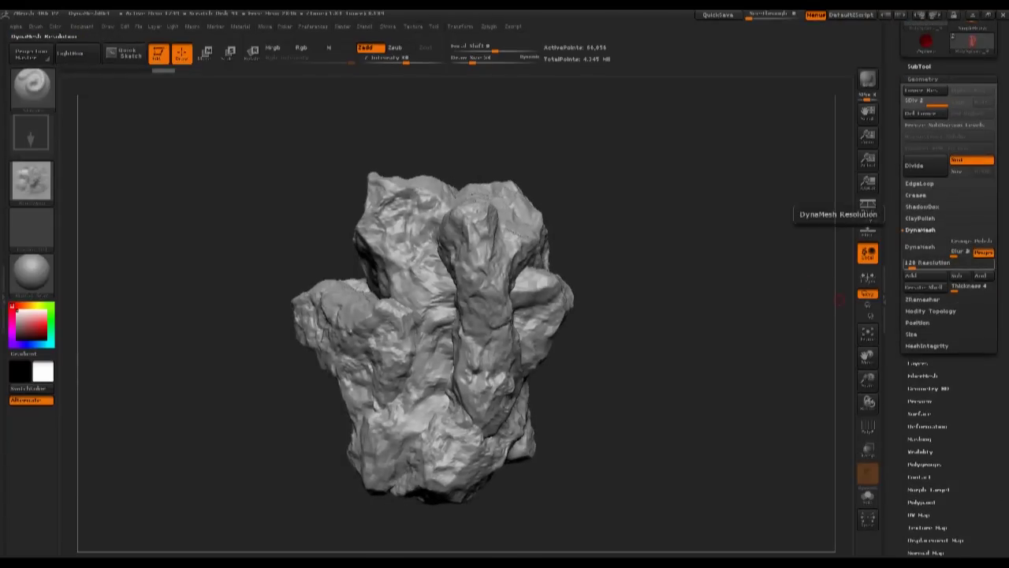
click(921, 247)
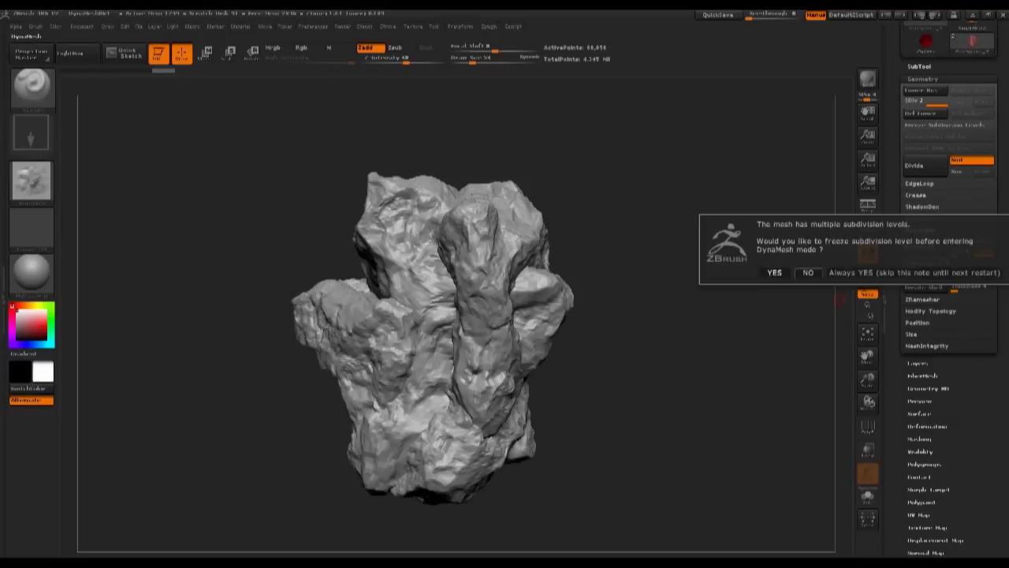
click(809, 272)
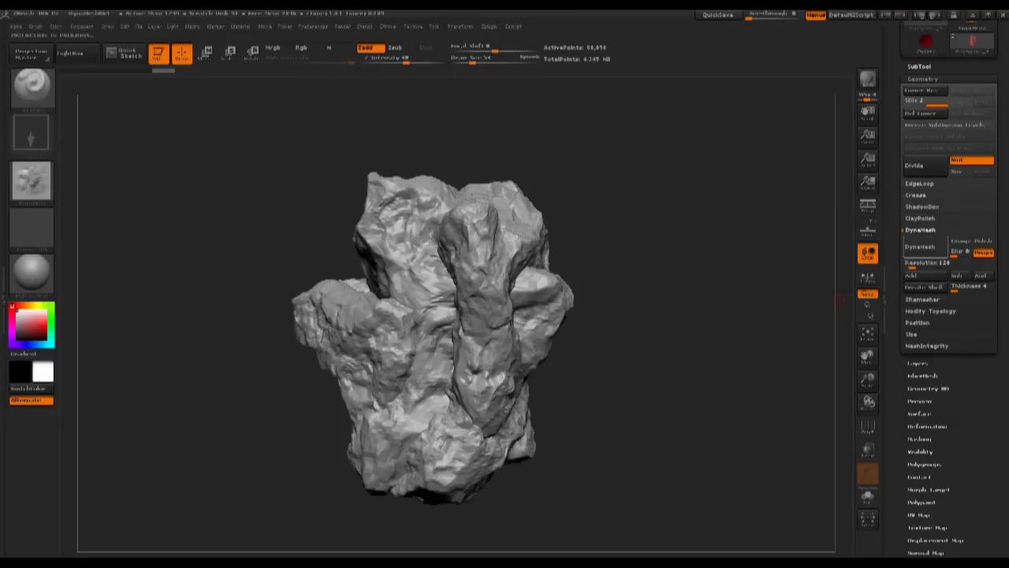
mouse_move(678, 318)
alt+mouse_down()
mouse_move(653, 319)
mouse_move(732, 283)
mouse_move(699, 279)
mouse_move(612, 235)
mouse_move(334, 300)
alt+mouse_up()
mouse_move(473, 288)
mouse_down()
mouse_move(545, 273)
mouse_move(489, 264)
mouse_move(465, 339)
mouse_move(483, 264)
mouse_up()
alt+drag(710, 327, 705, 258)
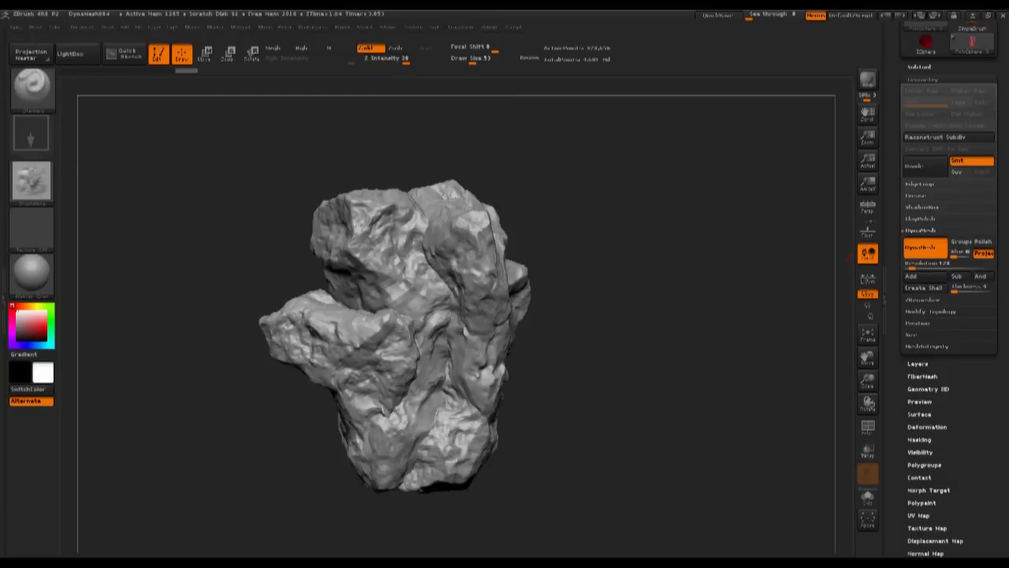
Retopologize the DynaMeshed rock with ZRemesher at a target polygons count of 1
click(923, 300)
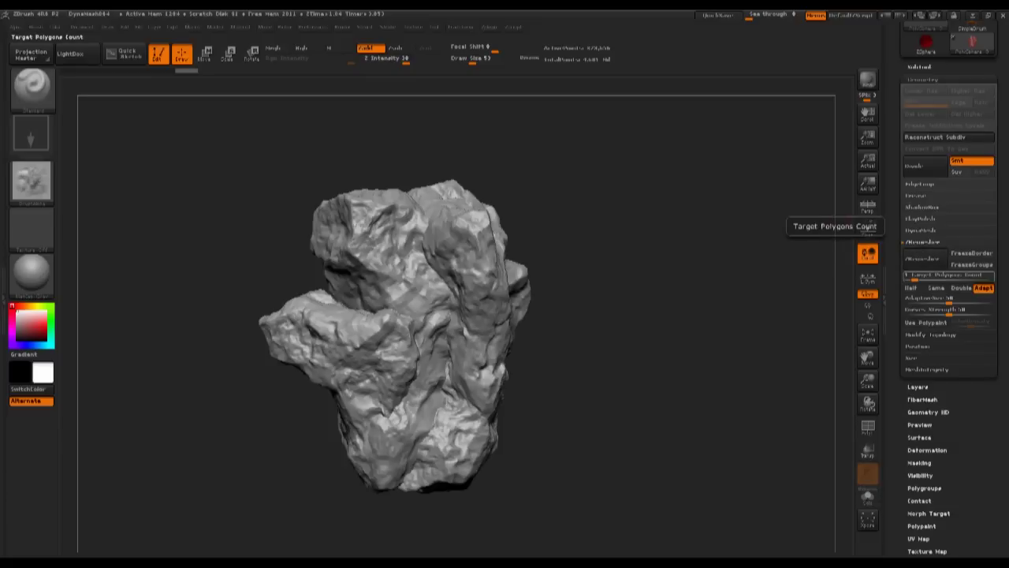
key(ctrl)
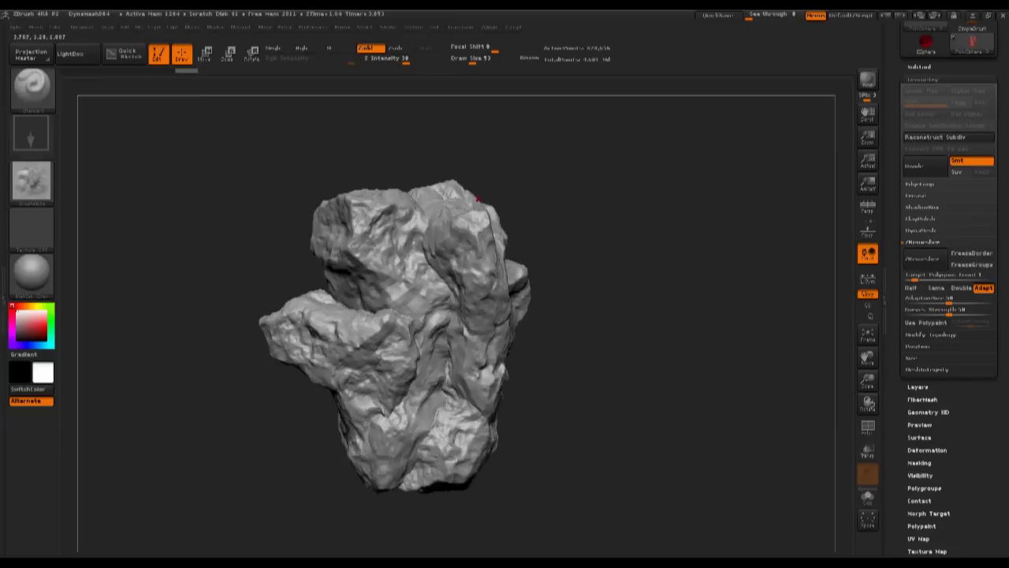
click(923, 241)
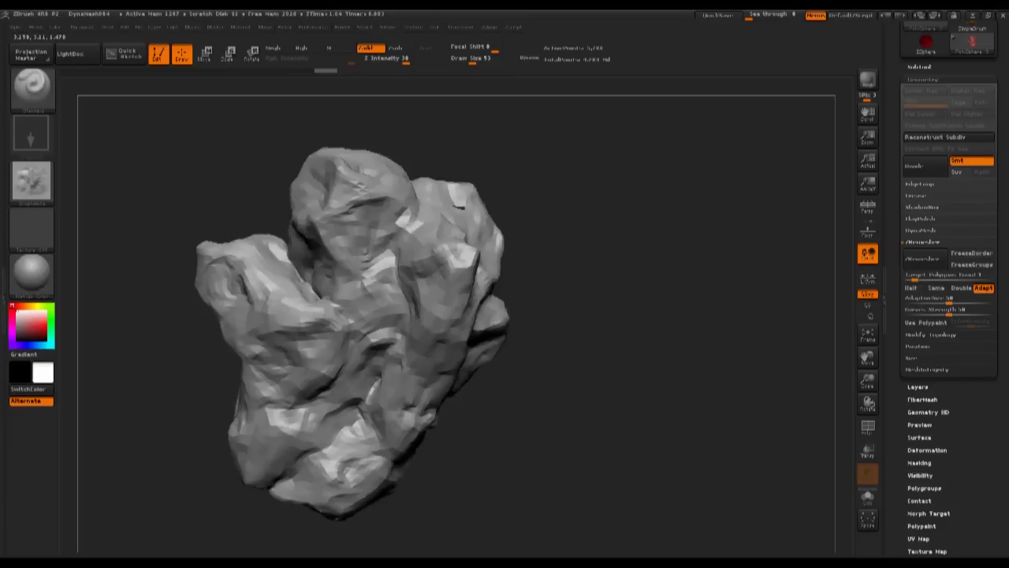
Examine the remeshed rock's topology from several angles, toggling the polygon wireframe display
drag(609, 198, 667, 282)
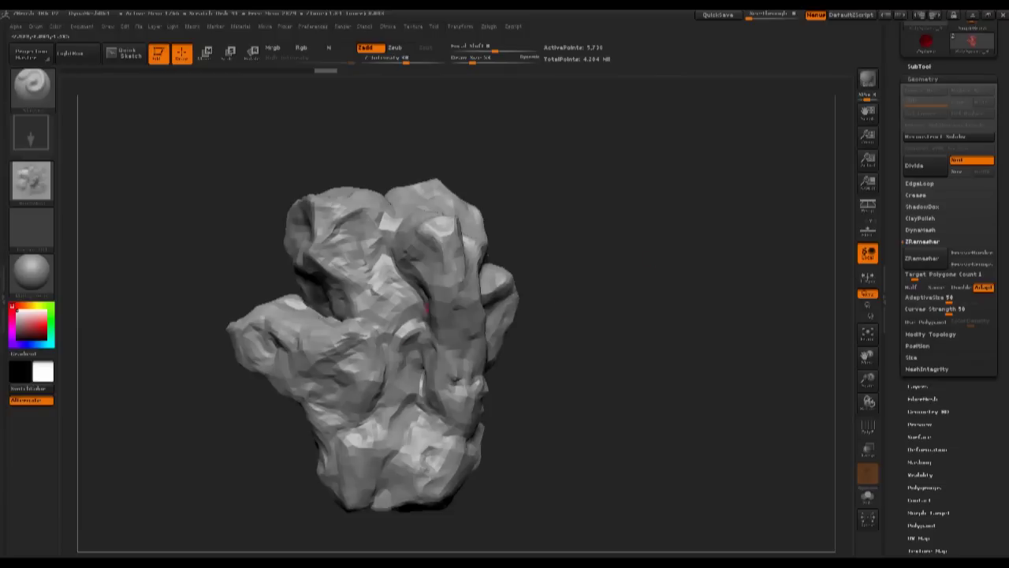
key(shift+f)
alt+drag(631, 196, 591, 276)
mouse_move(667, 193)
mouse_down()
mouse_move(655, 221)
mouse_move(670, 198)
mouse_move(663, 187)
mouse_move(675, 206)
mouse_up()
key(shift+f)
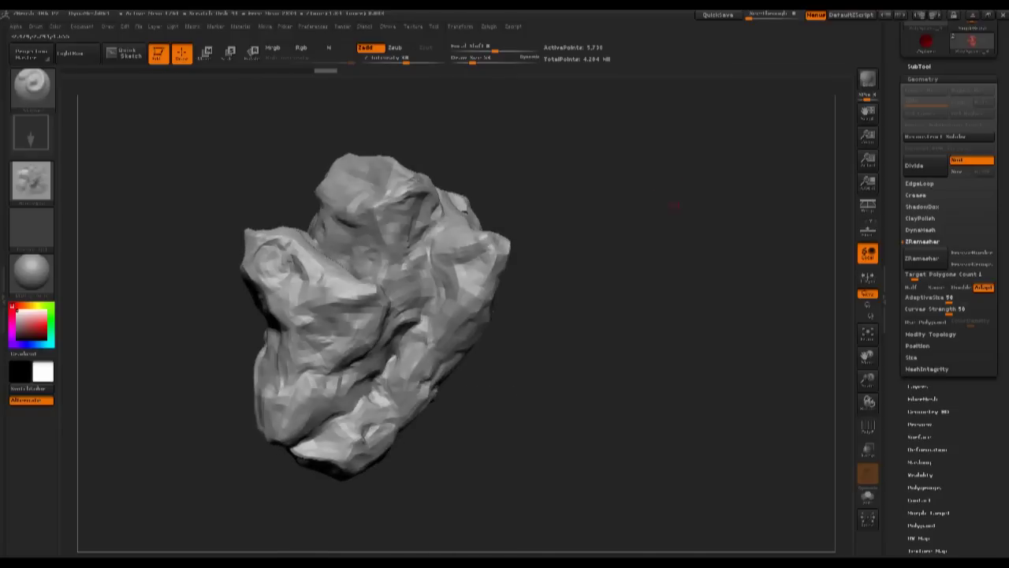
key(shift+f)
key(shift+f)
mouse_move(598, 179)
mouse_down()
mouse_move(624, 225)
mouse_move(384, 199)
mouse_up()
Show the hidden high-resolution merged rock together with the remeshed low-polygon rock
click(919, 67)
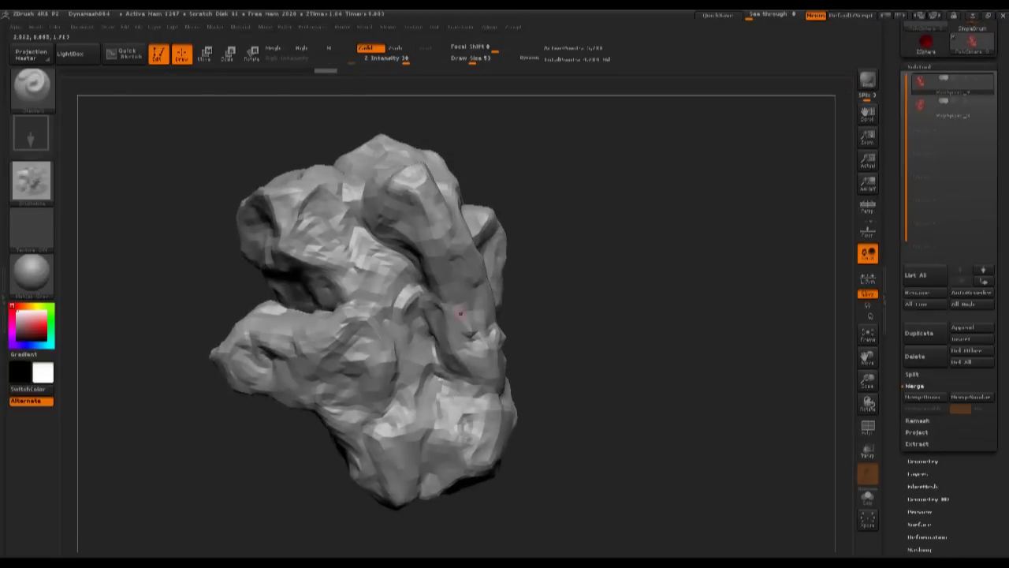
click(988, 101)
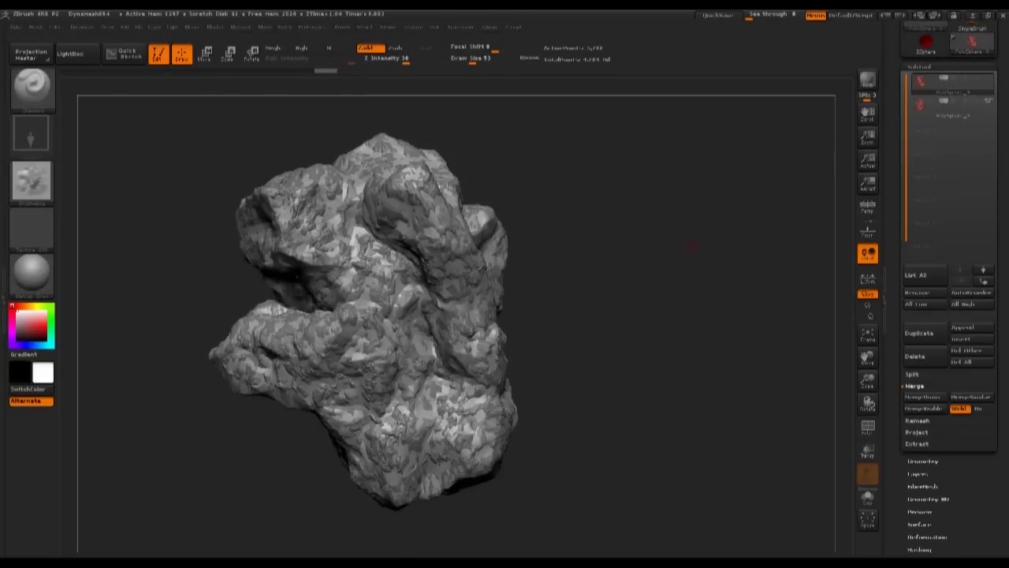
Subdivide the remeshed low-polygon rock with the high-resolution rock visible, and project the high-resolution detail onto it
click(950, 103)
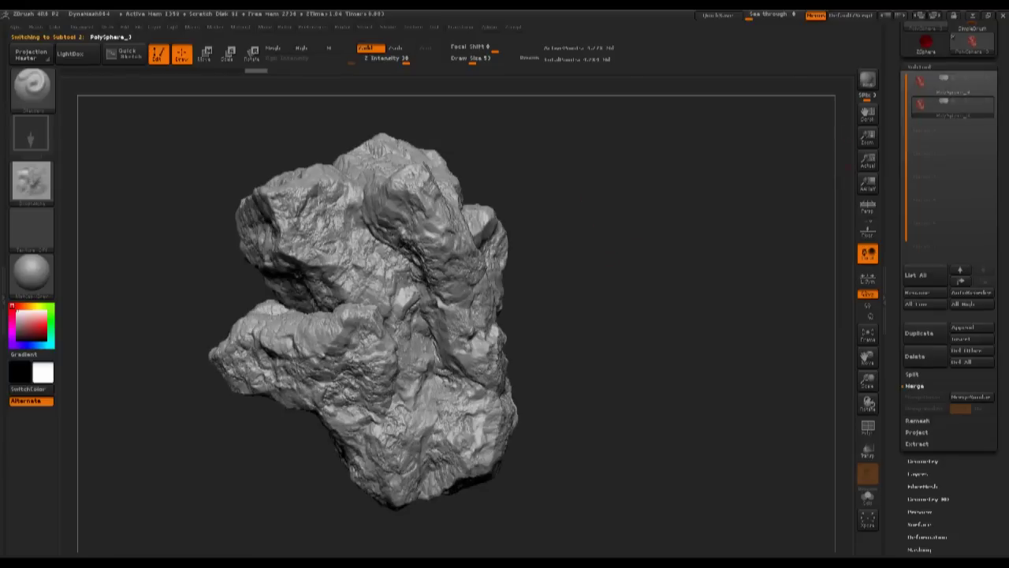
alt+drag(580, 169, 501, 221)
click(947, 85)
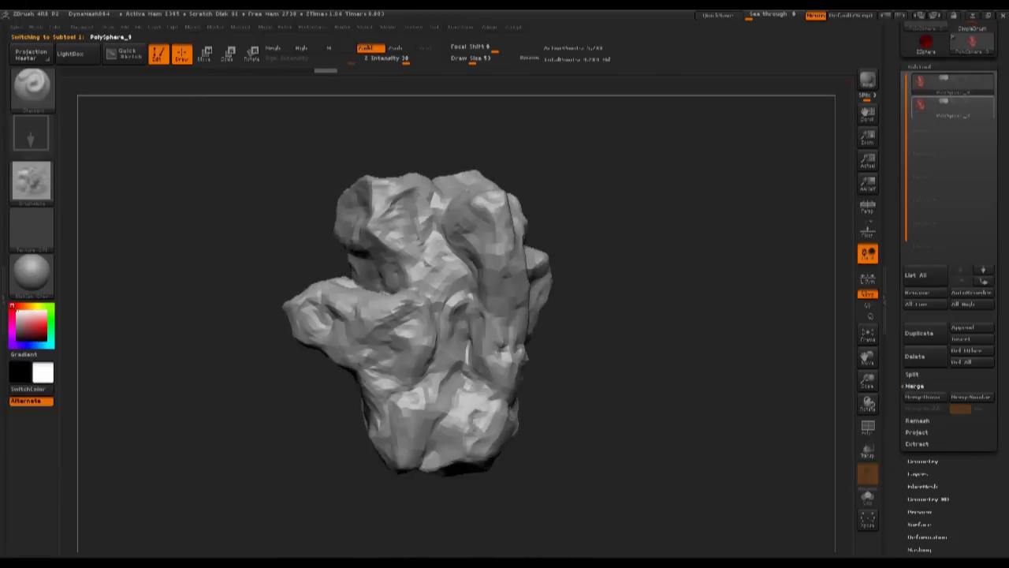
click(989, 101)
key(ctrl+d)
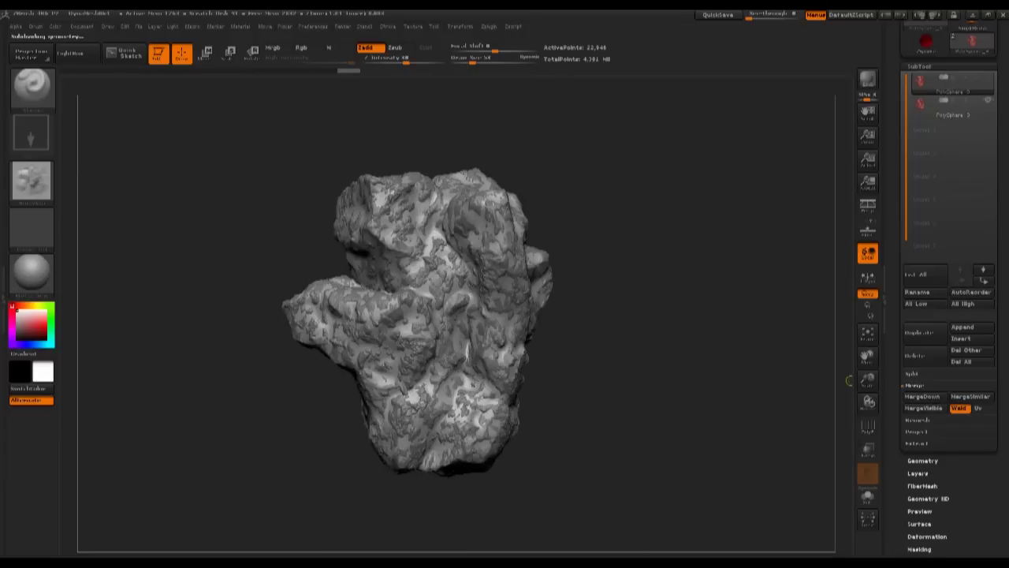
click(917, 431)
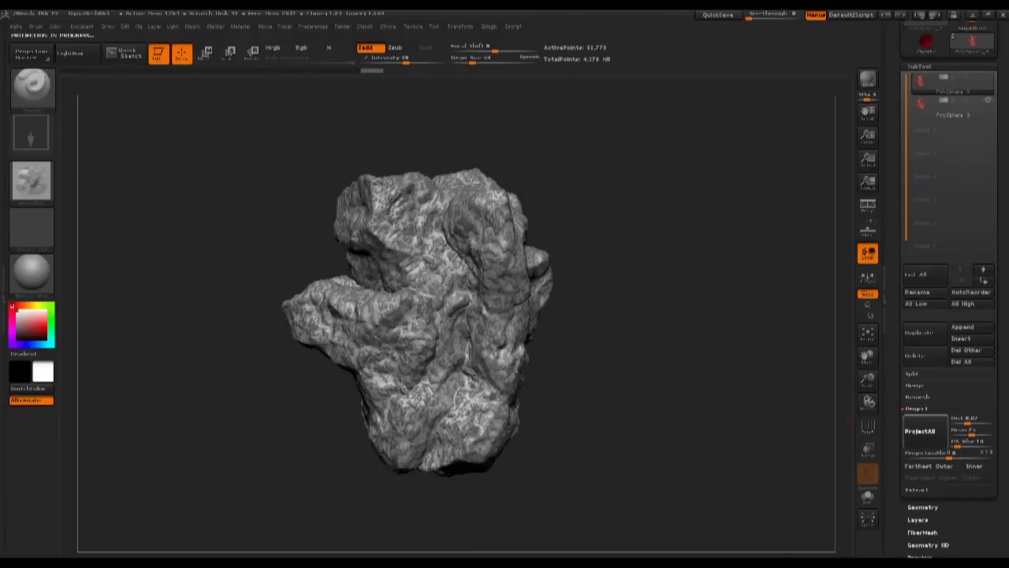
Subdivide the remeshed rock two more levels, projecting the high-resolution detail onto it with Dist 0.02
key(ctrl+d)
click(921, 431)
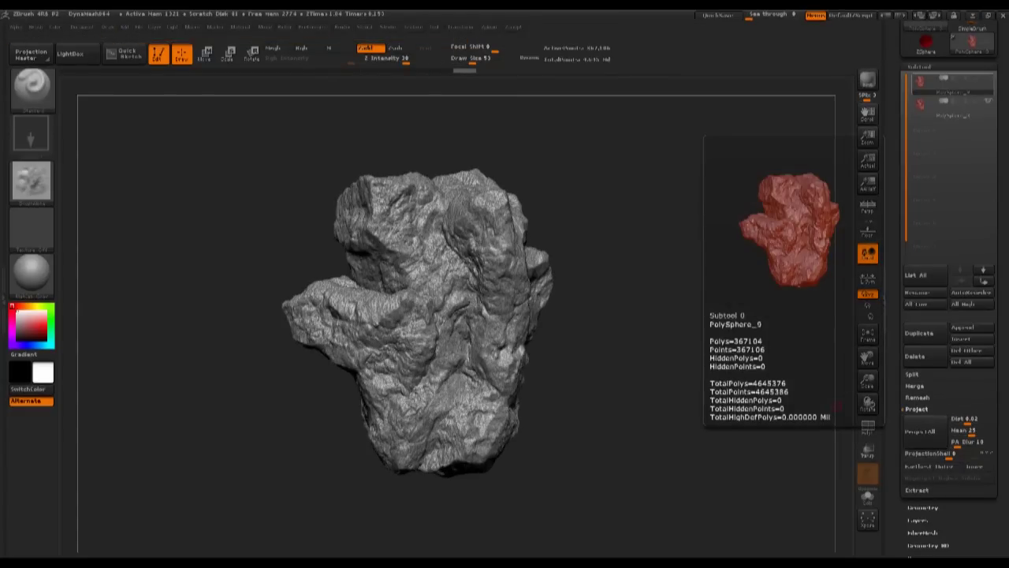
key(ctrl+d)
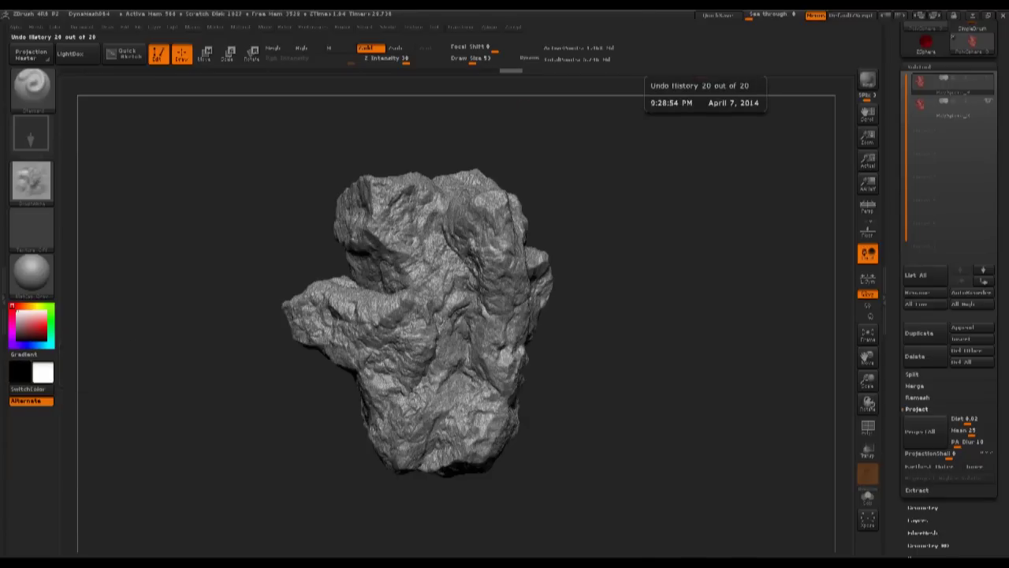
Compare the projected rock's polygon count and surface detail with the original high-resolution rock, viewing each one alone
mouse_move(952, 84)
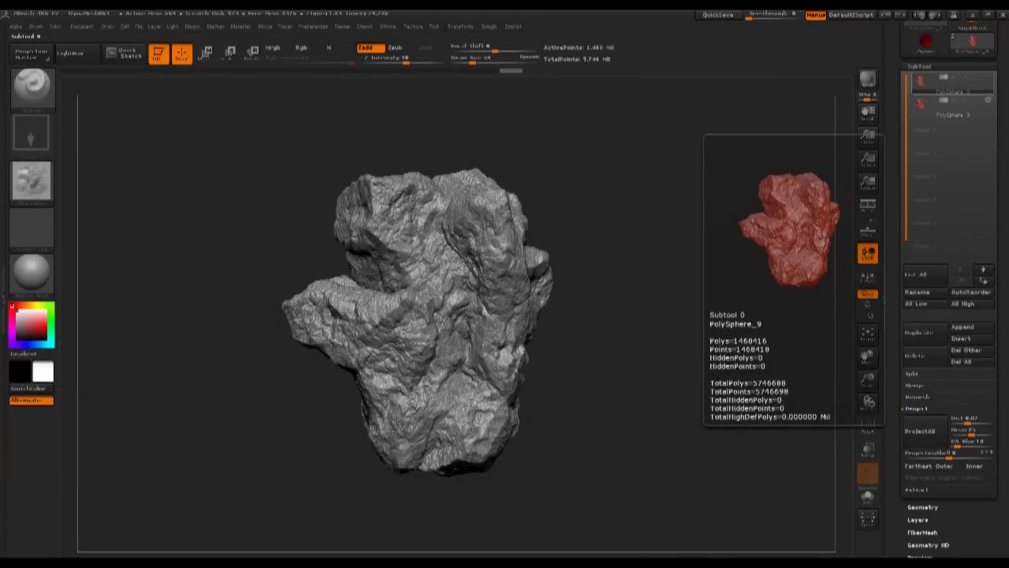
mouse_move(950, 111)
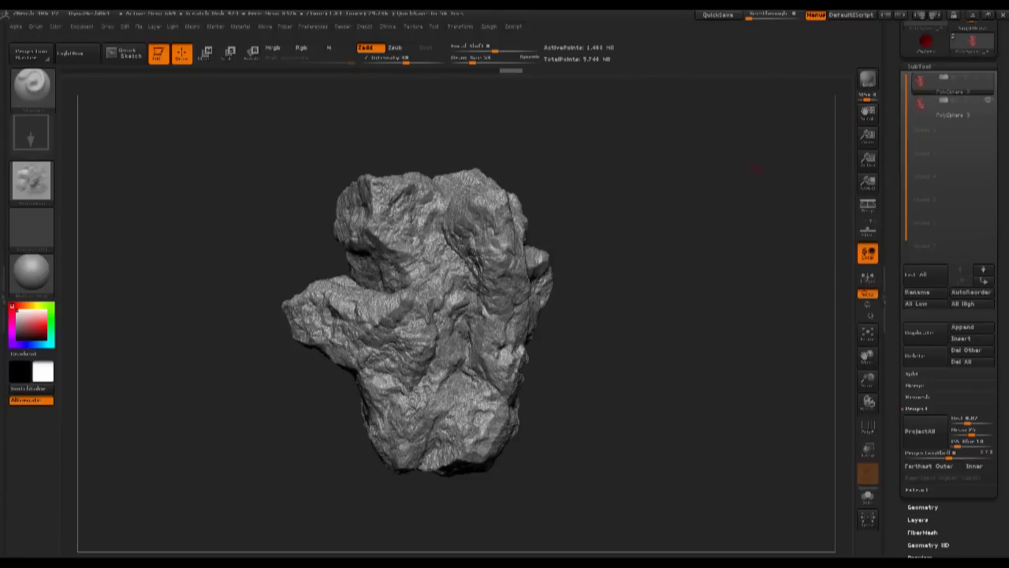
alt+drag(684, 166, 698, 276)
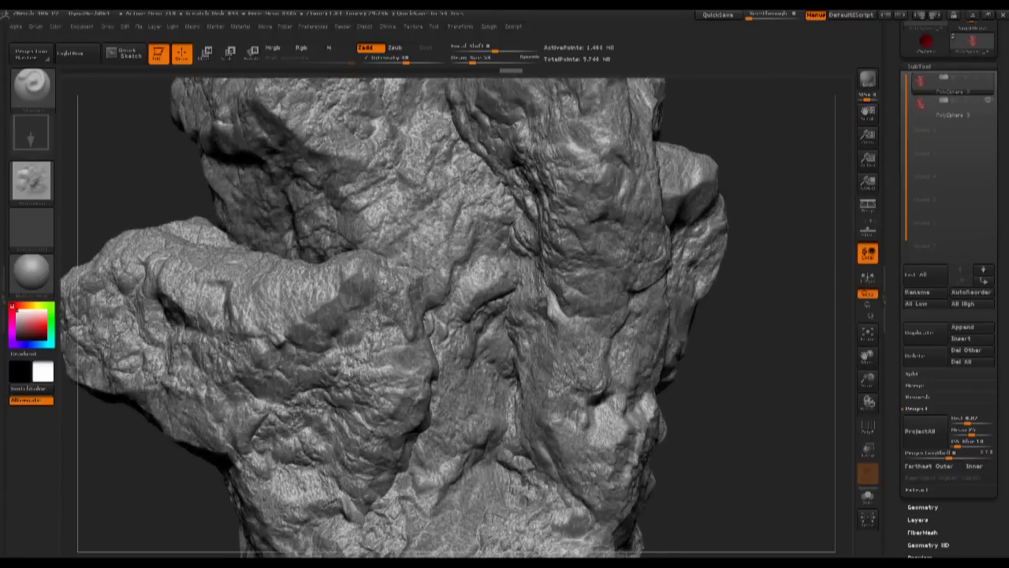
click(988, 101)
alt+drag(796, 312, 797, 335)
click(952, 109)
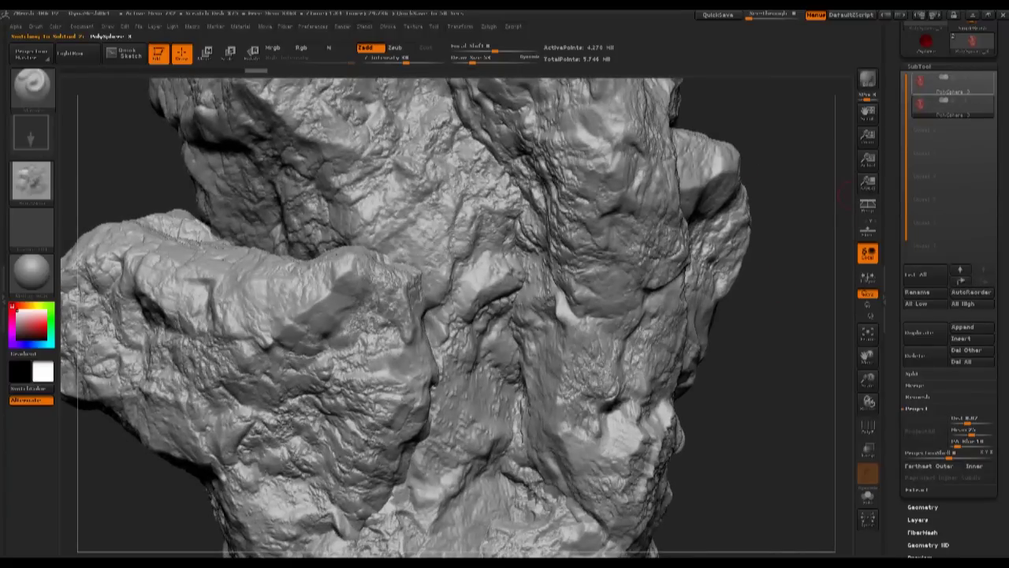
click(952, 86)
click(952, 108)
key(f)
Subdivide the remeshed rock once more and project the visible high-resolution rock's detail onto it again
click(951, 85)
click(990, 101)
key(ctrl+d)
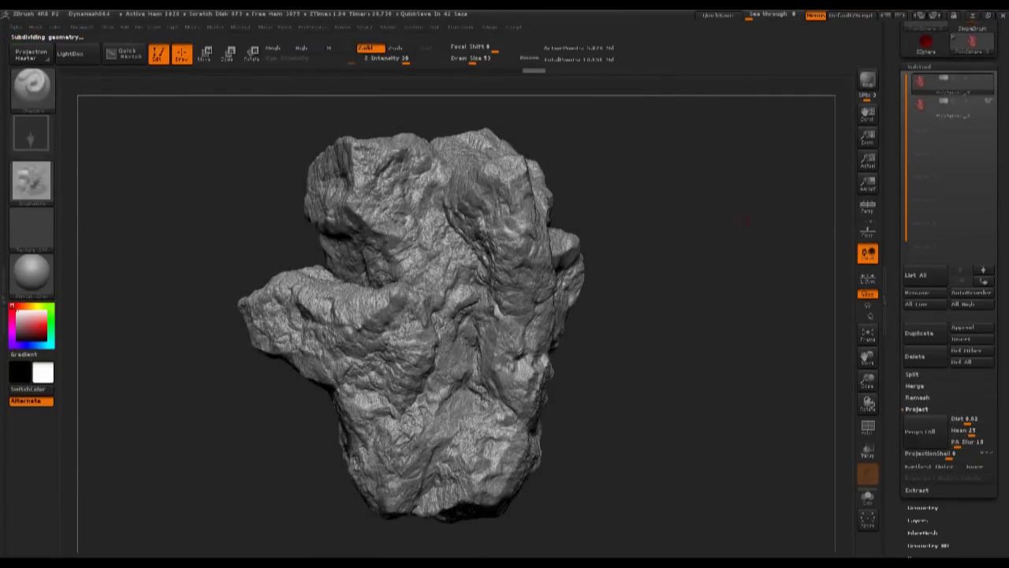
mouse_move(953, 82)
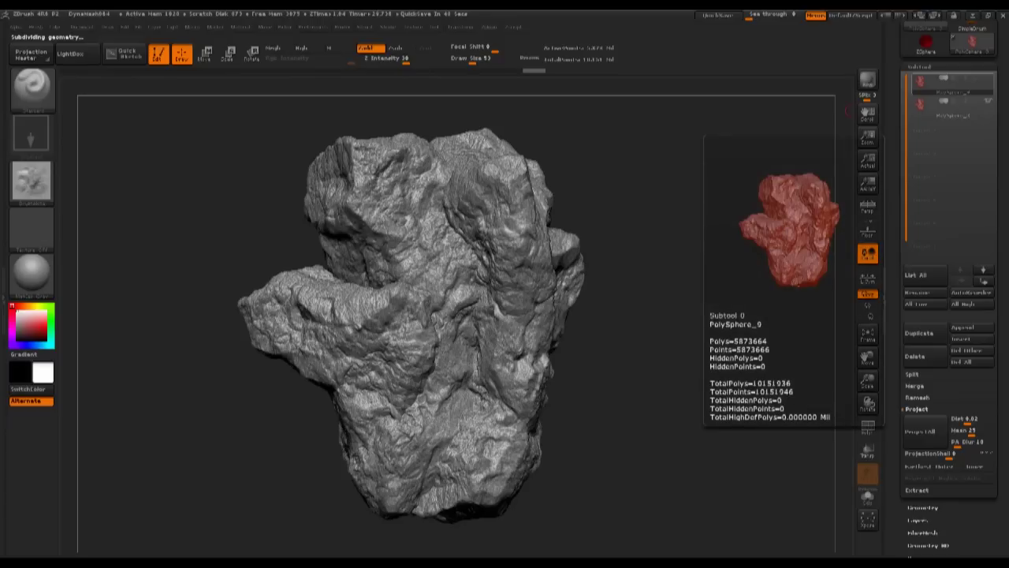
click(920, 431)
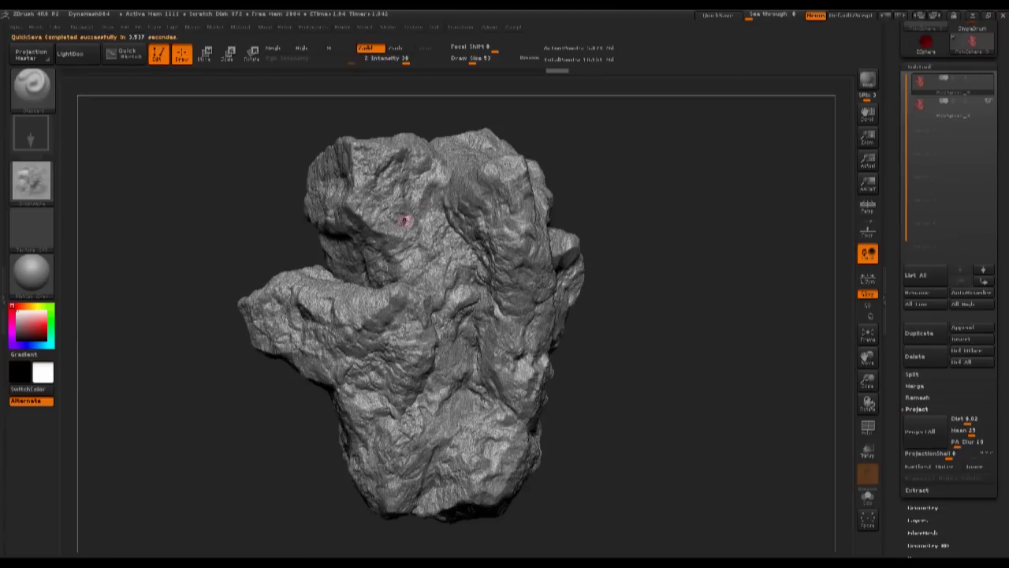
Hide the high-resolution rock and inspect the projected surface detail up close from several angles
drag(729, 255, 734, 254)
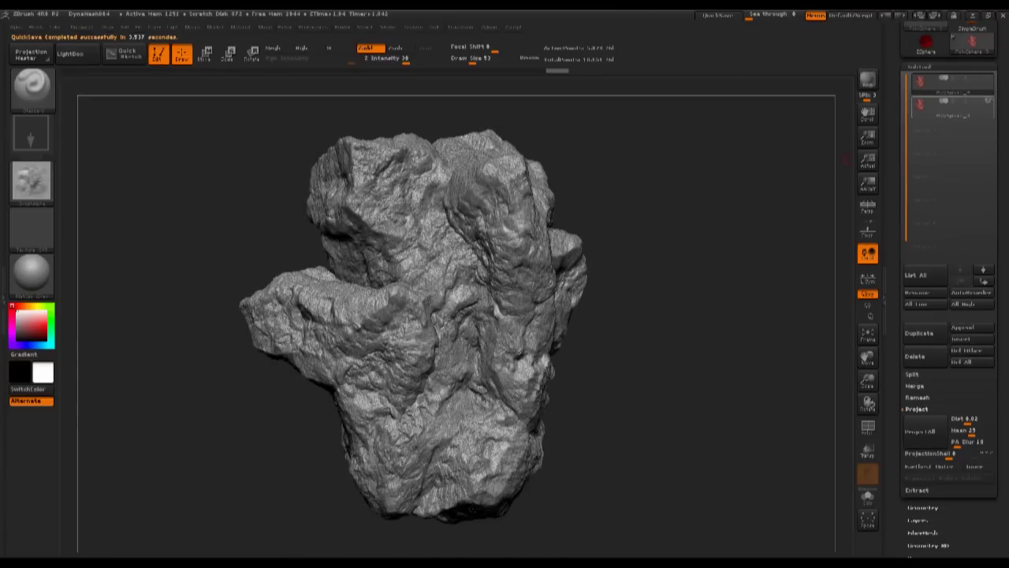
click(988, 101)
alt+drag(766, 260, 771, 388)
drag(796, 424, 381, 344)
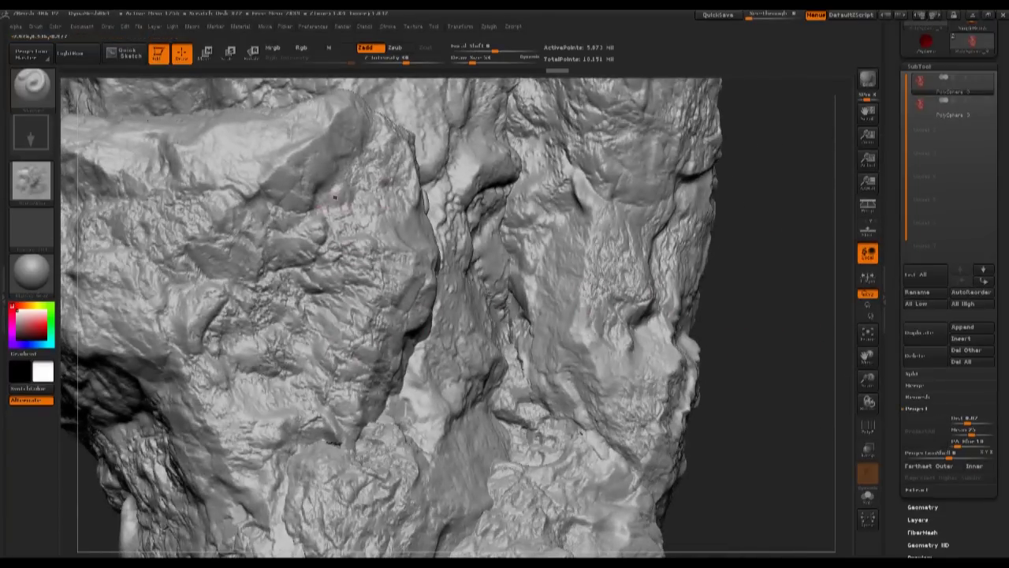
mouse_move(761, 347)
alt+mouse_down()
mouse_move(686, 158)
mouse_move(712, 279)
mouse_move(568, 282)
mouse_move(426, 303)
mouse_move(316, 296)
mouse_move(158, 264)
alt+mouse_up()
mouse_move(726, 254)
alt+mouse_down()
mouse_move(729, 363)
mouse_move(714, 365)
mouse_move(714, 268)
mouse_move(748, 257)
mouse_move(741, 271)
mouse_move(748, 260)
alt+mouse_up()
key(shift+f)
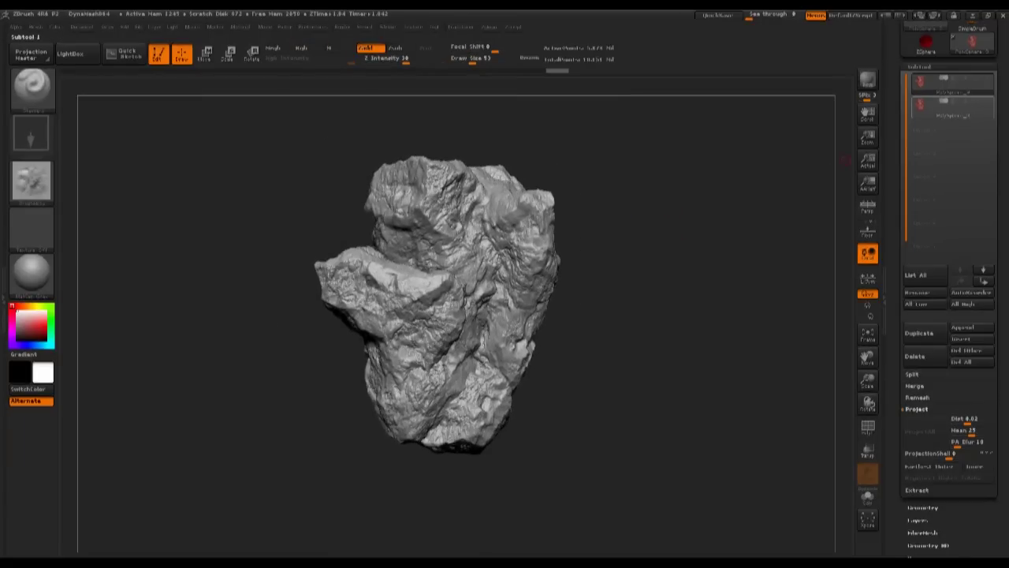
Delete the original high-resolution merged rock subtool, keeping only the remeshed and projected rock
click(938, 108)
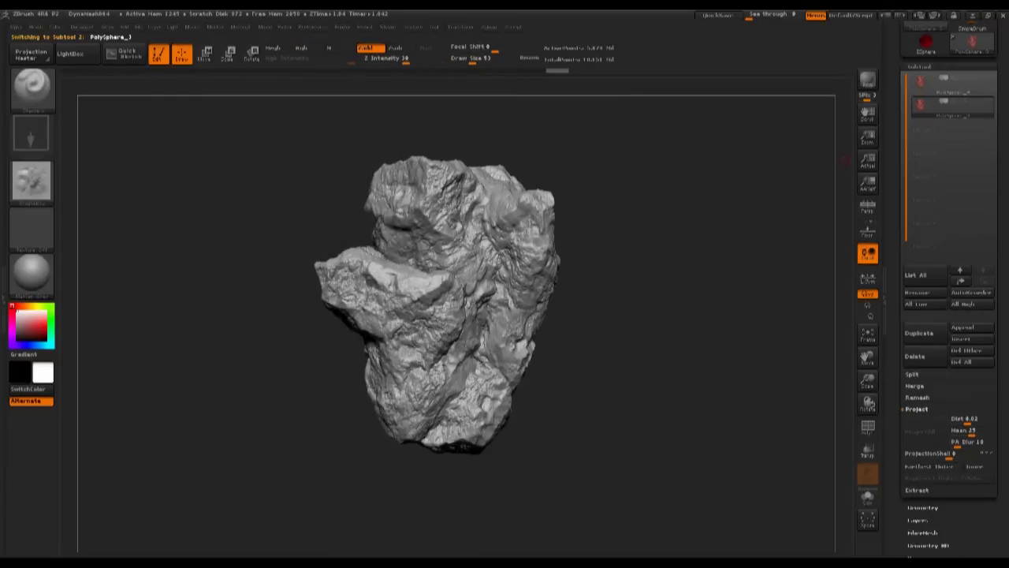
drag(694, 237, 678, 268)
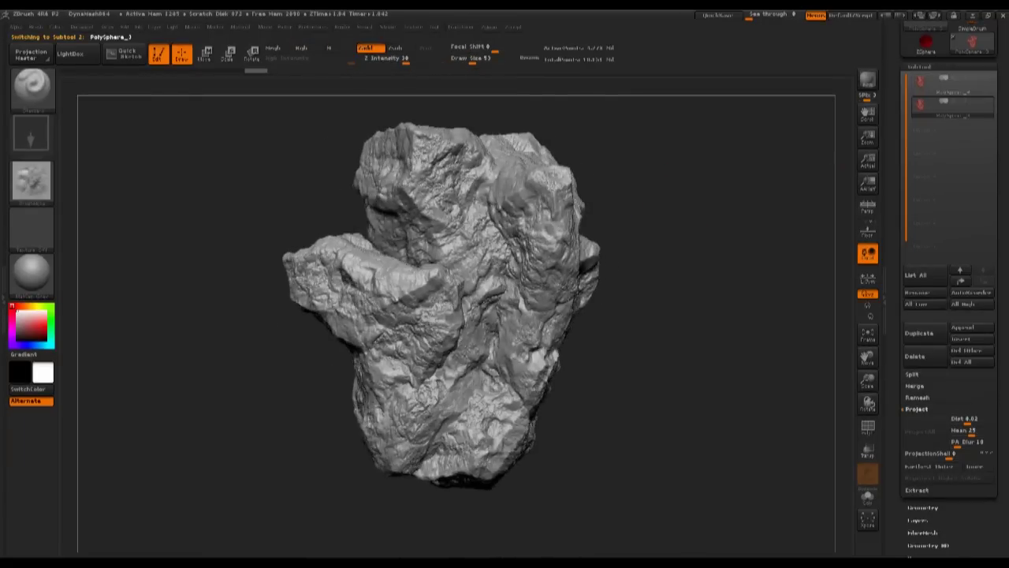
click(812, 377)
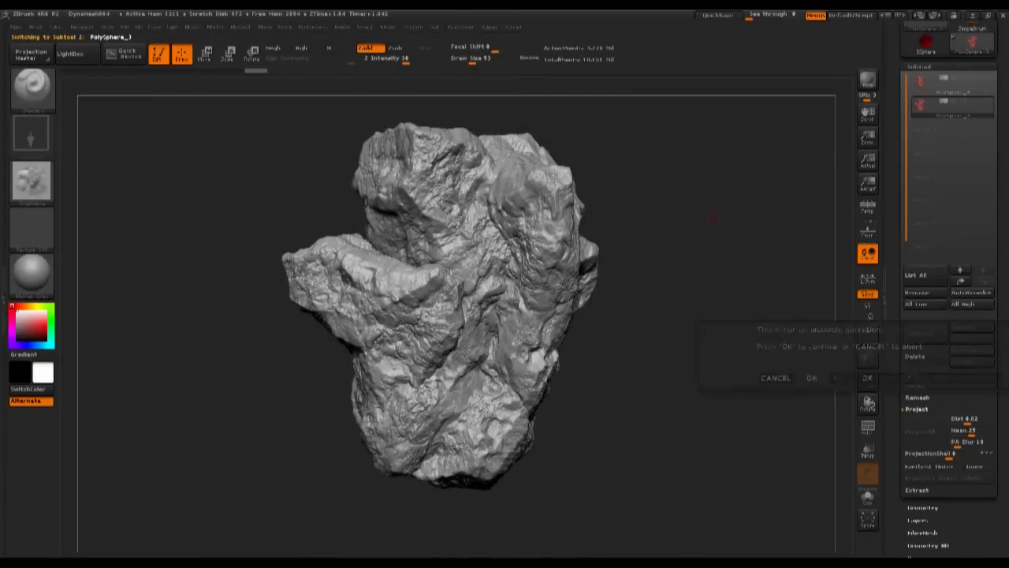
Examine the remaining projected rock up close from all sides, checking the crevices where the merged pieces meet
mouse_move(694, 255)
alt+mouse_down()
mouse_move(712, 285)
mouse_move(763, 214)
mouse_move(705, 307)
mouse_move(746, 229)
mouse_move(575, 280)
mouse_move(546, 248)
mouse_move(572, 269)
alt+mouse_up()
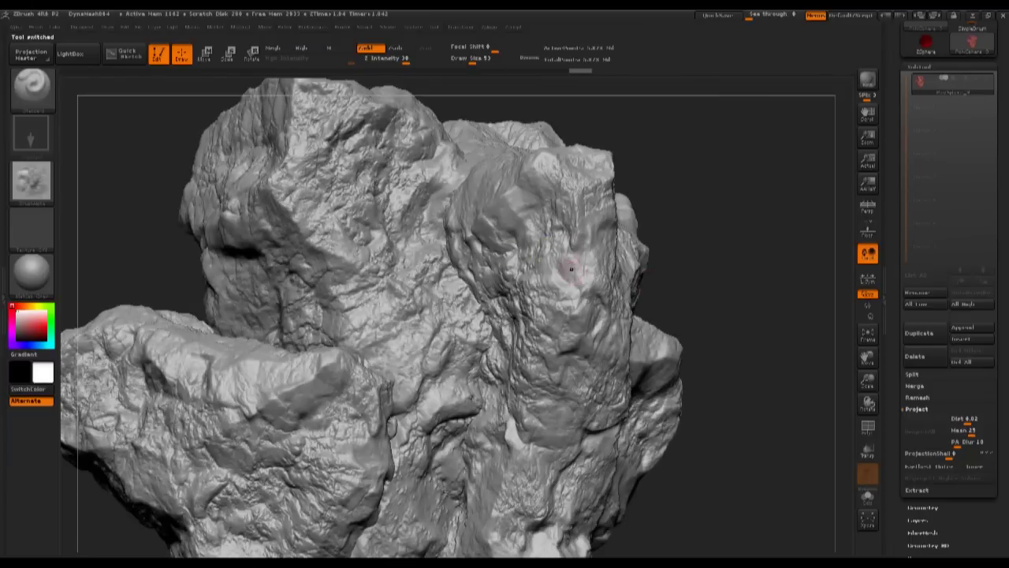
drag(686, 213, 272, 350)
drag(214, 310, 234, 328)
mouse_move(374, 119)
mouse_down()
mouse_move(517, 172)
mouse_move(623, 189)
mouse_move(723, 174)
mouse_move(772, 203)
mouse_up()
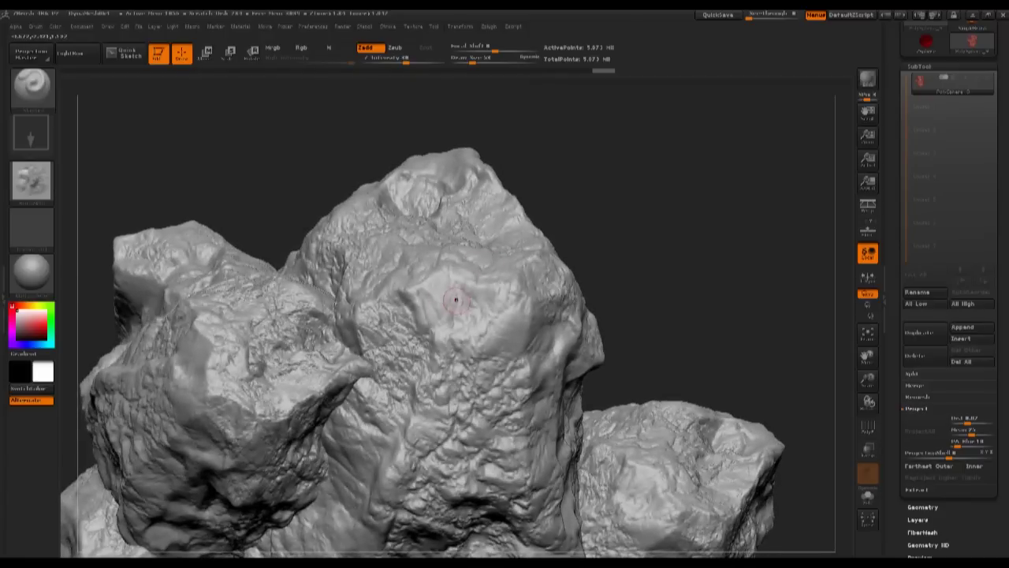
drag(588, 182, 419, 264)
mouse_move(583, 380)
alt+mouse_down()
mouse_move(685, 405)
mouse_move(735, 398)
mouse_move(678, 355)
mouse_move(698, 320)
mouse_move(826, 302)
alt+mouse_up()
drag(710, 355, 595, 375)
mouse_move(686, 260)
mouse_down()
mouse_move(670, 339)
mouse_move(702, 291)
mouse_move(754, 276)
mouse_move(722, 363)
mouse_up()
alt+right_drag(404, 211, 435, 307)
ctrl+right_drag(268, 300, 268, 321)
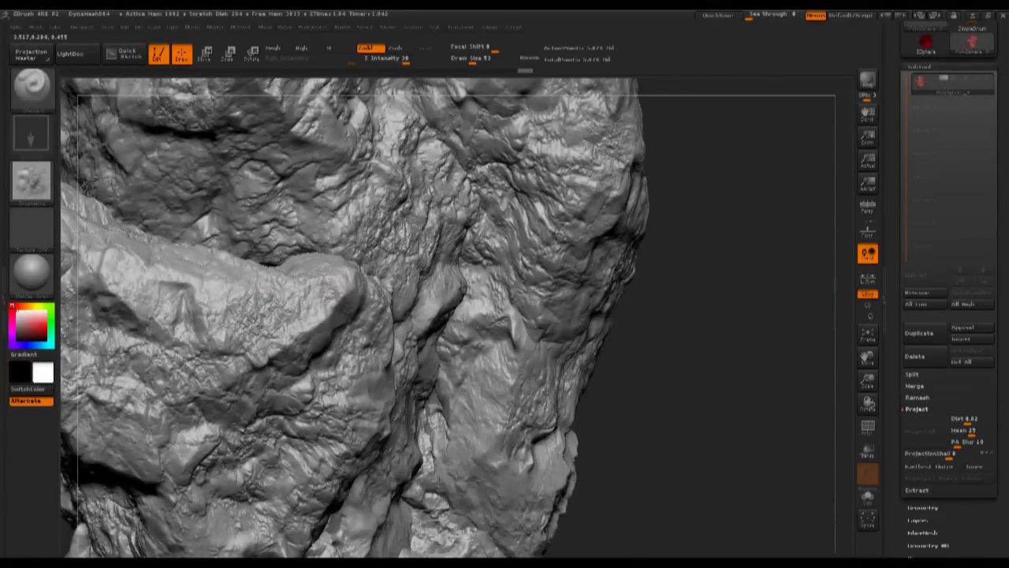
ctrl+right_drag(532, 225, 619, 252)
ctrl+right_drag(323, 252, 311, 233)
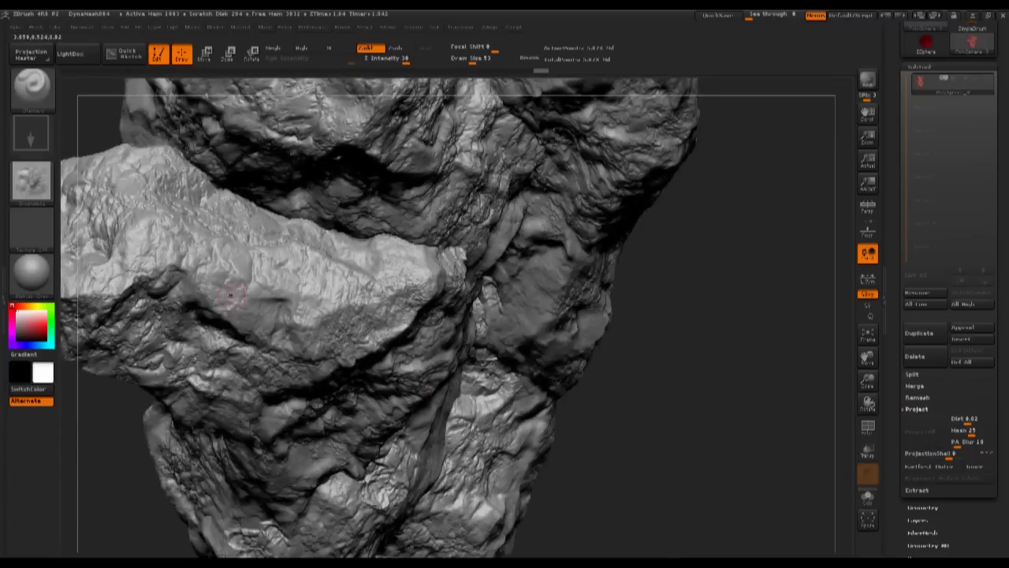
right_drag(674, 407, 796, 363)
alt+right_drag(678, 363, 700, 347)
mouse_move(700, 347)
right_down()
mouse_move(698, 382)
mouse_move(678, 410)
mouse_move(593, 397)
right_up()
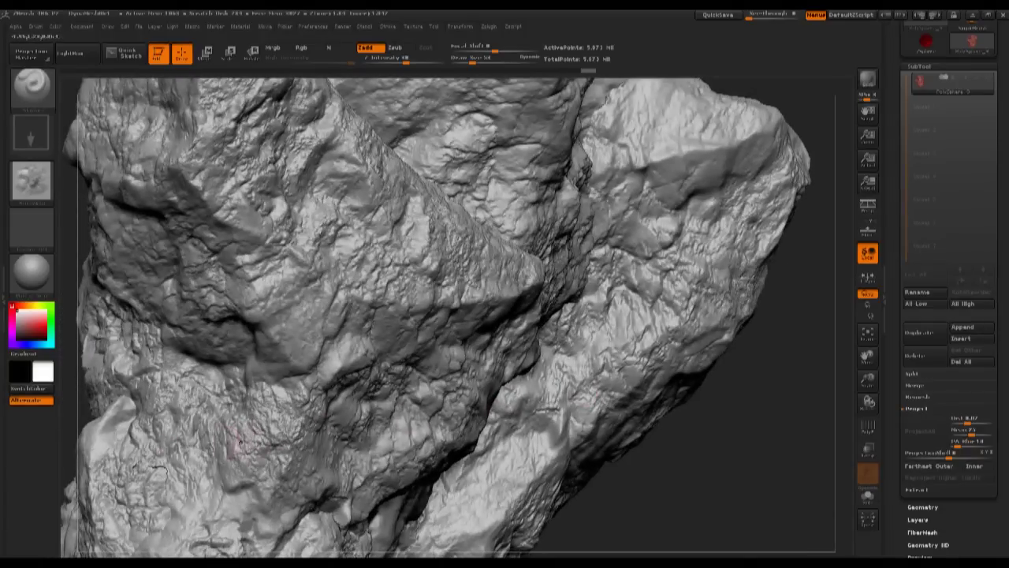
ctrl+right_drag(719, 432, 576, 473)
right_drag(386, 312, 416, 335)
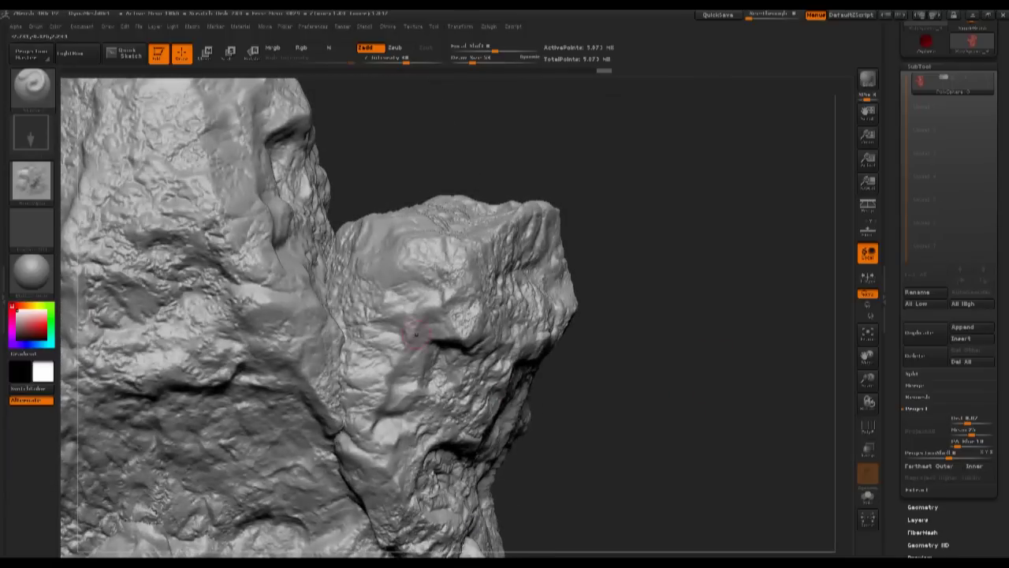
key(f)
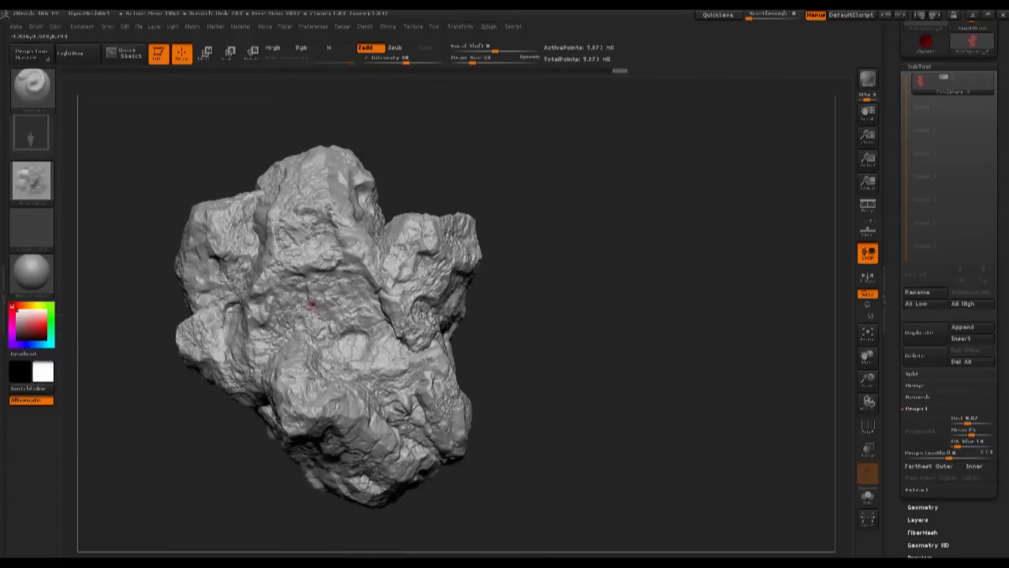
Inspect the full rock formation's silhouette and its peaks, ledges and underside for surface areas needing more work
drag(583, 339, 585, 292)
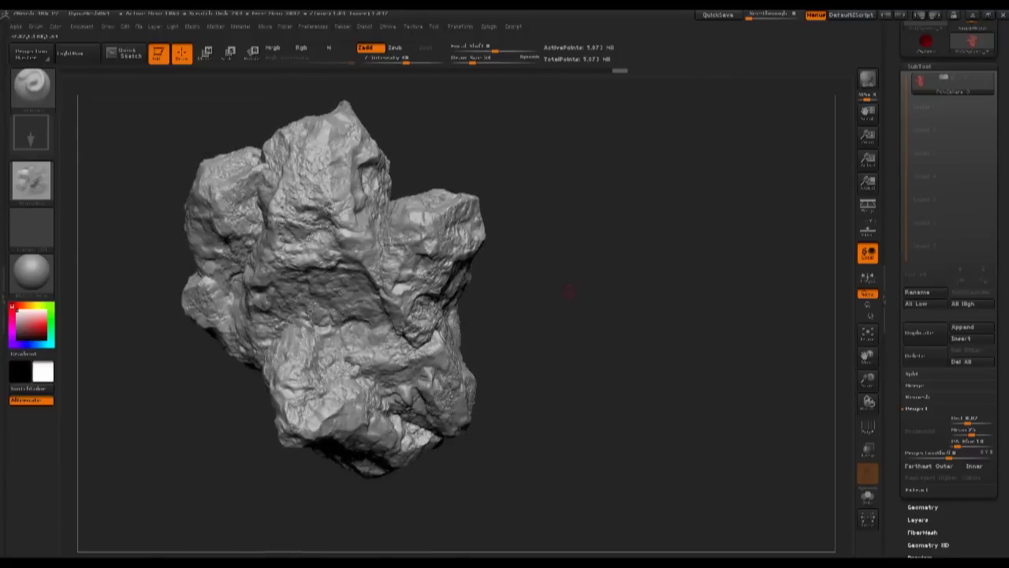
drag(631, 315, 734, 473)
alt+drag(734, 473, 733, 528)
mouse_move(678, 346)
mouse_down()
mouse_move(694, 315)
mouse_move(694, 363)
mouse_up()
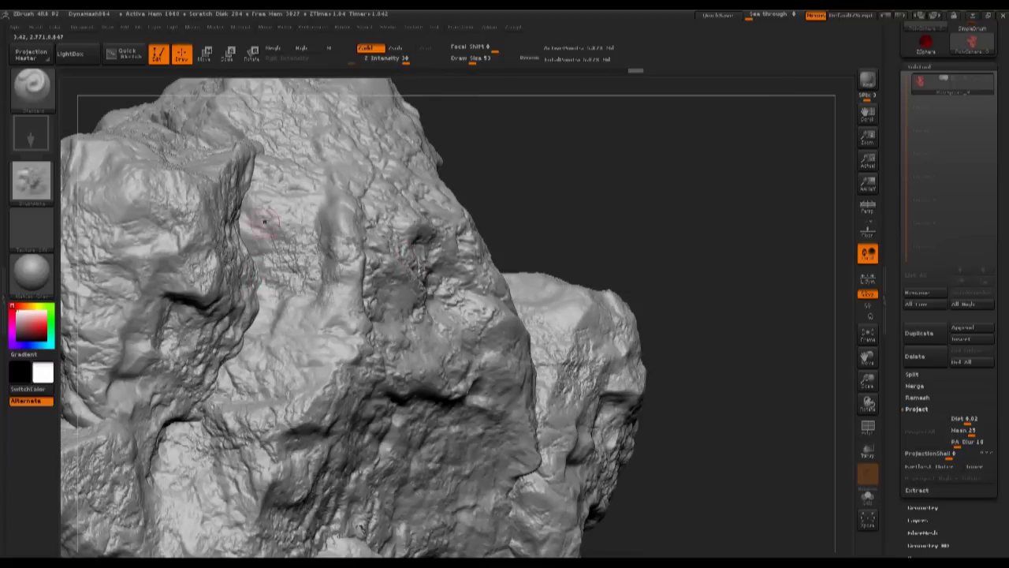
alt+drag(678, 292, 718, 307)
mouse_move(710, 197)
mouse_down()
mouse_move(710, 347)
mouse_move(694, 350)
mouse_up()
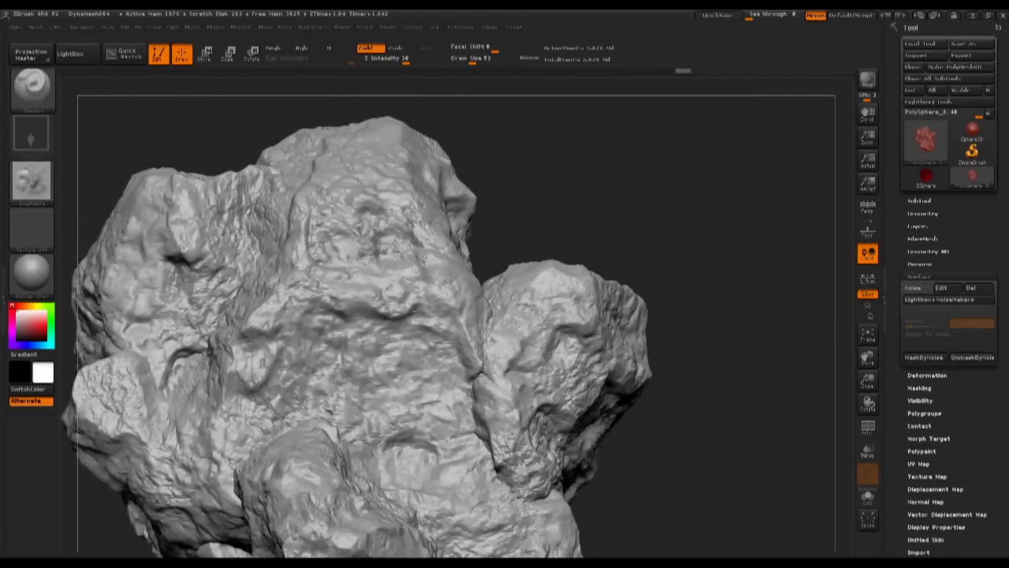
drag(494, 380, 476, 430)
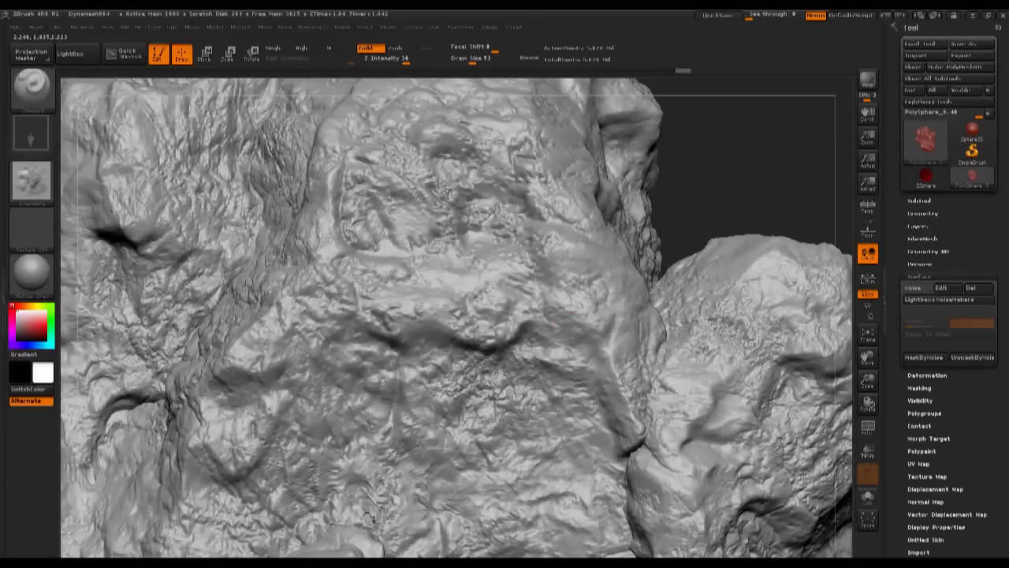
mouse_move(753, 194)
alt+mouse_down()
mouse_move(749, 154)
mouse_move(654, 190)
alt+mouse_up()
drag(566, 296, 552, 348)
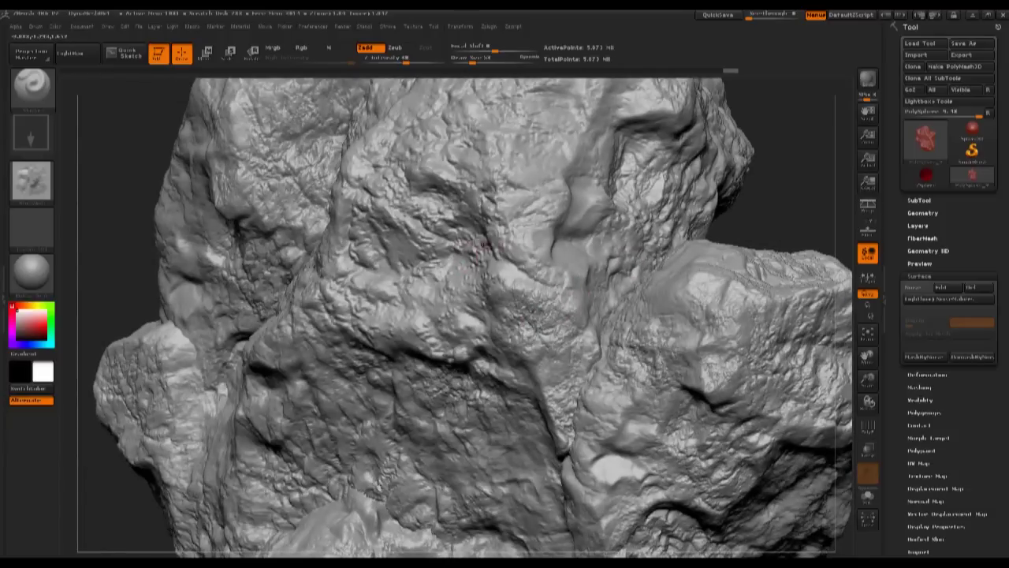
drag(582, 178, 588, 125)
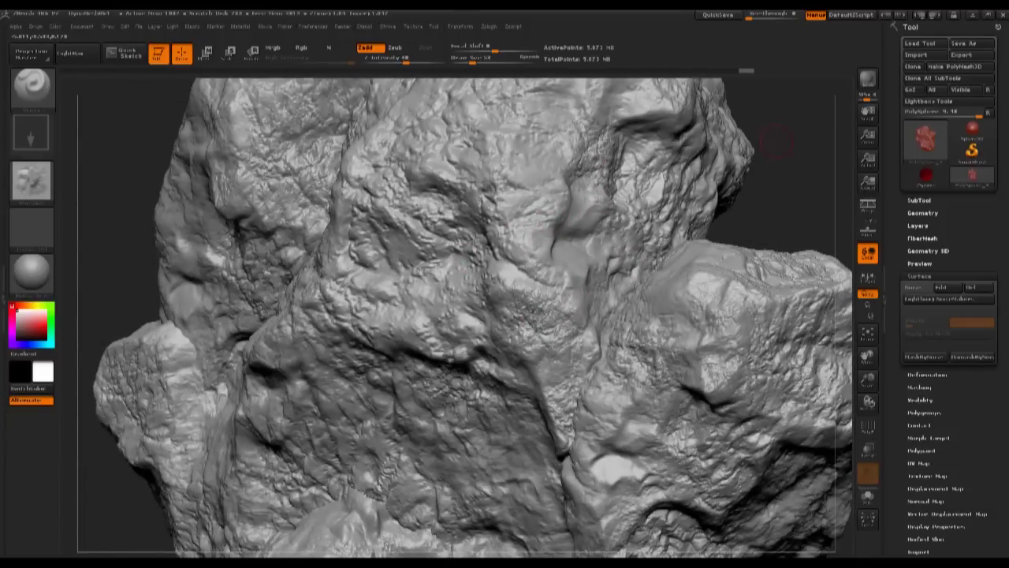
alt+drag(789, 149, 680, 335)
drag(733, 237, 465, 207)
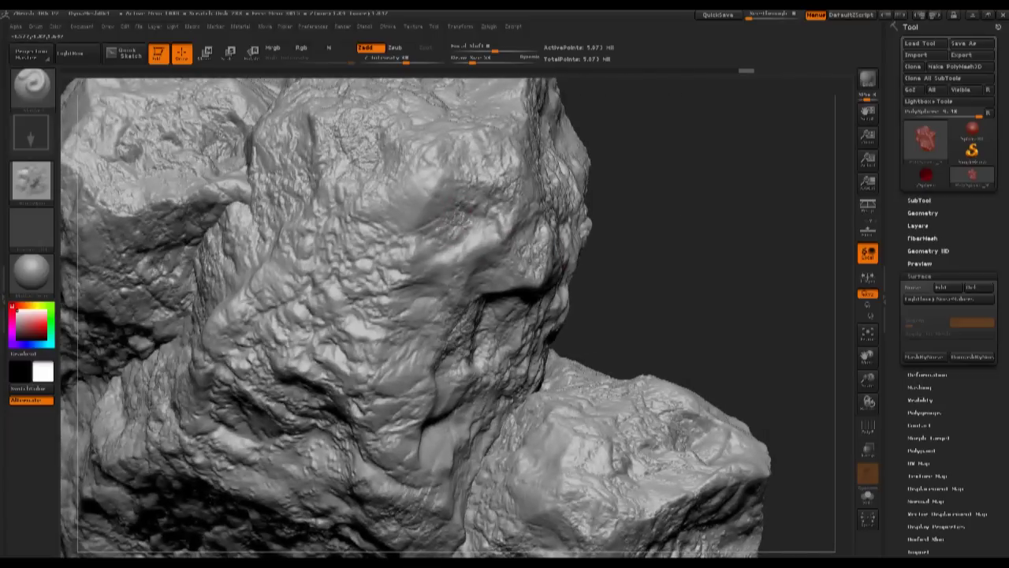
drag(378, 203, 489, 126)
mouse_move(678, 150)
mouse_down()
mouse_move(646, 291)
mouse_move(505, 276)
mouse_up()
mouse_move(612, 114)
mouse_down()
mouse_move(567, 178)
mouse_move(373, 303)
mouse_up()
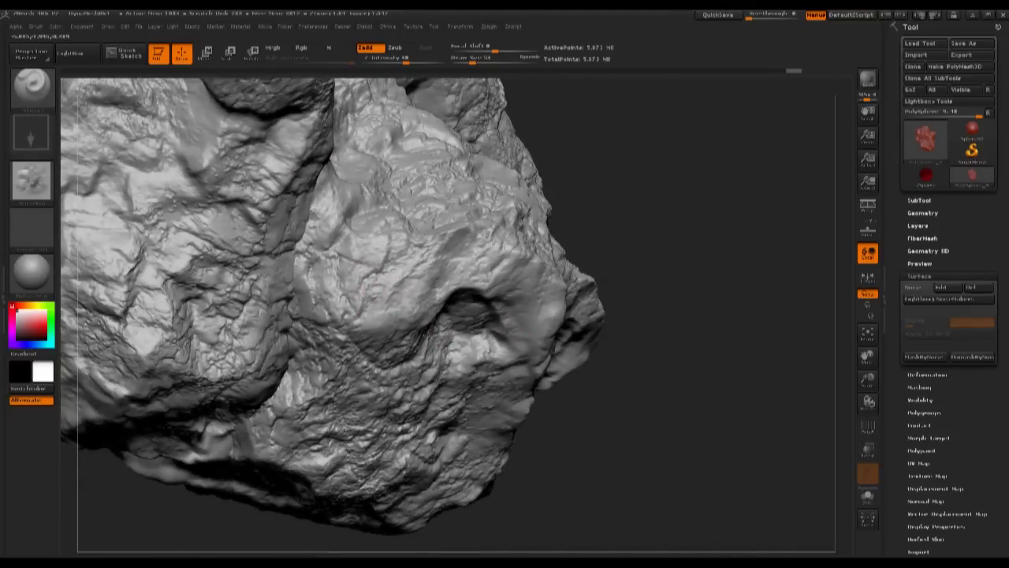
drag(508, 194, 536, 304)
drag(473, 332, 513, 355)
mouse_move(789, 175)
mouse_down()
mouse_move(757, 296)
mouse_move(714, 134)
mouse_move(686, 106)
mouse_up()
mouse_move(566, 241)
mouse_down()
mouse_move(507, 256)
mouse_move(528, 214)
mouse_move(505, 168)
mouse_up()
right_drag(378, 391, 471, 424)
drag(221, 282, 394, 264)
drag(642, 158, 698, 256)
mouse_move(647, 236)
mouse_down()
mouse_move(761, 295)
mouse_move(797, 331)
mouse_up()
mouse_move(600, 158)
mouse_down()
mouse_move(678, 189)
mouse_move(520, 175)
mouse_move(654, 213)
mouse_move(635, 209)
mouse_up()
mouse_move(599, 323)
mouse_down()
mouse_move(631, 192)
mouse_move(484, 201)
mouse_up()
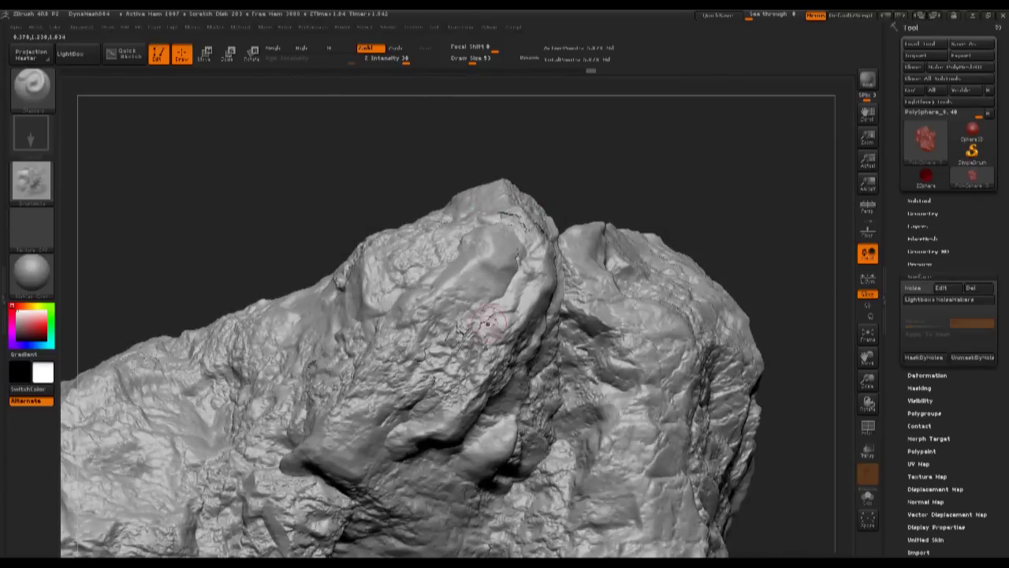
Smooth the jagged cracks along the crest of the rock's highest peak from several angles
key(shift)
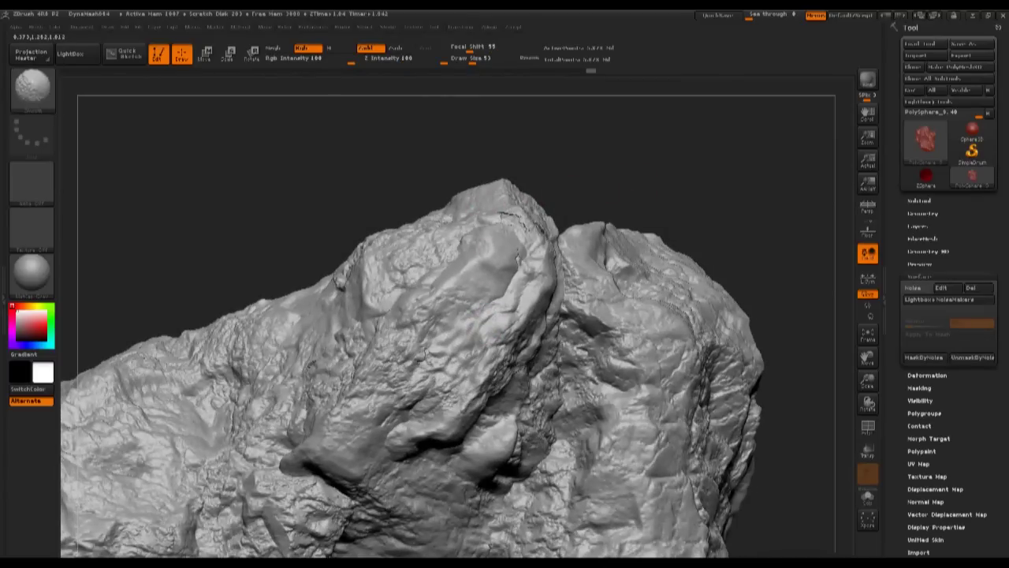
shift+drag(482, 306, 516, 272)
drag(630, 158, 666, 217)
key(shift)
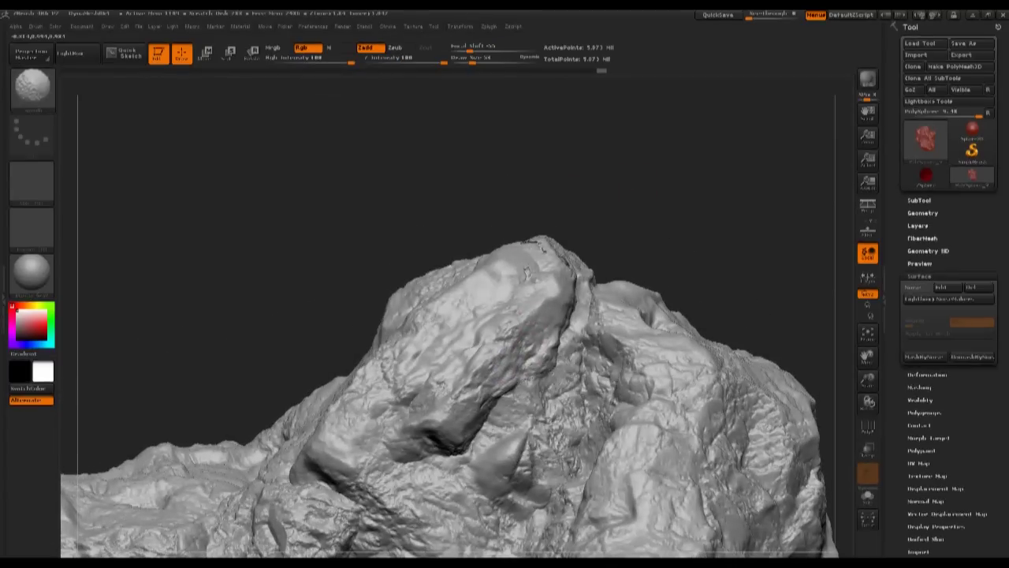
mouse_move(625, 256)
mouse_down()
mouse_move(664, 248)
mouse_move(603, 272)
mouse_up()
shift+drag(533, 254, 551, 246)
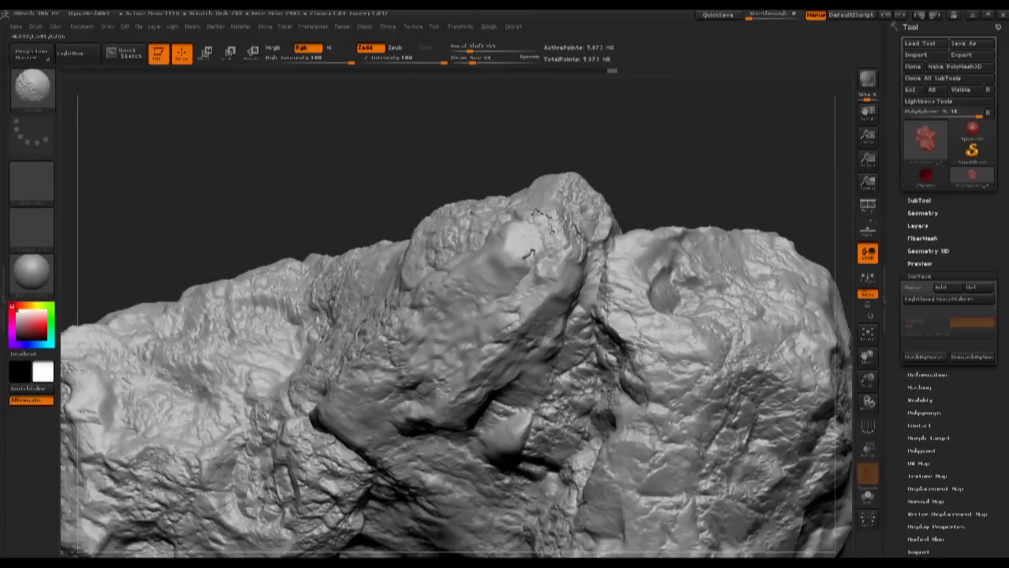
drag(607, 201, 577, 225)
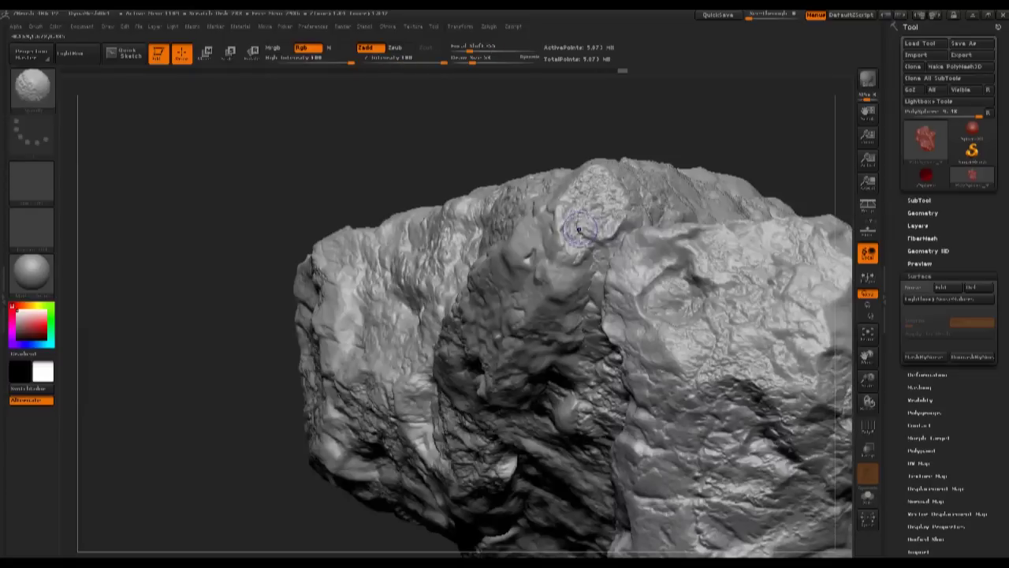
Stamp rocky alpha detail onto the smoothed ridge below the peak and soften the rough spot beside the crevice
drag(552, 130, 532, 255)
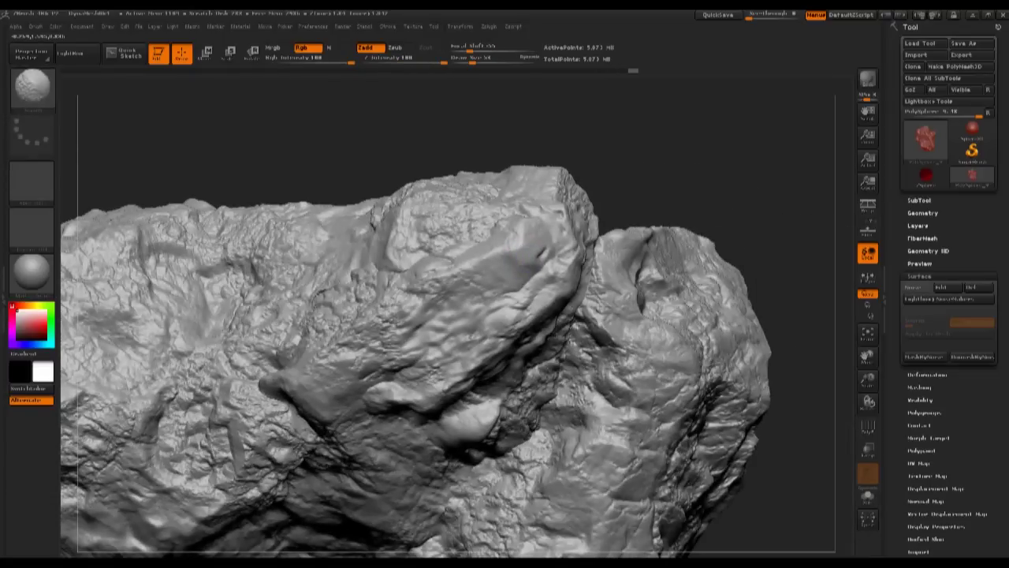
mouse_move(670, 158)
mouse_down()
mouse_move(568, 150)
mouse_move(670, 157)
mouse_move(690, 178)
mouse_up()
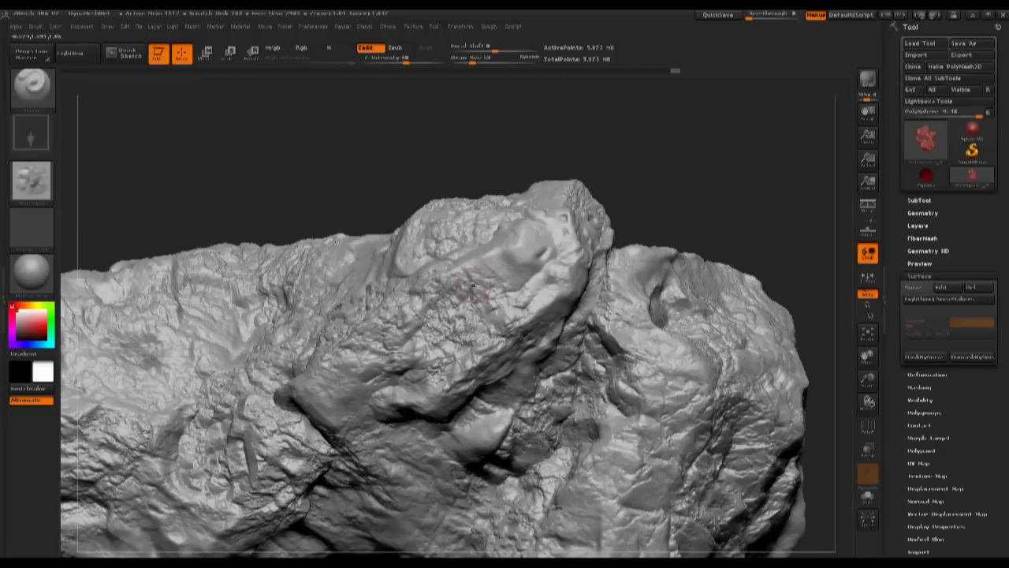
drag(541, 266, 552, 251)
drag(615, 142, 574, 213)
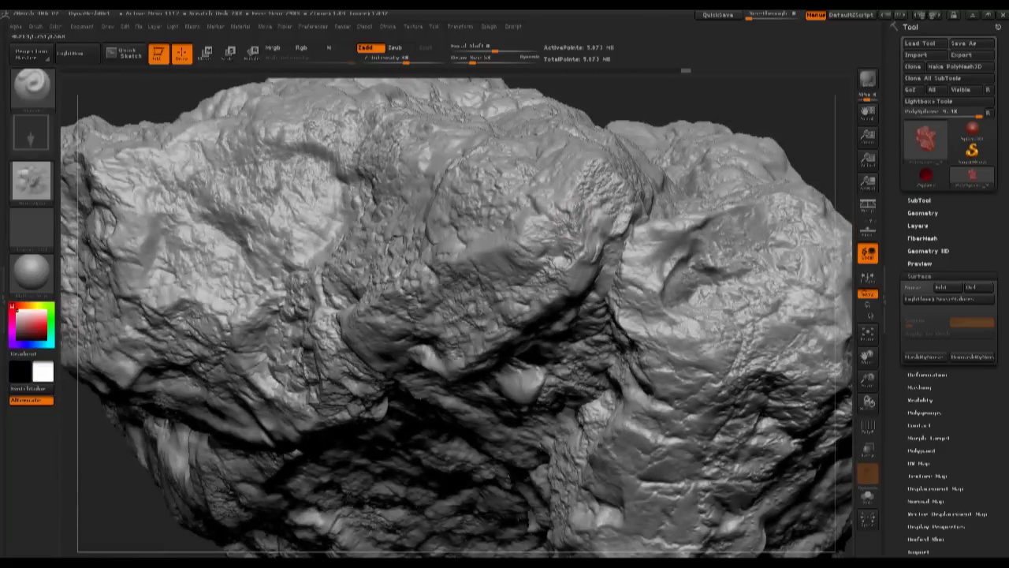
mouse_move(659, 117)
mouse_down()
mouse_move(694, 85)
mouse_move(725, 86)
mouse_up()
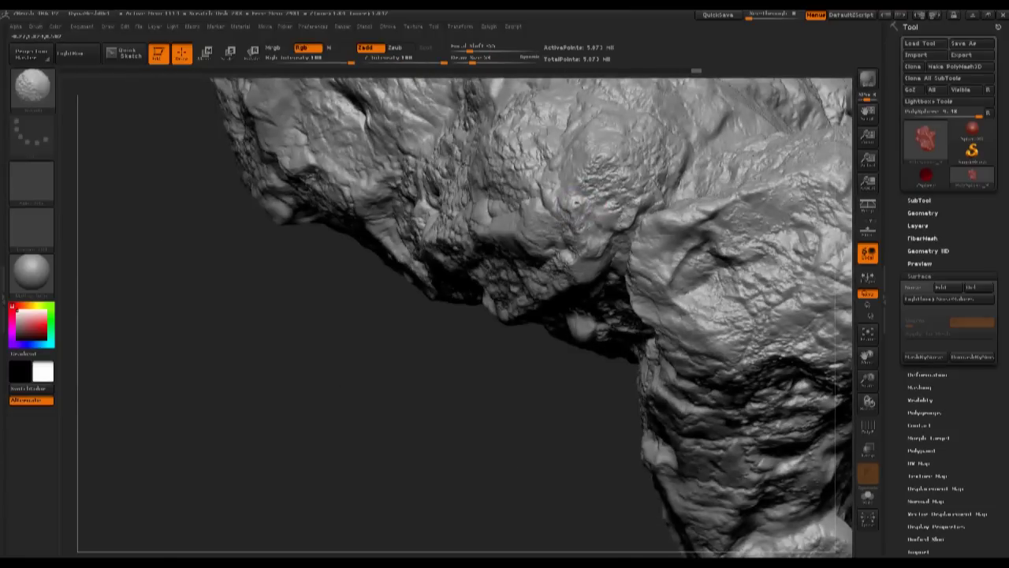
shift+drag(579, 203, 615, 237)
Inspect the rock's underside, overhangs and lower ledges from several sides for remaining surface flaws
alt+drag(466, 348, 465, 303)
mouse_move(689, 471)
mouse_down()
mouse_move(671, 187)
mouse_move(729, 207)
mouse_move(780, 130)
mouse_move(784, 162)
mouse_move(757, 261)
mouse_move(777, 269)
mouse_up()
alt+drag(410, 295, 336, 261)
alt+drag(276, 363, 340, 145)
drag(589, 392, 558, 455)
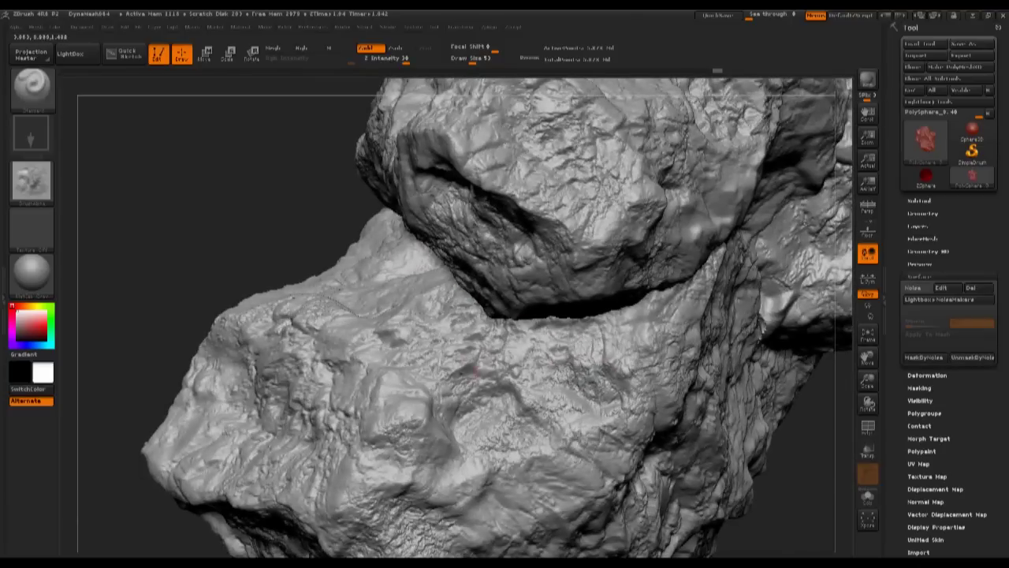
alt+drag(244, 236, 248, 167)
drag(316, 197, 801, 258)
mouse_move(767, 134)
mouse_down()
mouse_move(686, 254)
mouse_move(599, 316)
mouse_up()
mouse_move(597, 237)
alt+mouse_down()
mouse_move(647, 276)
mouse_move(655, 207)
mouse_move(741, 209)
mouse_move(709, 227)
mouse_move(685, 183)
alt+mouse_up()
Lower the rock to its lowest subdivision level and smooth the pinched edge on the ledge below the deep recess
key(shift+d)
key(shift+d)
key(shift+d)
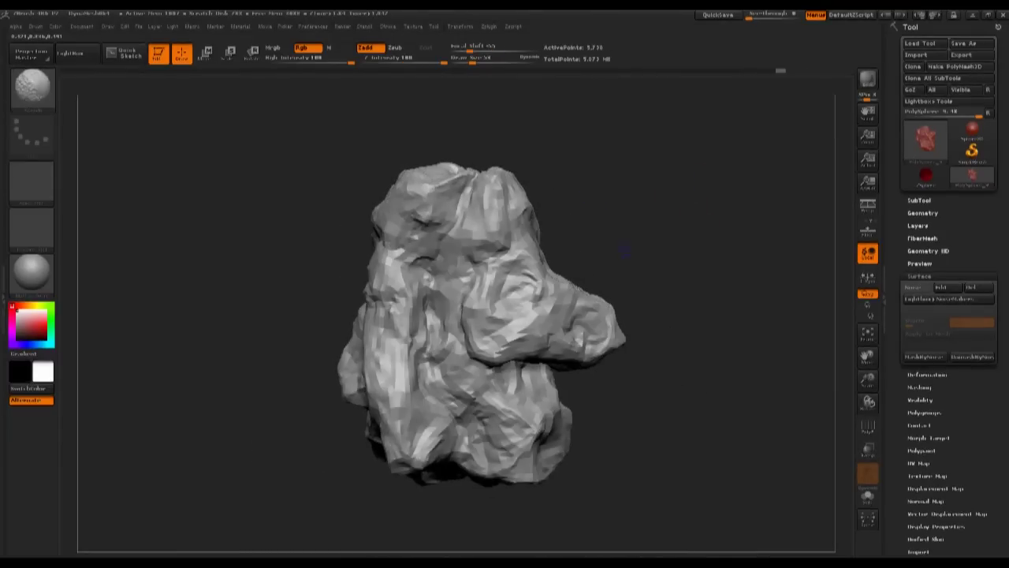
mouse_move(725, 298)
mouse_down()
mouse_move(703, 165)
mouse_move(724, 378)
mouse_move(702, 243)
mouse_move(704, 291)
mouse_move(619, 276)
mouse_up()
drag(675, 485, 619, 370)
drag(690, 390, 715, 286)
shift+drag(319, 295, 335, 304)
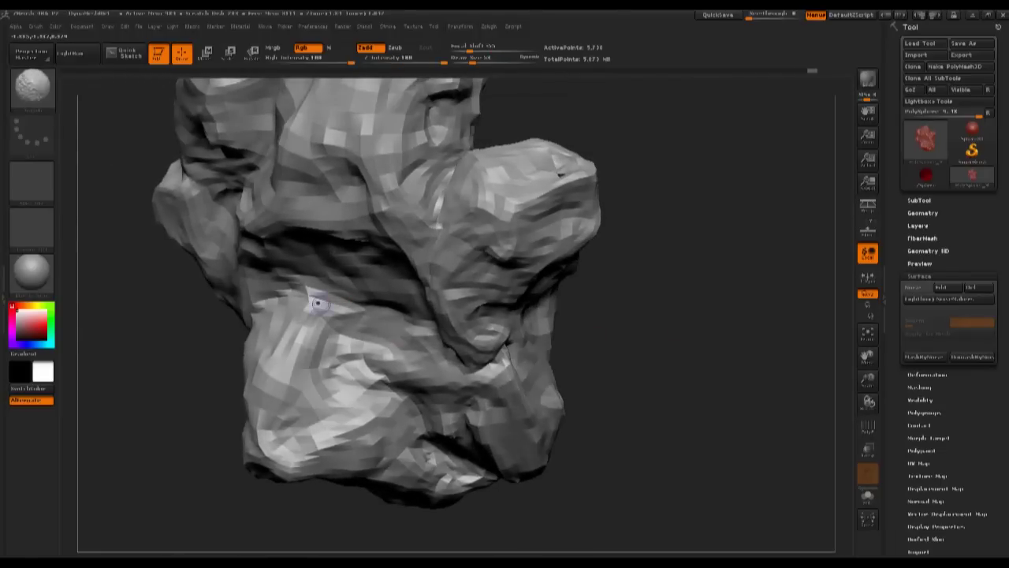
mouse_move(623, 256)
alt+mouse_down()
mouse_move(610, 191)
mouse_move(657, 210)
mouse_move(698, 189)
alt+mouse_up()
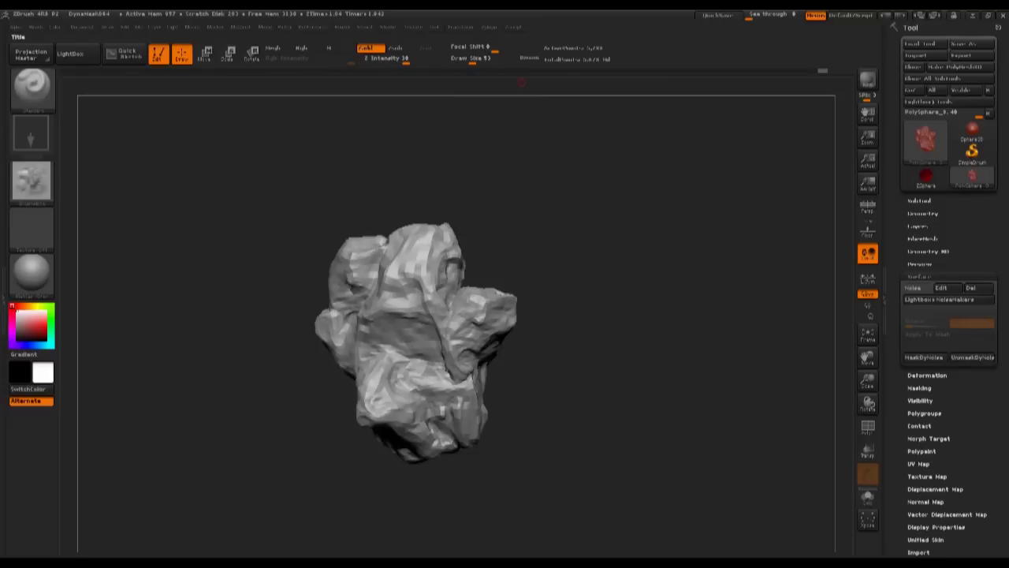
Unwrap the low-resolution rock with UV Master with Symmetry turned off
click(490, 28)
click(488, 43)
click(923, 182)
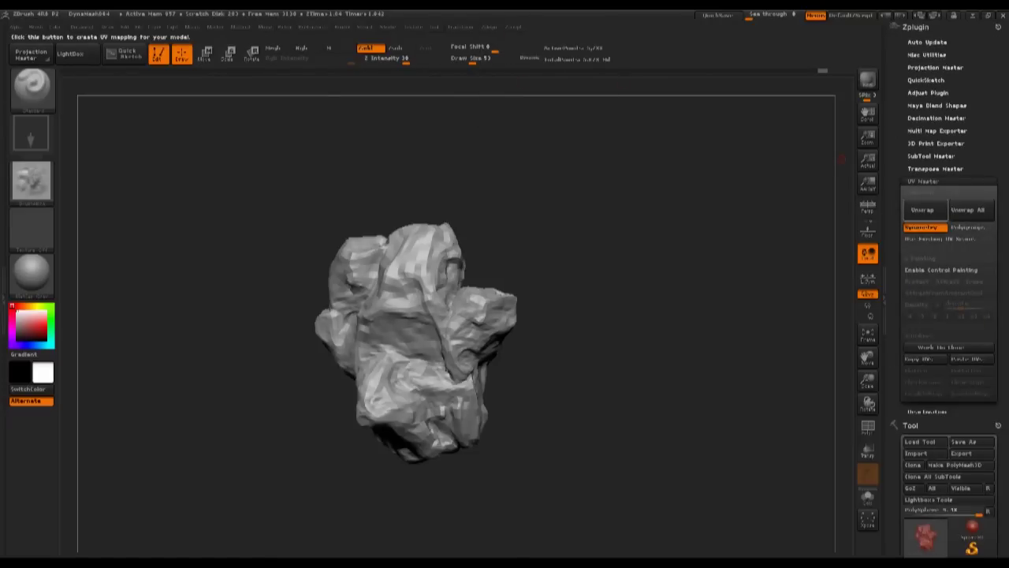
click(923, 210)
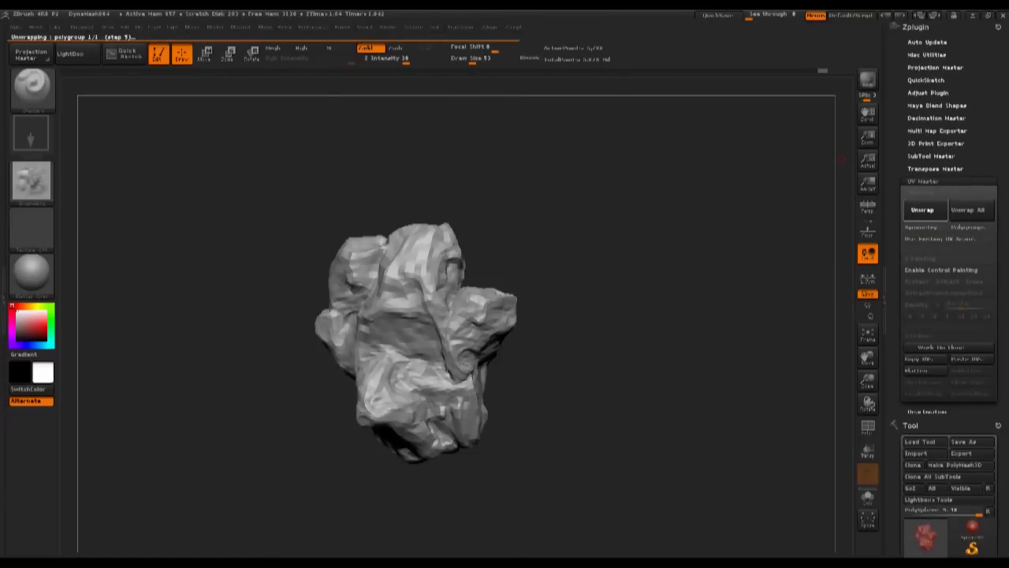
Preview the rock's flattened UV layout with Morph UV and its wireframe, and return to the 3D shape
scroll(947, 236, down, 2)
scroll(946, 268, down, 8)
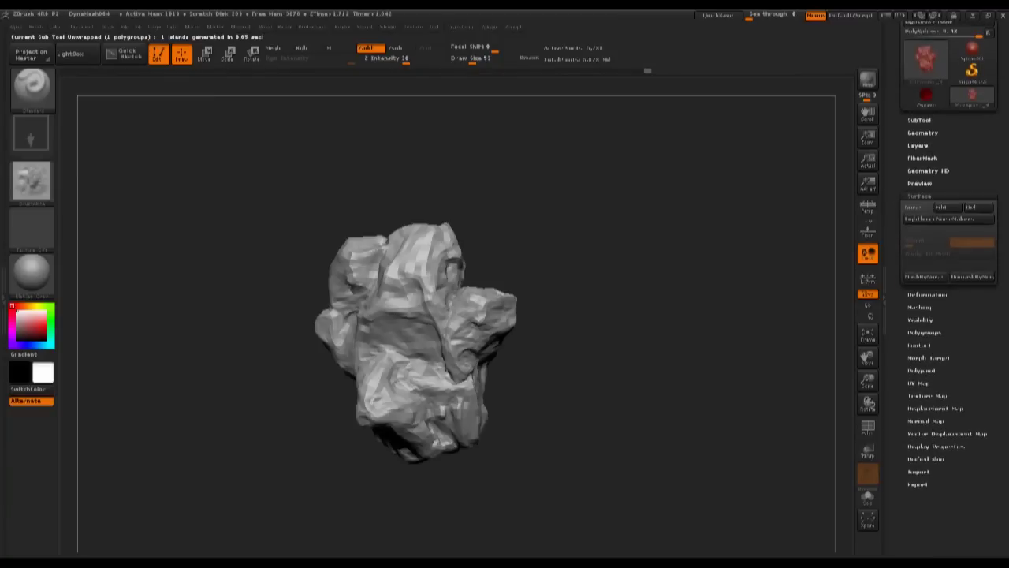
click(920, 196)
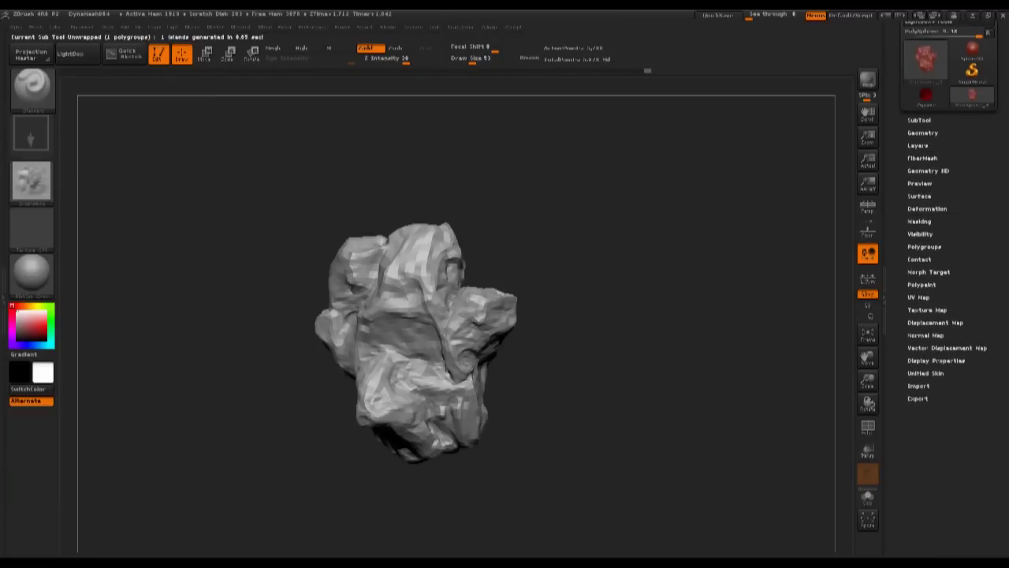
click(919, 297)
click(971, 307)
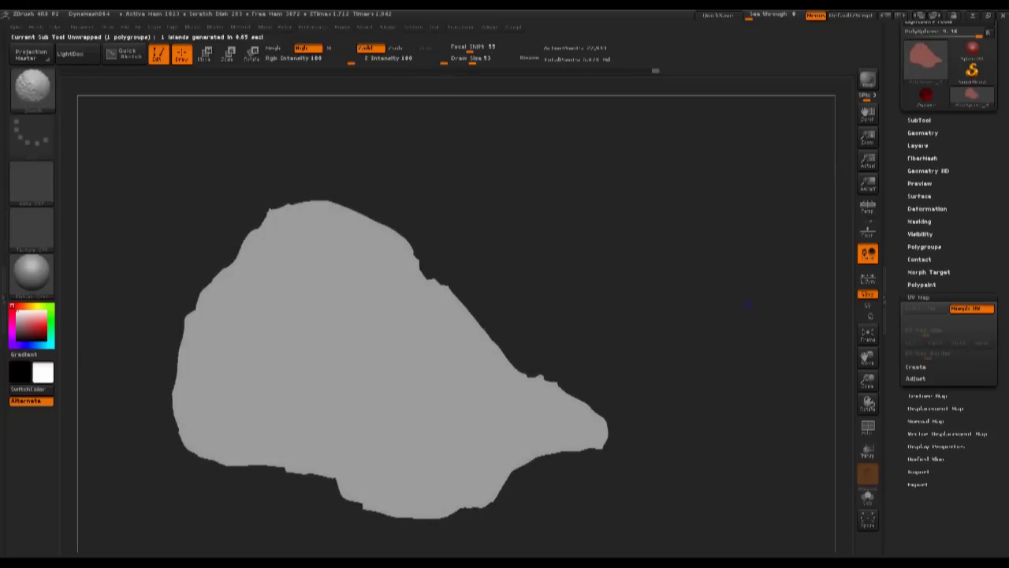
key(shift+f)
key(shift+f)
click(972, 308)
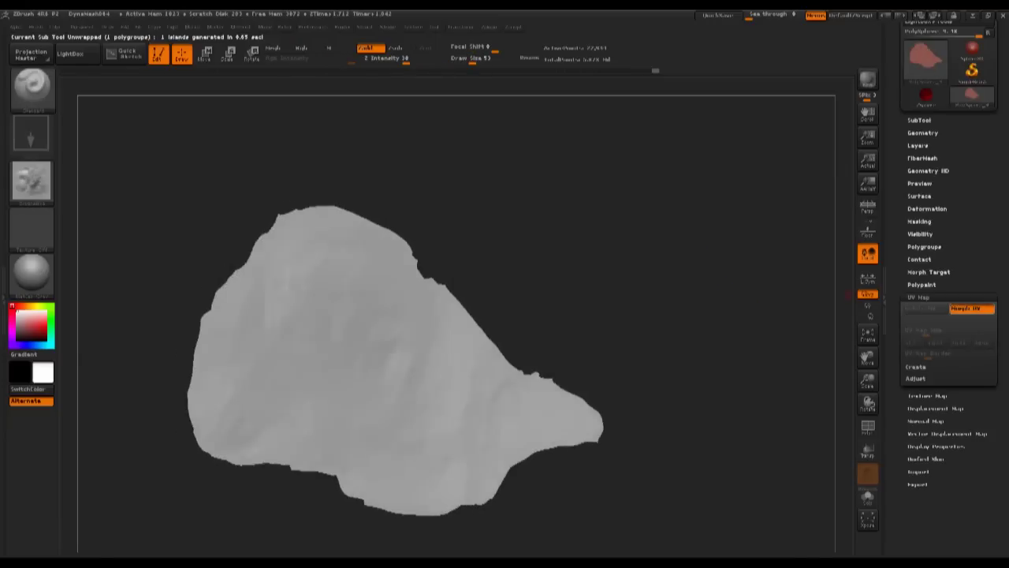
click(919, 297)
Open the Multi Map Exporter's export options and review the displacement map settings
drag(897, 307, 896, 526)
drag(897, 201, 897, 356)
drag(896, 198, 897, 295)
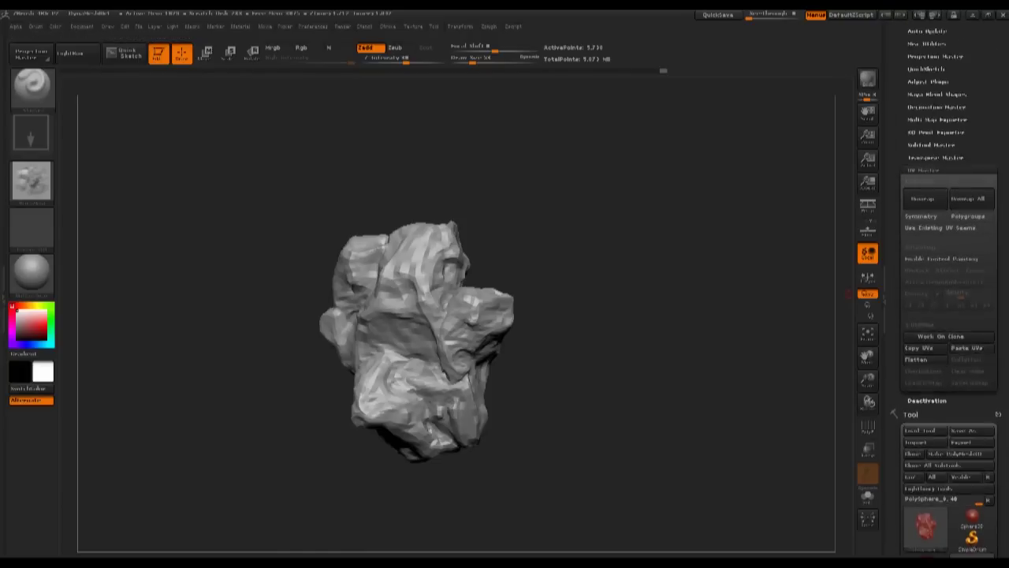
scroll(946, 315, up, 1)
click(937, 130)
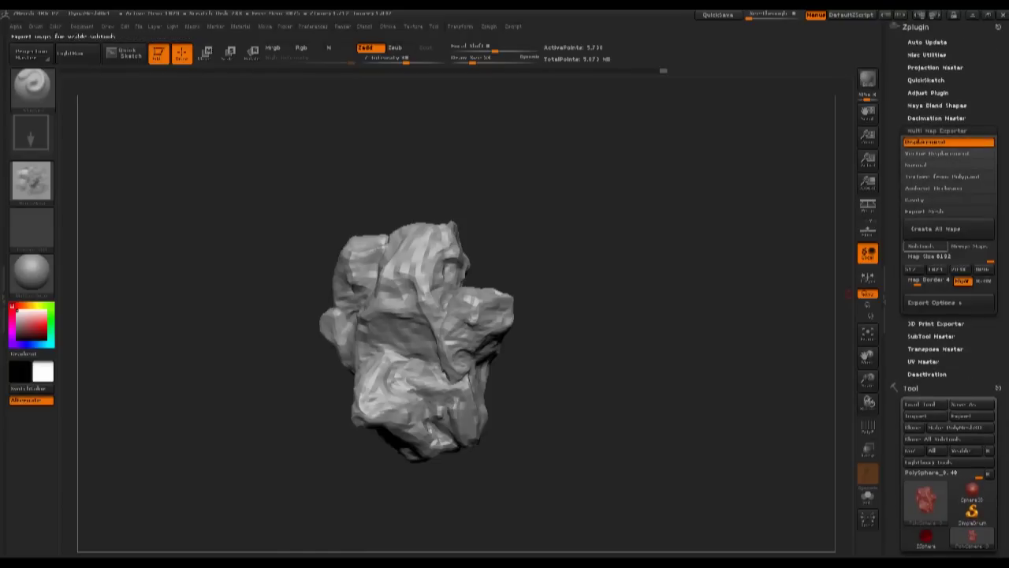
click(942, 349)
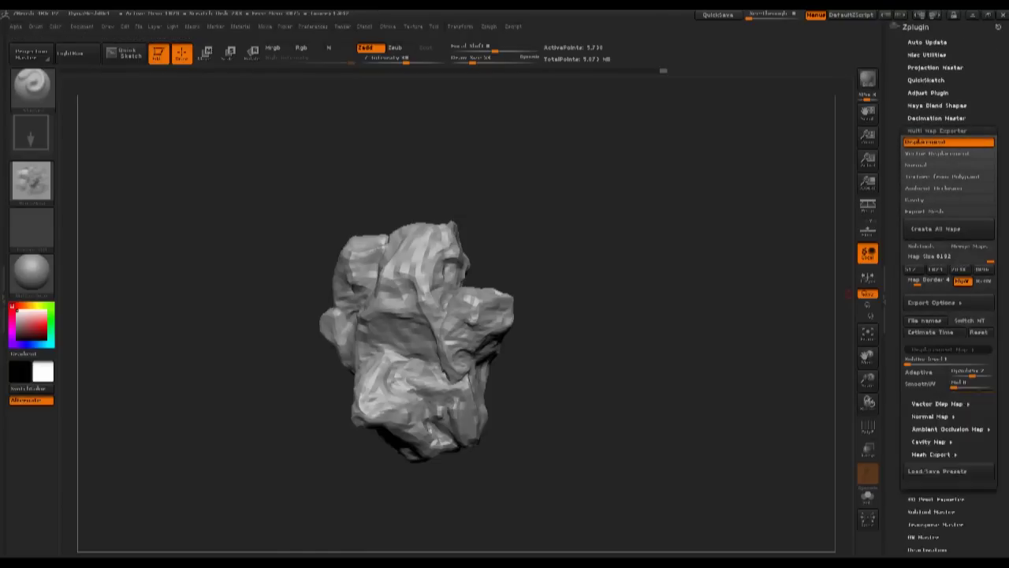
scroll(946, 331, down, 3)
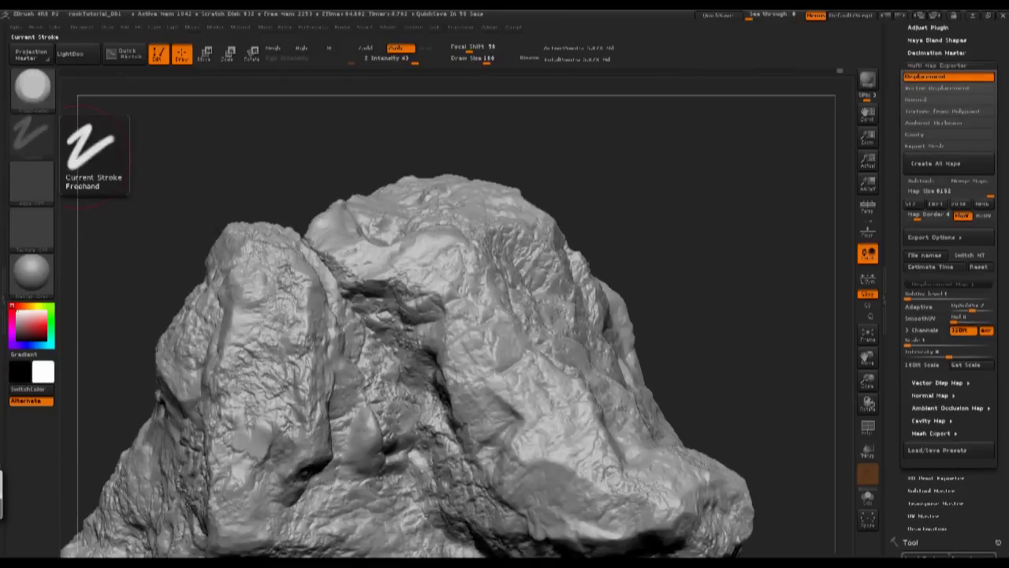
Flatten patches of the rough rock face beneath the tall peak using the freehand flattening brush in subtractive mode
drag(629, 208, 642, 186)
mouse_move(629, 235)
mouse_down()
mouse_move(798, 247)
mouse_move(789, 237)
mouse_up()
alt+drag(547, 158, 421, 271)
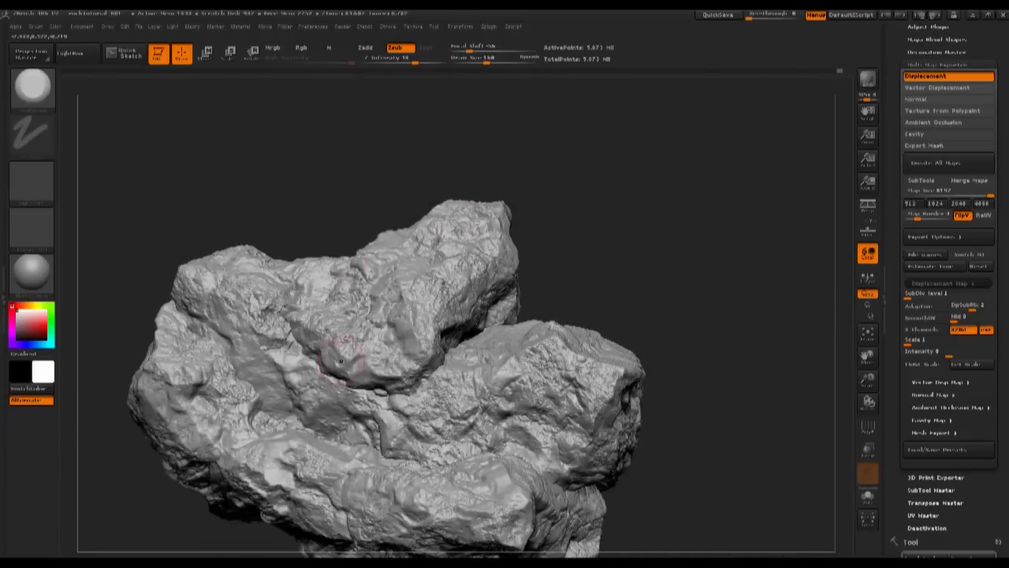
alt+drag(588, 163, 582, 221)
drag(483, 170, 540, 130)
mouse_move(473, 126)
mouse_down()
mouse_move(664, 153)
mouse_move(617, 177)
mouse_move(536, 162)
mouse_move(516, 225)
mouse_up()
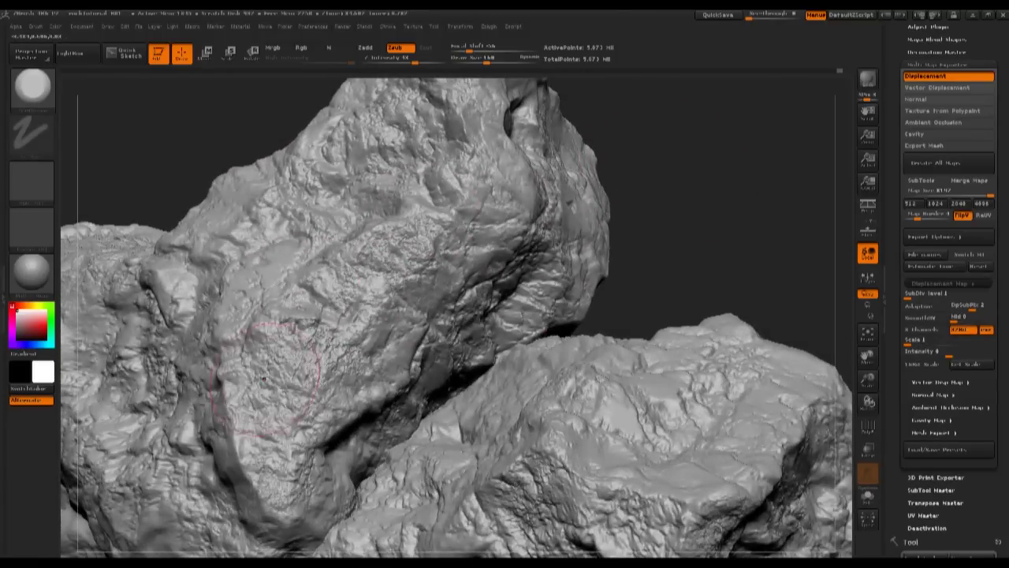
drag(585, 260, 627, 202)
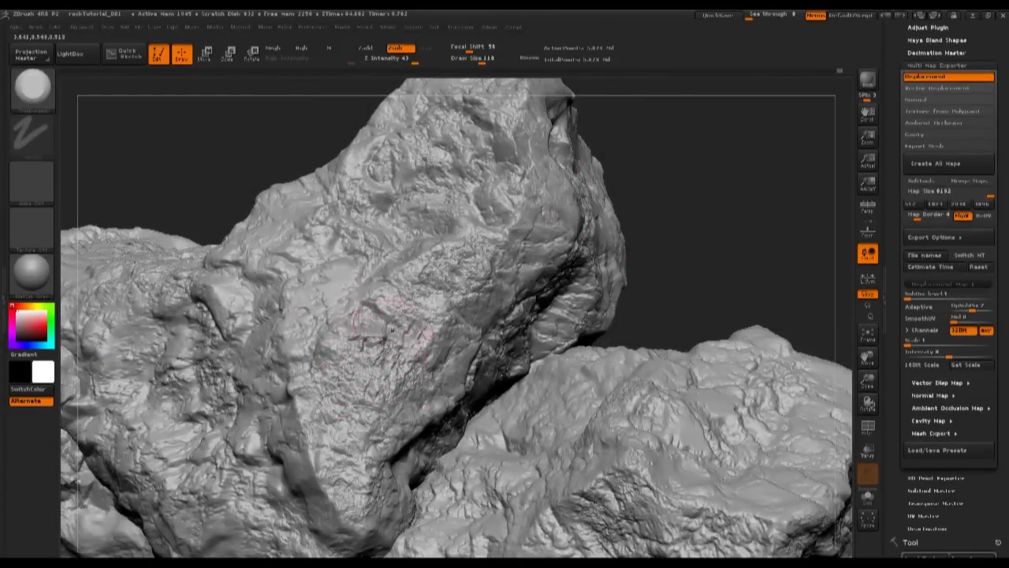
mouse_move(654, 194)
mouse_down()
mouse_move(635, 233)
mouse_move(555, 256)
mouse_move(639, 233)
mouse_move(653, 210)
mouse_move(665, 93)
mouse_move(658, 126)
mouse_move(504, 240)
mouse_move(405, 360)
mouse_up()
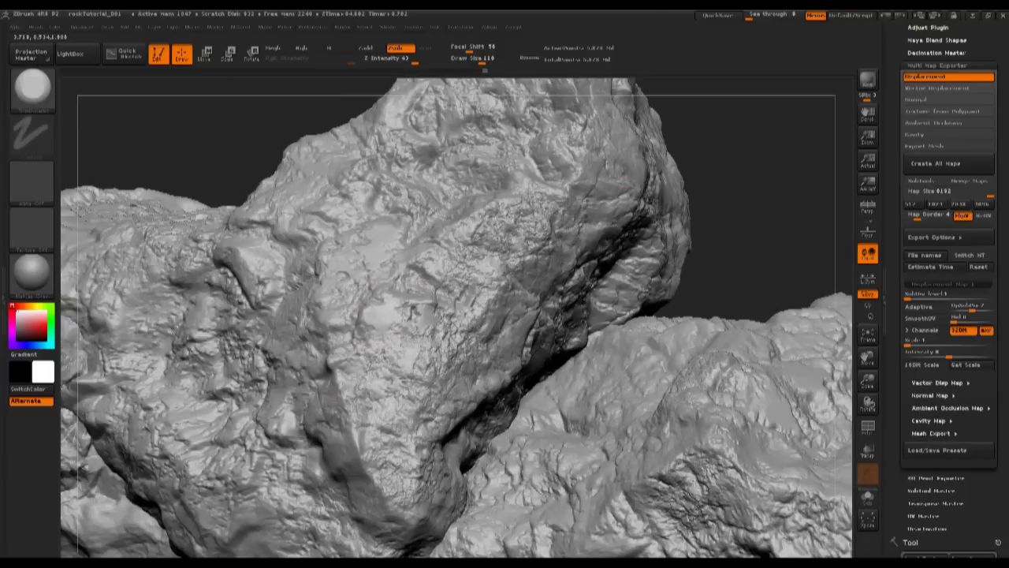
drag(405, 360, 414, 349)
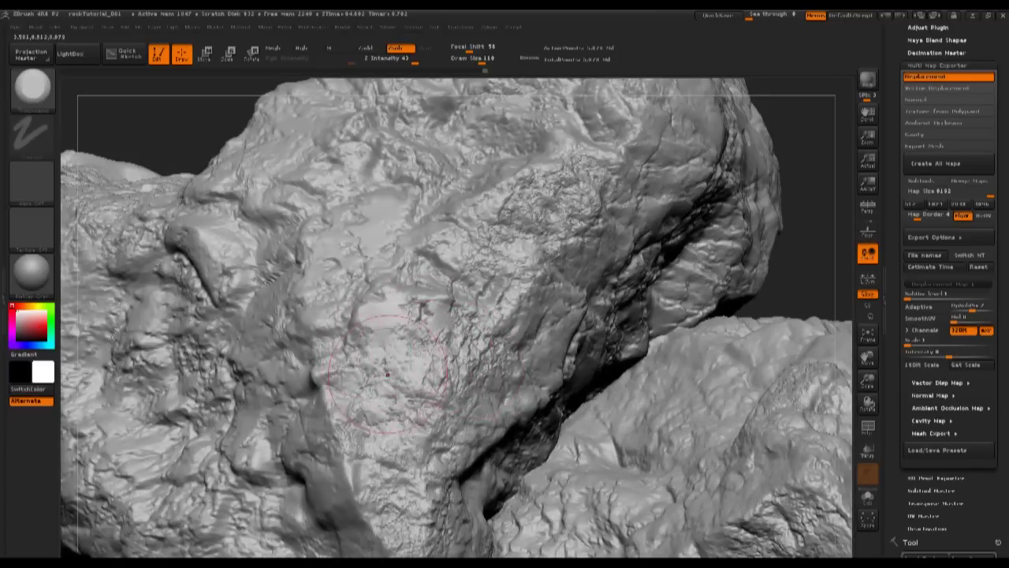
Flatten small planes into the bumpy front and side of the protruding outcrop below its hollow
drag(797, 120, 578, 278)
drag(450, 270, 416, 347)
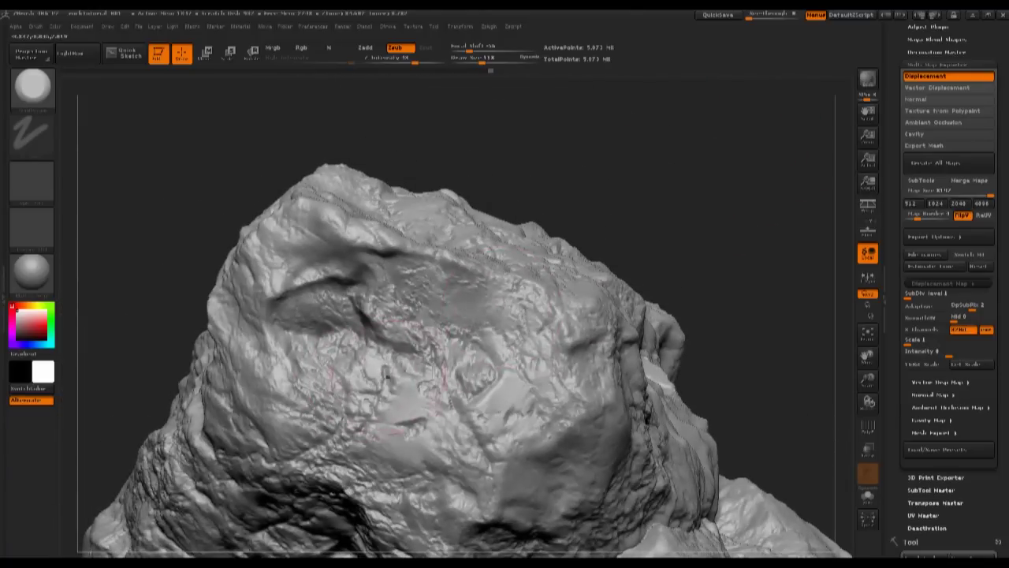
drag(473, 347, 488, 371)
mouse_move(694, 205)
mouse_down()
mouse_move(448, 339)
mouse_move(410, 370)
mouse_move(442, 315)
mouse_up()
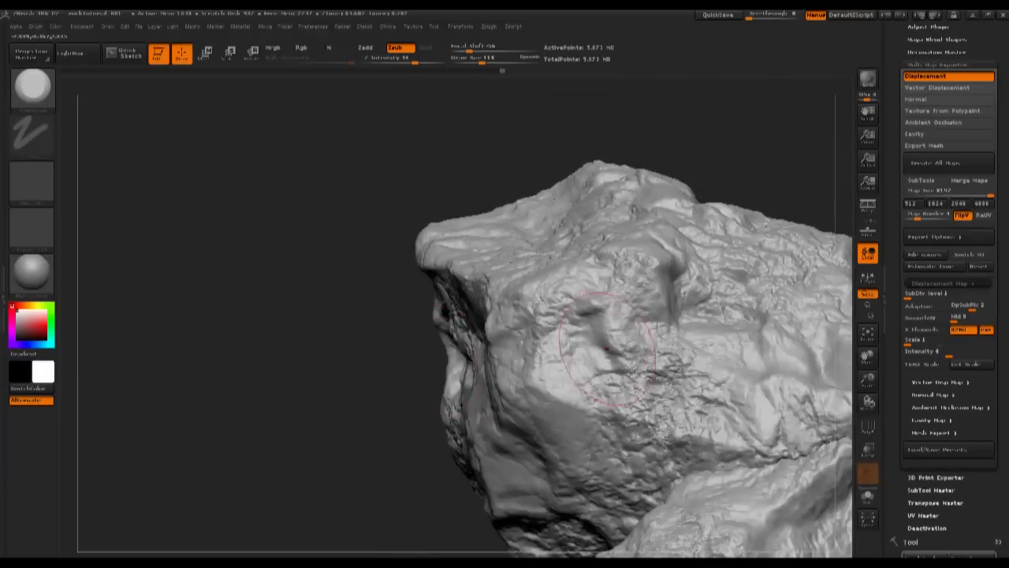
mouse_move(631, 394)
mouse_down()
mouse_move(642, 380)
mouse_move(646, 392)
mouse_up()
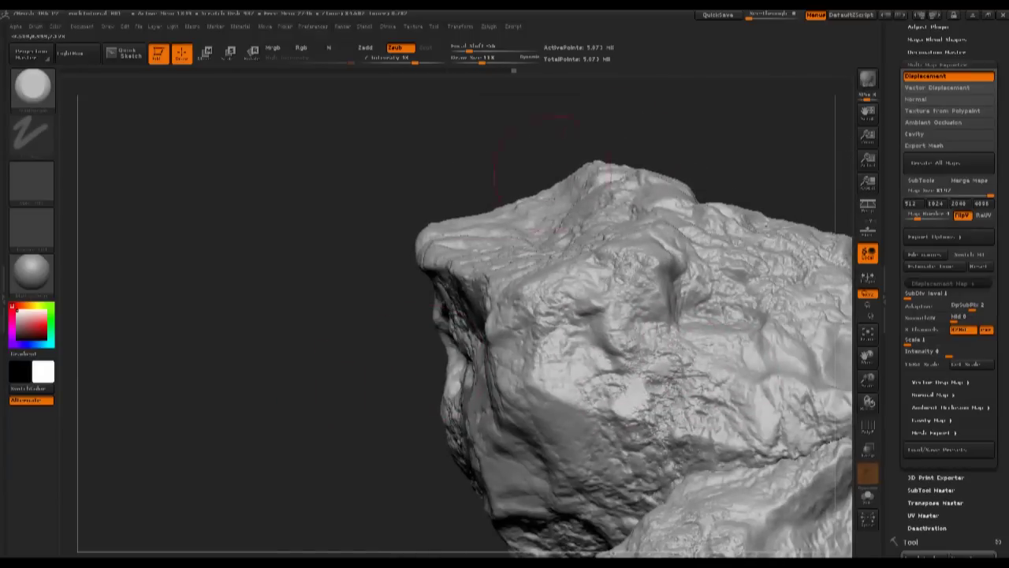
Plane down the raised bumps along the long slanted ridge beneath the upper peak
mouse_move(394, 355)
alt+mouse_down()
mouse_move(207, 451)
mouse_move(261, 316)
alt+mouse_up()
mouse_move(542, 388)
mouse_down()
mouse_move(539, 366)
mouse_move(599, 260)
mouse_up()
mouse_move(229, 292)
alt+mouse_down()
mouse_move(266, 235)
mouse_move(138, 241)
alt+mouse_up()
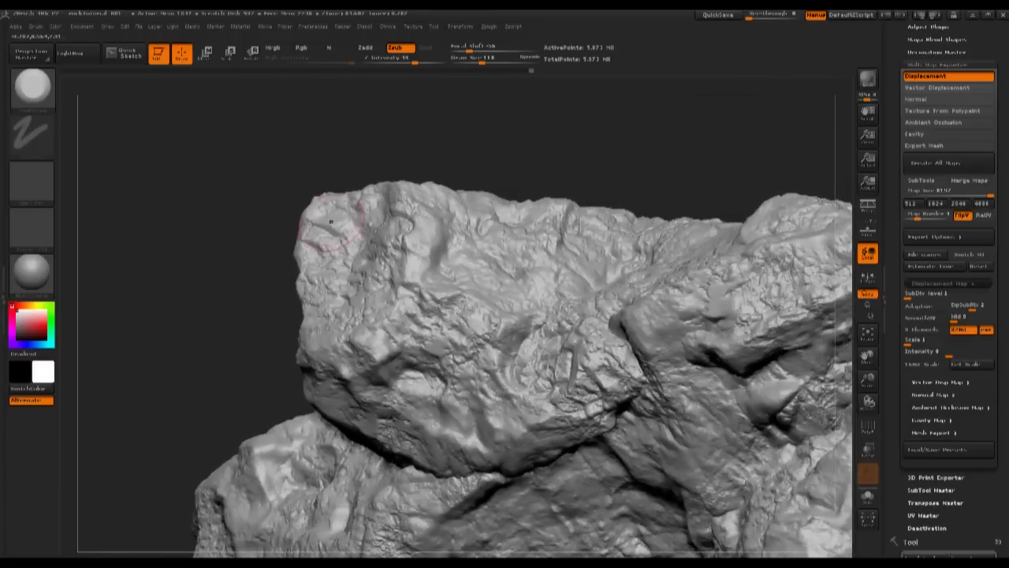
alt+drag(473, 142, 265, 164)
mouse_move(315, 269)
alt+mouse_down()
mouse_move(378, 292)
mouse_move(394, 316)
alt+mouse_up()
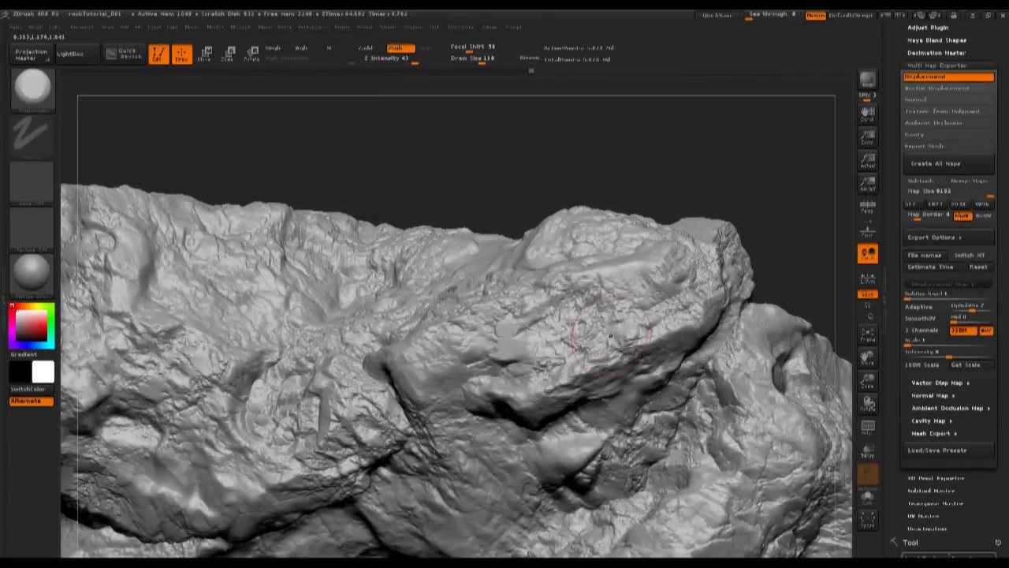
drag(489, 150, 395, 185)
drag(473, 331, 505, 307)
Flatten noisy spots on the rounded boulder and on the jutting rock mass beside the crevice
drag(331, 158, 236, 237)
drag(142, 237, 186, 248)
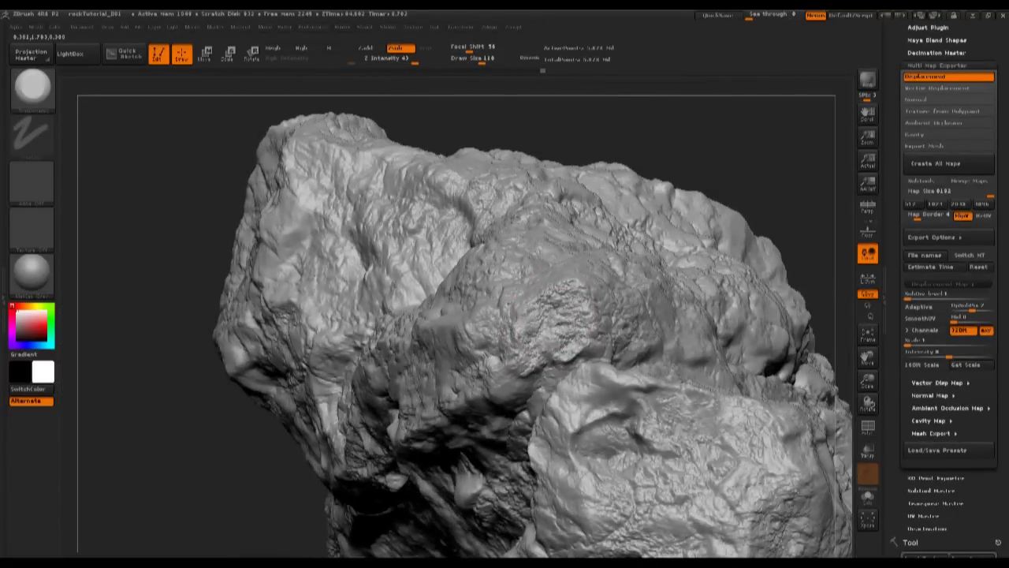
drag(733, 191, 630, 261)
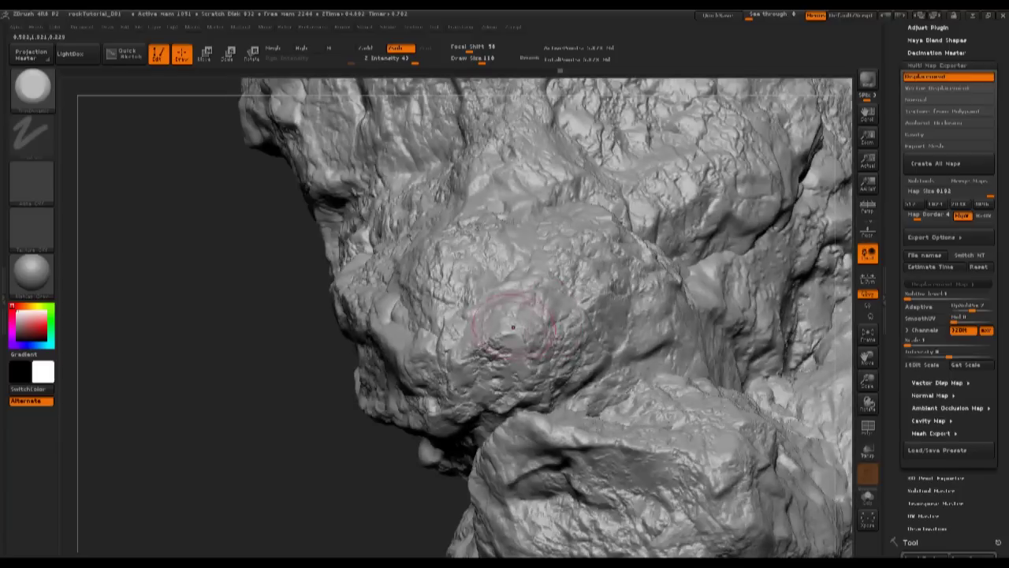
mouse_move(189, 237)
mouse_down()
mouse_move(193, 339)
mouse_move(197, 319)
mouse_move(185, 363)
mouse_move(174, 344)
mouse_up()
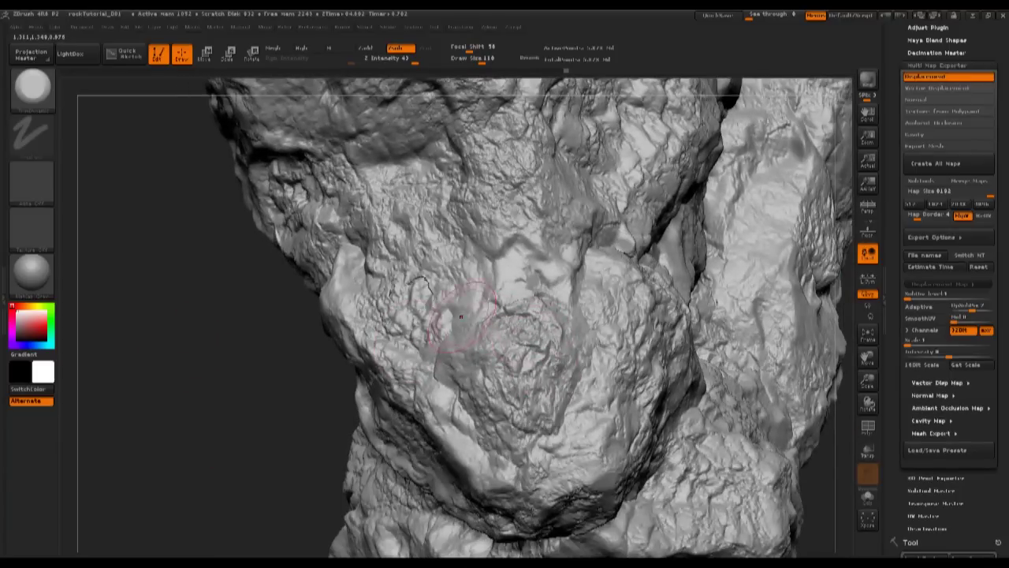
Smooth the rough patch on the protruding outcrop's face and switch to the alpha-textured drag-out sculpting brush
key(shift)
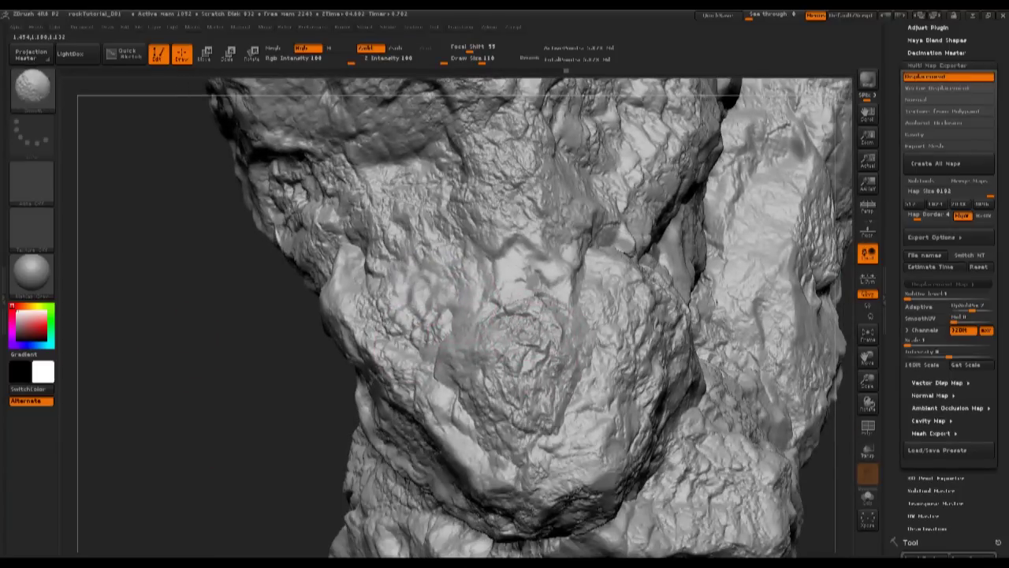
shift+drag(417, 297, 525, 333)
drag(167, 306, 238, 330)
drag(209, 371, 233, 356)
key(1)
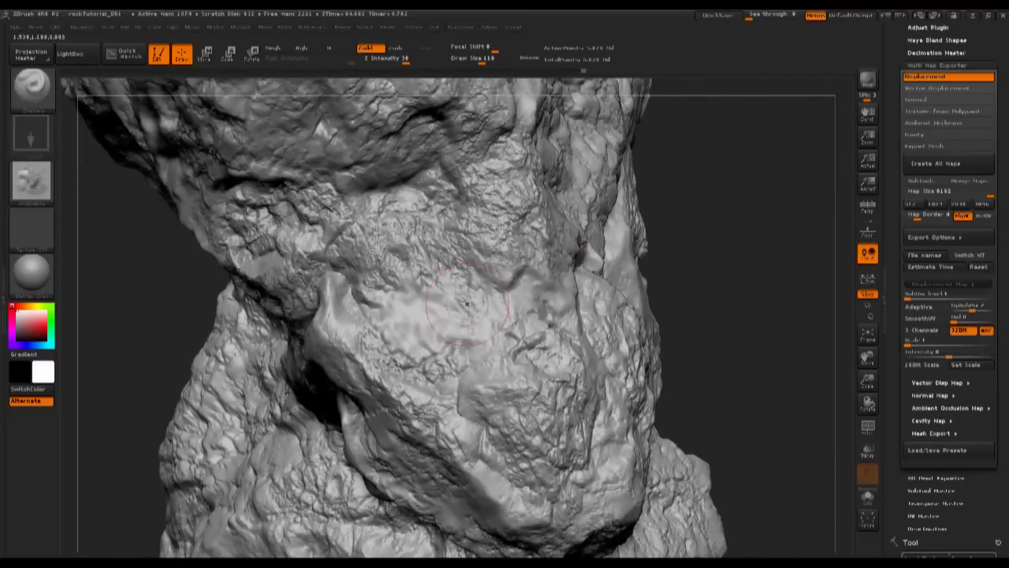
alt+drag(670, 235, 710, 355)
mouse_move(562, 276)
right_down()
mouse_move(552, 255)
mouse_move(566, 402)
right_up()
drag(197, 316, 260, 315)
right_drag(529, 470, 519, 465)
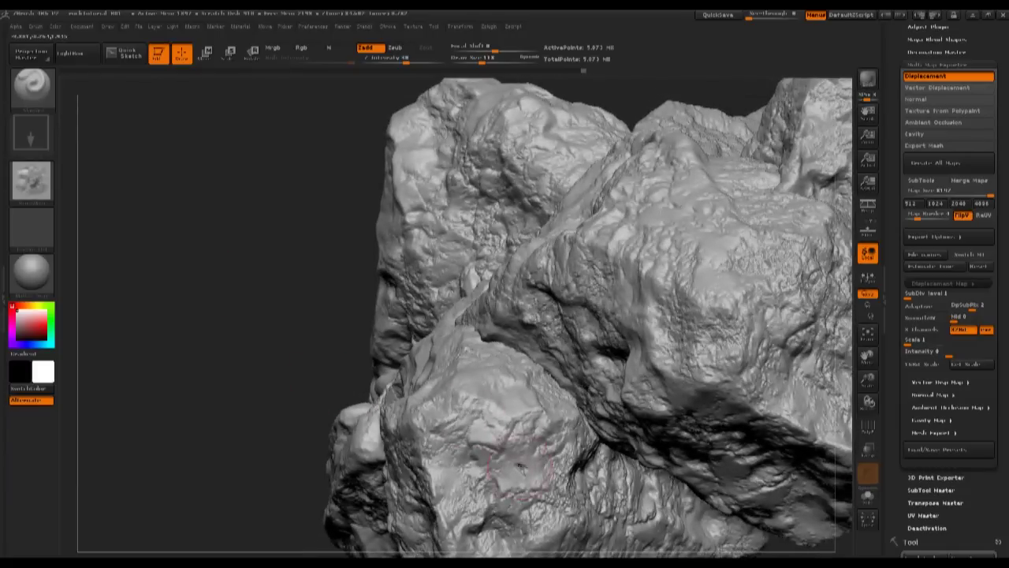
mouse_move(284, 406)
mouse_down()
mouse_move(764, 434)
mouse_move(552, 382)
mouse_move(513, 425)
mouse_up()
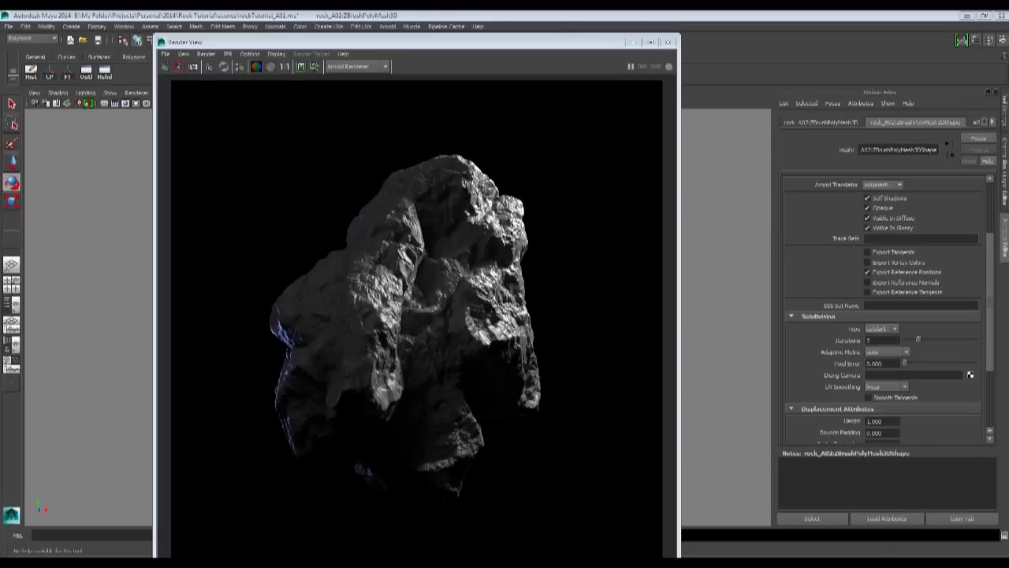
Switch to Maya and compare the Arnold render of the displaced rock with its base mesh wireframe in the viewport
drag(418, 42, 435, 29)
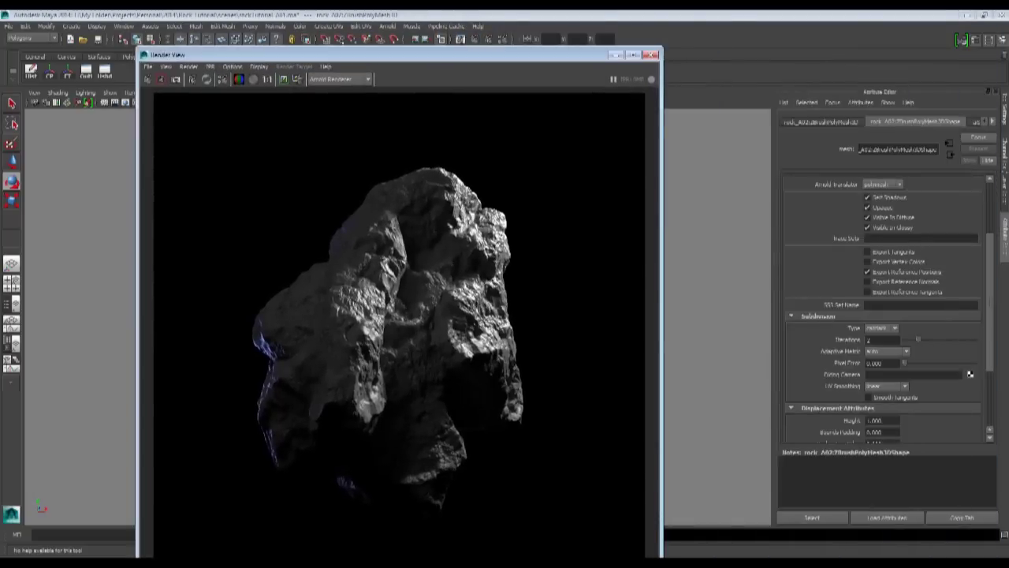
click(616, 50)
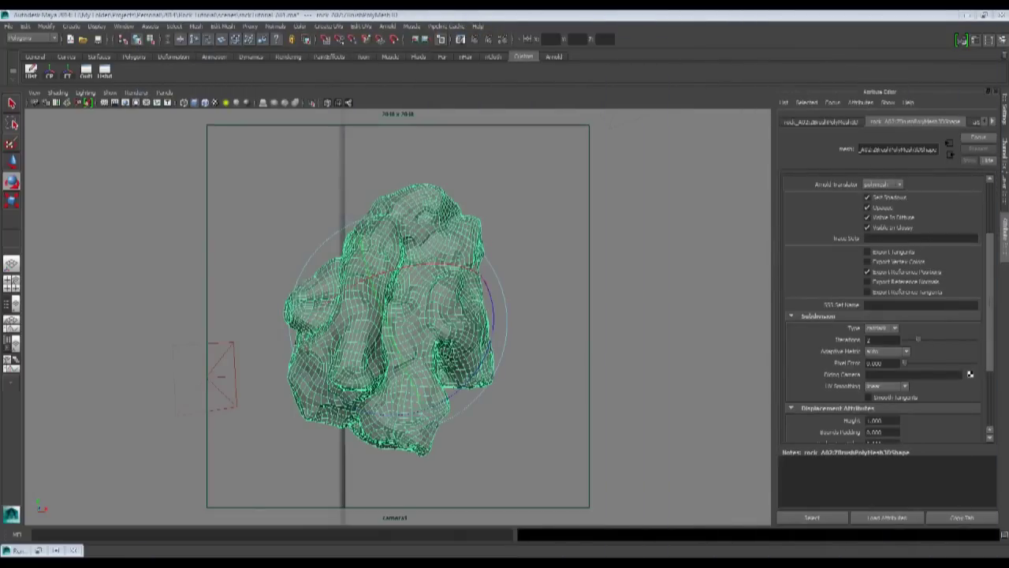
click(11, 264)
alt+drag(441, 316, 515, 272)
key(f)
alt+right_drag(514, 271, 449, 276)
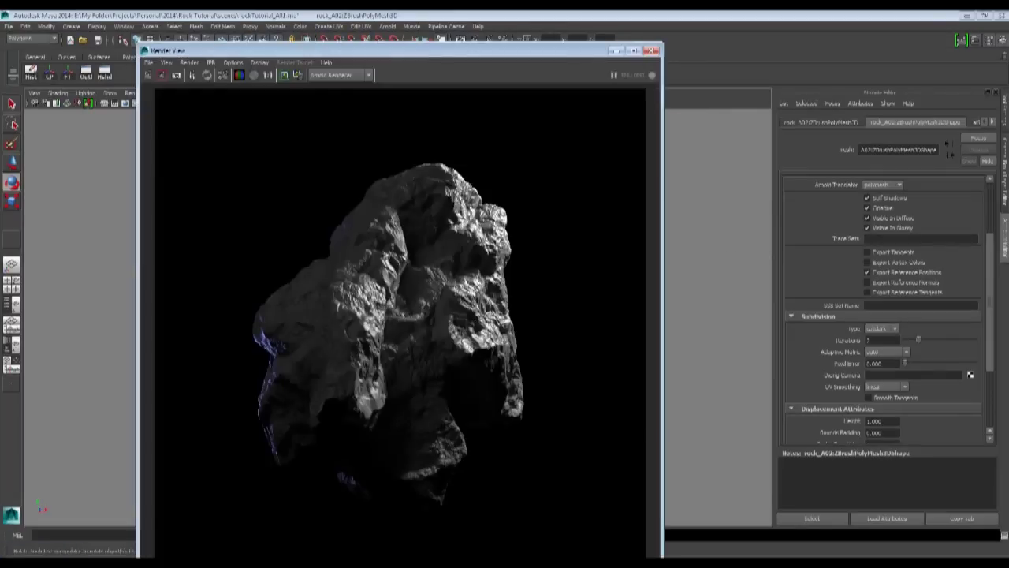
drag(395, 51, 481, 25)
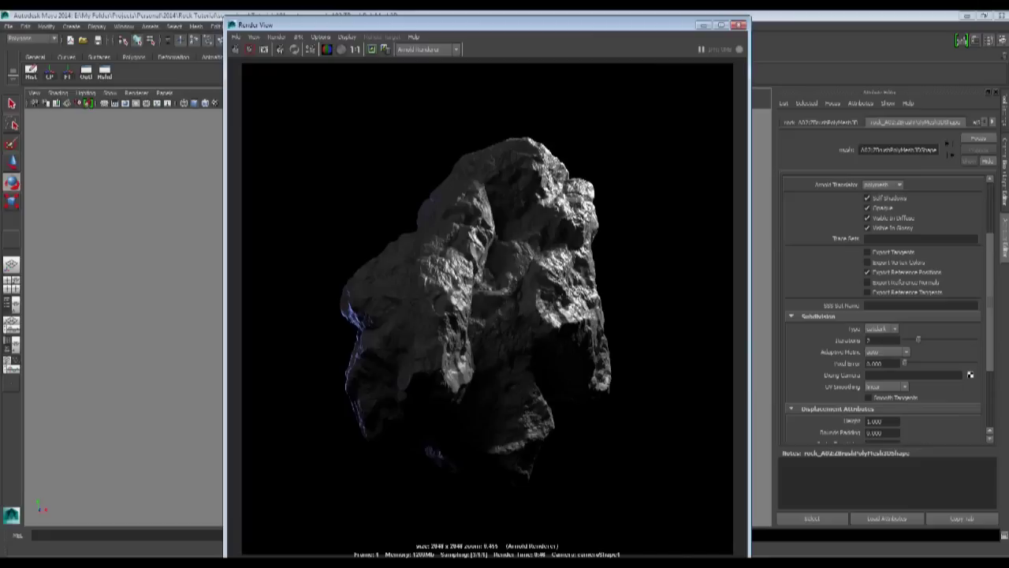
drag(481, 24, 483, 57)
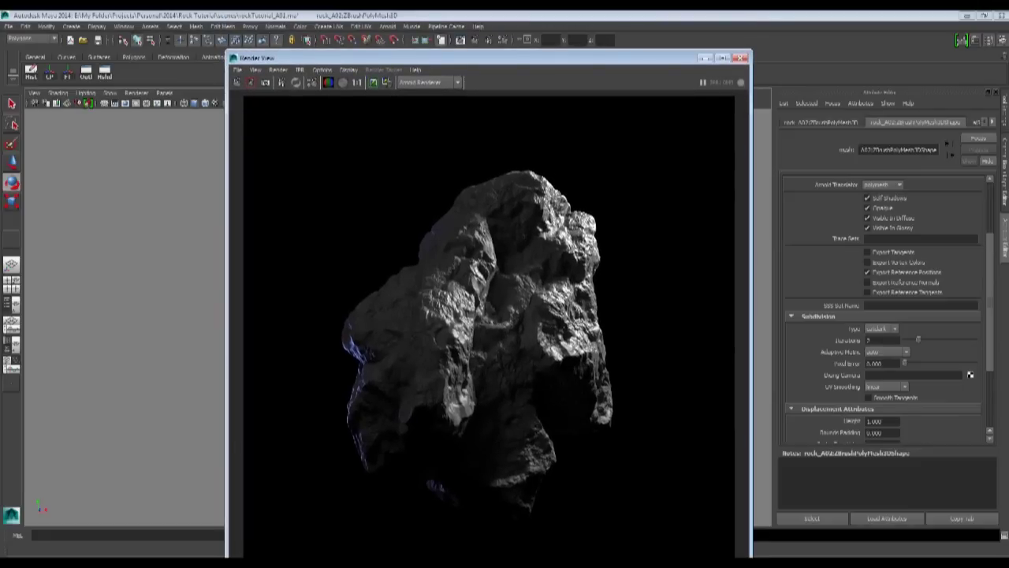